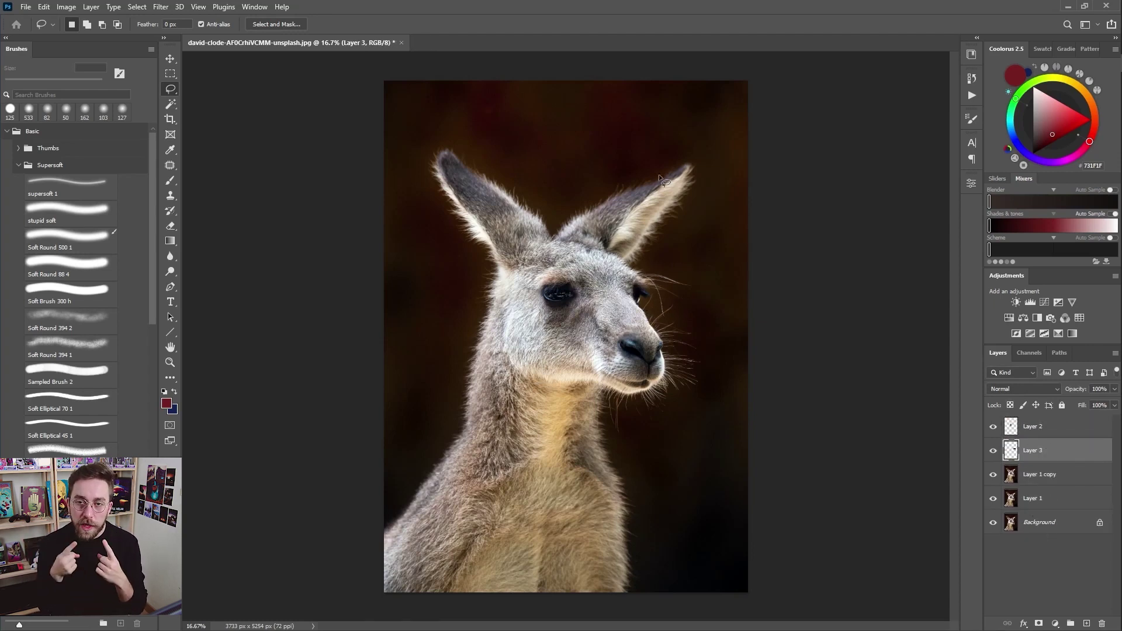
Lasso each ear and the neck with the body, copying each from Layer 1 copy onto its own layer
{"action": "left_click_drag", "start_coordinate": [591, 250], "coordinate": [640, 269]}
{"action": "left_click", "coordinate": [1043, 481]}
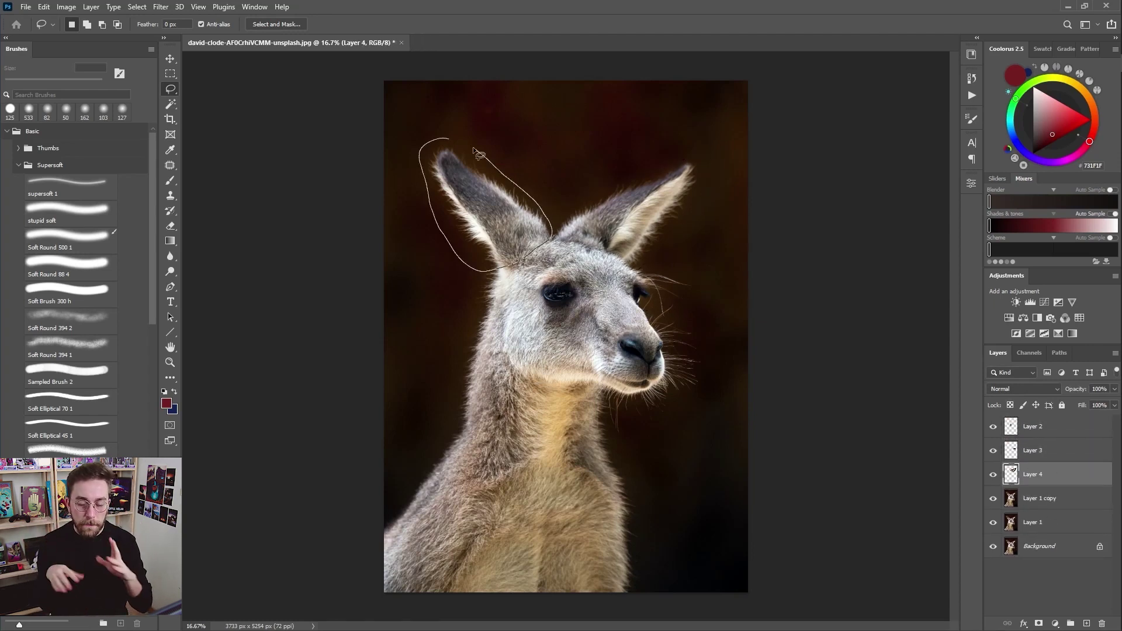
{"action": "left_click_drag", "start_coordinate": [492, 165], "coordinate": [448, 139]}
{"action": "left_click", "coordinate": [1032, 500]}
{"action": "key", "text": "ctrl+j"}
{"action": "left_click", "coordinate": [1031, 521]}
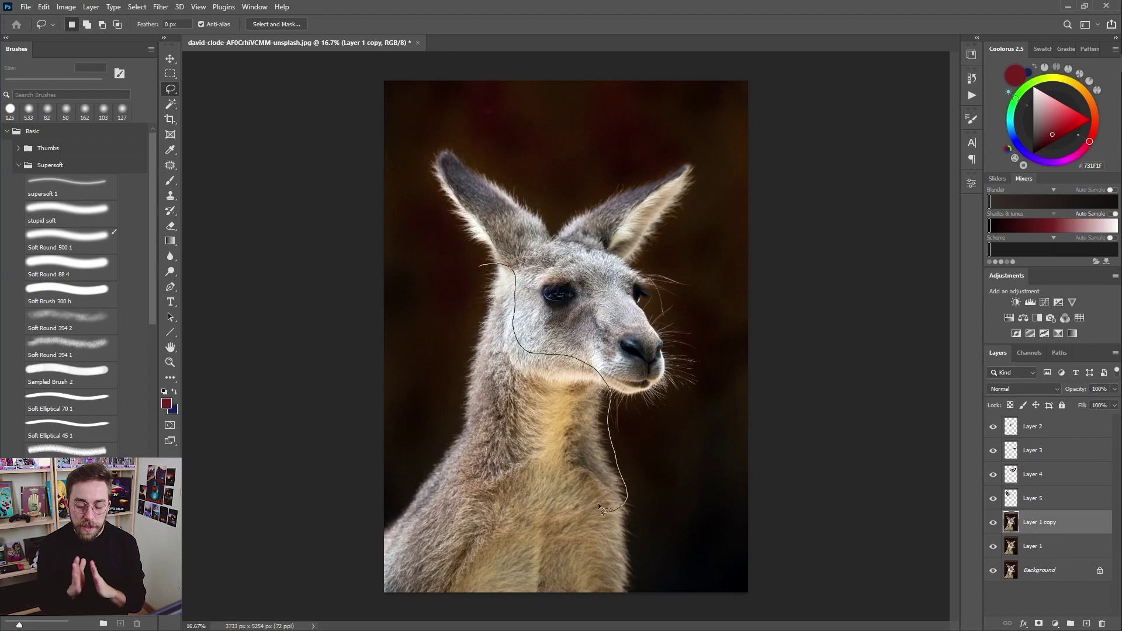
Apply the Liquify filter to the copied body layer
{"action": "left_click", "coordinate": [161, 6]}
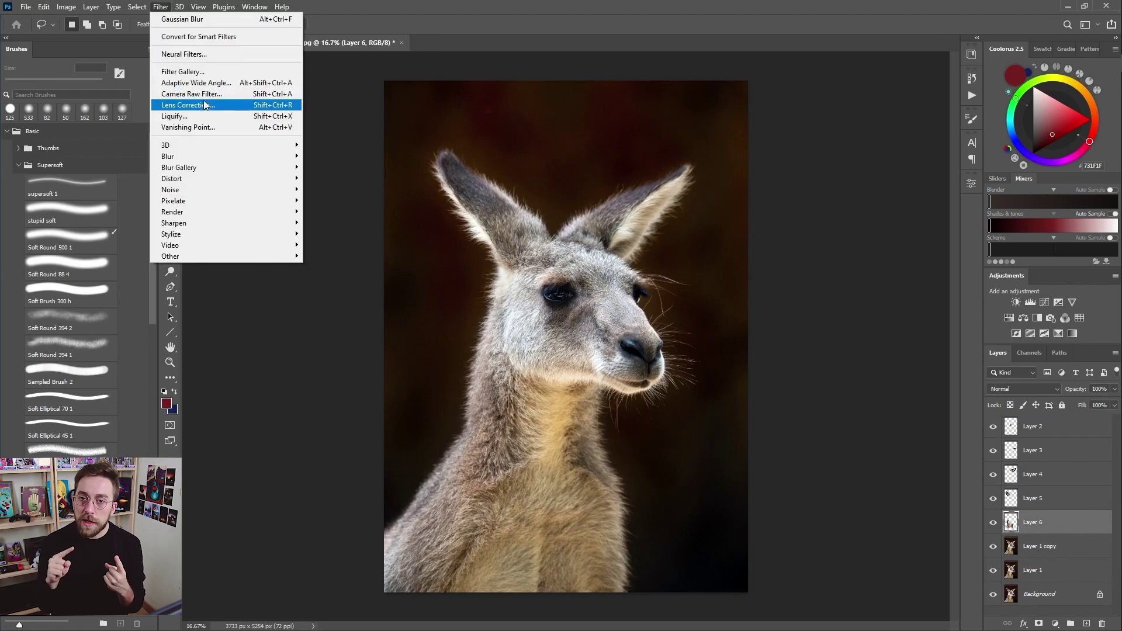
{"action": "left_click", "coordinate": [195, 116]}
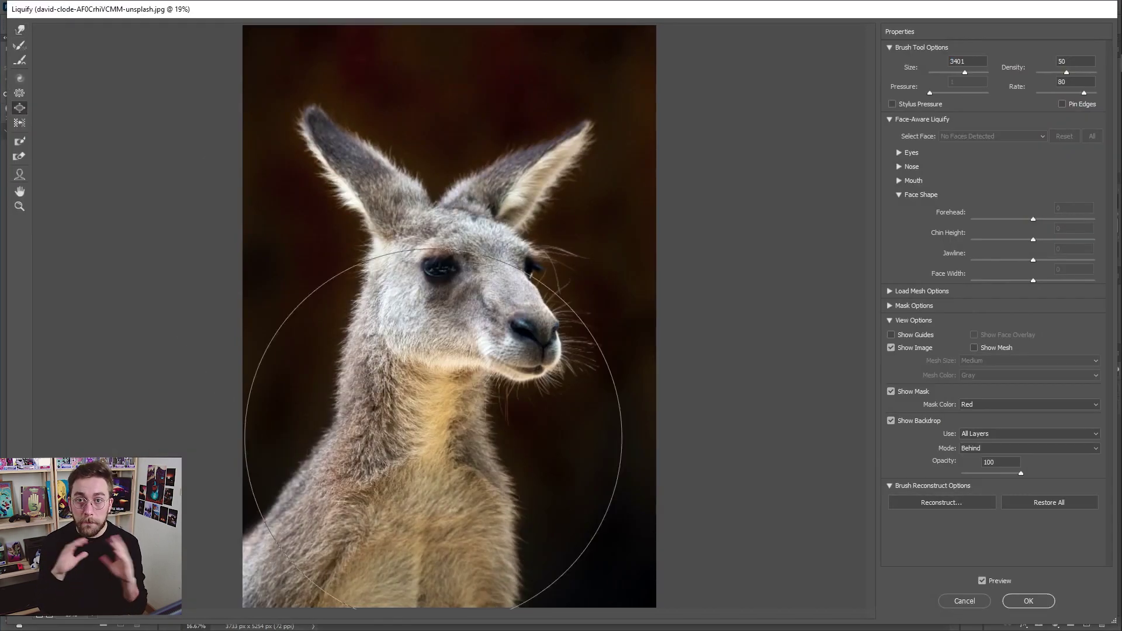
{"action": "left_click", "coordinate": [1029, 601]}
Liquify Layer 1 copy, broadening the shoulders and chest and shrinking the ears with the Pucker tool
{"action": "left_click", "coordinate": [1040, 546]}
{"action": "left_click", "coordinate": [161, 7]}
{"action": "left_click", "coordinate": [217, 117]}
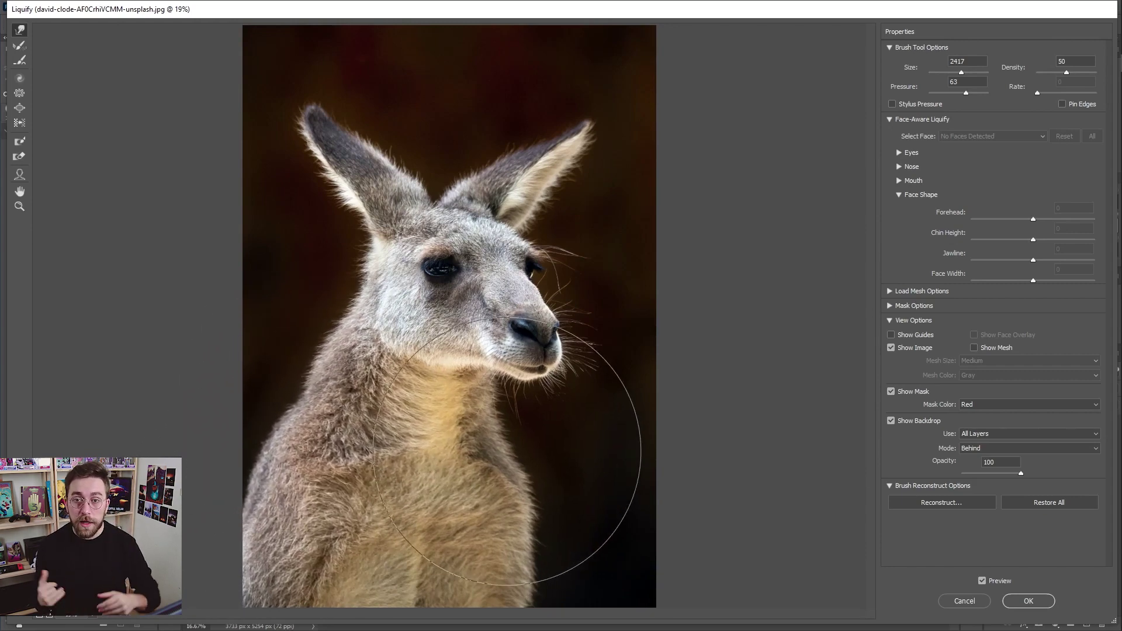
{"action": "left_click", "coordinate": [20, 93]}
{"action": "mouse_move", "coordinate": [467, 301]}
{"action": "left_mouse_down"}
{"action": "mouse_move", "coordinate": [430, 324]}
{"action": "mouse_move", "coordinate": [423, 358]}
{"action": "mouse_move", "coordinate": [519, 224]}
{"action": "mouse_move", "coordinate": [529, 170]}
{"action": "mouse_move", "coordinate": [432, 189]}
{"action": "mouse_move", "coordinate": [353, 152]}
{"action": "mouse_move", "coordinate": [551, 158]}
{"action": "left_mouse_up"}
Bloat the muzzle, and use Forward Warp to push it back and widen the chest
{"action": "left_click", "coordinate": [20, 108]}
{"action": "mouse_move", "coordinate": [540, 330]}
{"action": "left_mouse_down"}
{"action": "mouse_move", "coordinate": [463, 288]}
{"action": "mouse_move", "coordinate": [445, 299]}
{"action": "mouse_move", "coordinate": [537, 251]}
{"action": "left_mouse_up"}
{"action": "left_click", "coordinate": [20, 30]}
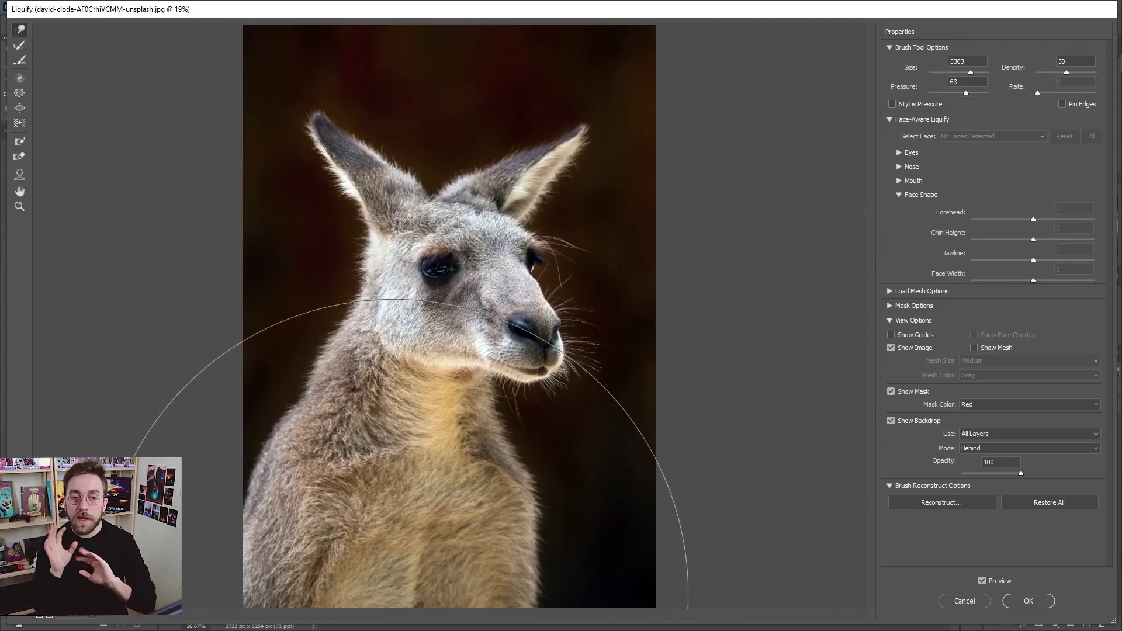
{"action": "mouse_move", "coordinate": [377, 602]}
{"action": "left_mouse_down"}
{"action": "mouse_move", "coordinate": [341, 491]}
{"action": "mouse_move", "coordinate": [270, 421]}
{"action": "mouse_move", "coordinate": [521, 441]}
{"action": "mouse_move", "coordinate": [566, 350]}
{"action": "left_mouse_up"}
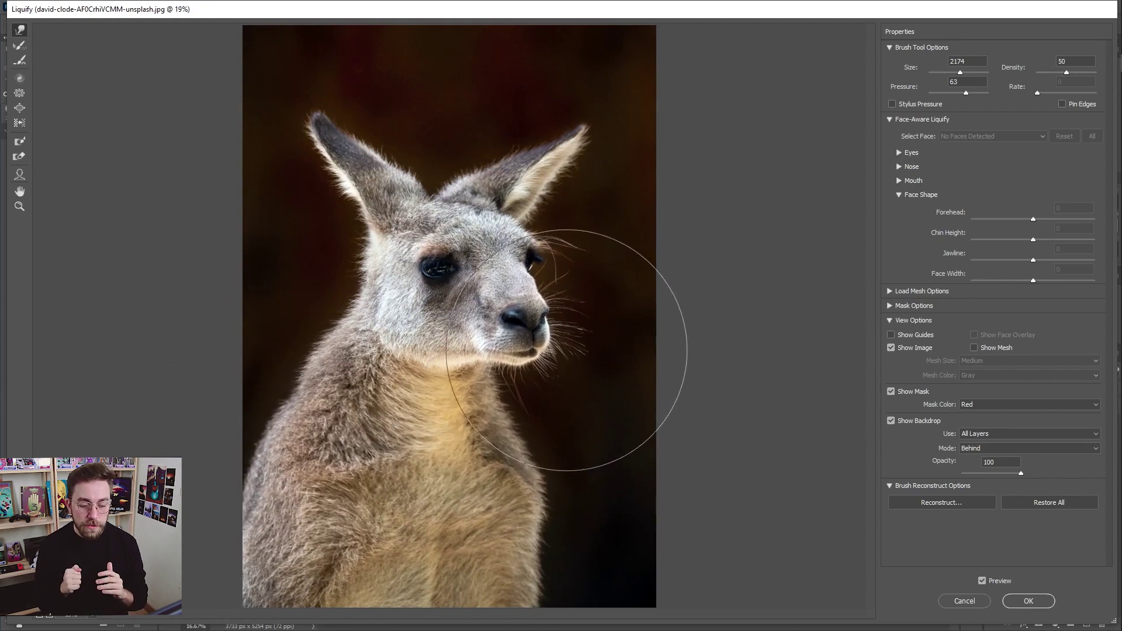
{"action": "mouse_move", "coordinate": [483, 595]}
{"action": "left_mouse_down"}
{"action": "mouse_move", "coordinate": [467, 504]}
{"action": "mouse_move", "coordinate": [401, 601]}
{"action": "mouse_move", "coordinate": [364, 511]}
{"action": "mouse_move", "coordinate": [412, 598]}
{"action": "mouse_move", "coordinate": [415, 461]}
{"action": "mouse_move", "coordinate": [313, 466]}
{"action": "mouse_move", "coordinate": [289, 388]}
{"action": "mouse_move", "coordinate": [319, 335]}
{"action": "mouse_move", "coordinate": [273, 414]}
{"action": "mouse_move", "coordinate": [282, 544]}
{"action": "mouse_move", "coordinate": [345, 608]}
{"action": "mouse_move", "coordinate": [491, 599]}
{"action": "mouse_move", "coordinate": [521, 348]}
{"action": "mouse_move", "coordinate": [553, 330]}
{"action": "mouse_move", "coordinate": [564, 341]}
{"action": "mouse_move", "coordinate": [515, 408]}
{"action": "mouse_move", "coordinate": [464, 441]}
{"action": "mouse_move", "coordinate": [447, 484]}
{"action": "mouse_move", "coordinate": [383, 501]}
{"action": "mouse_move", "coordinate": [582, 353]}
{"action": "left_mouse_up"}
Refine the silhouette with Push Left, partly reconstruct the muzzle and the body's right edge, and apply Liquify
{"action": "scroll", "coordinate": [574, 438], "scroll_direction": "down", "scroll_amount": 5}
{"action": "scroll", "coordinate": [574, 438], "scroll_direction": "up", "scroll_amount": 5}
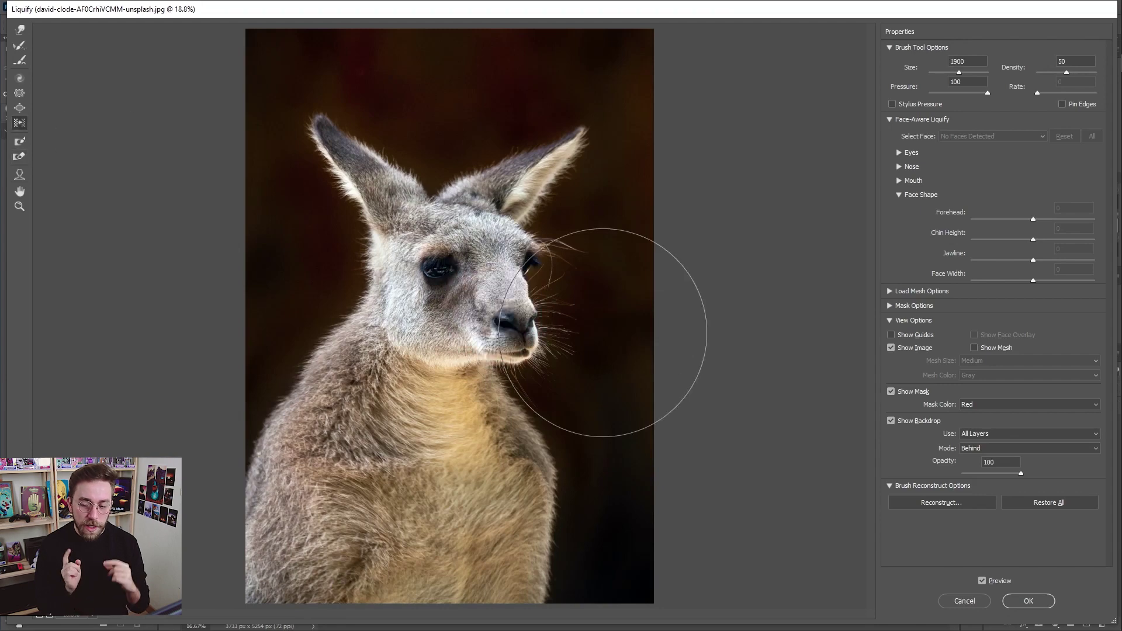
{"action": "left_click_drag", "start_coordinate": [345, 80], "coordinate": [447, 80]}
{"action": "left_click_drag", "start_coordinate": [570, 290], "coordinate": [567, 308]}
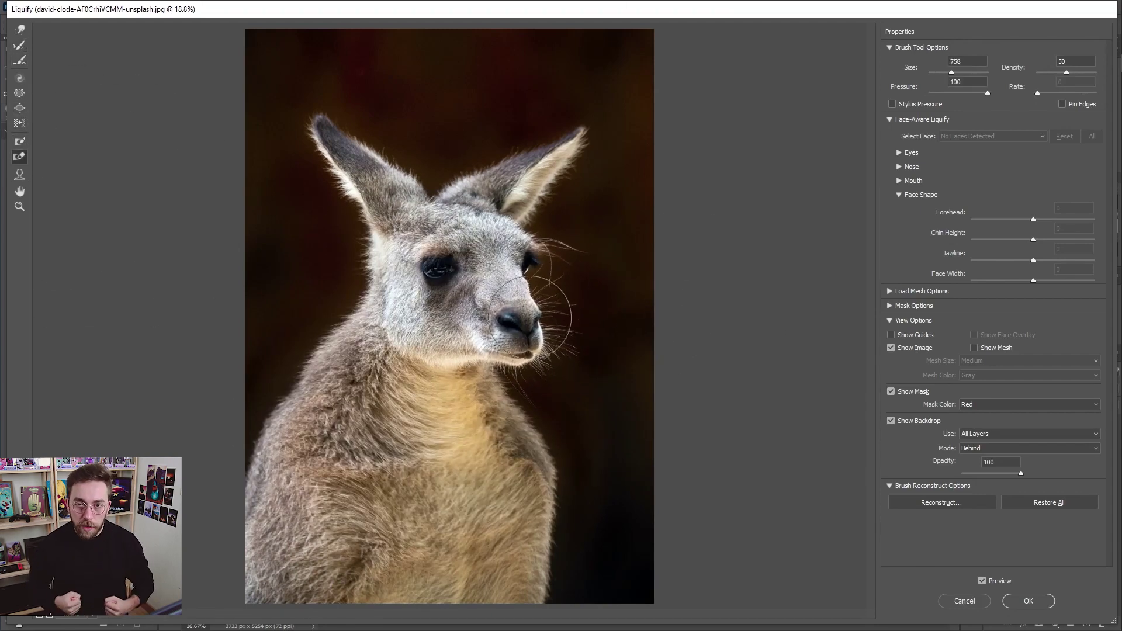
{"action": "left_click", "coordinate": [19, 94]}
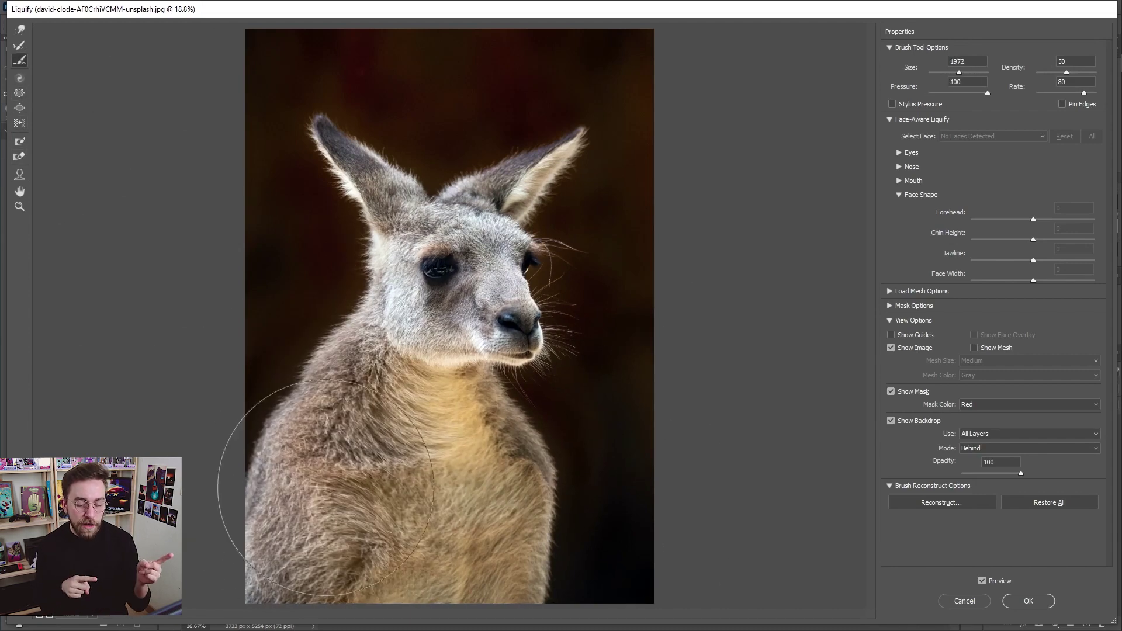
{"action": "left_click", "coordinate": [20, 45]}
{"action": "mouse_move", "coordinate": [541, 346]}
{"action": "left_mouse_down"}
{"action": "mouse_move", "coordinate": [656, 321]}
{"action": "mouse_move", "coordinate": [541, 361]}
{"action": "mouse_move", "coordinate": [456, 284]}
{"action": "mouse_move", "coordinate": [546, 587]}
{"action": "left_mouse_up"}
{"action": "left_click", "coordinate": [1029, 601]}
Scale the liquified kangaroo on Layer 1 copy 2 down slightly and hide Layer 1 copy
{"action": "key", "text": "ctrl+t"}
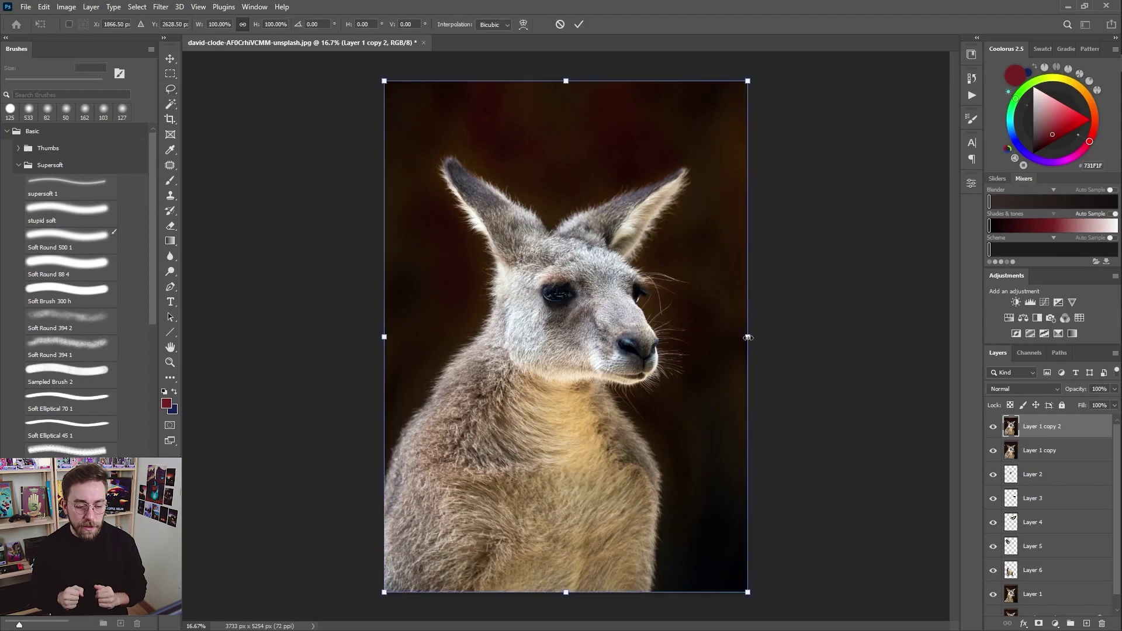
{"action": "key", "text": "Return"}
{"action": "left_click", "coordinate": [994, 451]}
Duplicate Layer 1 to the top of the stack, copy its lower-left body fur onto a new layer, and hide the duplicate
{"action": "scroll", "coordinate": [1020, 561], "scroll_direction": "down", "scroll_amount": 1}
{"action": "left_click_drag", "start_coordinate": [1023, 586], "coordinate": [1025, 418]}
{"action": "left_click_drag", "start_coordinate": [353, 587], "coordinate": [453, 426]}
{"action": "key", "text": "ctrl+j"}
{"action": "left_click", "coordinate": [993, 451]}
Transform the copied fur patch to cover the kangaroo's lower-left body
{"action": "key", "text": "ctrl+t"}
{"action": "mouse_move", "coordinate": [484, 472]}
{"action": "left_mouse_down"}
{"action": "mouse_move", "coordinate": [485, 391]}
{"action": "mouse_move", "coordinate": [477, 421]}
{"action": "left_mouse_up"}
{"action": "left_click_drag", "start_coordinate": [431, 374], "coordinate": [430, 324]}
{"action": "mouse_move", "coordinate": [453, 389]}
{"action": "left_mouse_down"}
{"action": "mouse_move", "coordinate": [479, 440]}
{"action": "mouse_move", "coordinate": [437, 430]}
{"action": "mouse_move", "coordinate": [485, 387]}
{"action": "mouse_move", "coordinate": [482, 403]}
{"action": "left_mouse_up"}
{"action": "right_click", "coordinate": [460, 471]}
{"action": "left_click", "coordinate": [483, 333]}
{"action": "key", "text": "Return"}
Blend the edges of the Layer 7 fur patch into the shoulder and chest with a soft eraser at 80% opacity
{"action": "left_click_drag", "start_coordinate": [459, 475], "coordinate": [493, 474]}
{"action": "key", "text": "e"}
{"action": "left_click_drag", "start_coordinate": [424, 388], "coordinate": [456, 389]}
{"action": "key", "text": "8"}
{"action": "left_click_drag", "start_coordinate": [491, 310], "coordinate": [417, 368]}
{"action": "mouse_move", "coordinate": [508, 328]}
{"action": "left_mouse_down"}
{"action": "mouse_move", "coordinate": [576, 432]}
{"action": "mouse_move", "coordinate": [523, 339]}
{"action": "left_mouse_up"}
{"action": "left_click_drag", "start_coordinate": [476, 319], "coordinate": [491, 320]}
{"action": "left_click_drag", "start_coordinate": [424, 327], "coordinate": [387, 371]}
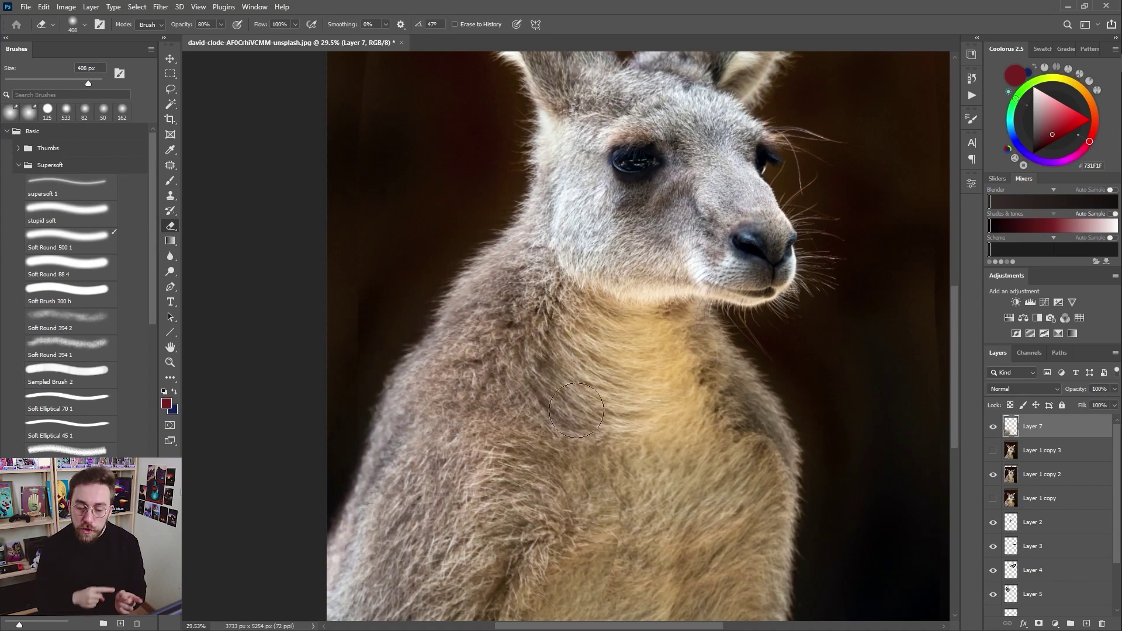
Set the eraser opacity to 100% and nudge the Layer 7 fur patch slightly downward, comparing layers on and off
{"action": "scroll", "coordinate": [576, 410], "scroll_direction": "down", "scroll_amount": 3}
{"action": "key", "text": "ctrl+0"}
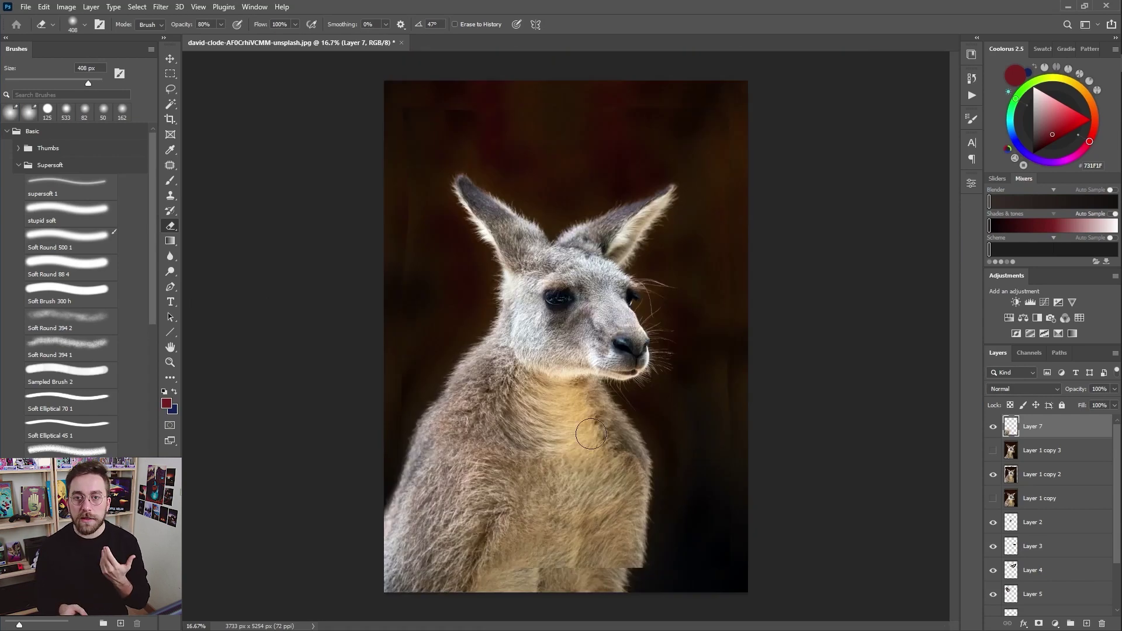
{"action": "key", "text": "0"}
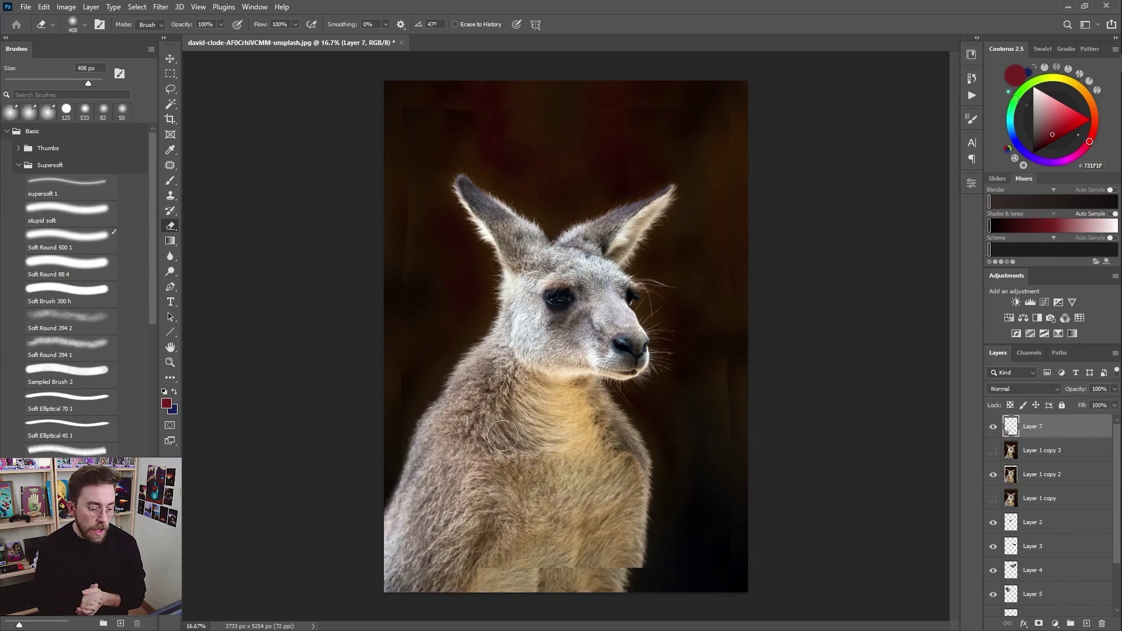
{"action": "key", "text": "ctrl+t"}
{"action": "left_click_drag", "start_coordinate": [488, 465], "coordinate": [485, 475]}
{"action": "left_click_drag", "start_coordinate": [466, 583], "coordinate": [466, 592]}
{"action": "key", "text": "Return"}
{"action": "left_click", "coordinate": [993, 428]}
{"action": "left_click", "coordinate": [993, 427]}
{"action": "left_click", "coordinate": [994, 457]}
{"action": "left_click", "coordinate": [993, 457]}
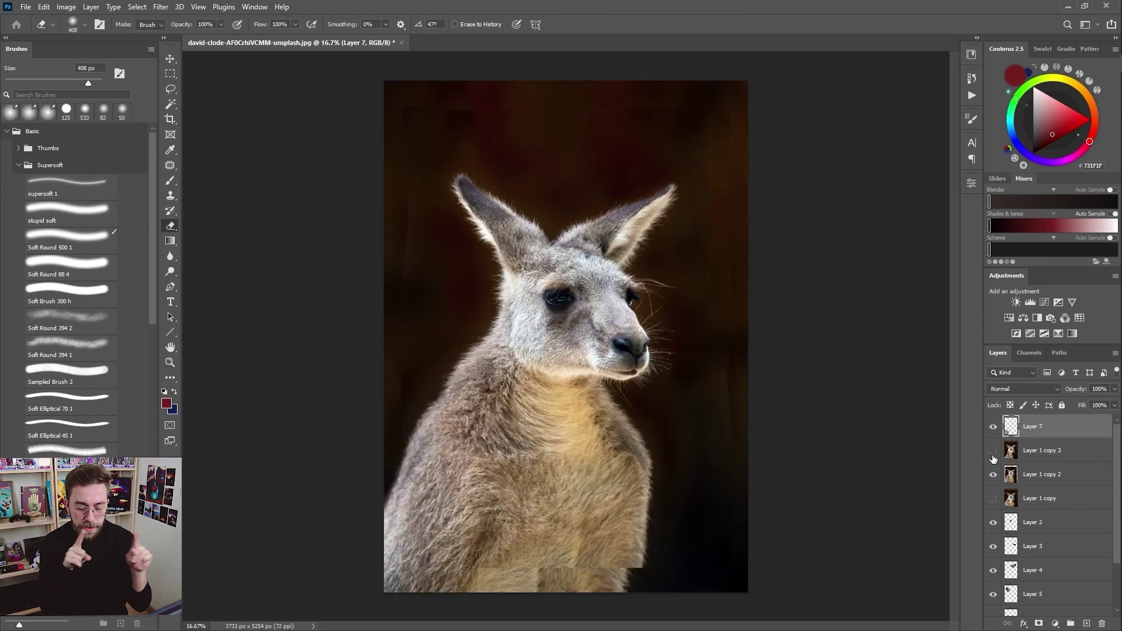
Find the Fur Thin brush by searching for "fur" and erase the Layer 7 patch edge with it at 270 px
{"action": "type", "text": "fur"}
{"action": "left_click", "coordinate": [70, 168]}
{"action": "scroll", "coordinate": [513, 517], "scroll_direction": "up", "scroll_amount": 5}
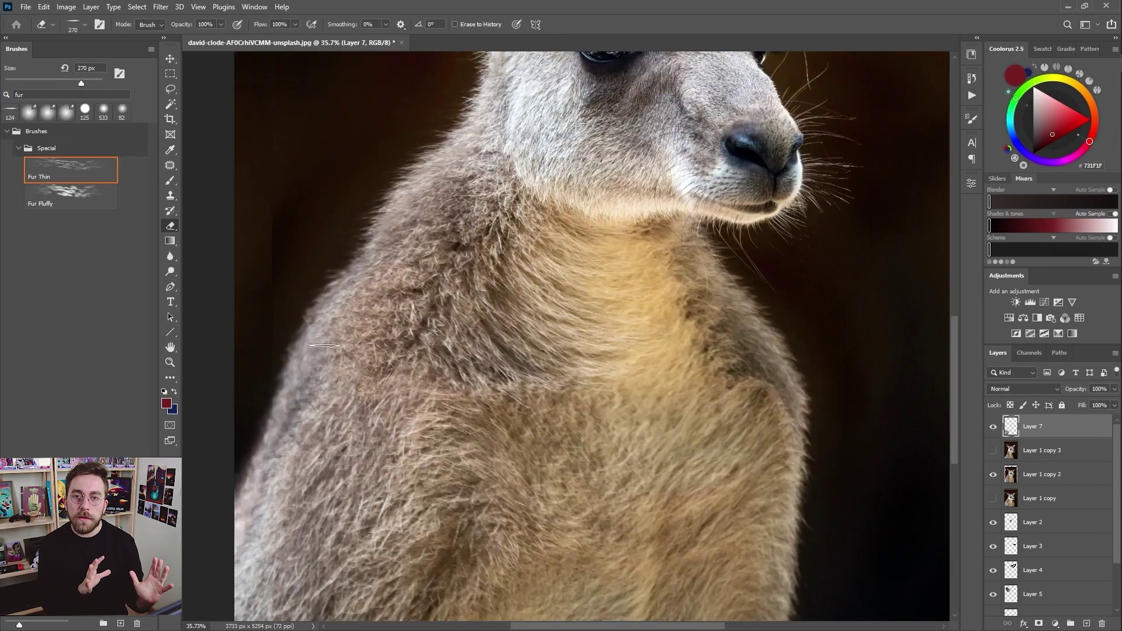
{"action": "left_click_drag", "start_coordinate": [421, 444], "coordinate": [356, 363]}
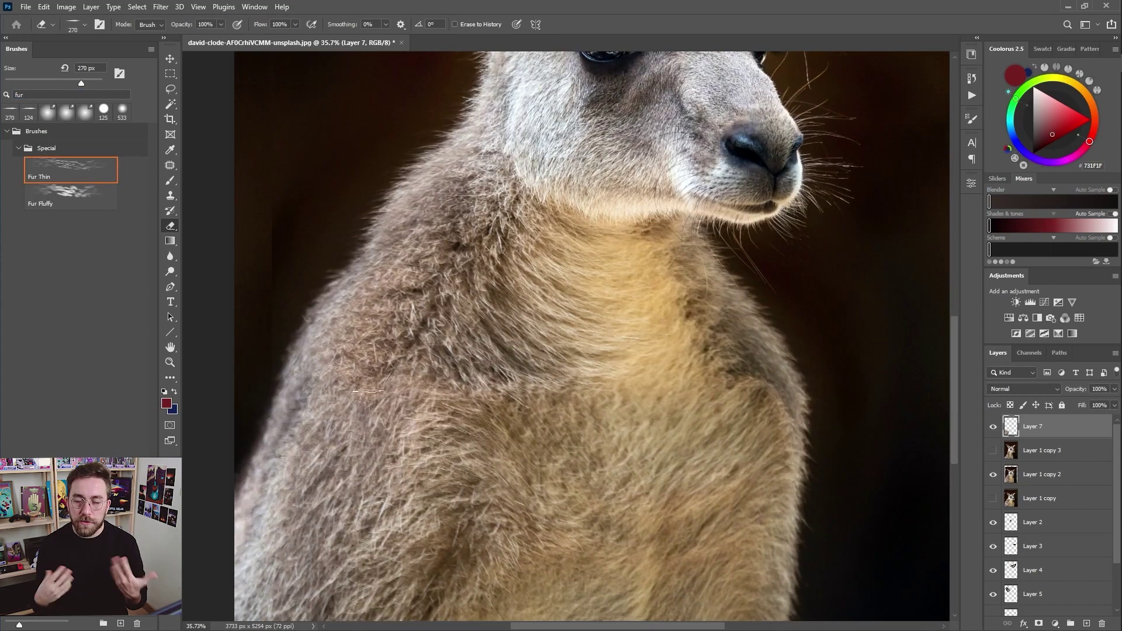
{"action": "scroll", "coordinate": [431, 374], "scroll_direction": "down", "scroll_amount": 3}
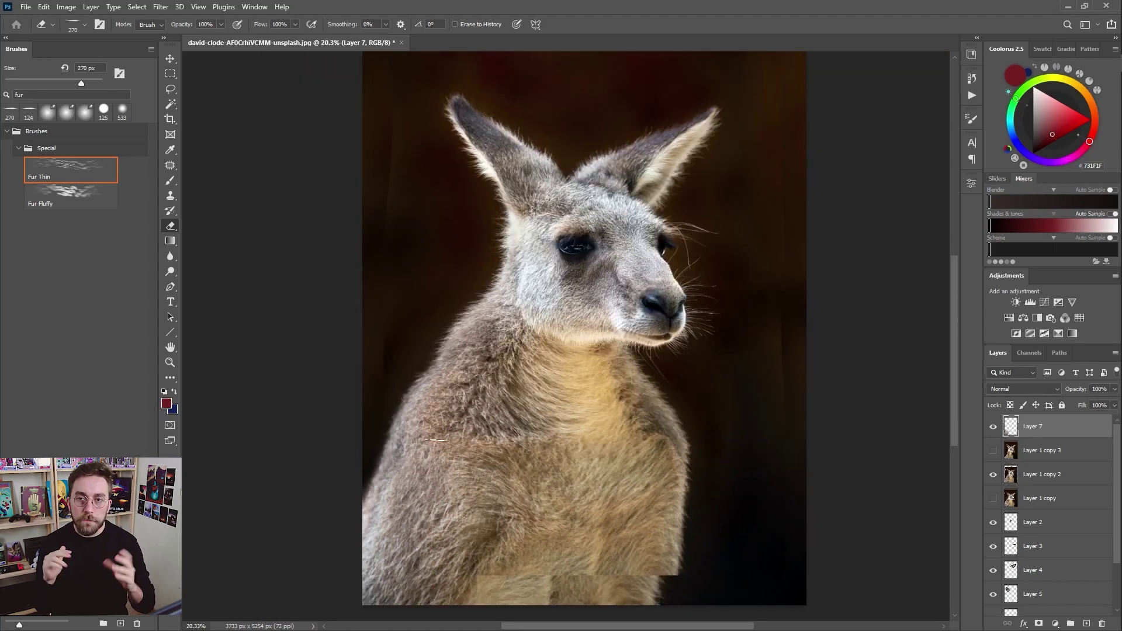
Show Layer 1 copy 3, move it above Layer 7, and shift its kangaroo to the right
{"action": "left_click", "coordinate": [993, 451]}
{"action": "left_click_drag", "start_coordinate": [1024, 451], "coordinate": [1025, 426]}
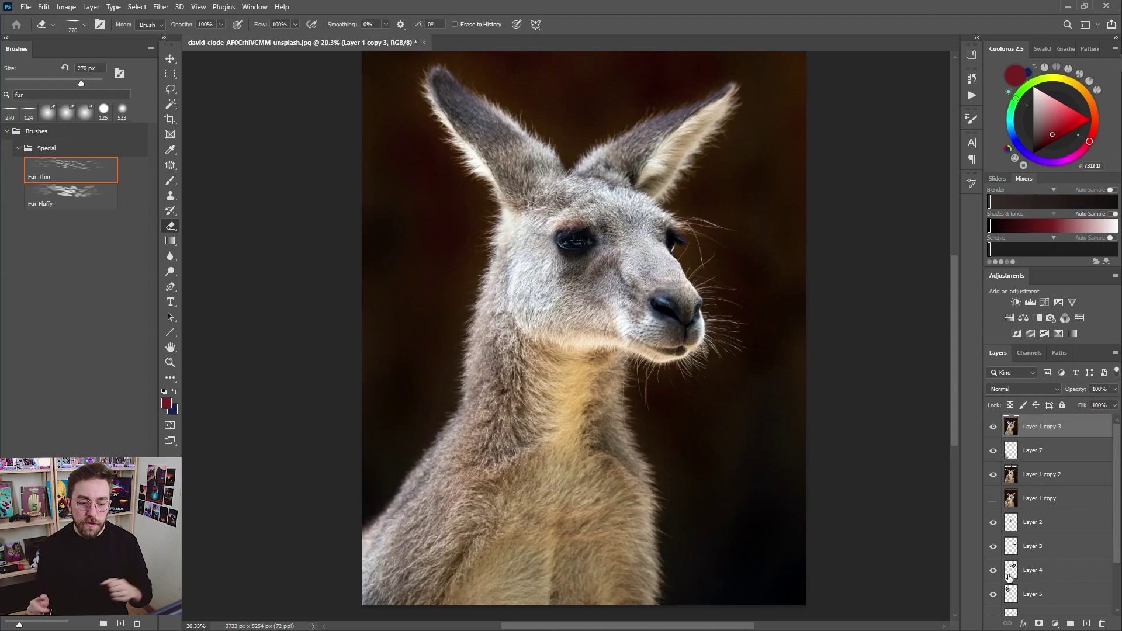
{"action": "key", "text": "ctrl+t"}
{"action": "left_click_drag", "start_coordinate": [572, 464], "coordinate": [620, 403]}
{"action": "key", "text": "Return"}
{"action": "key", "text": "l"}
{"action": "left_click", "coordinate": [494, 290]}
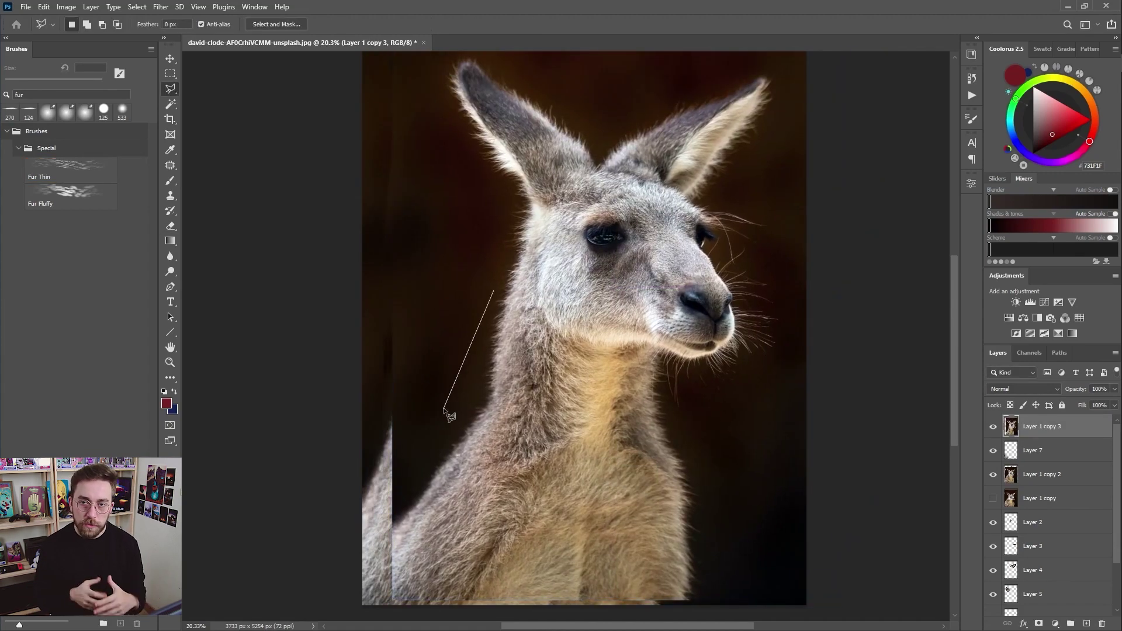
{"action": "key", "text": "Escape"}
Lasso the neck and body on Layer 1 copy 3, copy them to a new layer, and hide Layer 1 copy 3
{"action": "right_click", "coordinate": [170, 89]}
{"action": "left_click", "coordinate": [204, 87]}
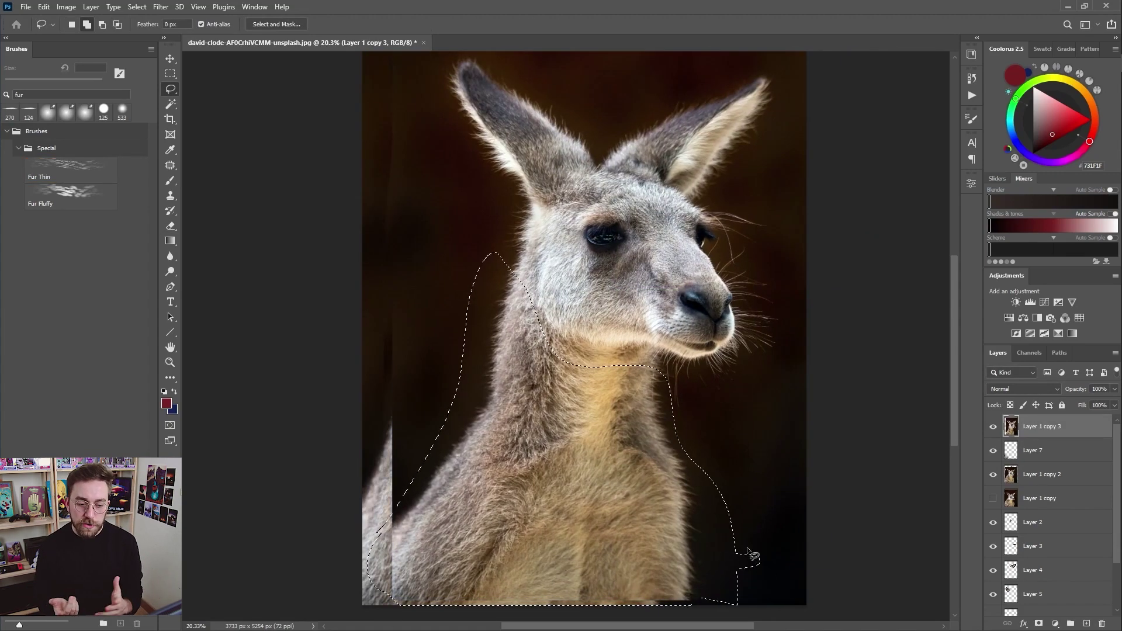
{"action": "key", "text": "ctrl+j"}
{"action": "left_click", "coordinate": [993, 451]}
Warp the copied neck and body on Layer 8 outward to match the widened shoulders
{"action": "key", "text": "ctrl+t"}
{"action": "right_click", "coordinate": [490, 406]}
{"action": "left_click", "coordinate": [510, 491]}
{"action": "left_click_drag", "start_coordinate": [495, 396], "coordinate": [470, 391]}
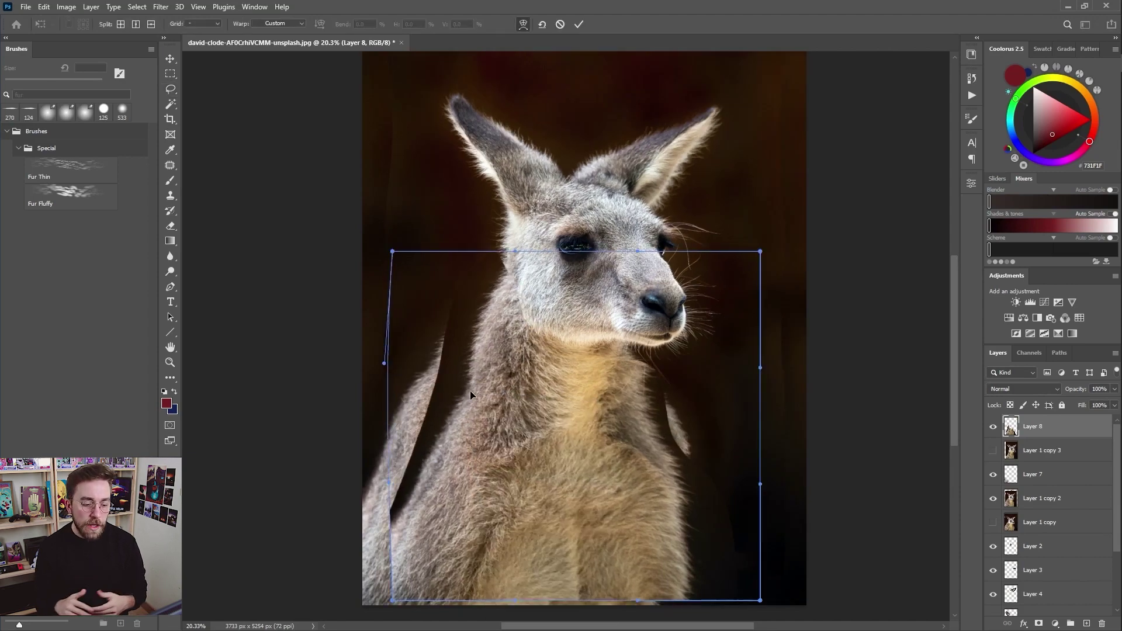
{"action": "mouse_move", "coordinate": [493, 337]}
{"action": "left_mouse_down"}
{"action": "mouse_move", "coordinate": [432, 356]}
{"action": "mouse_move", "coordinate": [441, 368]}
{"action": "left_mouse_up"}
{"action": "key", "text": "Return"}
Move Layer 8 below Layer 7 and warp it further to extend the fur over the left shoulder and chest
{"action": "left_click_drag", "start_coordinate": [1040, 426], "coordinate": [1030, 487]}
{"action": "key", "text": "ctrl+t"}
{"action": "right_click", "coordinate": [494, 307]}
{"action": "left_click", "coordinate": [514, 390]}
{"action": "scroll", "coordinate": [636, 412], "scroll_direction": "down", "scroll_amount": 3}
{"action": "mouse_move", "coordinate": [419, 466]}
{"action": "left_mouse_down"}
{"action": "mouse_move", "coordinate": [398, 475]}
{"action": "mouse_move", "coordinate": [410, 436]}
{"action": "left_mouse_up"}
{"action": "key", "text": "Return"}
{"action": "left_click", "coordinate": [993, 450]}
{"action": "left_click", "coordinate": [993, 451]}
{"action": "left_click", "coordinate": [1033, 451]}
{"action": "key", "text": "ctrl+t"}
{"action": "key", "text": "Return"}
Erase the excess of Layer 8 over the neck and the right side of the chest with a soft 533 px eraser
{"action": "left_click", "coordinate": [1033, 475]}
{"action": "key", "text": "e"}
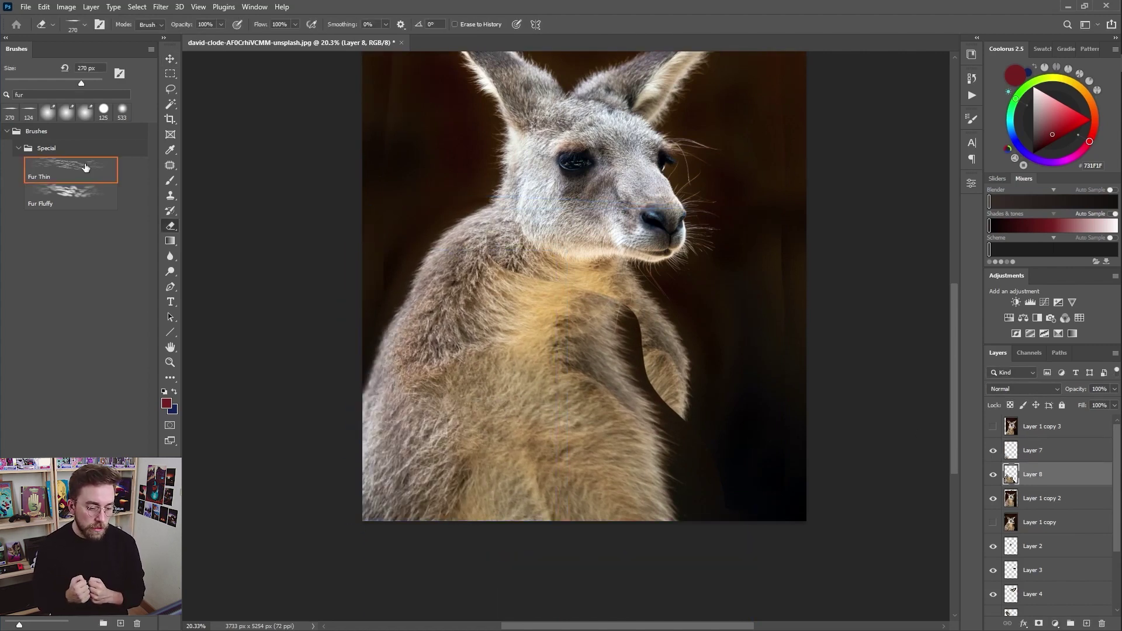
{"action": "mouse_move", "coordinate": [610, 310]}
{"action": "left_mouse_down"}
{"action": "mouse_move", "coordinate": [634, 380]}
{"action": "mouse_move", "coordinate": [523, 462]}
{"action": "mouse_move", "coordinate": [496, 362]}
{"action": "left_mouse_up"}
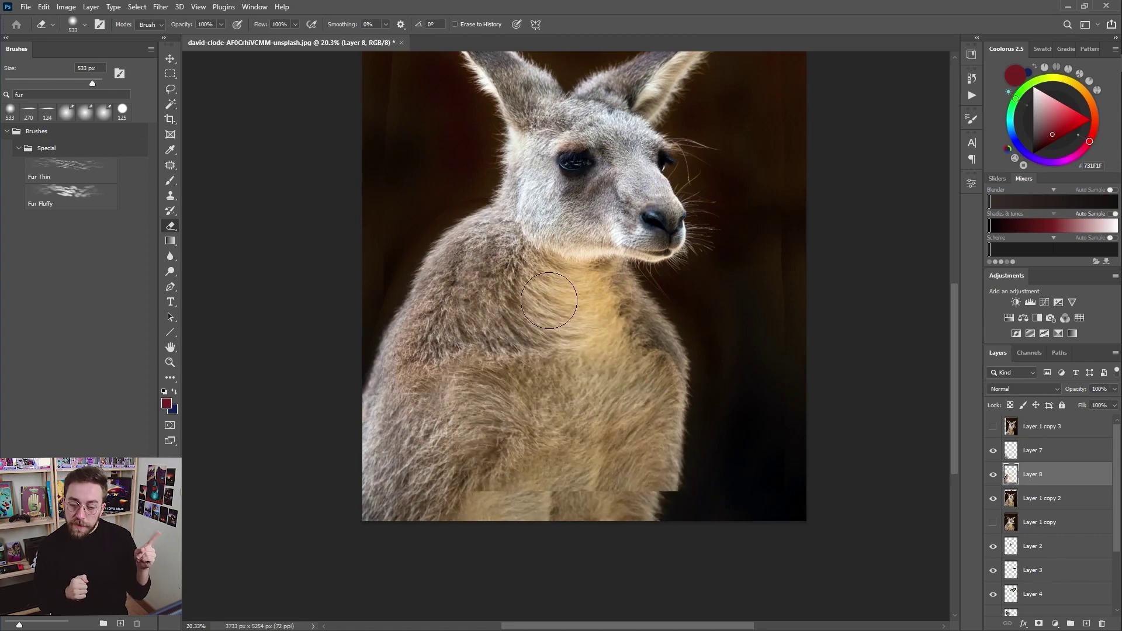
Place Layer 1 copy visibly above Layer 7, hide Layer 1 copy 3, and reposition Layer 1 copy over the kangaroo
{"action": "scroll", "coordinate": [549, 301], "scroll_direction": "down", "scroll_amount": 5}
{"action": "scroll", "coordinate": [623, 502], "scroll_direction": "up", "scroll_amount": 5}
{"action": "left_click", "coordinate": [1034, 499]}
{"action": "left_click", "coordinate": [993, 427]}
{"action": "left_click", "coordinate": [1041, 428]}
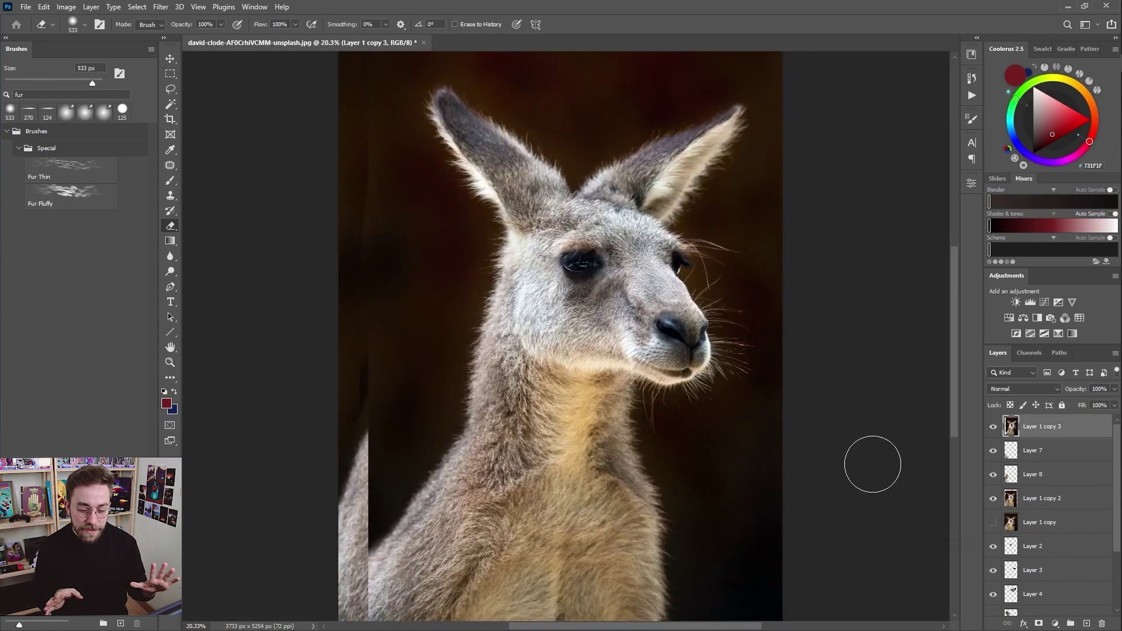
{"action": "left_click", "coordinate": [1037, 509]}
{"action": "left_click", "coordinate": [992, 523]}
{"action": "left_click", "coordinate": [1033, 523]}
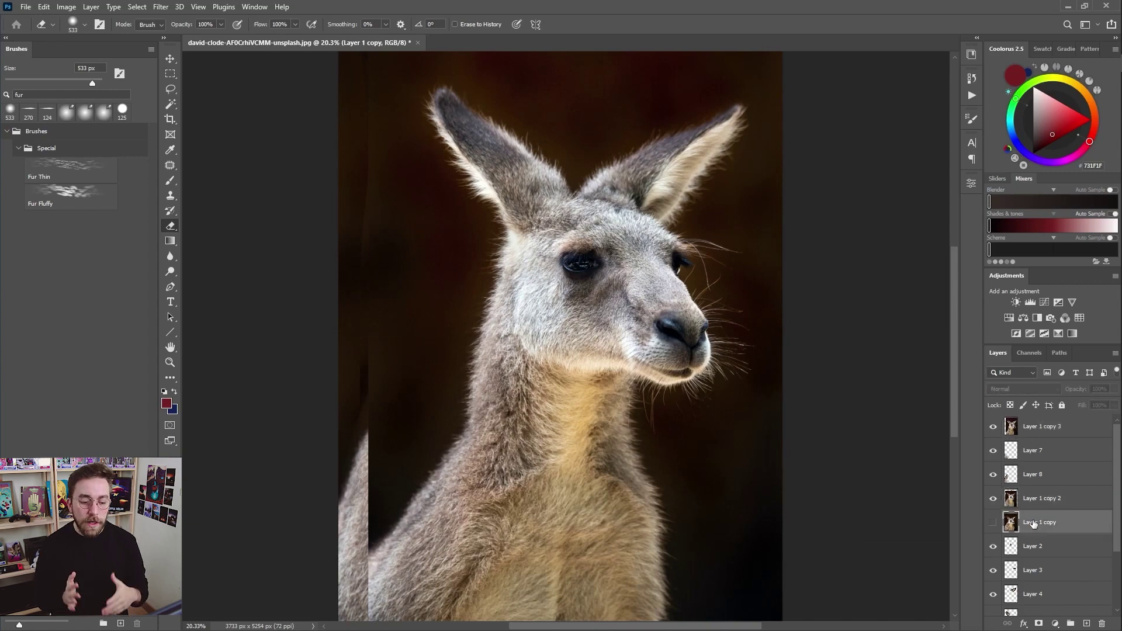
{"action": "left_click_drag", "start_coordinate": [1033, 523], "coordinate": [1032, 440]}
{"action": "left_click", "coordinate": [993, 427]}
{"action": "key", "text": "v"}
{"action": "mouse_move", "coordinate": [613, 539]}
{"action": "left_mouse_down"}
{"action": "mouse_move", "coordinate": [850, 608]}
{"action": "mouse_move", "coordinate": [622, 547]}
{"action": "left_mouse_up"}
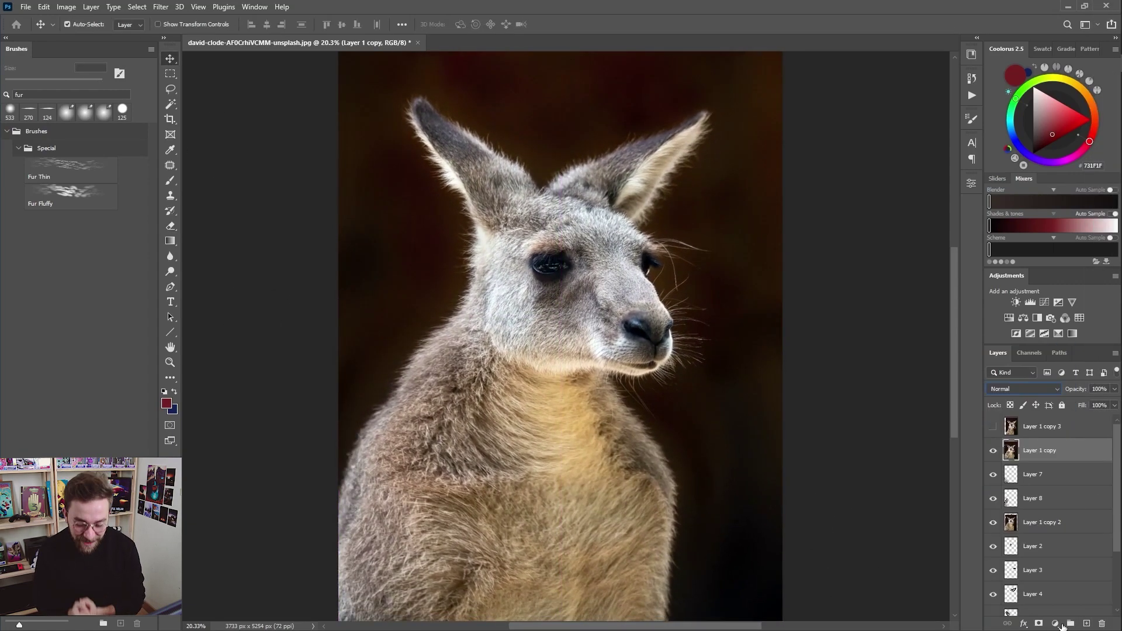
Hide Layer 1 copy 4, add a black mask to Layer 1 copy, and paint white to reveal the body's lower edge
{"action": "left_click", "coordinate": [993, 450]}
{"action": "left_click", "coordinate": [1041, 474]}
{"action": "left_click", "coordinate": [1039, 624], "text": "alt"}
{"action": "left_click", "coordinate": [170, 181]}
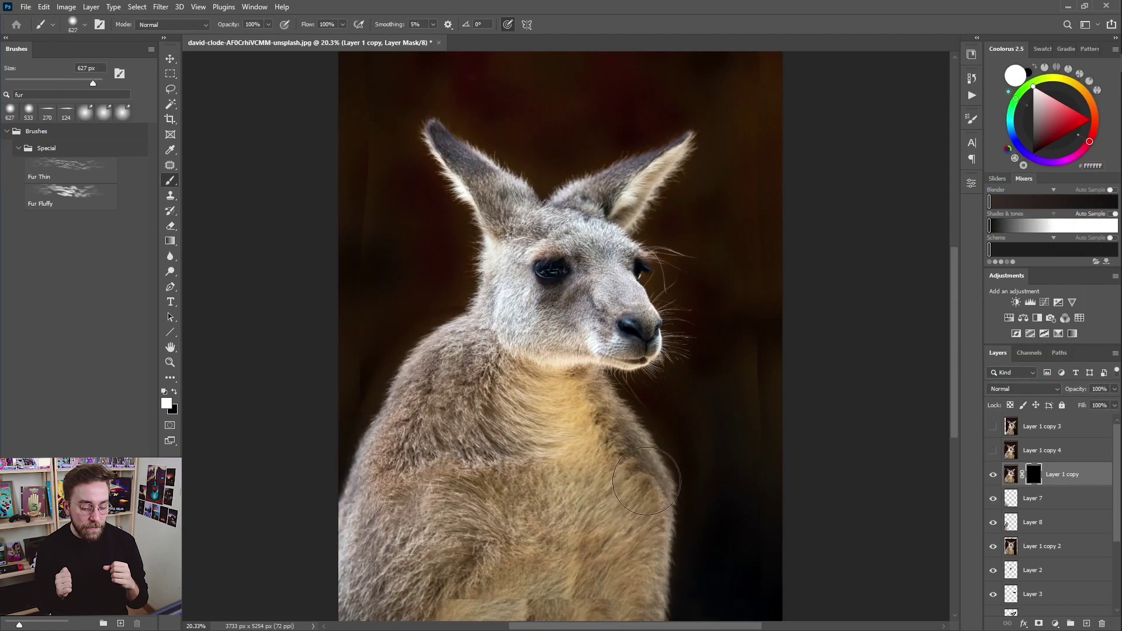
{"action": "key", "text": "ctrl+0"}
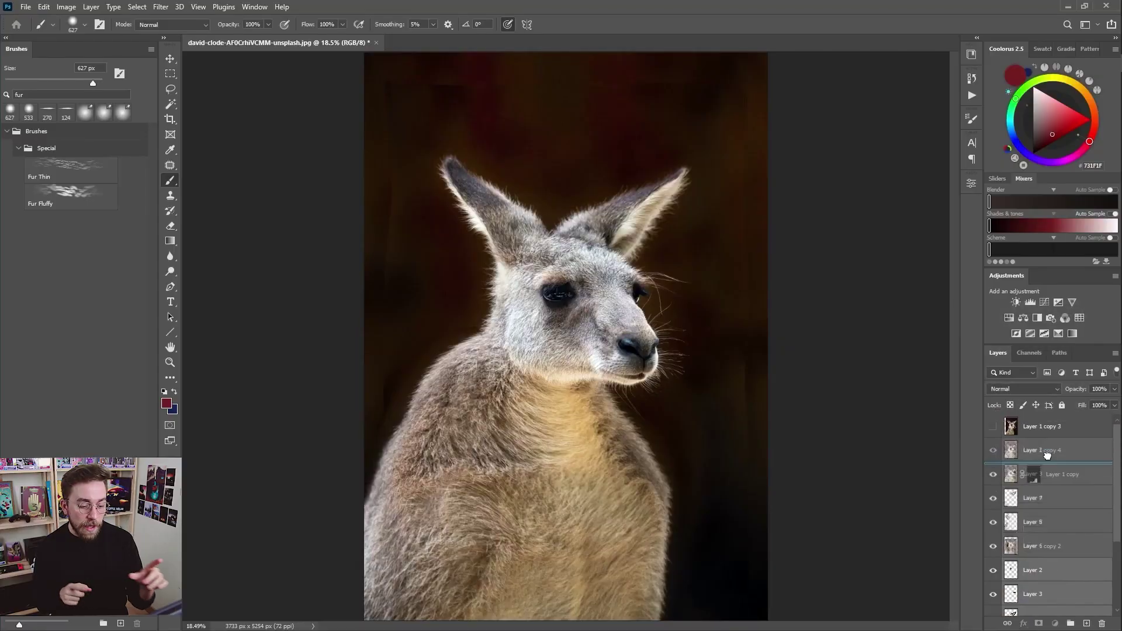
Place the cut-out layers above Layer 1 copy, keep only Layer 6 copy 2 visible among them, and reposition it on the neck
{"action": "left_click", "coordinate": [992, 520]}
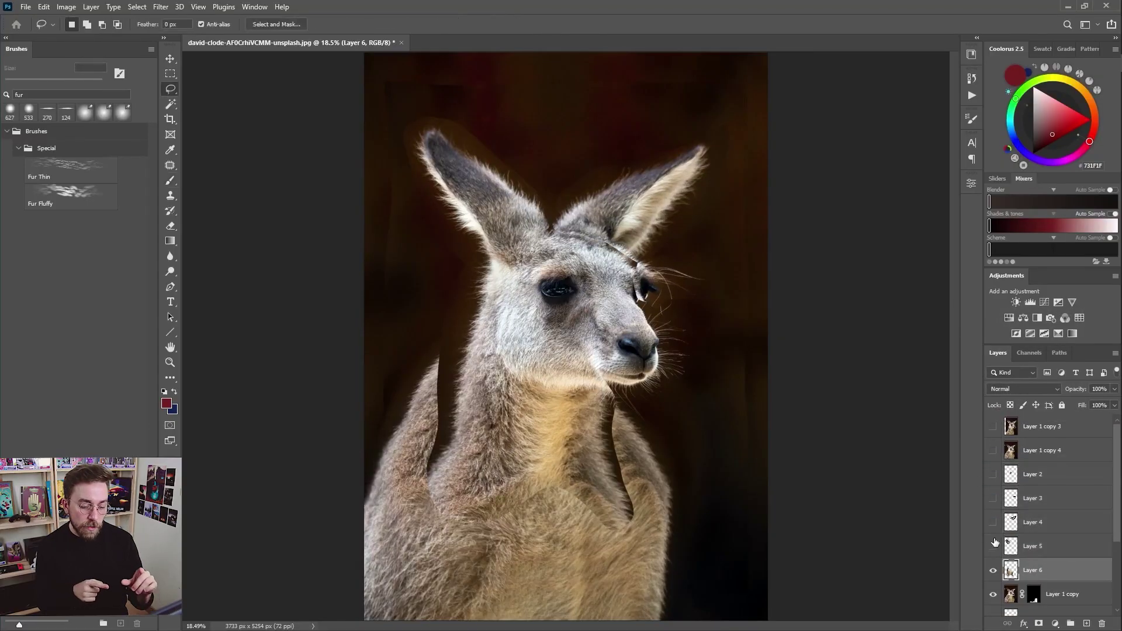
{"action": "left_click", "coordinate": [992, 520]}
{"action": "left_click", "coordinate": [993, 546]}
{"action": "left_click", "coordinate": [1033, 587]}
{"action": "mouse_move", "coordinate": [555, 388]}
{"action": "left_mouse_down"}
{"action": "mouse_move", "coordinate": [563, 415]}
{"action": "mouse_move", "coordinate": [566, 402]}
{"action": "left_mouse_up"}
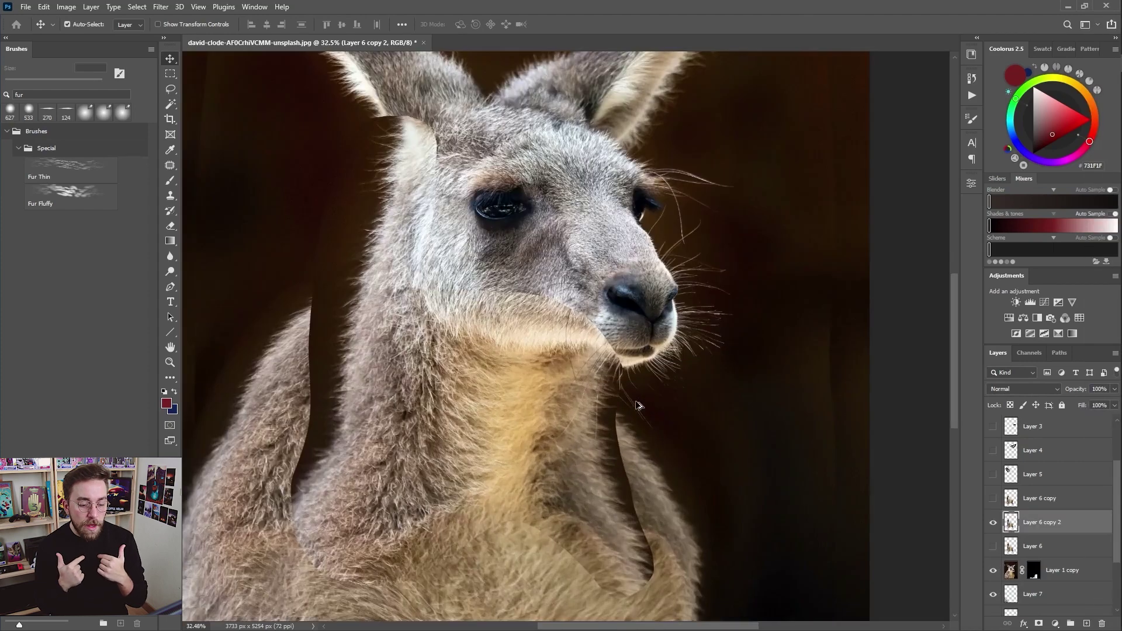
Erase the parts of Layer 6 copy 2 that overlap the head and neck edges with a soft eraser
{"action": "scroll", "coordinate": [636, 405], "scroll_direction": "up", "scroll_amount": 3}
{"action": "key", "text": "b"}
{"action": "key", "text": "e"}
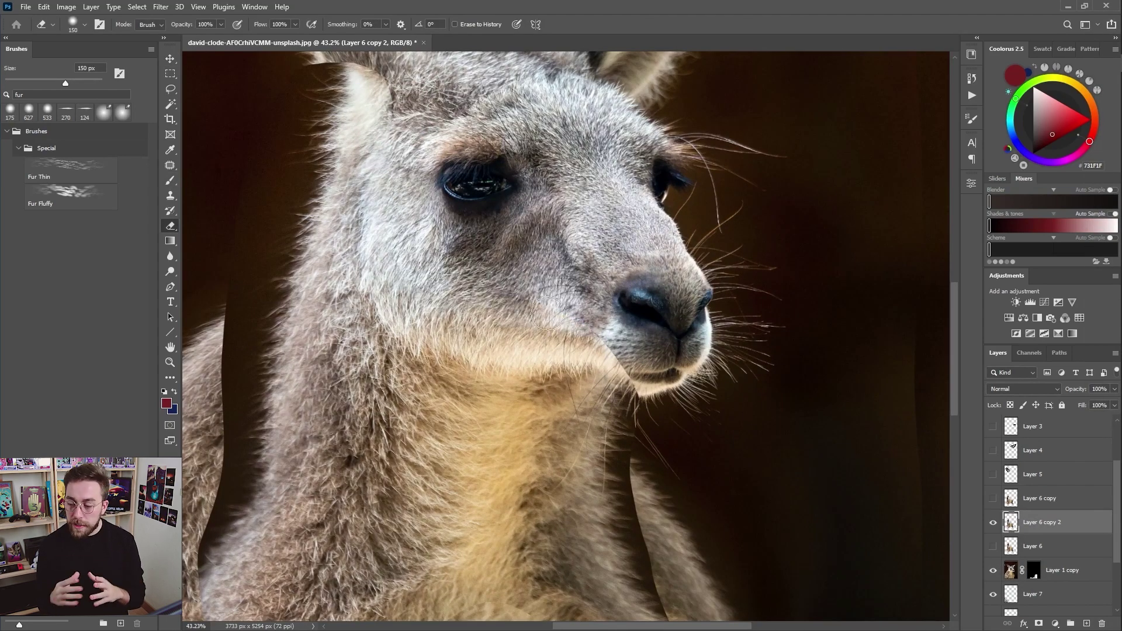
{"action": "left_click_drag", "start_coordinate": [406, 119], "coordinate": [491, 107]}
{"action": "mouse_move", "coordinate": [507, 364]}
{"action": "left_mouse_down"}
{"action": "mouse_move", "coordinate": [550, 250]}
{"action": "mouse_move", "coordinate": [596, 198]}
{"action": "left_mouse_up"}
{"action": "left_click_drag", "start_coordinate": [581, 252], "coordinate": [629, 251]}
{"action": "mouse_move", "coordinate": [432, 204]}
{"action": "left_mouse_down"}
{"action": "mouse_move", "coordinate": [517, 409]}
{"action": "mouse_move", "coordinate": [483, 235]}
{"action": "left_mouse_up"}
Reduce the eraser to 125 px and blend Layer 6 copy 2 into the neck and shoulder fur, comparing it on and off
{"action": "key", "text": "bracketleft"}
{"action": "key", "text": "bracketleft"}
{"action": "key", "text": "bracketleft"}
{"action": "key", "text": "bracketleft"}
{"action": "key", "text": "bracketleft"}
{"action": "key", "text": "bracketleft"}
{"action": "key", "text": "bracketleft"}
{"action": "left_click_drag", "start_coordinate": [471, 130], "coordinate": [476, 135]}
{"action": "left_click", "coordinate": [994, 523]}
{"action": "left_click", "coordinate": [993, 522]}
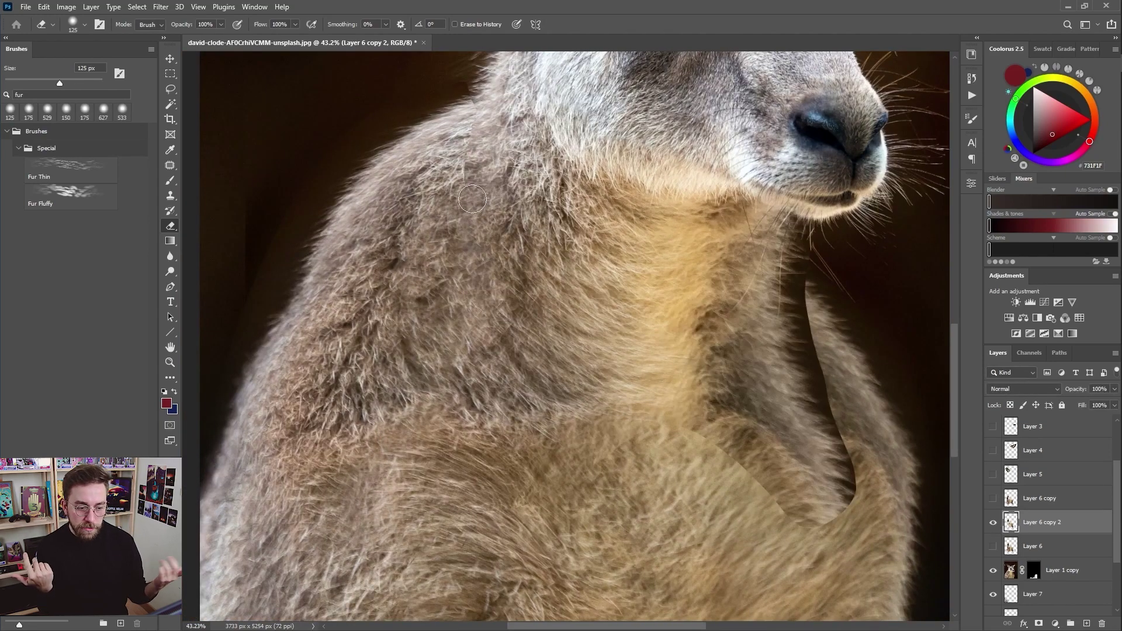
{"action": "left_click_drag", "start_coordinate": [495, 247], "coordinate": [486, 313]}
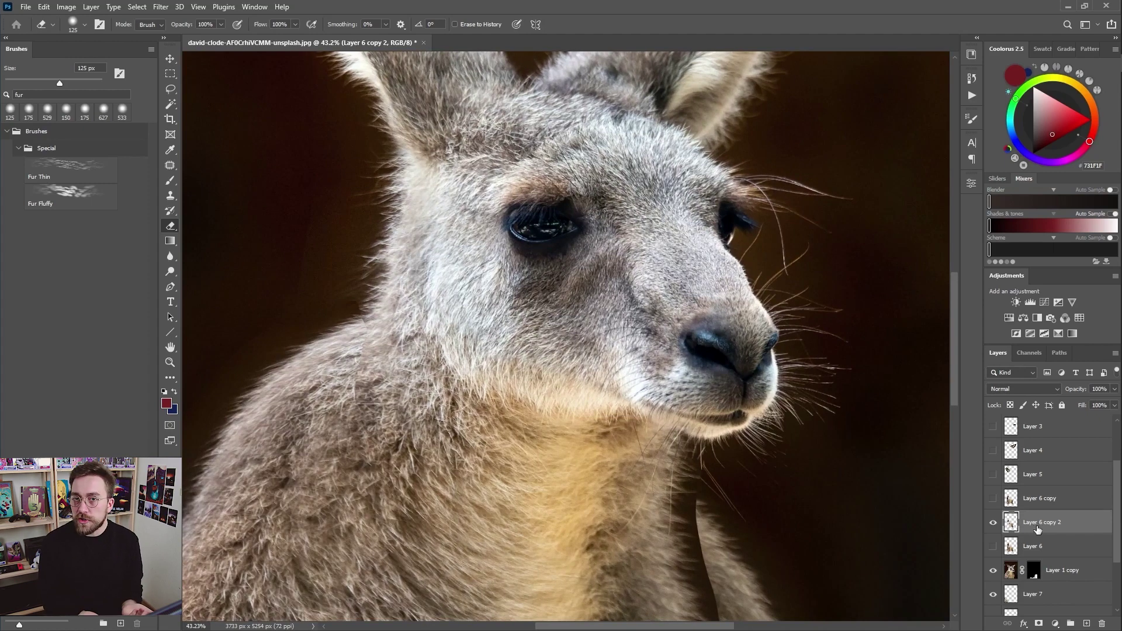
Paint Layer 1 copy's mask to clean up the dark gap along the chest's edge, and compare Layer 6 copy 2 on and off
{"action": "scroll", "coordinate": [1038, 529], "scroll_direction": "down", "scroll_amount": 1}
{"action": "left_click", "coordinate": [1034, 544]}
{"action": "key", "text": "d"}
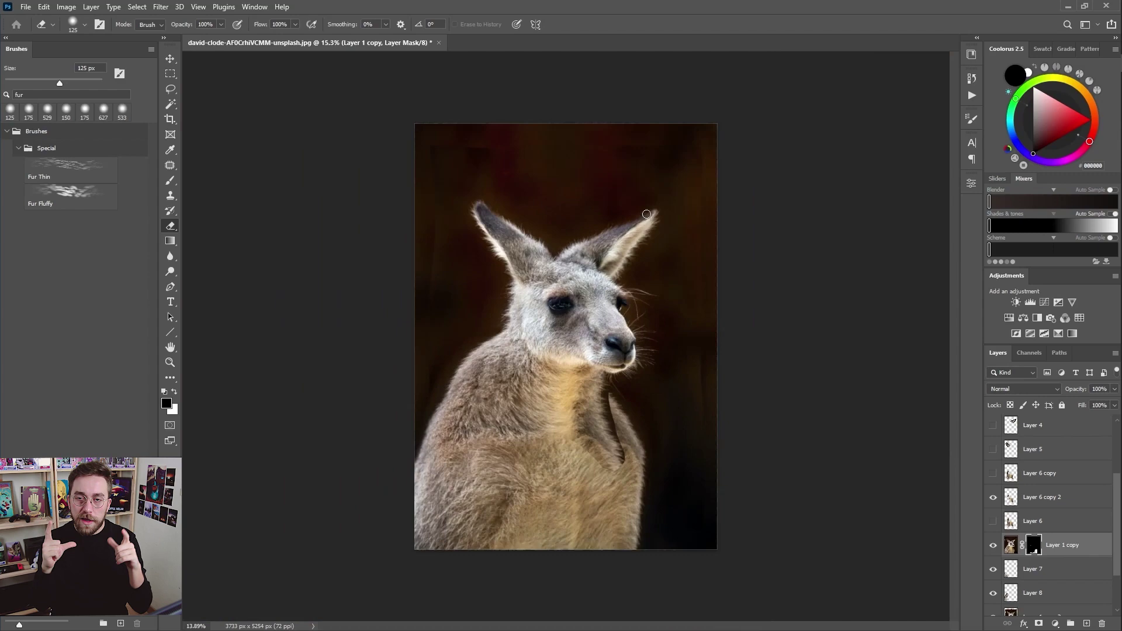
{"action": "scroll", "coordinate": [585, 292], "scroll_direction": "up", "scroll_amount": 3}
{"action": "mouse_move", "coordinate": [584, 324]}
{"action": "left_mouse_down"}
{"action": "mouse_move", "coordinate": [561, 394]}
{"action": "mouse_move", "coordinate": [624, 482]}
{"action": "mouse_move", "coordinate": [526, 409]}
{"action": "mouse_move", "coordinate": [565, 447]}
{"action": "left_mouse_up"}
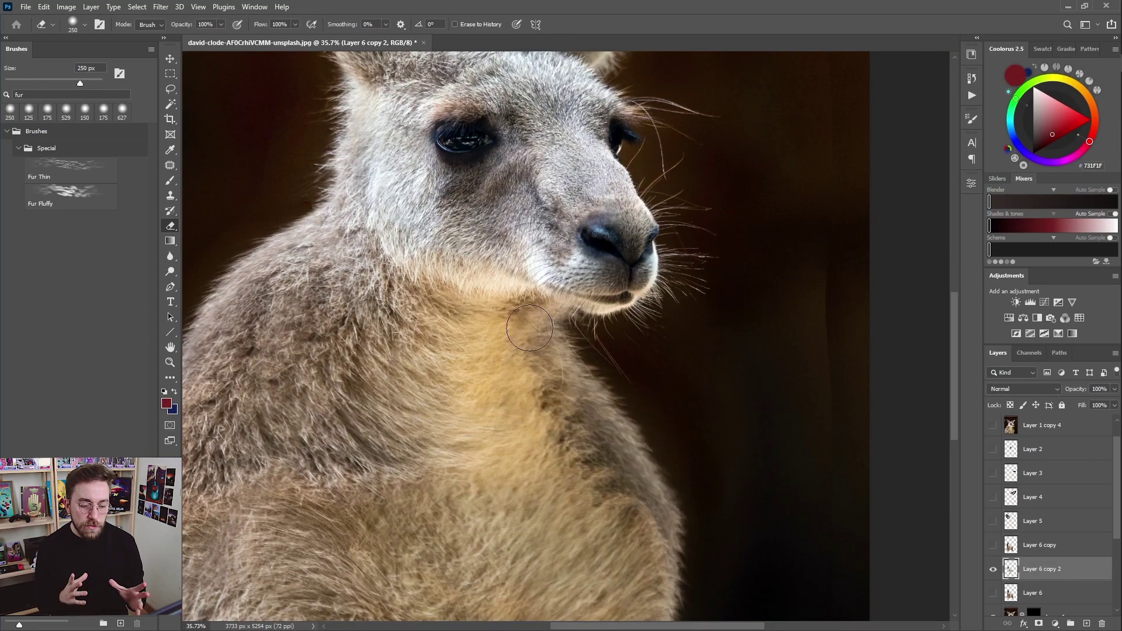
{"action": "scroll", "coordinate": [677, 590], "scroll_direction": "down", "scroll_amount": 7}
{"action": "left_click", "coordinate": [993, 569]}
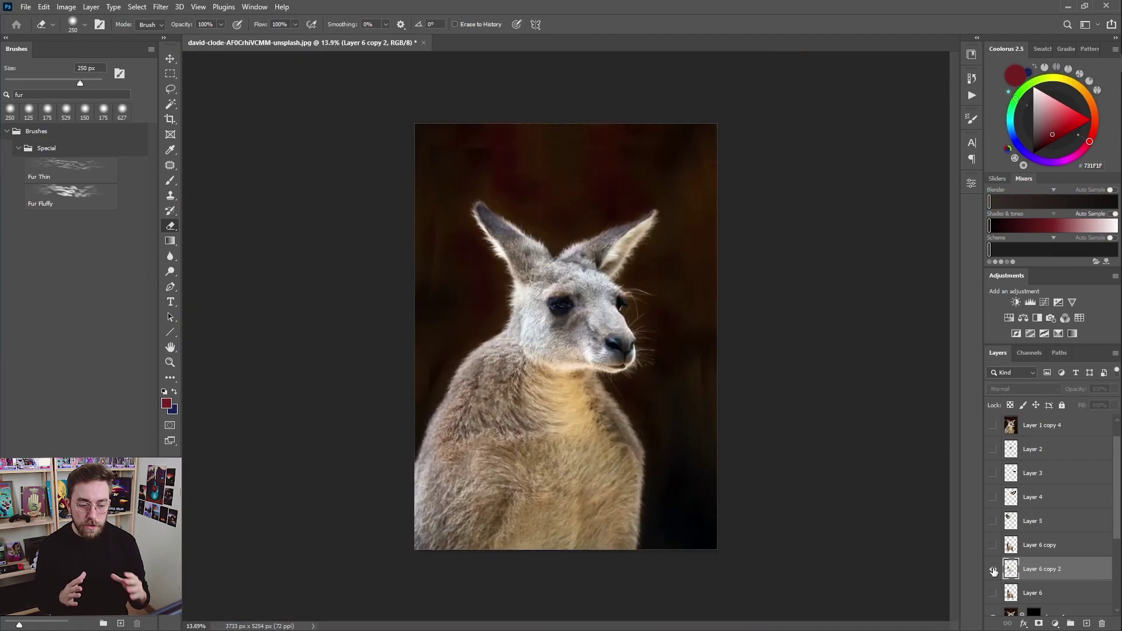
{"action": "left_click", "coordinate": [993, 569]}
{"action": "scroll", "coordinate": [654, 450], "scroll_direction": "up", "scroll_amount": 6}
{"action": "key", "text": "ctrl+t"}
{"action": "right_click", "coordinate": [527, 301]}
{"action": "left_click", "coordinate": [547, 381]}
{"action": "left_click_drag", "start_coordinate": [552, 314], "coordinate": [588, 329]}
{"action": "key", "text": "ctrl+z"}
{"action": "left_click", "coordinate": [540, 317], "text": "alt"}
{"action": "left_click_drag", "start_coordinate": [539, 319], "coordinate": [521, 319]}
{"action": "key", "text": "ctrl+z"}
{"action": "key", "text": "ctrl+z"}
{"action": "key", "text": "ctrl+shift+z"}
{"action": "key", "text": "ctrl+shift+z"}
{"action": "key", "text": "Escape"}
{"action": "scroll", "coordinate": [672, 420], "scroll_direction": "down", "scroll_amount": 10}
{"action": "scroll", "coordinate": [701, 463], "scroll_direction": "up", "scroll_amount": 4}
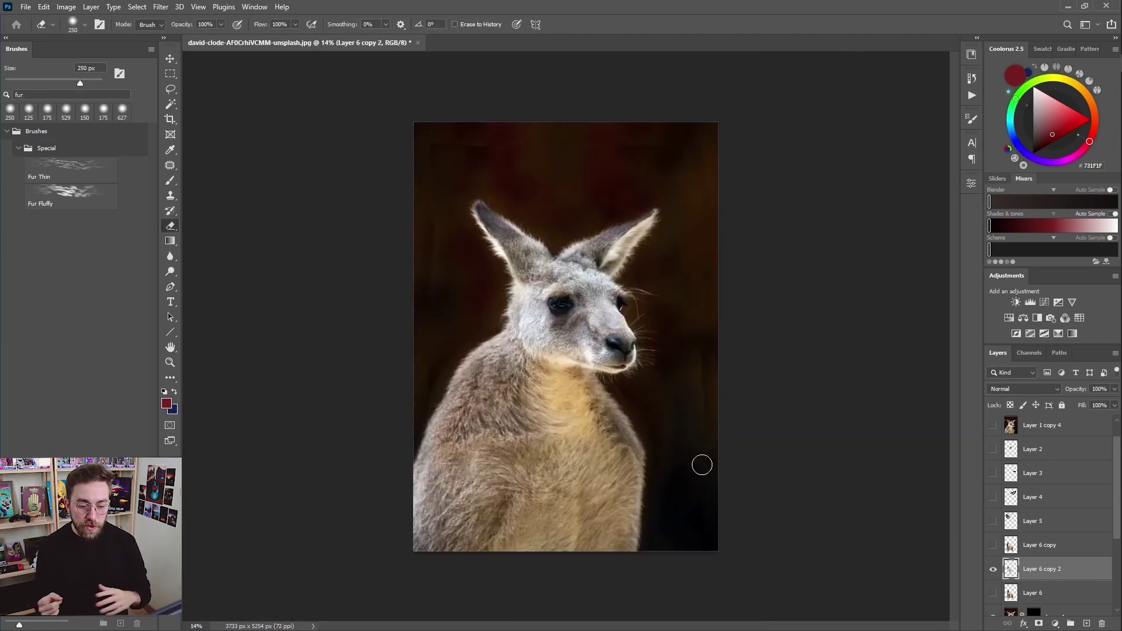
Enlarge Layer 2 copy to about 107% over the near eye and set its opacity to 100%
{"action": "left_click", "coordinate": [993, 450]}
{"action": "scroll", "coordinate": [562, 271], "scroll_direction": "up", "scroll_amount": 7}
{"action": "key", "text": "ctrl+t"}
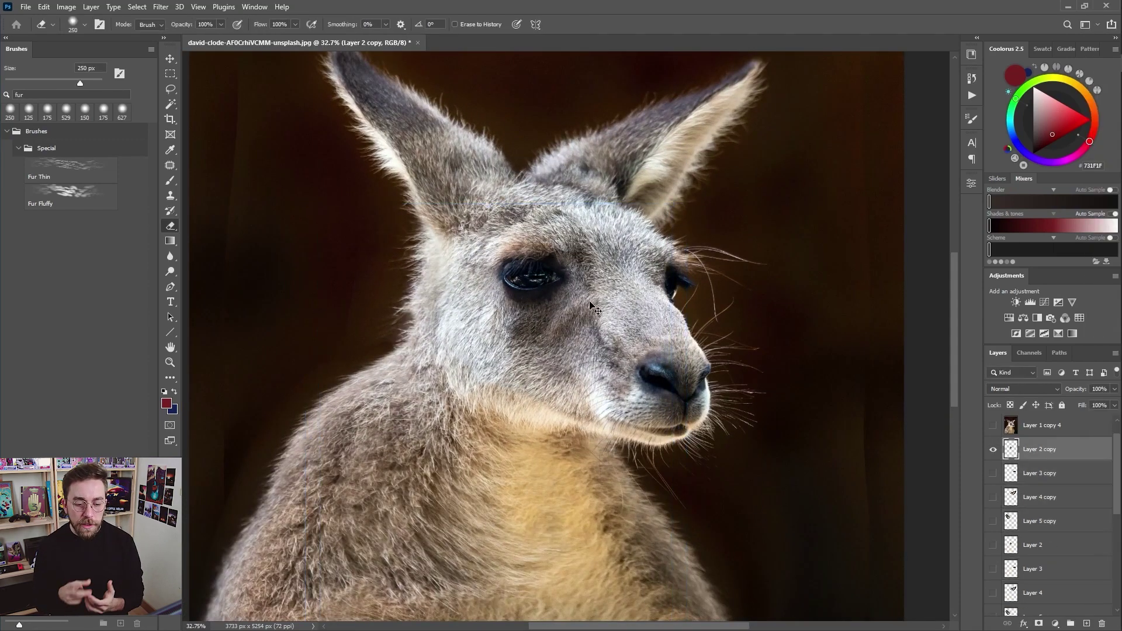
{"action": "left_click_drag", "start_coordinate": [593, 211], "coordinate": [599, 207]}
{"action": "left_click_drag", "start_coordinate": [526, 246], "coordinate": [527, 245]}
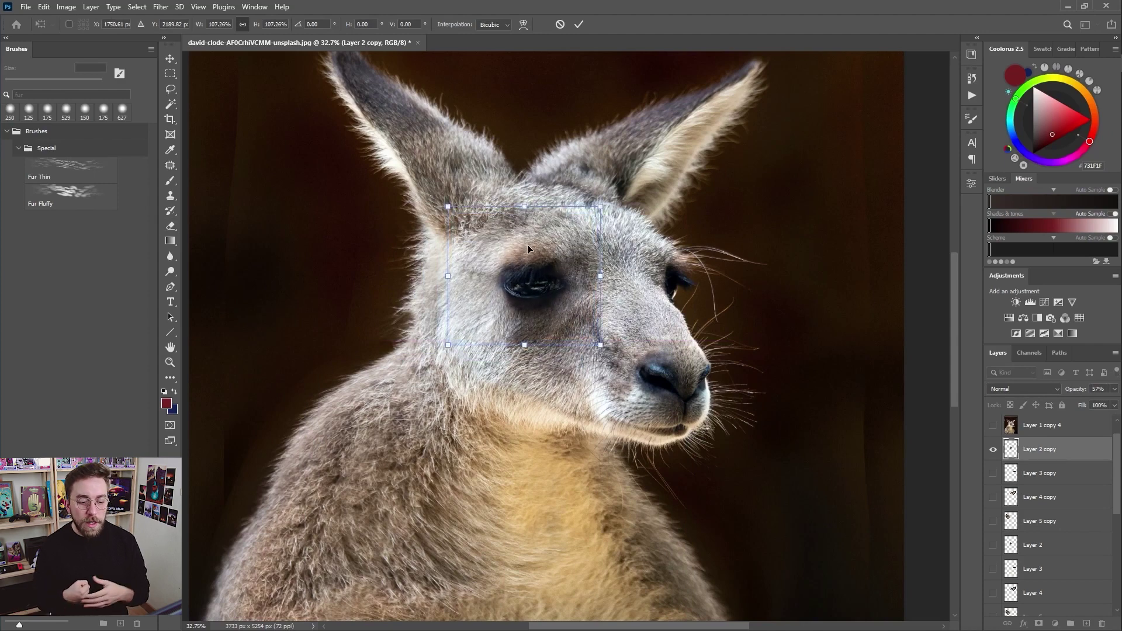
{"action": "key", "text": "Return"}
{"action": "left_click_drag", "start_coordinate": [1076, 389], "coordinate": [1109, 390]}
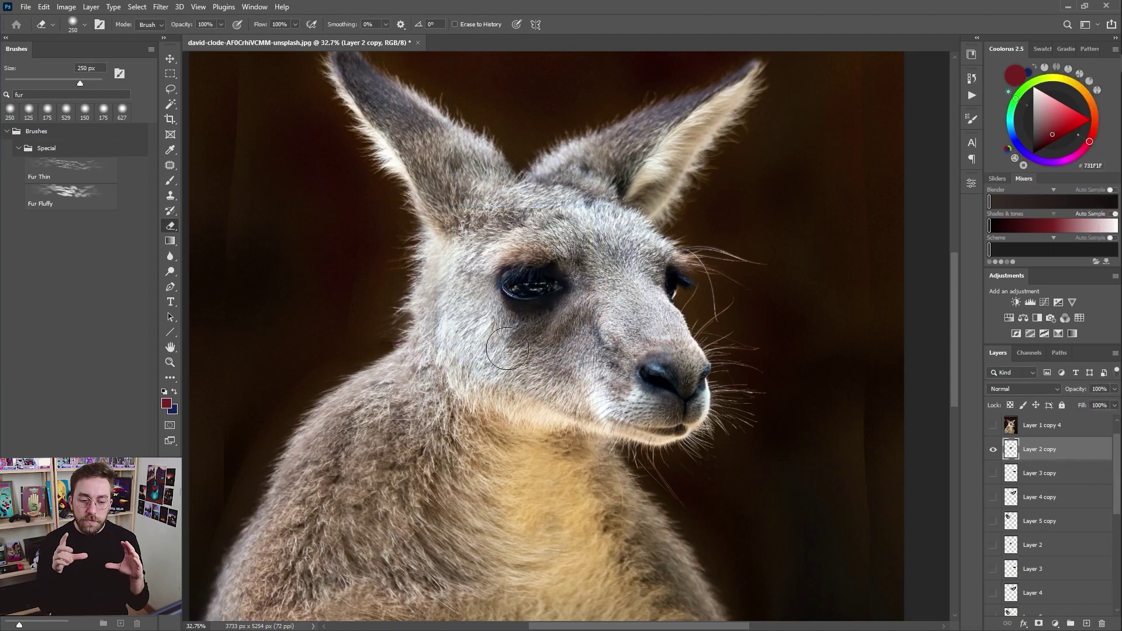
Show Layer 3 copy and reposition its patch over the kangaroo's far eye
{"action": "left_click", "coordinate": [993, 474]}
{"action": "left_click", "coordinate": [1020, 473]}
{"action": "key", "text": "ctrl+t"}
{"action": "left_click_drag", "start_coordinate": [706, 255], "coordinate": [661, 259]}
{"action": "key", "text": "Return"}
{"action": "scroll", "coordinate": [631, 327], "scroll_direction": "down", "scroll_amount": 4}
{"action": "scroll", "coordinate": [672, 342], "scroll_direction": "up", "scroll_amount": 5}
Show Layer 4 copy, then resize and position its ear patch over the kangaroo's right-hand ear
{"action": "left_click", "coordinate": [993, 497]}
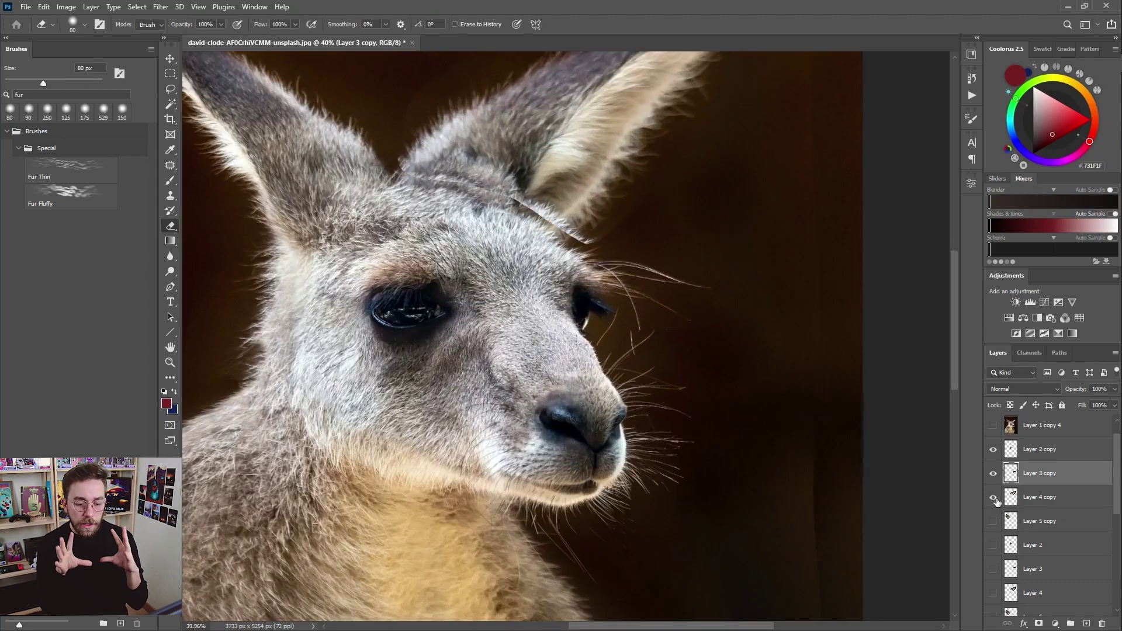
{"action": "left_click", "coordinate": [1021, 497]}
{"action": "scroll", "coordinate": [661, 292], "scroll_direction": "down", "scroll_amount": 3}
{"action": "scroll", "coordinate": [597, 250], "scroll_direction": "up", "scroll_amount": 1}
{"action": "key", "text": "ctrl+t"}
{"action": "left_click_drag", "start_coordinate": [599, 155], "coordinate": [584, 168]}
{"action": "left_click_drag", "start_coordinate": [725, 54], "coordinate": [627, 135]}
{"action": "left_click_drag", "start_coordinate": [614, 200], "coordinate": [636, 174]}
{"action": "scroll", "coordinate": [637, 174], "scroll_direction": "down", "scroll_amount": 4}
{"action": "left_click_drag", "start_coordinate": [659, 121], "coordinate": [732, 122]}
{"action": "mouse_move", "coordinate": [665, 204]}
{"action": "left_mouse_down"}
{"action": "mouse_move", "coordinate": [645, 217]}
{"action": "mouse_move", "coordinate": [659, 218]}
{"action": "left_mouse_up"}
{"action": "key", "text": "Return"}
Show Layer 5 copy, align its ear patch with the left-hand ear, and stack it above Layer 4 copy
{"action": "left_click", "coordinate": [994, 521]}
{"action": "left_click", "coordinate": [1023, 521]}
{"action": "left_click", "coordinate": [170, 59]}
{"action": "left_click_drag", "start_coordinate": [503, 237], "coordinate": [512, 244]}
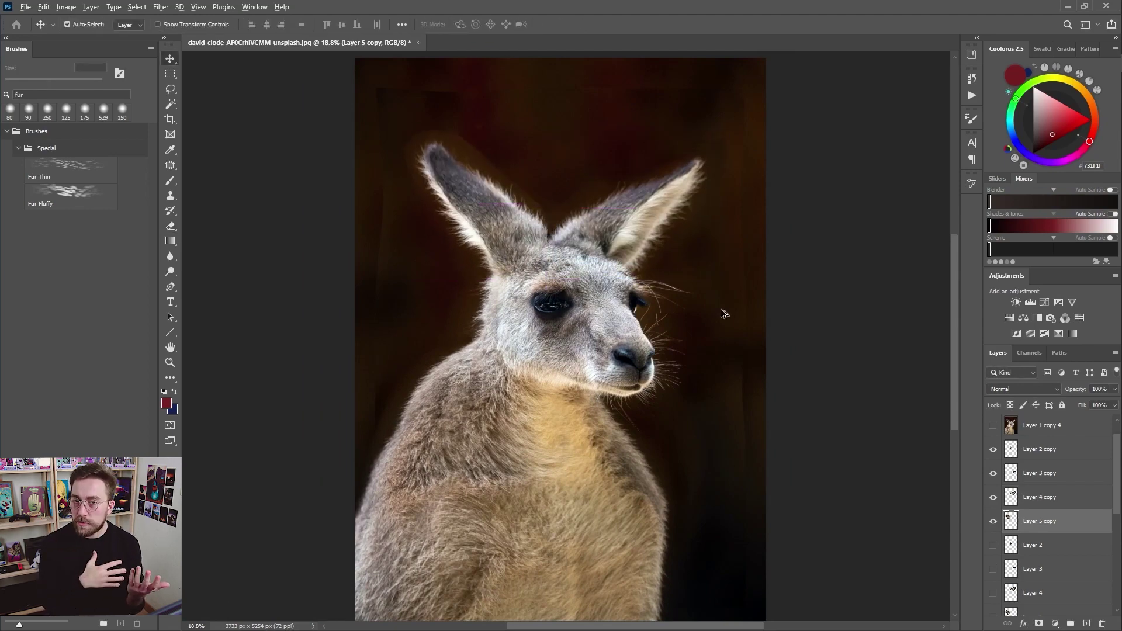
{"action": "scroll", "coordinate": [550, 292], "scroll_direction": "up", "scroll_amount": 8}
{"action": "left_click_drag", "start_coordinate": [553, 293], "coordinate": [552, 328]}
{"action": "left_click_drag", "start_coordinate": [1026, 521], "coordinate": [1021, 486]}
{"action": "mouse_move", "coordinate": [499, 191]}
{"action": "left_mouse_down"}
{"action": "mouse_move", "coordinate": [484, 168]}
{"action": "mouse_move", "coordinate": [494, 202]}
{"action": "left_mouse_up"}
{"action": "left_click", "coordinate": [494, 259]}
Erase the edges of Layer 5 copy and Layer 4 copy with a 200 px eraser to blend both ears into the forehead
{"action": "scroll", "coordinate": [1076, 526], "scroll_direction": "up", "scroll_amount": 5}
{"action": "left_click", "coordinate": [1028, 497]}
{"action": "key", "text": "e"}
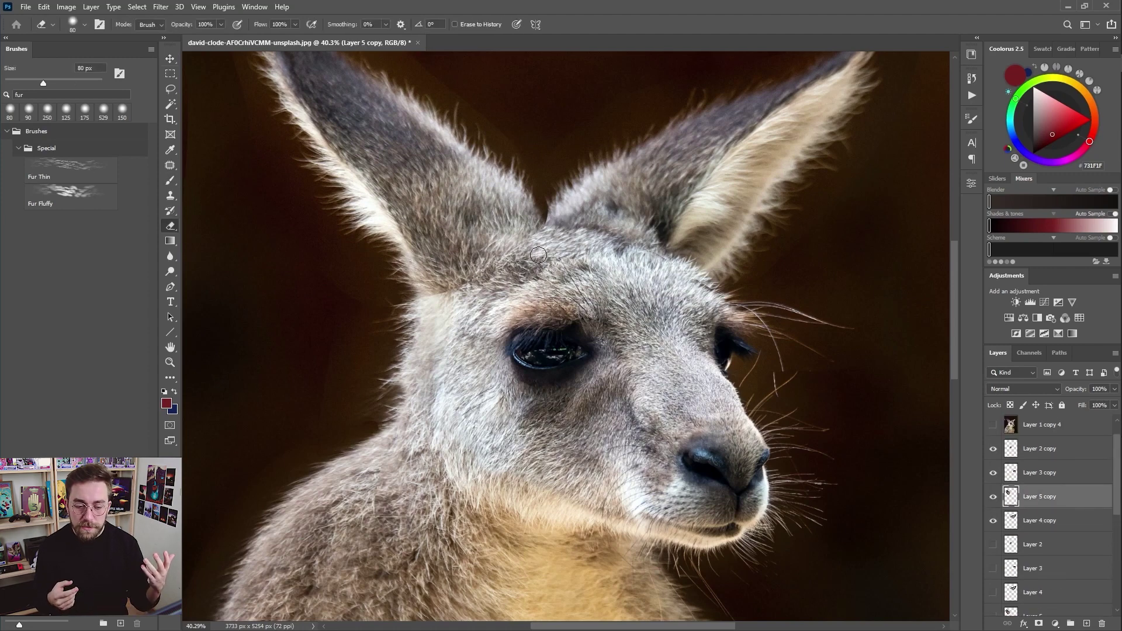
{"action": "left_click", "coordinate": [1007, 521]}
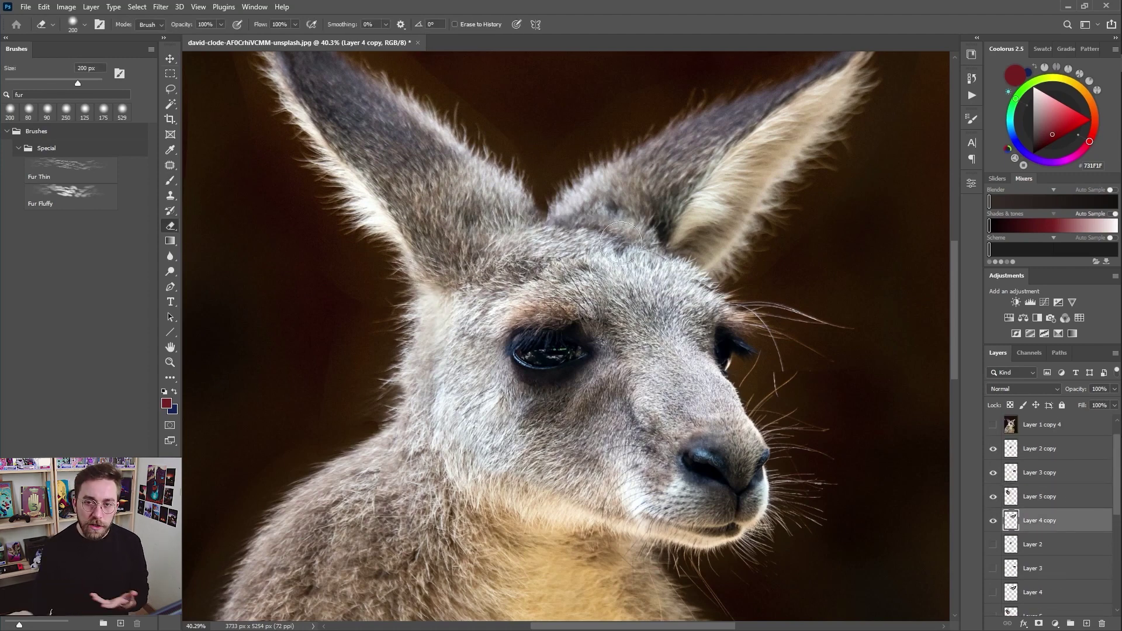
{"action": "key", "text": "z"}
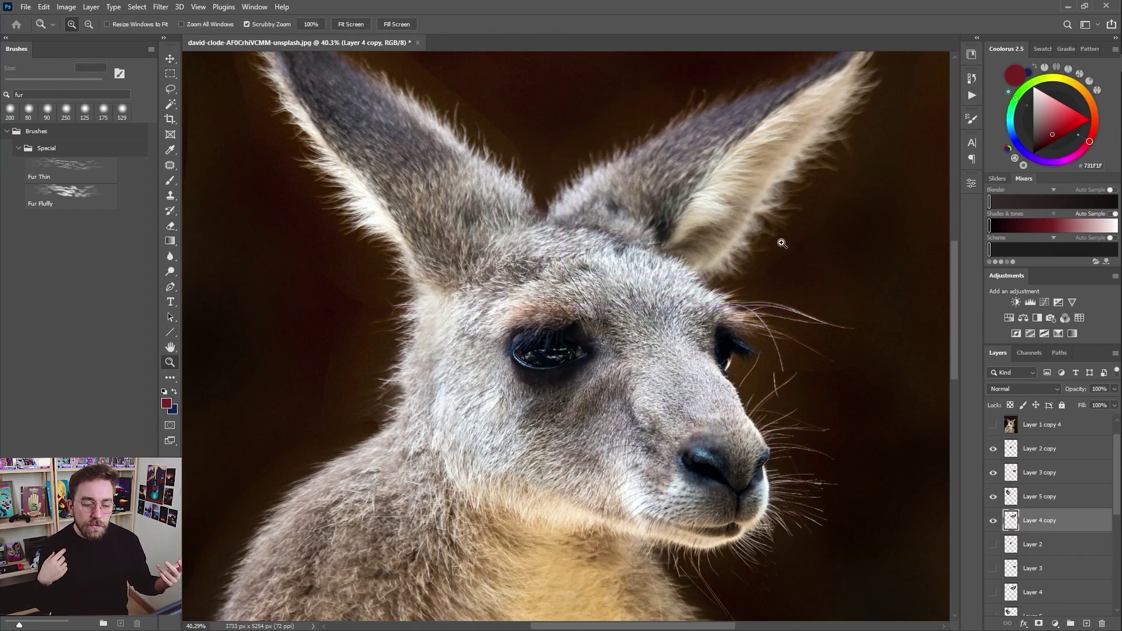
{"action": "left_click", "coordinate": [748, 244]}
{"action": "key", "text": "e"}
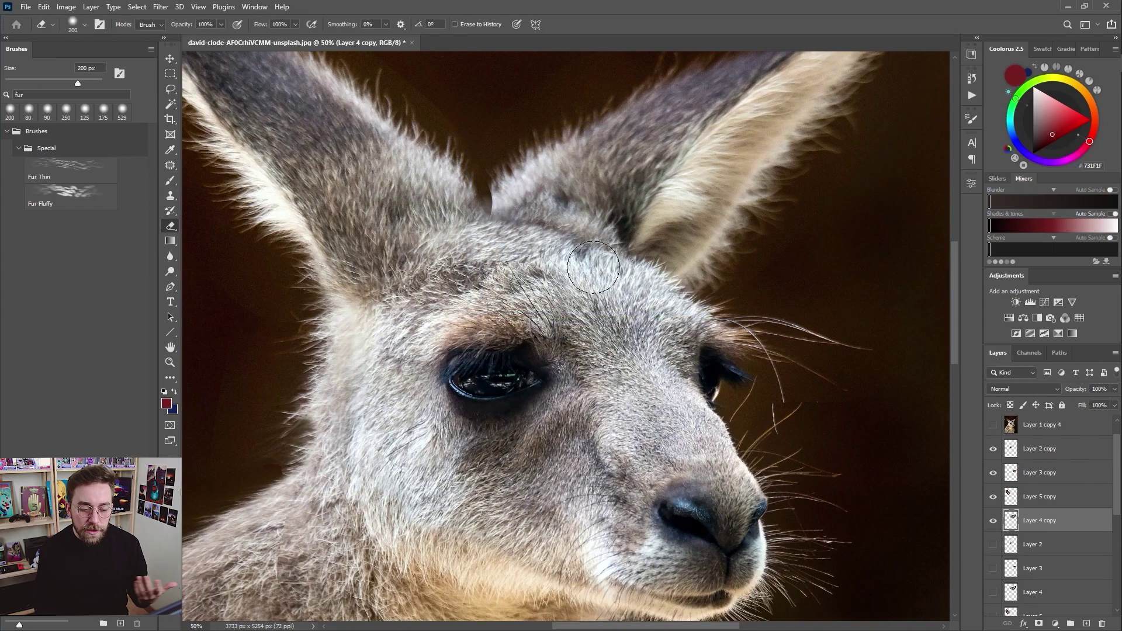
{"action": "left_click", "coordinate": [1014, 497]}
{"action": "left_click", "coordinate": [1022, 518]}
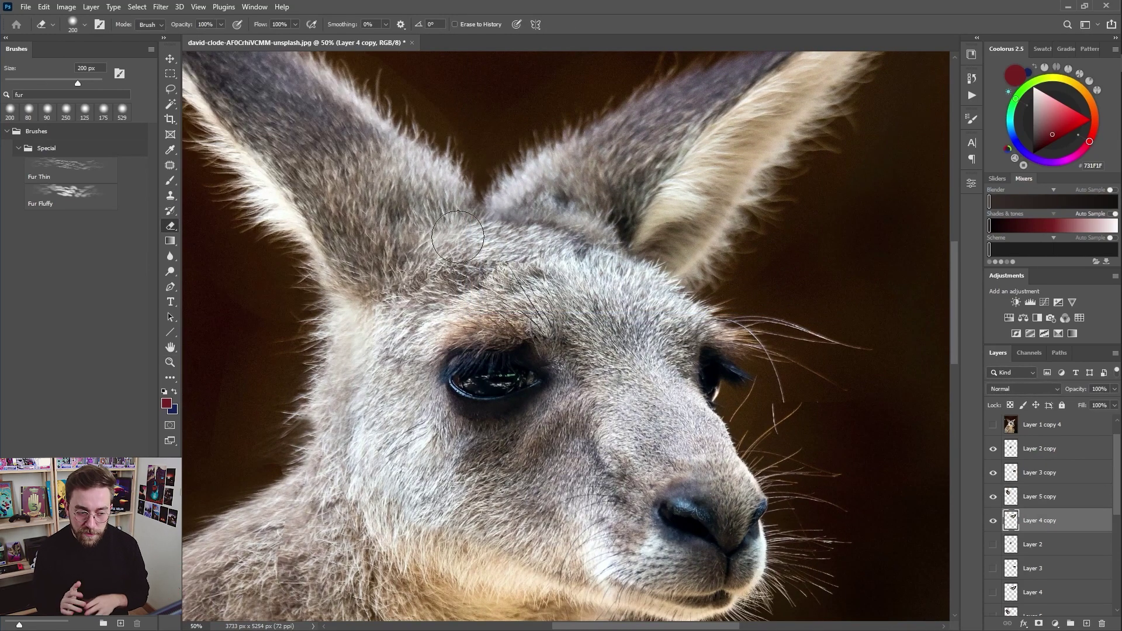
{"action": "left_click_drag", "start_coordinate": [993, 496], "coordinate": [992, 523]}
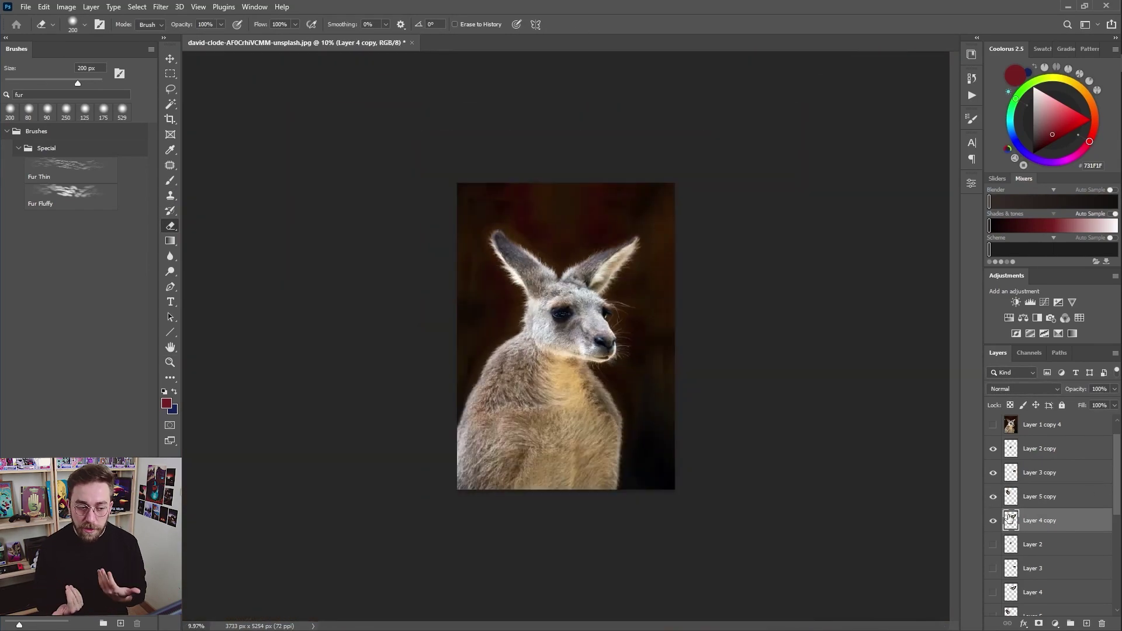
{"action": "scroll", "coordinate": [549, 224], "scroll_direction": "up", "scroll_amount": 12}
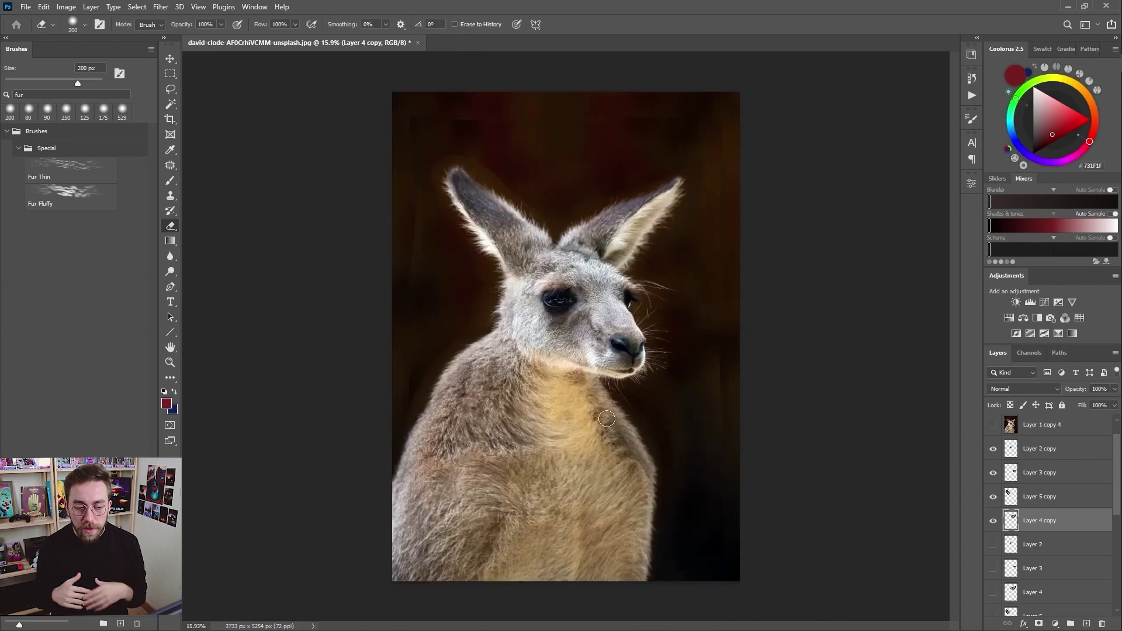
Scale the left-hand ear on Layer 5 copy to about 76% and move it back onto the head
{"action": "left_click", "coordinate": [1012, 500]}
{"action": "key", "text": "ctrl+t"}
{"action": "left_click_drag", "start_coordinate": [275, 310], "coordinate": [323, 262]}
{"action": "left_click_drag", "start_coordinate": [449, 228], "coordinate": [458, 261]}
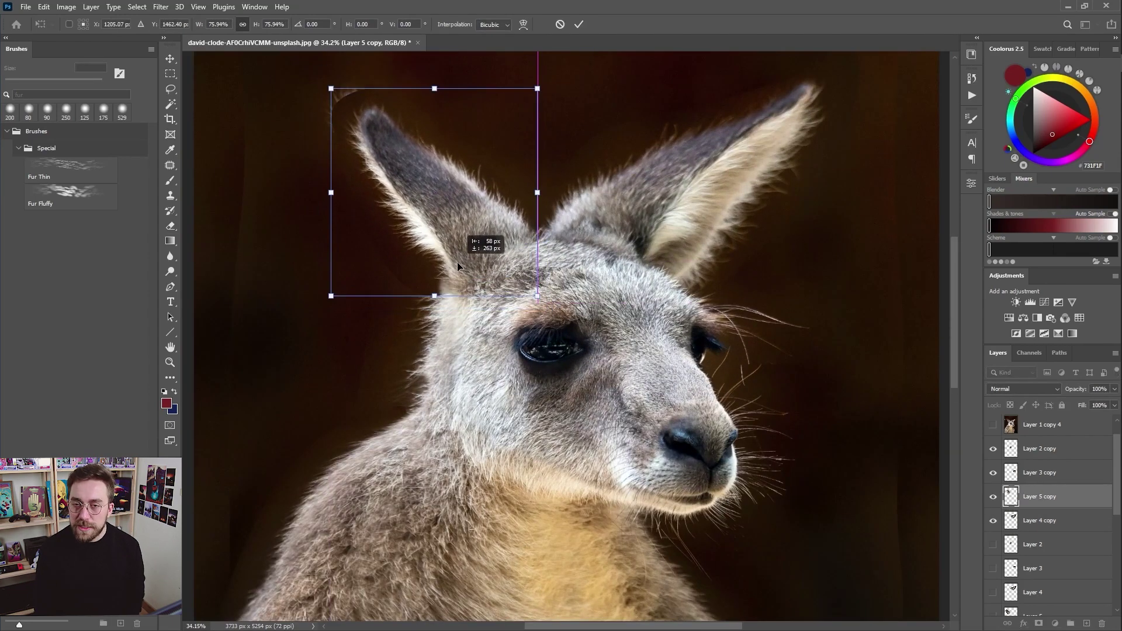
{"action": "left_click_drag", "start_coordinate": [507, 225], "coordinate": [497, 234]}
{"action": "key", "text": "Return"}
Shrink the right-hand ear on Layer 4 copy to match the other ear and seat it on the head
{"action": "left_click", "coordinate": [1031, 520]}
{"action": "key", "text": "ctrl+t"}
{"action": "scroll", "coordinate": [860, 188], "scroll_direction": "up", "scroll_amount": 1}
{"action": "left_click_drag", "start_coordinate": [859, 100], "coordinate": [847, 139]}
{"action": "left_click_drag", "start_coordinate": [860, 358], "coordinate": [829, 308]}
{"action": "left_click_drag", "start_coordinate": [763, 223], "coordinate": [756, 260]}
{"action": "key", "text": "Return"}
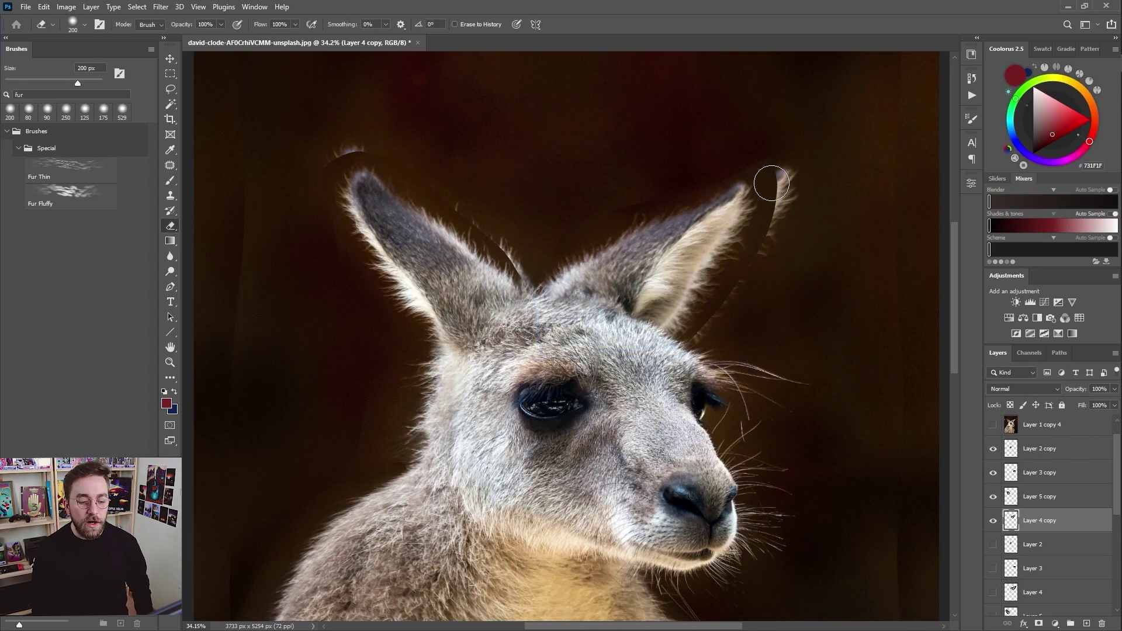
Show Layer 1 copy 4 and give it an inverted black layer mask
{"action": "key", "text": "ctrl+0"}
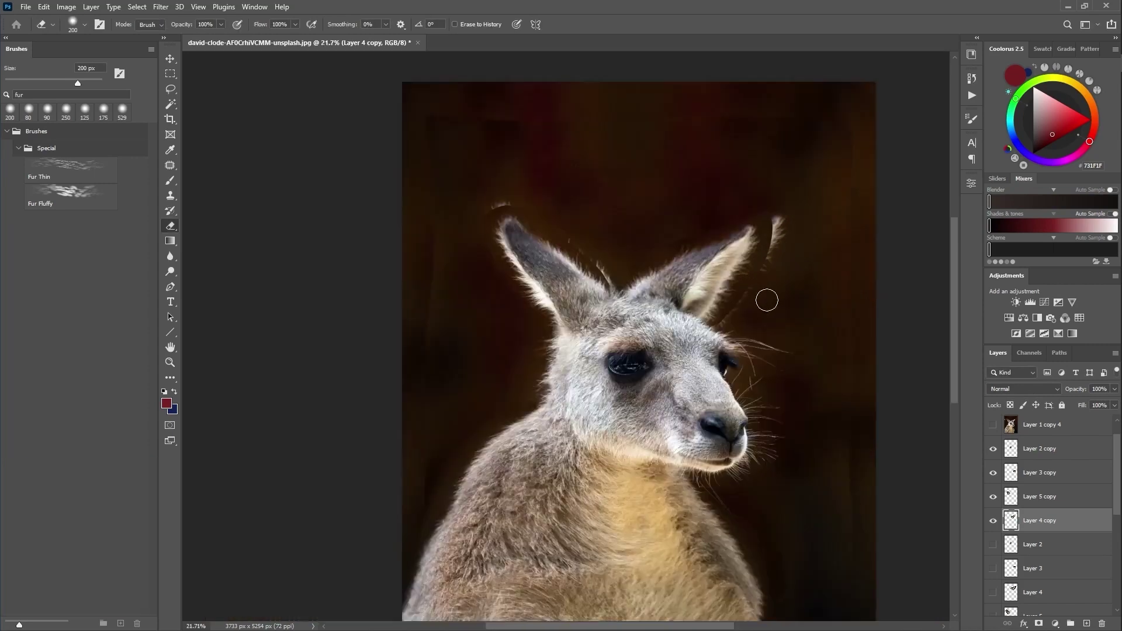
{"action": "left_click", "coordinate": [993, 424]}
{"action": "left_click", "coordinate": [1042, 425]}
{"action": "left_click", "coordinate": [1038, 623]}
{"action": "key", "text": "ctrl+i"}
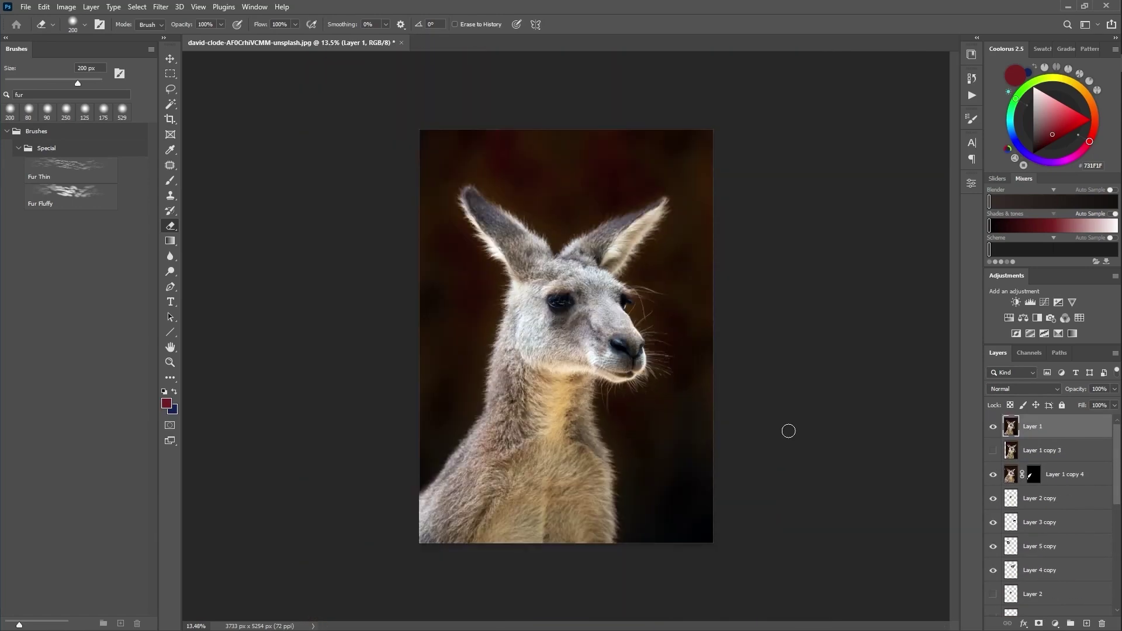
Enlarge Layer 1 to about 130%, rotate it -4.24 degrees, and position its chest over the body's right-hand side
{"action": "key", "text": "ctrl+t"}
{"action": "left_click_drag", "start_coordinate": [588, 482], "coordinate": [588, 463]}
{"action": "left_click_drag", "start_coordinate": [714, 318], "coordinate": [804, 317]}
{"action": "left_click_drag", "start_coordinate": [668, 380], "coordinate": [658, 345]}
{"action": "left_click_drag", "start_coordinate": [830, 363], "coordinate": [835, 342]}
{"action": "left_click_drag", "start_coordinate": [546, 400], "coordinate": [532, 399]}
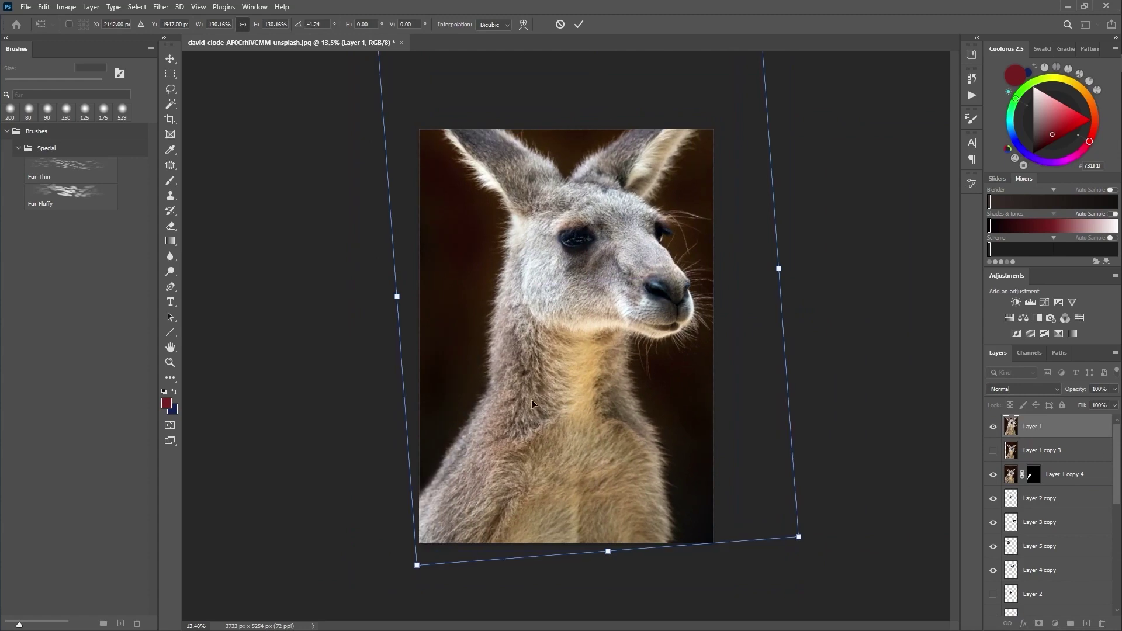
{"action": "key", "text": "Return"}
Add a black mask to Layer 1, reveal part of the lower right-hand side, and shift the layer slightly down and left
{"action": "left_click", "coordinate": [1040, 624], "text": "alt"}
{"action": "left_click_drag", "start_coordinate": [663, 513], "coordinate": [663, 541]}
{"action": "key", "text": "ctrl+t"}
{"action": "left_click_drag", "start_coordinate": [643, 456], "coordinate": [631, 477]}
{"action": "key", "text": "Return"}
Paint Layer 1's mask with a soft eraser to blend the wider right-hand shoulder and arm into the chest
{"action": "left_click_drag", "start_coordinate": [606, 398], "coordinate": [695, 506]}
{"action": "left_click_drag", "start_coordinate": [729, 434], "coordinate": [758, 433]}
{"action": "left_click_drag", "start_coordinate": [742, 255], "coordinate": [742, 308]}
{"action": "key", "text": "ctrl+z"}
{"action": "scroll", "coordinate": [710, 425], "scroll_direction": "down", "scroll_amount": 1}
{"action": "left_click_drag", "start_coordinate": [681, 561], "coordinate": [682, 494]}
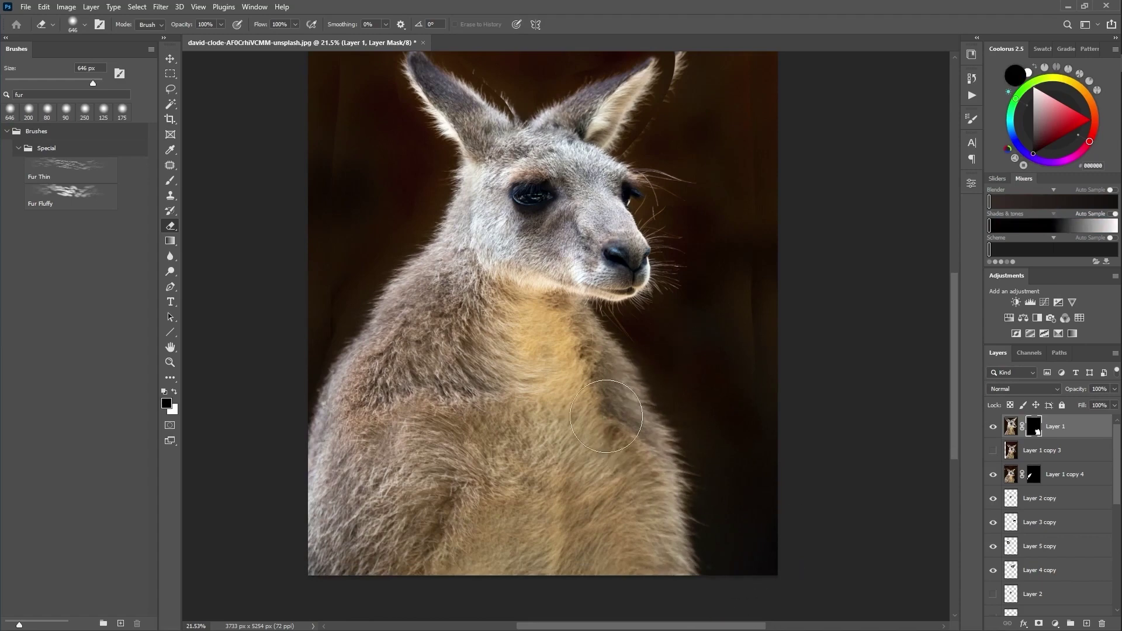
{"action": "key", "text": "x"}
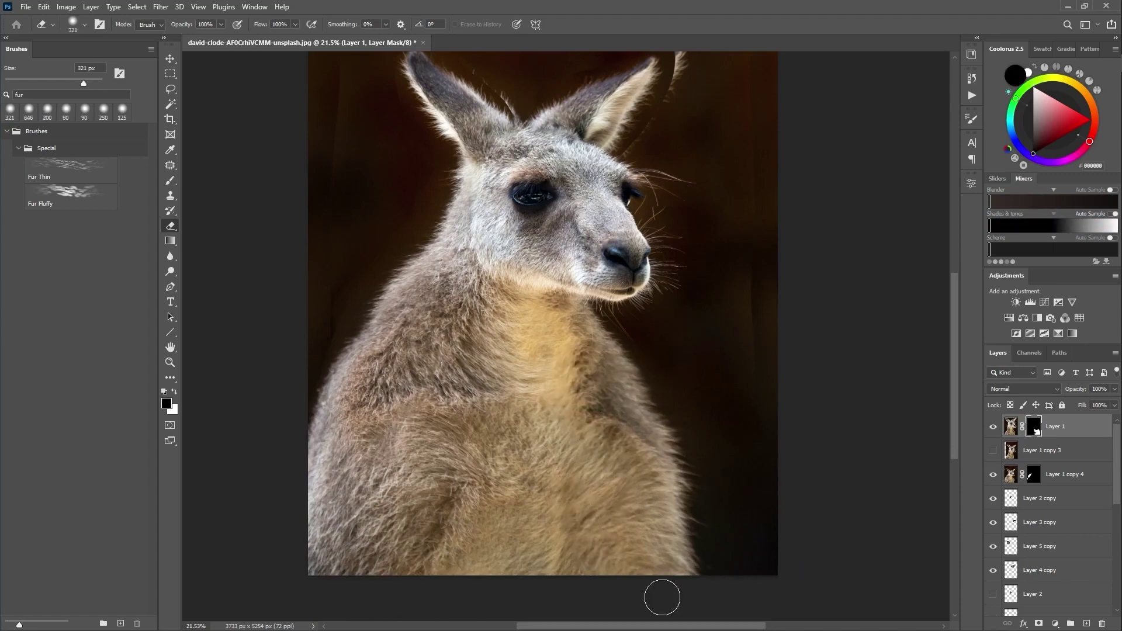
Select all layers above the Background and move them together about 288 px to the right
{"action": "scroll", "coordinate": [698, 591], "scroll_direction": "down", "scroll_amount": 7}
{"action": "scroll", "coordinate": [629, 390], "scroll_direction": "up", "scroll_amount": 4}
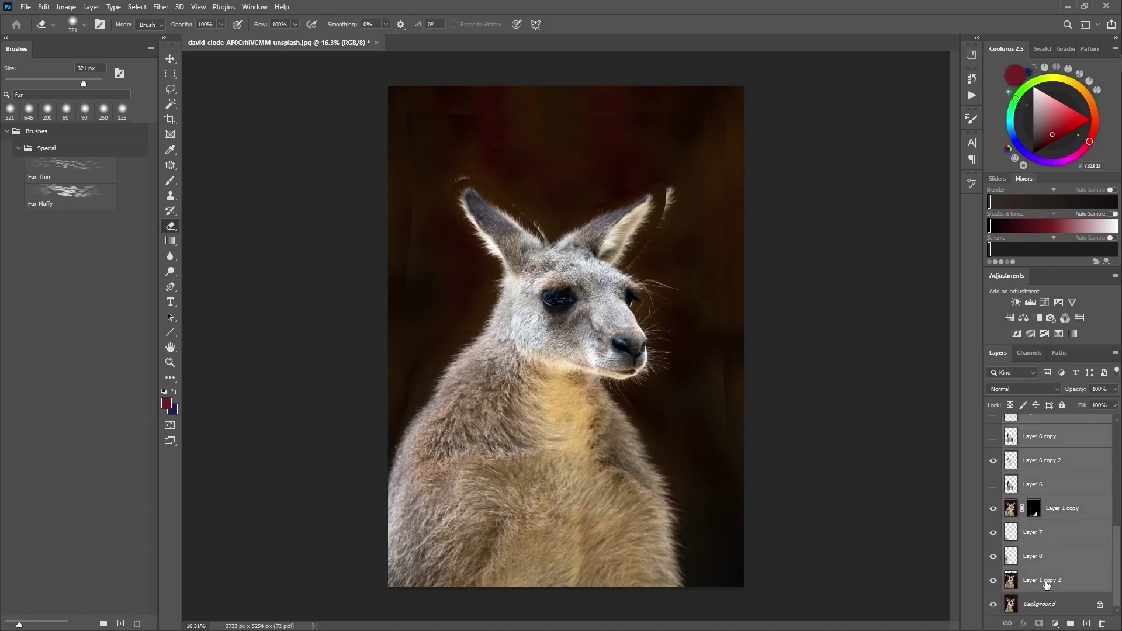
{"action": "key", "text": "ctrl+t"}
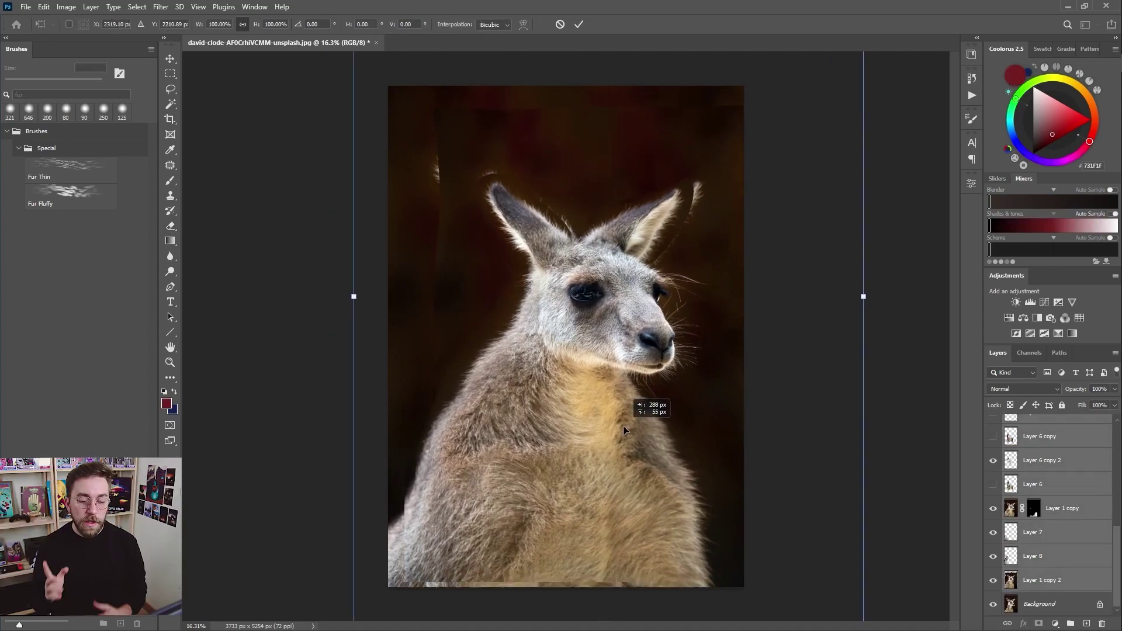
{"action": "left_click", "coordinate": [578, 25]}
Crop the canvas to a 4:5 ratio around the kangaroo with deletion of cropped pixels turned off
{"action": "left_click", "coordinate": [170, 119]}
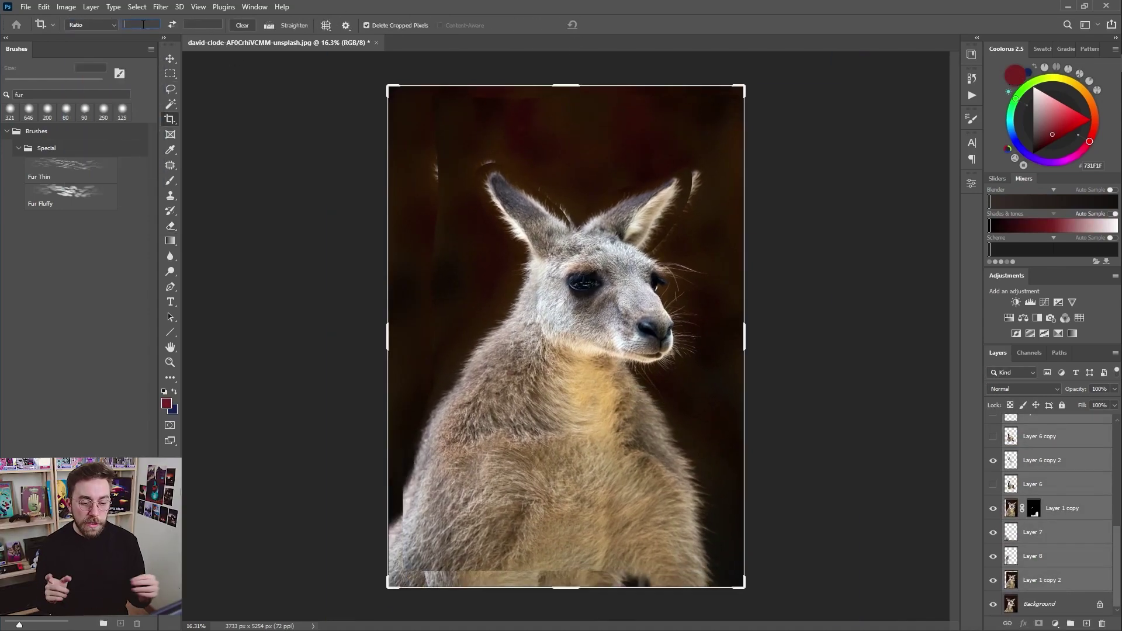
{"action": "left_click", "coordinate": [140, 25]}
{"action": "type", "text": "4"}
{"action": "key", "text": "Tab"}
{"action": "type", "text": "5"}
{"action": "left_click_drag", "start_coordinate": [563, 299], "coordinate": [563, 283]}
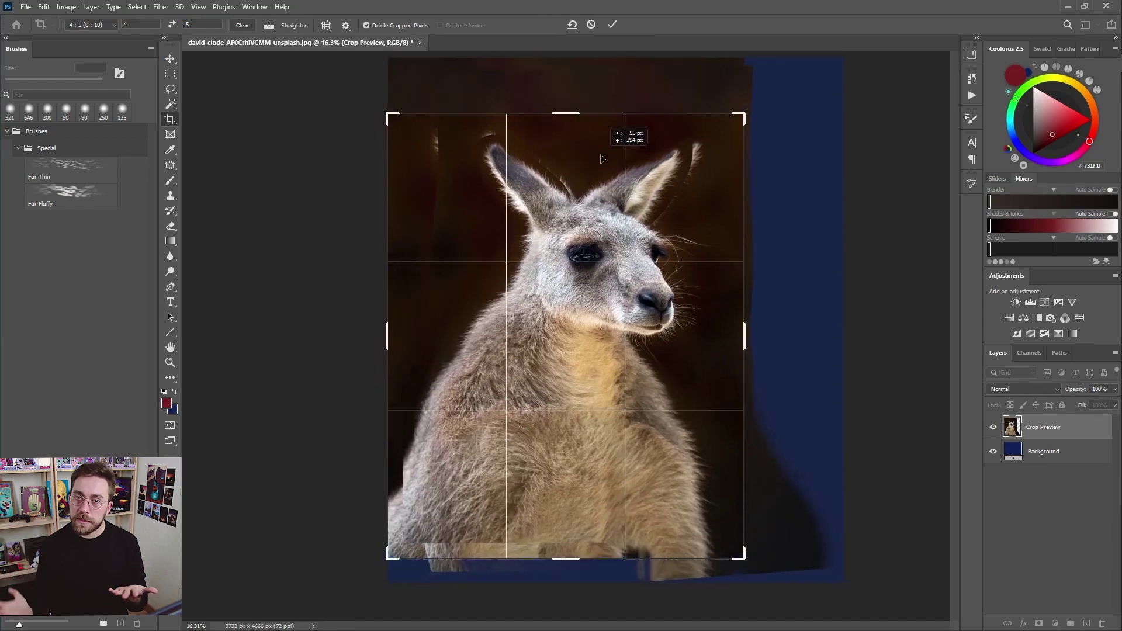
{"action": "left_click", "coordinate": [388, 26]}
{"action": "left_click", "coordinate": [612, 24]}
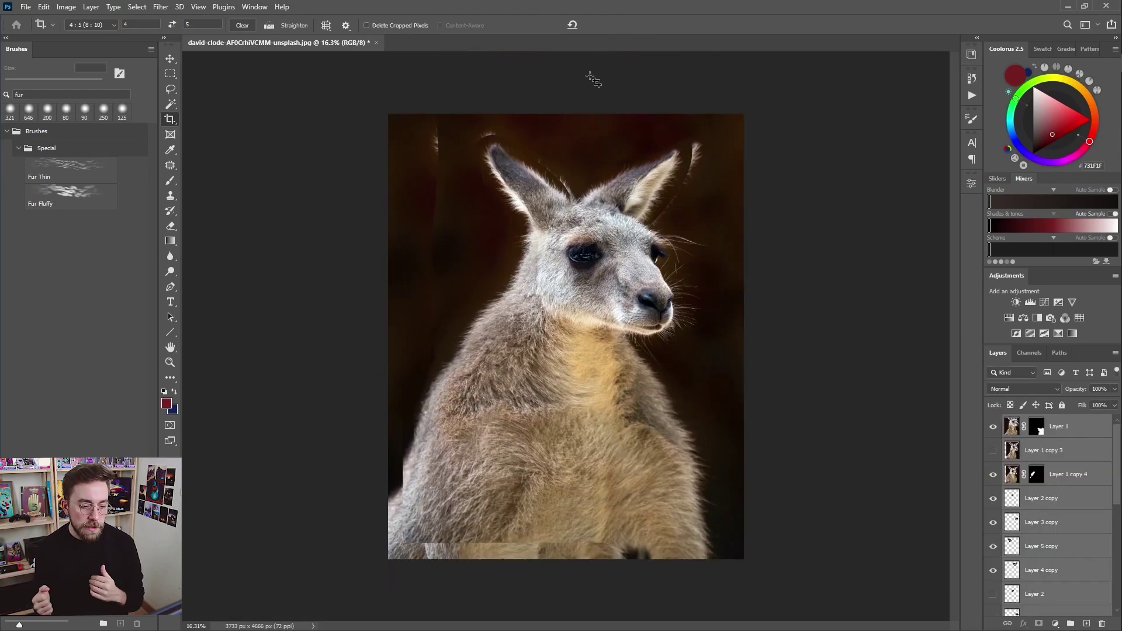
Transform the selected layers together to shift the kangaroo back toward the middle of the cropped canvas
{"action": "key", "text": "ctrl+t"}
{"action": "left_click_drag", "start_coordinate": [877, 242], "coordinate": [714, 343]}
{"action": "key", "text": "Return"}
{"action": "key", "text": "c"}
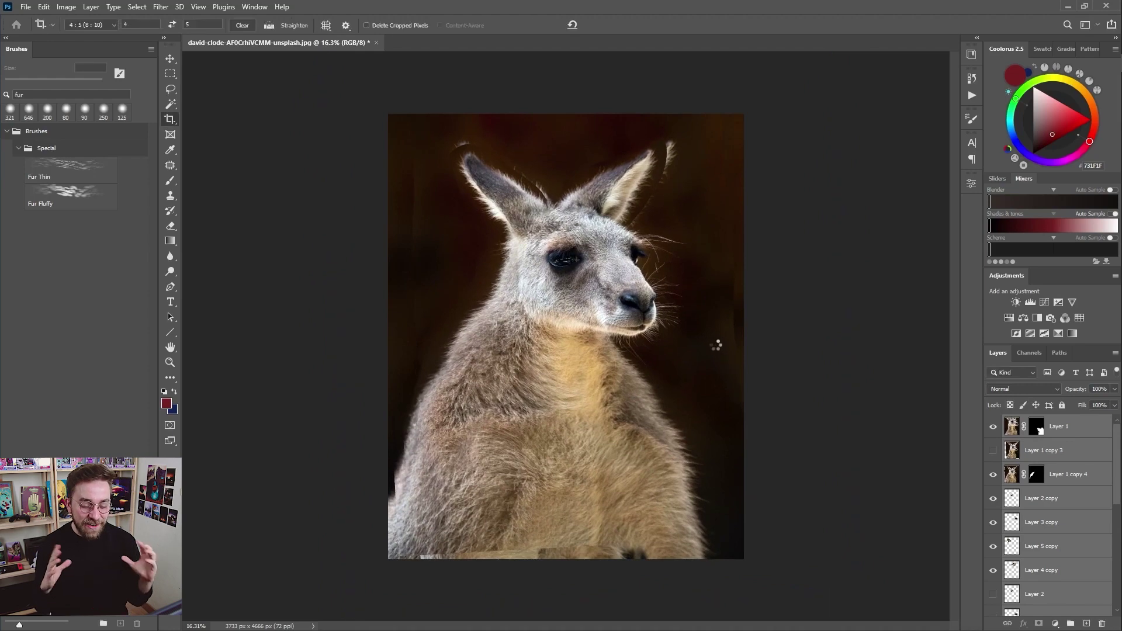
Group all kangaroo layers from Layer 1 down to the last patch layer and name the group character
{"action": "left_click", "coordinate": [171, 88]}
{"action": "left_click", "coordinate": [1065, 427]}
{"action": "scroll", "coordinate": [1054, 542], "scroll_direction": "down", "scroll_amount": 10}
{"action": "left_click", "coordinate": [1055, 579], "text": "shift"}
{"action": "key", "text": "ctrl+g"}
{"action": "double_click", "coordinate": [1040, 422]}
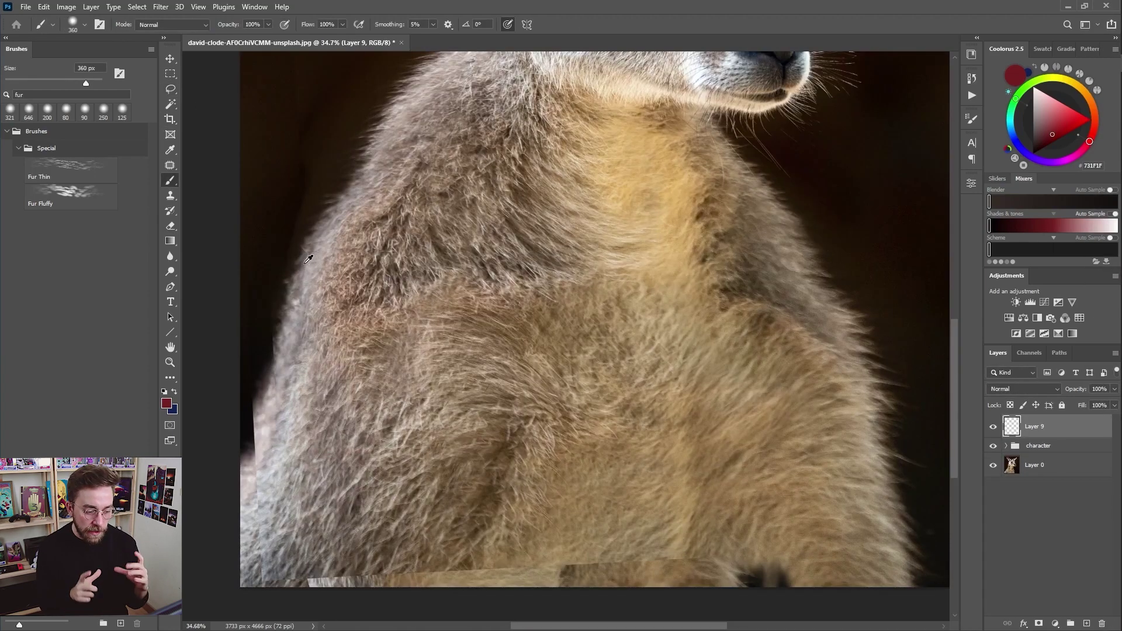
Clone fur on Layer 9 over the body's broken left-hand edge, sampling All Layers at 70% opacity
{"action": "left_click", "coordinate": [498, 24]}
{"action": "left_click", "coordinate": [490, 47]}
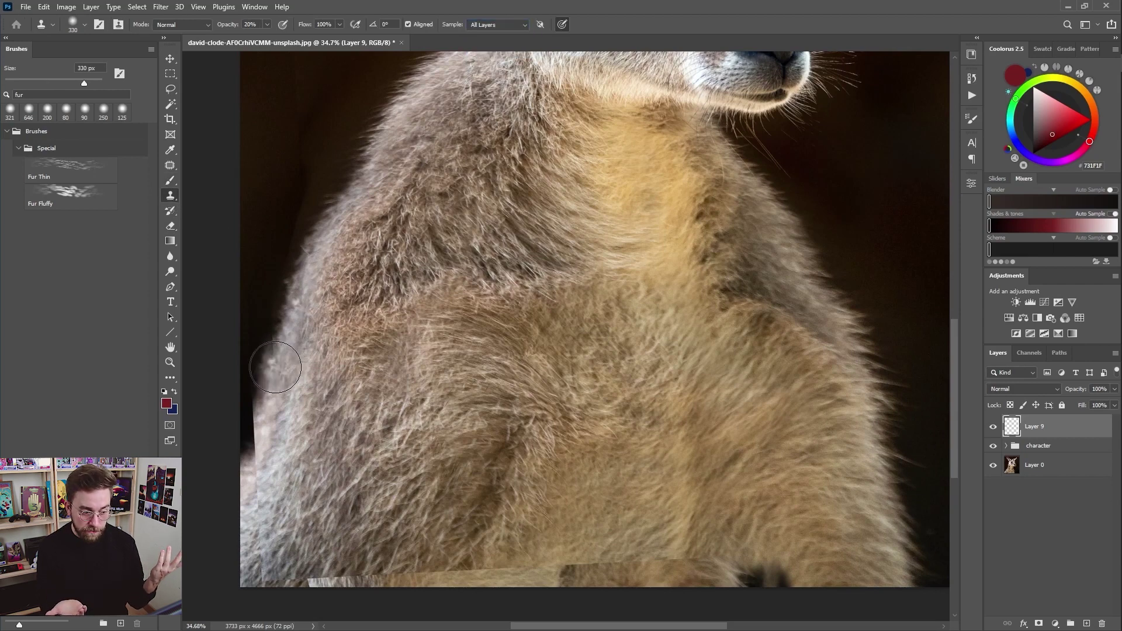
{"action": "key", "text": "7"}
{"action": "left_click_drag", "start_coordinate": [255, 423], "coordinate": [254, 416]}
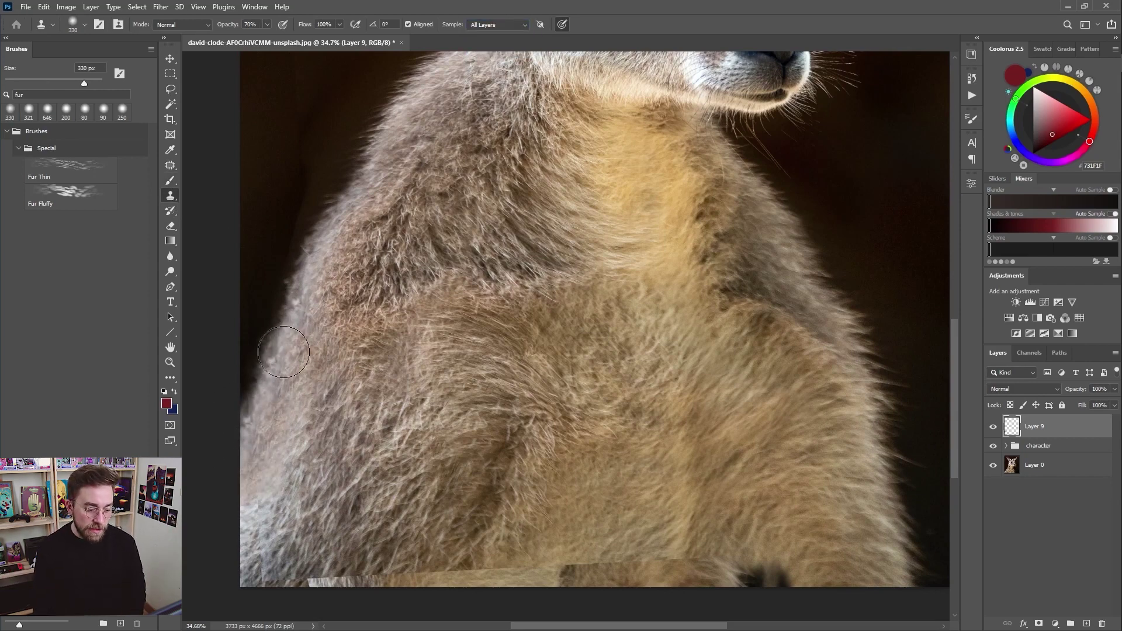
Clone fur across the canvas's bottom edge on Layer 9 to cover the mismatched strips and the dark gap
{"action": "scroll", "coordinate": [256, 406], "scroll_direction": "down", "scroll_amount": 3}
{"action": "left_click_drag", "start_coordinate": [296, 502], "coordinate": [377, 499]}
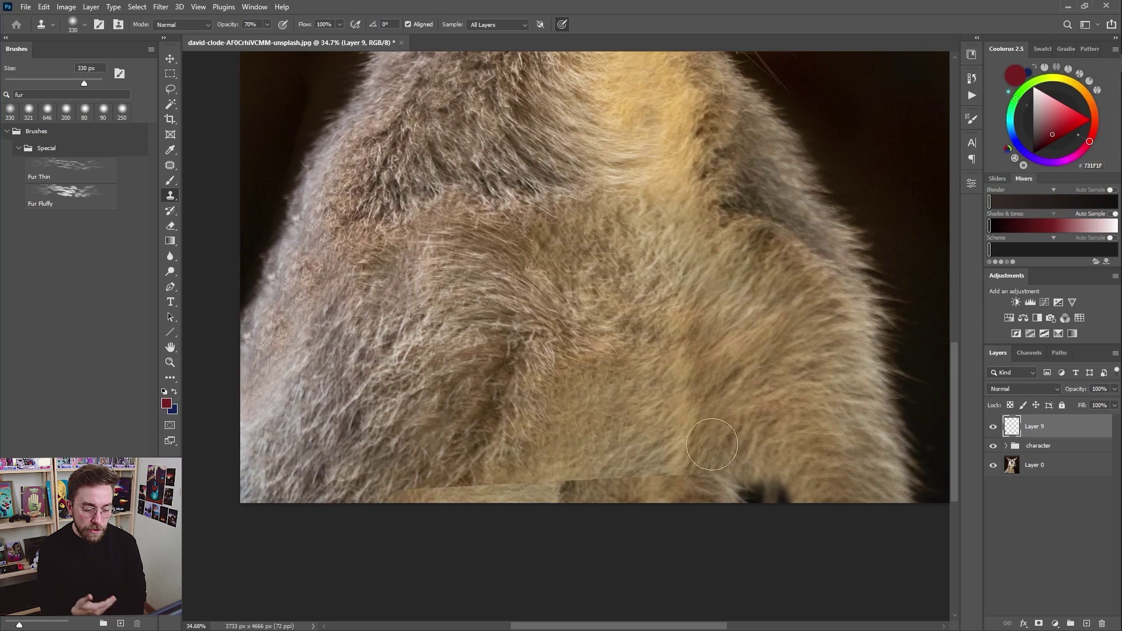
{"action": "left_click_drag", "start_coordinate": [482, 490], "coordinate": [418, 501]}
{"action": "left_click_drag", "start_coordinate": [682, 492], "coordinate": [668, 491]}
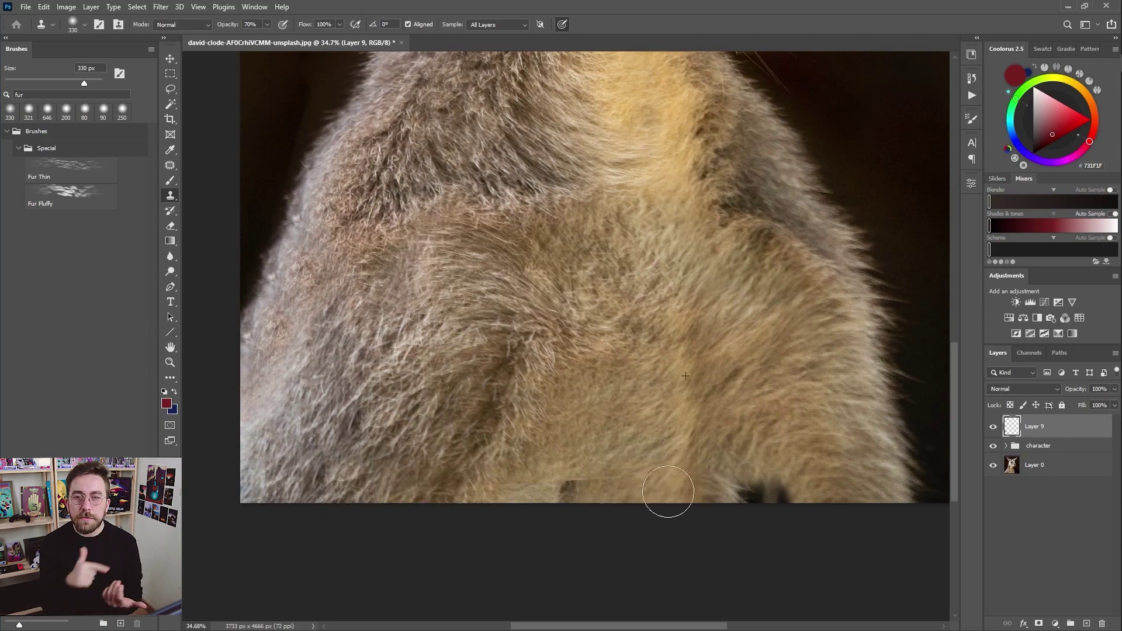
{"action": "left_click", "coordinate": [796, 435], "text": "alt"}
{"action": "mouse_move", "coordinate": [773, 495]}
{"action": "left_mouse_down"}
{"action": "mouse_move", "coordinate": [739, 522]}
{"action": "mouse_move", "coordinate": [805, 489]}
{"action": "left_mouse_up"}
{"action": "key", "text": "ctrl+0"}
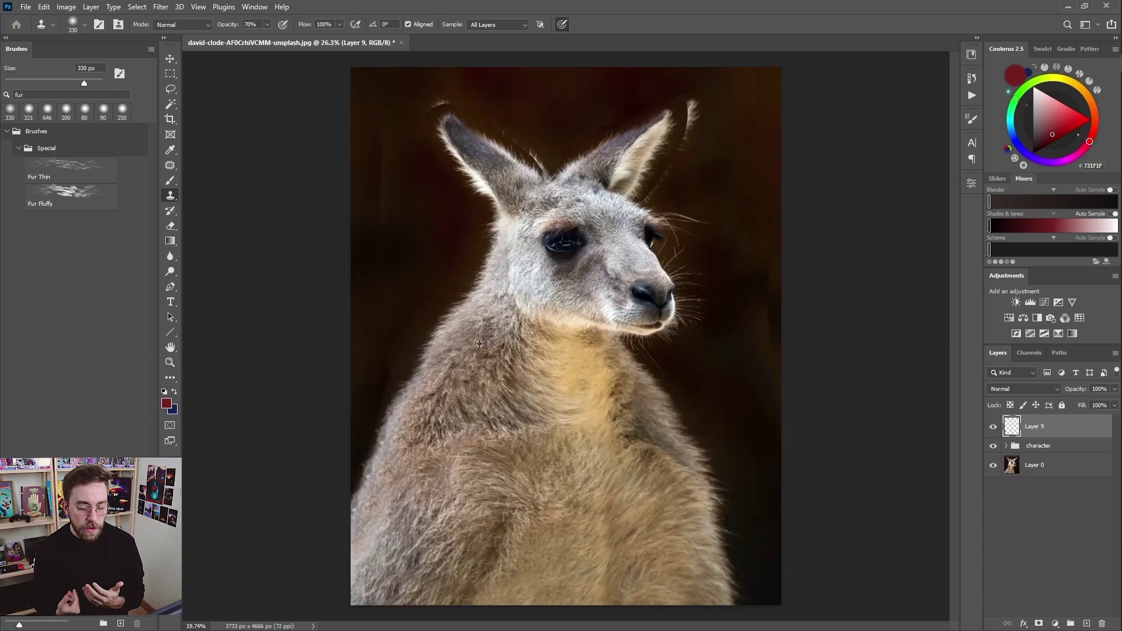
{"action": "scroll", "coordinate": [422, 270], "scroll_direction": "up", "scroll_amount": 5}
{"action": "left_click", "coordinate": [407, 237], "text": "alt"}
{"action": "left_click_drag", "start_coordinate": [351, 242], "coordinate": [344, 187]}
{"action": "left_click_drag", "start_coordinate": [391, 391], "coordinate": [391, 348]}
{"action": "key", "text": "ctrl+z"}
{"action": "left_click_drag", "start_coordinate": [365, 193], "coordinate": [301, 394]}
{"action": "key", "text": "j"}
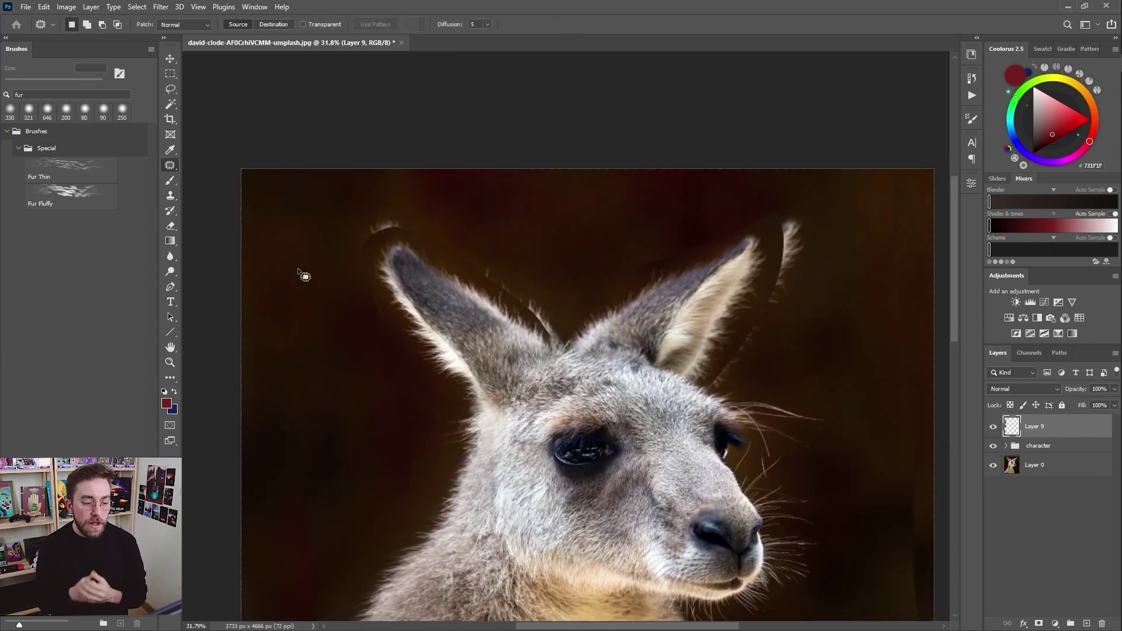
{"action": "mouse_move", "coordinate": [327, 169]}
{"action": "left_mouse_down"}
{"action": "mouse_move", "coordinate": [348, 228]}
{"action": "mouse_move", "coordinate": [334, 171]}
{"action": "left_mouse_up"}
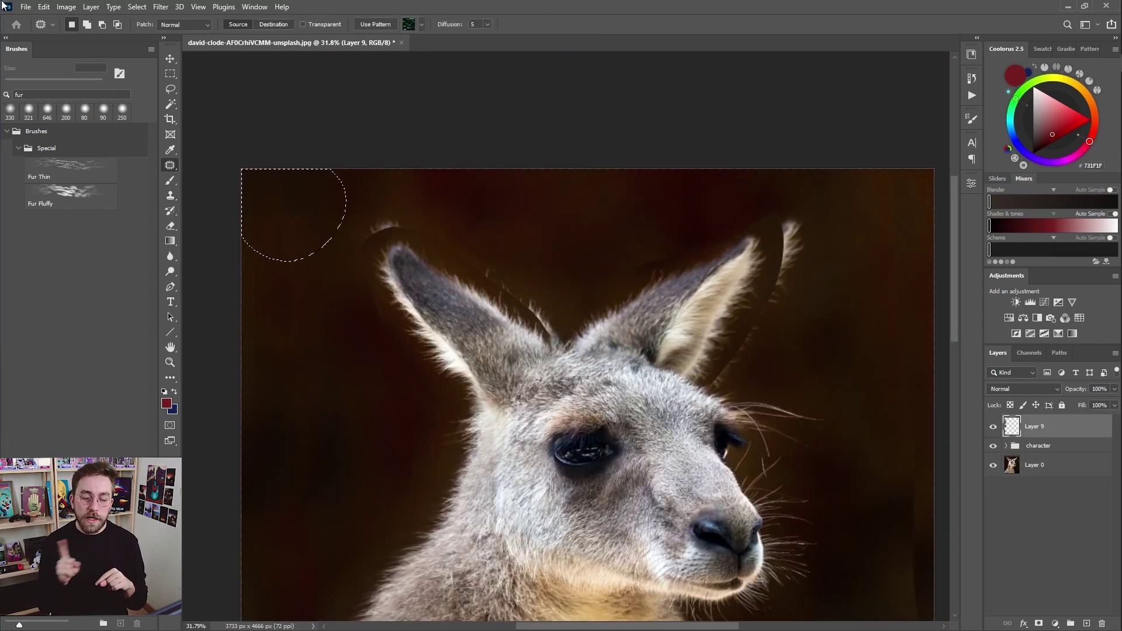
{"action": "key", "text": "alt+comma"}
{"action": "key", "text": "ctrl+d"}
Stamp all visible layers into a new top layer and patch out the ghost outline around the left-hand ear's tip
{"action": "key", "text": "l"}
{"action": "left_click", "coordinate": [1019, 435]}
{"action": "key", "text": "ctrl+alt+shift+e"}
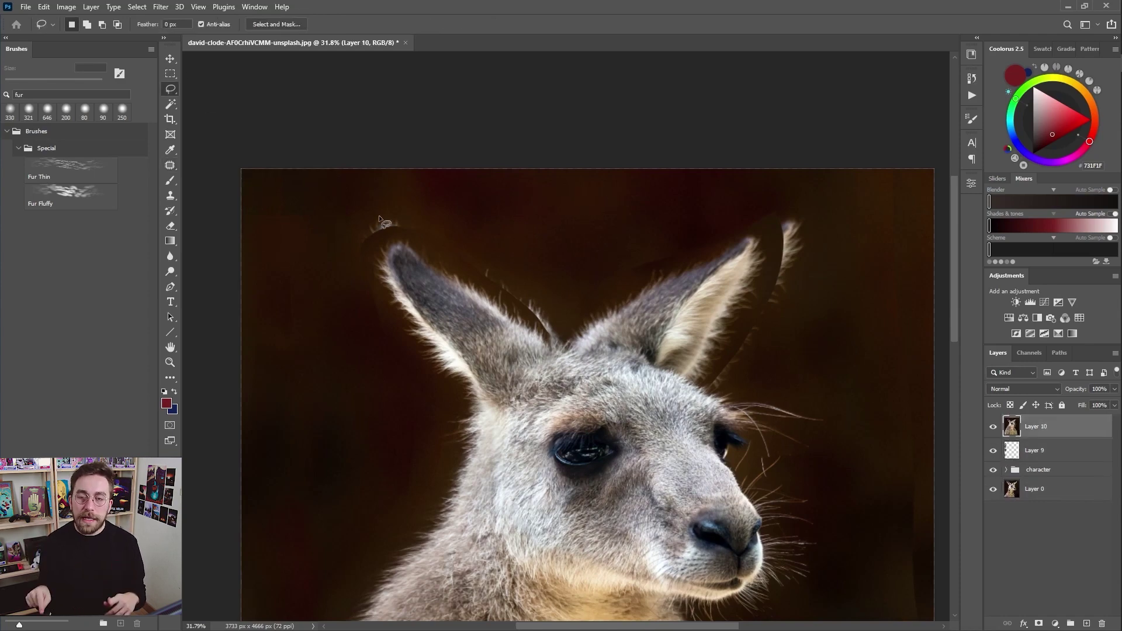
{"action": "key", "text": "ctrl+d"}
{"action": "key", "text": "j"}
{"action": "left_click_drag", "start_coordinate": [366, 194], "coordinate": [380, 237]}
{"action": "left_click_drag", "start_coordinate": [351, 257], "coordinate": [303, 277]}
{"action": "key", "text": "ctrl+d"}
Patch the leftover ear outline between the two ears with clean dark background
{"action": "left_click_drag", "start_coordinate": [422, 183], "coordinate": [447, 241]}
{"action": "left_click_drag", "start_coordinate": [457, 247], "coordinate": [378, 169]}
{"action": "left_click_drag", "start_coordinate": [468, 258], "coordinate": [374, 153]}
{"action": "left_click_drag", "start_coordinate": [450, 219], "coordinate": [496, 121]}
{"action": "key", "text": "ctrl+d"}
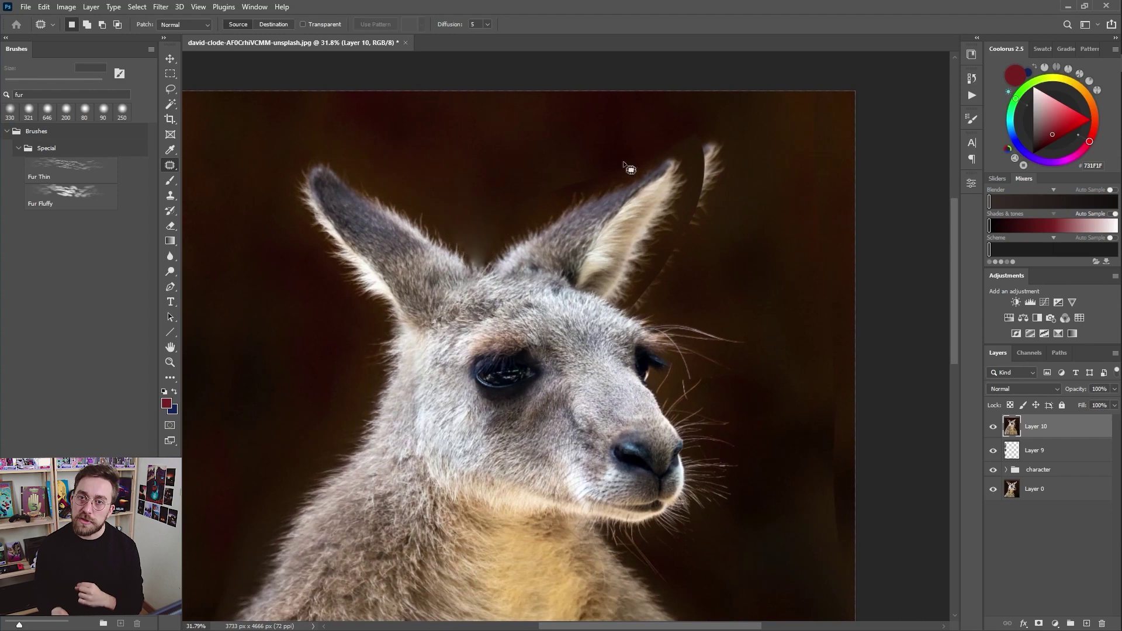
{"action": "key", "text": "ctrl+d"}
Patch out the ghost of the right-hand ear and smooth the background along the photo's right edge
{"action": "left_click_drag", "start_coordinate": [696, 126], "coordinate": [692, 152]}
{"action": "left_click_drag", "start_coordinate": [715, 182], "coordinate": [774, 283]}
{"action": "left_click_drag", "start_coordinate": [786, 97], "coordinate": [852, 374]}
{"action": "left_click_drag", "start_coordinate": [822, 248], "coordinate": [786, 251]}
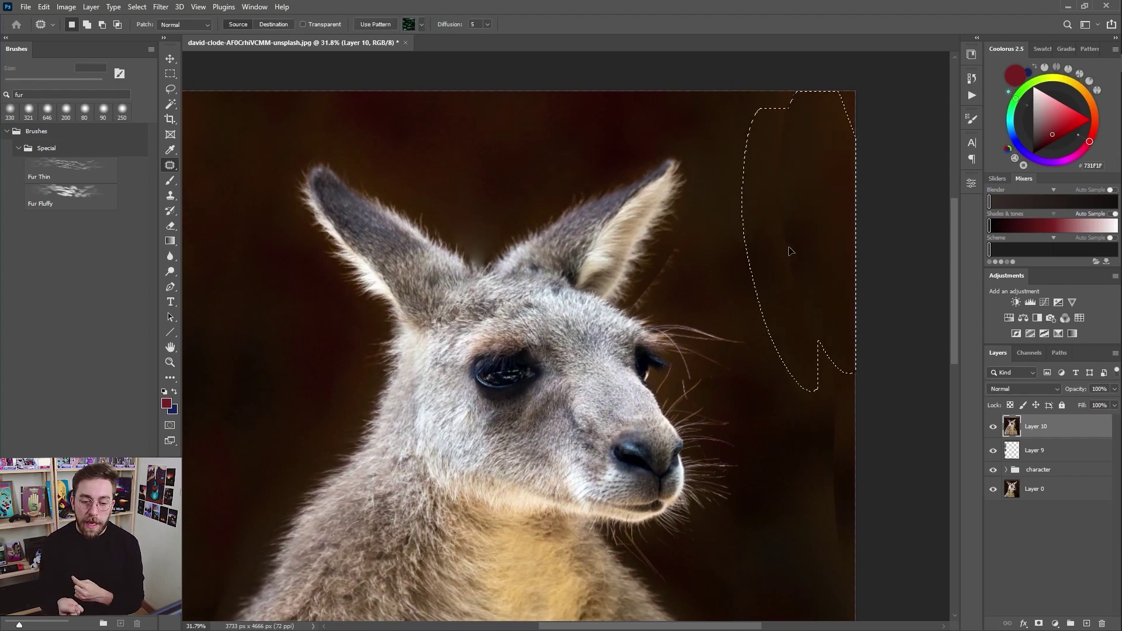
{"action": "key", "text": "ctrl+d"}
Patch the uneven background beside the whiskers and along the left-hand edge of the kangaroo's body
{"action": "left_click_drag", "start_coordinate": [637, 308], "coordinate": [372, 177]}
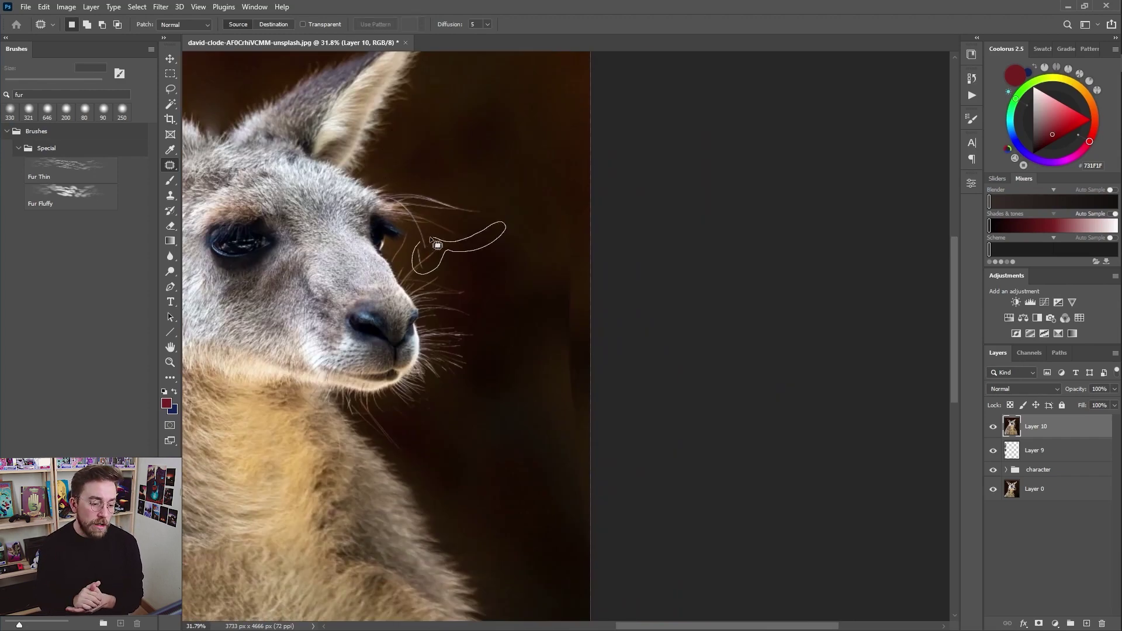
{"action": "left_click_drag", "start_coordinate": [559, 176], "coordinate": [570, 188]}
{"action": "key", "text": "ctrl+d"}
{"action": "left_click_drag", "start_coordinate": [526, 538], "coordinate": [468, 232]}
{"action": "left_click_drag", "start_coordinate": [286, 360], "coordinate": [802, 470]}
{"action": "left_click_drag", "start_coordinate": [416, 243], "coordinate": [401, 335]}
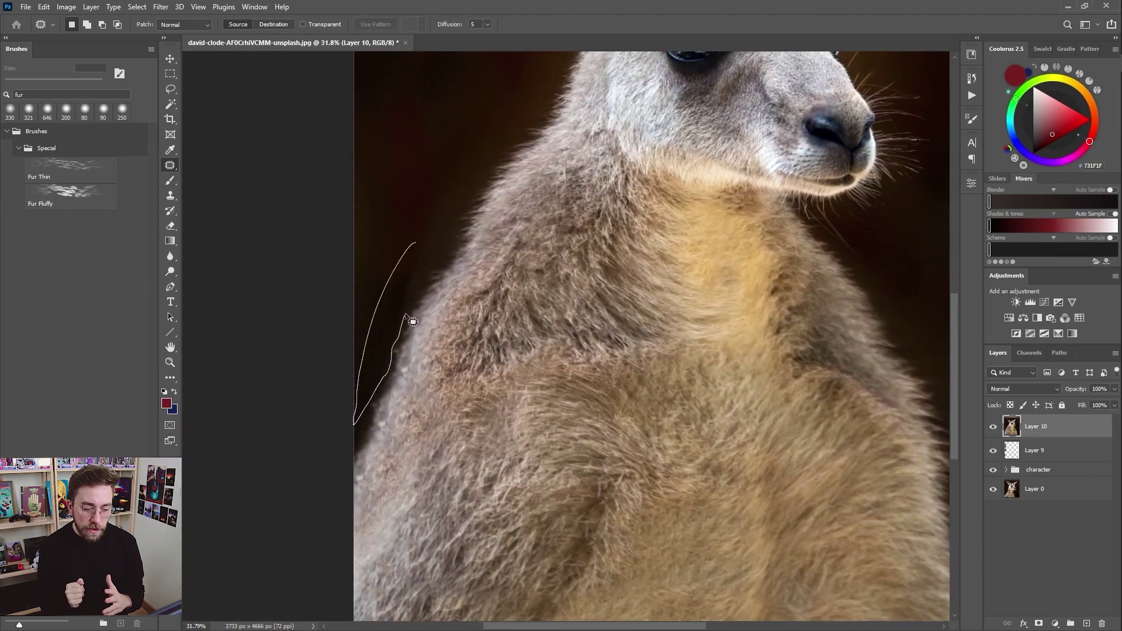
{"action": "scroll", "coordinate": [480, 183], "scroll_direction": "down", "scroll_amount": 5}
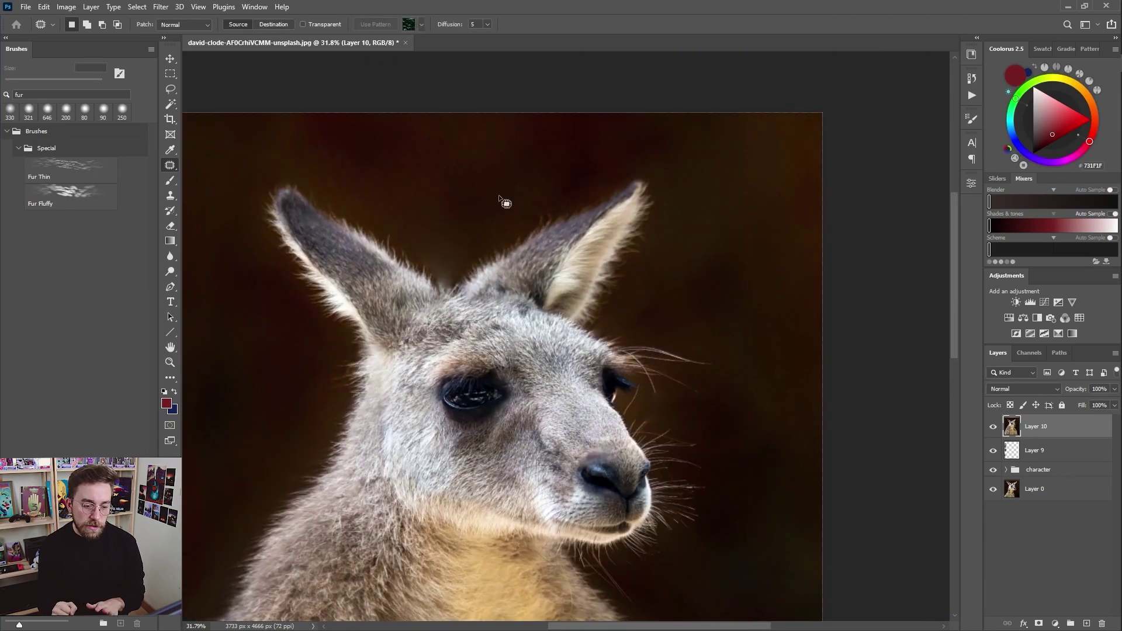
{"action": "scroll", "coordinate": [720, 270], "scroll_direction": "down", "scroll_amount": 2}
{"action": "scroll", "coordinate": [483, 413], "scroll_direction": "up", "scroll_amount": 4}
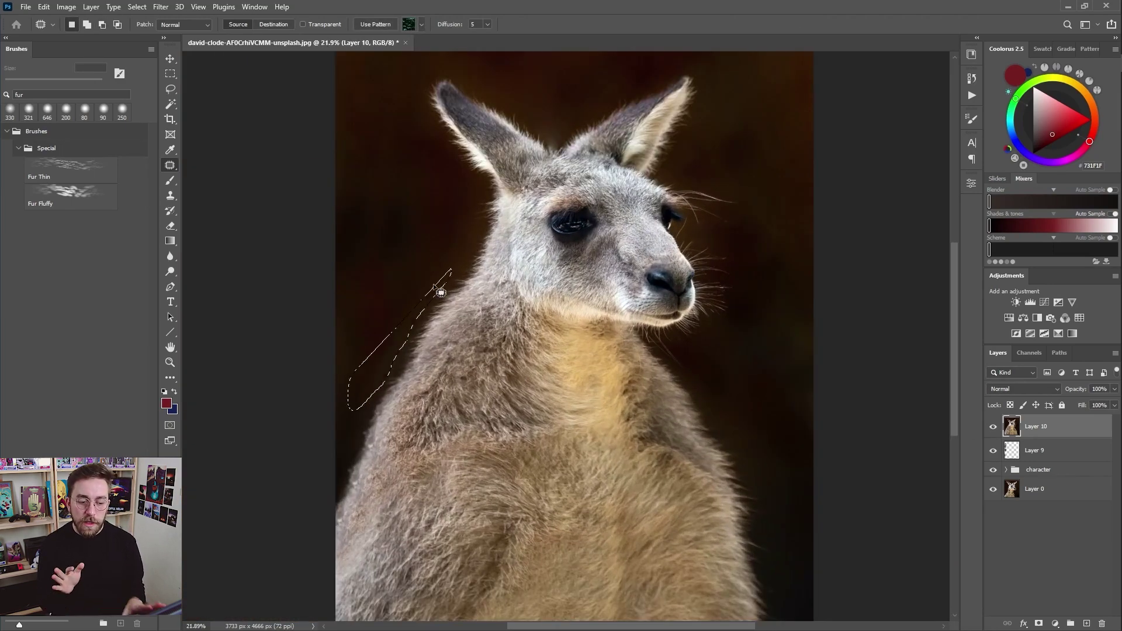
Hide Layer 9 and the character group beneath the stamped layer
{"action": "scroll", "coordinate": [643, 292], "scroll_direction": "down", "scroll_amount": 6}
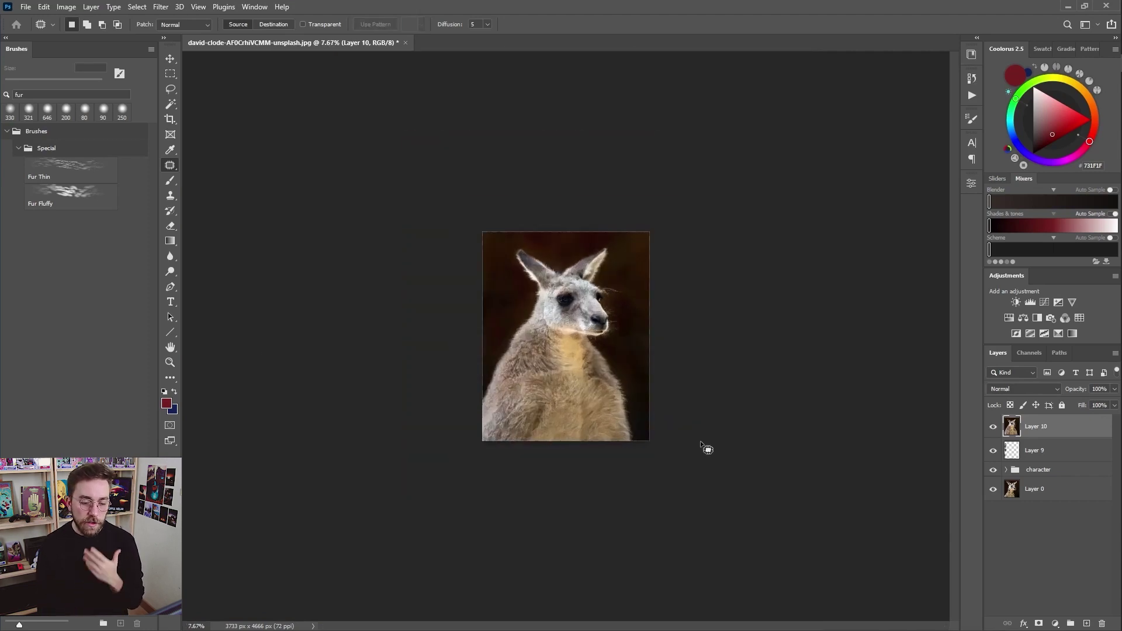
{"action": "scroll", "coordinate": [701, 443], "scroll_direction": "up", "scroll_amount": 2}
{"action": "left_click_drag", "start_coordinate": [993, 450], "coordinate": [993, 469]}
{"action": "scroll", "coordinate": [644, 426], "scroll_direction": "up", "scroll_amount": 1}
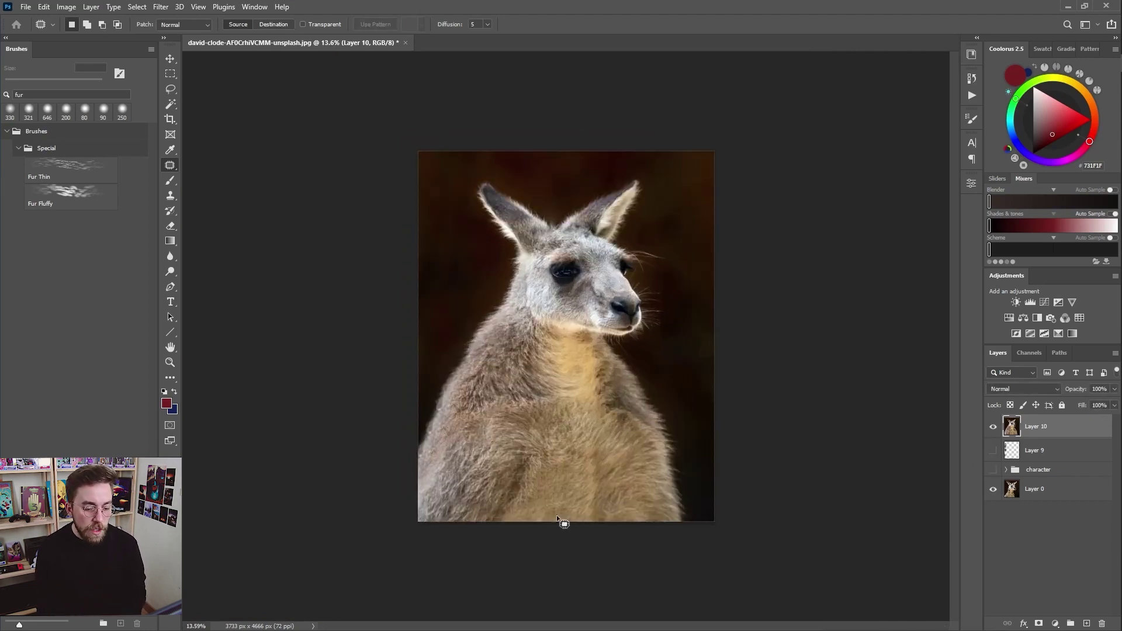
Open the david-monje desert photo, bring it into the kangaroo document as a new layer, and enlarge it
{"action": "key", "text": "ctrl+o"}
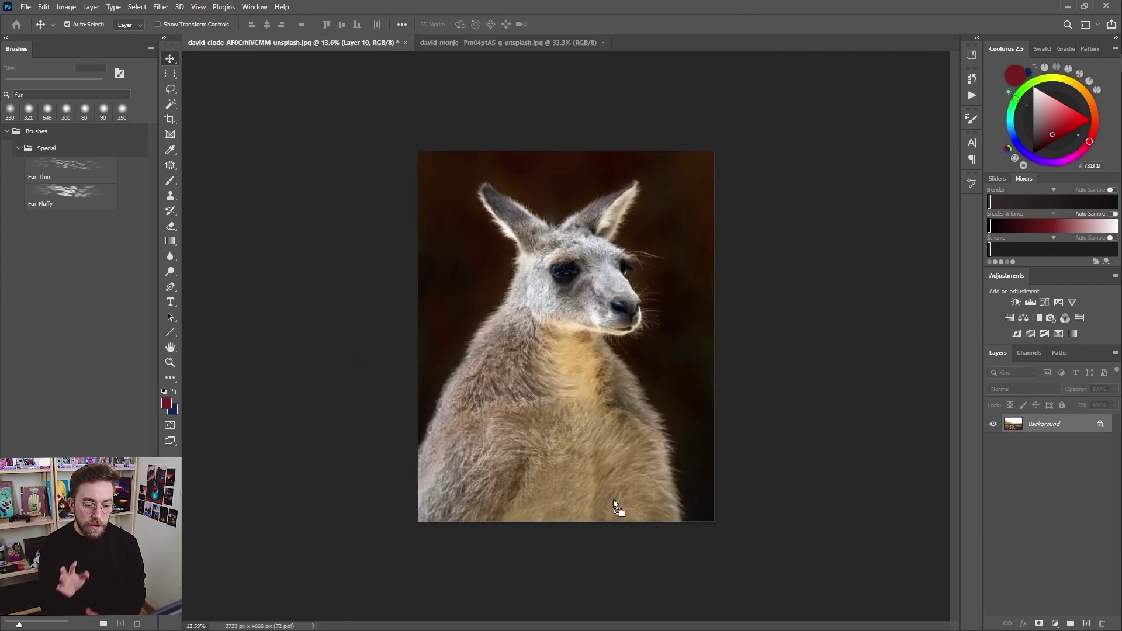
{"action": "left_click_drag", "start_coordinate": [613, 499], "coordinate": [579, 389]}
{"action": "key", "text": "ctrl+t"}
{"action": "left_click_drag", "start_coordinate": [552, 291], "coordinate": [551, 141]}
{"action": "left_click_drag", "start_coordinate": [551, 447], "coordinate": [551, 571]}
{"action": "left_click_drag", "start_coordinate": [636, 376], "coordinate": [812, 409]}
{"action": "key", "text": "Return"}
Transform the desert layer further and reposition it so the landscape covers the whole canvas
{"action": "scroll", "coordinate": [566, 337], "scroll_direction": "down", "scroll_amount": 3}
{"action": "key", "text": "ctrl+t"}
{"action": "left_click_drag", "start_coordinate": [657, 452], "coordinate": [770, 412]}
{"action": "key", "text": "Return"}
{"action": "key", "text": "ctrl+t"}
{"action": "right_click", "coordinate": [567, 345]}
{"action": "left_click", "coordinate": [663, 541]}
{"action": "left_click_drag", "start_coordinate": [850, 364], "coordinate": [445, 366]}
{"action": "key", "text": "Return"}
Apply a Gaussian Blur to the desert layer
{"action": "left_click", "coordinate": [161, 6]}
{"action": "mouse_move", "coordinate": [199, 153]}
{"action": "left_click", "coordinate": [336, 210]}
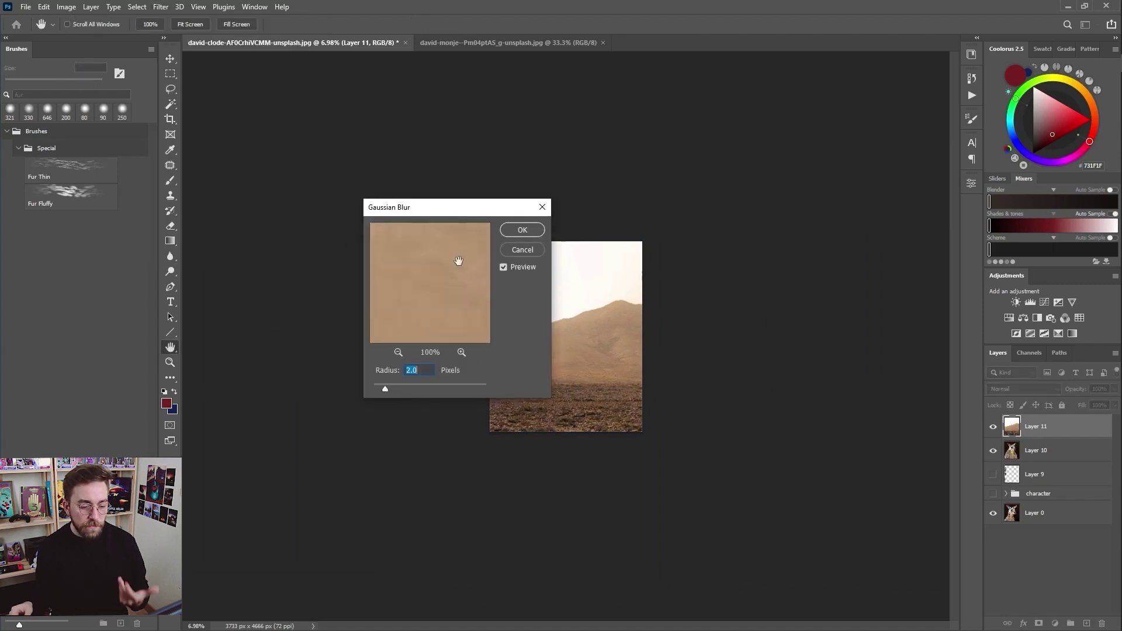
{"action": "key", "text": "Return"}
Start Select and Mask on Layer 10 and preview the kangaroo selection in the Overlay view
{"action": "key", "text": "e"}
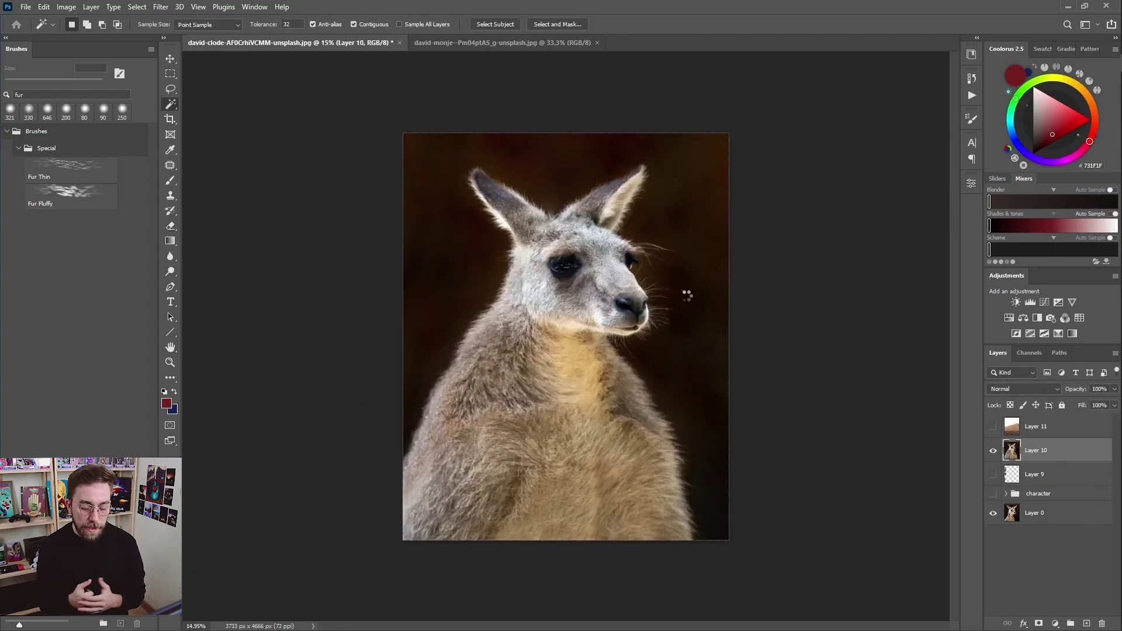
{"action": "left_click", "coordinate": [555, 24]}
{"action": "left_click", "coordinate": [990, 102]}
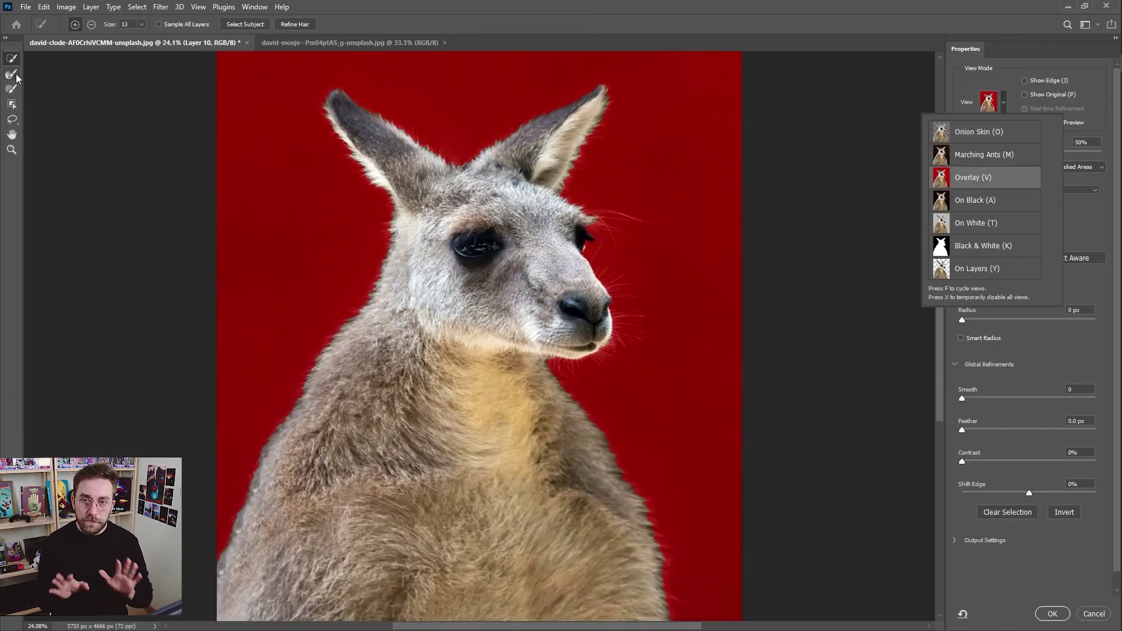
{"action": "left_click", "coordinate": [970, 178]}
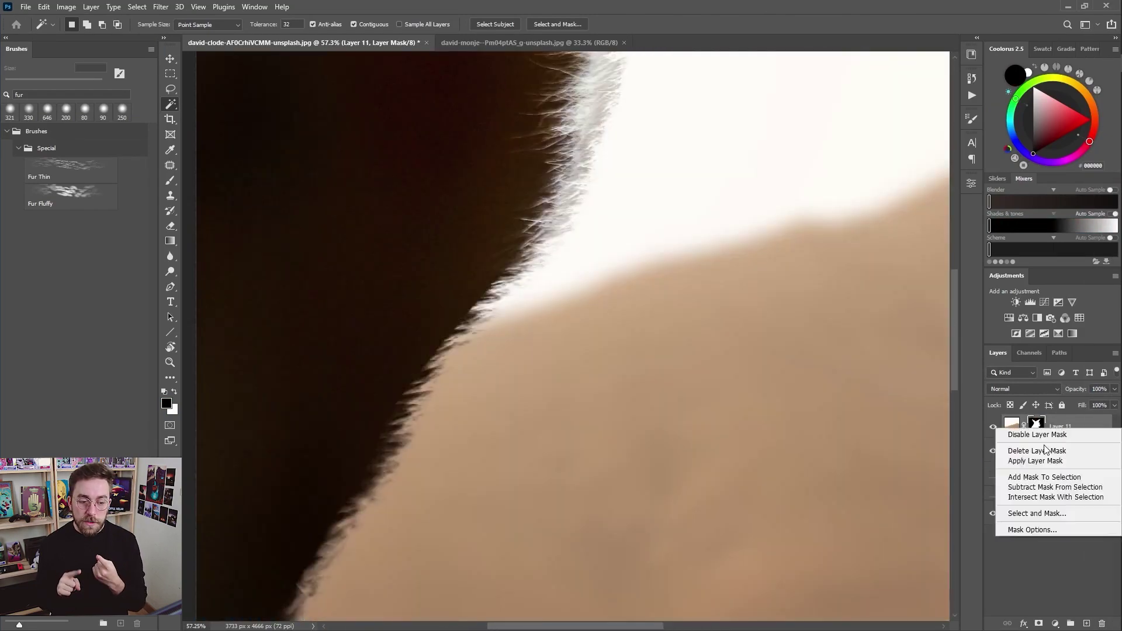
Reopen Layer 10's mask in Select and Mask using the Black & White view, with Smooth 4 and Shift Edge 0%
{"action": "key", "text": "Escape"}
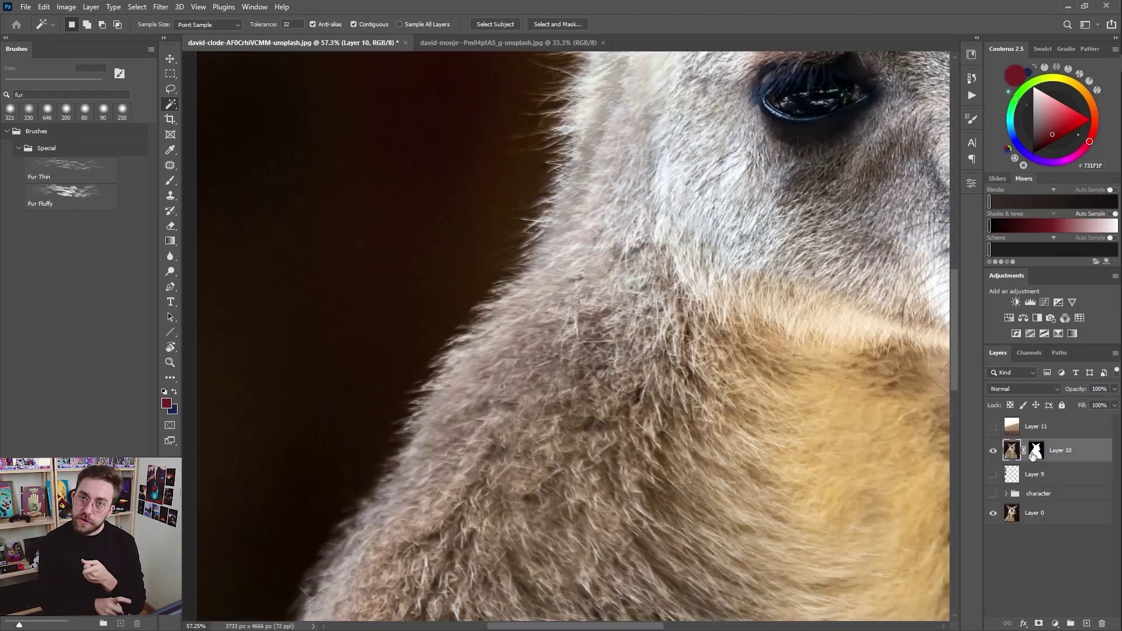
{"action": "right_click", "coordinate": [1036, 451]}
{"action": "key", "text": "Escape"}
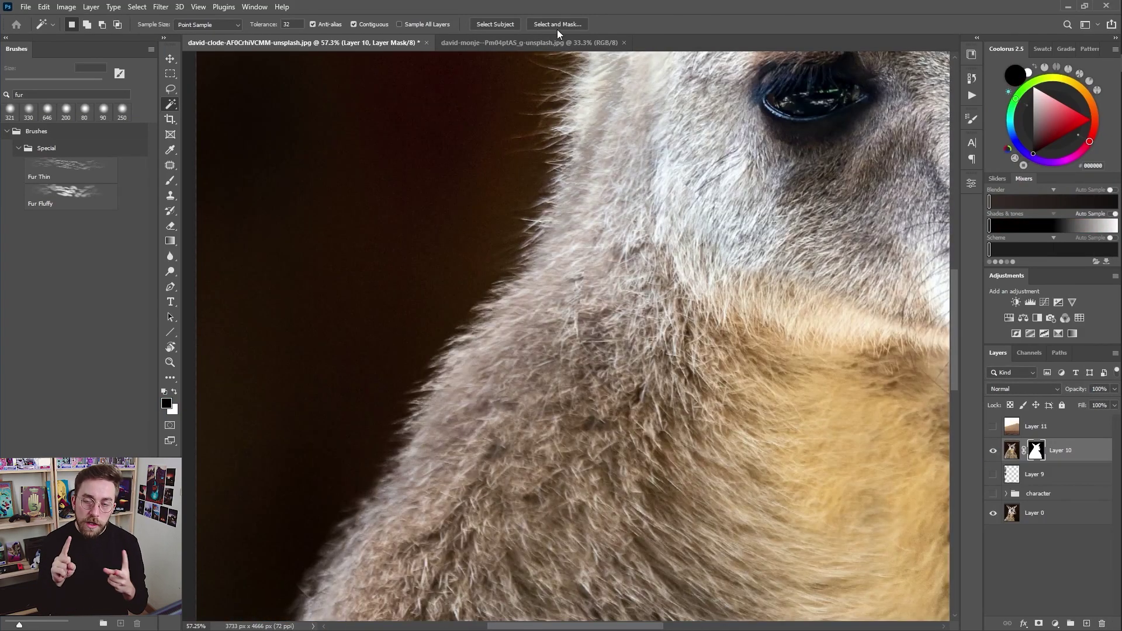
{"action": "left_click", "coordinate": [556, 24]}
{"action": "left_click", "coordinate": [989, 102]}
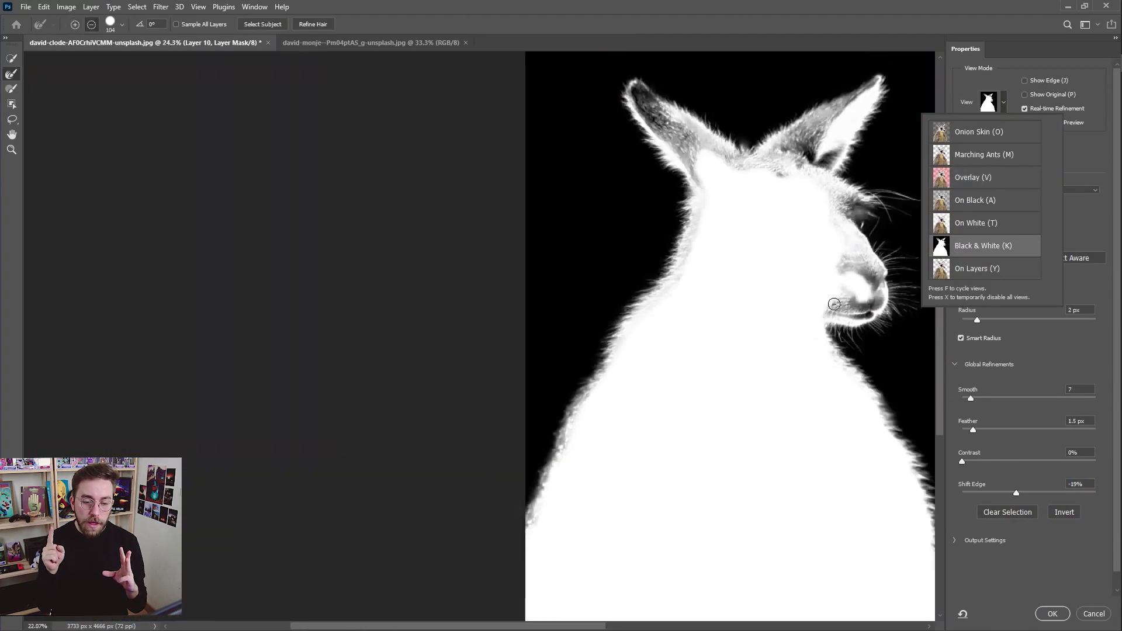
{"action": "left_click_drag", "start_coordinate": [971, 399], "coordinate": [968, 400]}
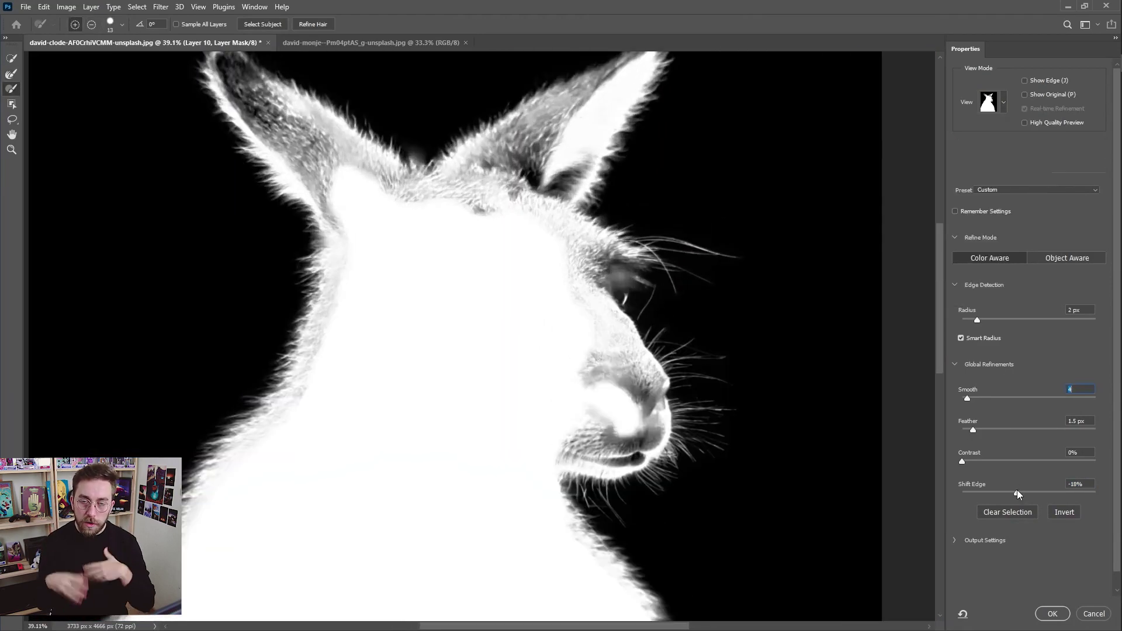
{"action": "left_click_drag", "start_coordinate": [1017, 493], "coordinate": [1029, 492]}
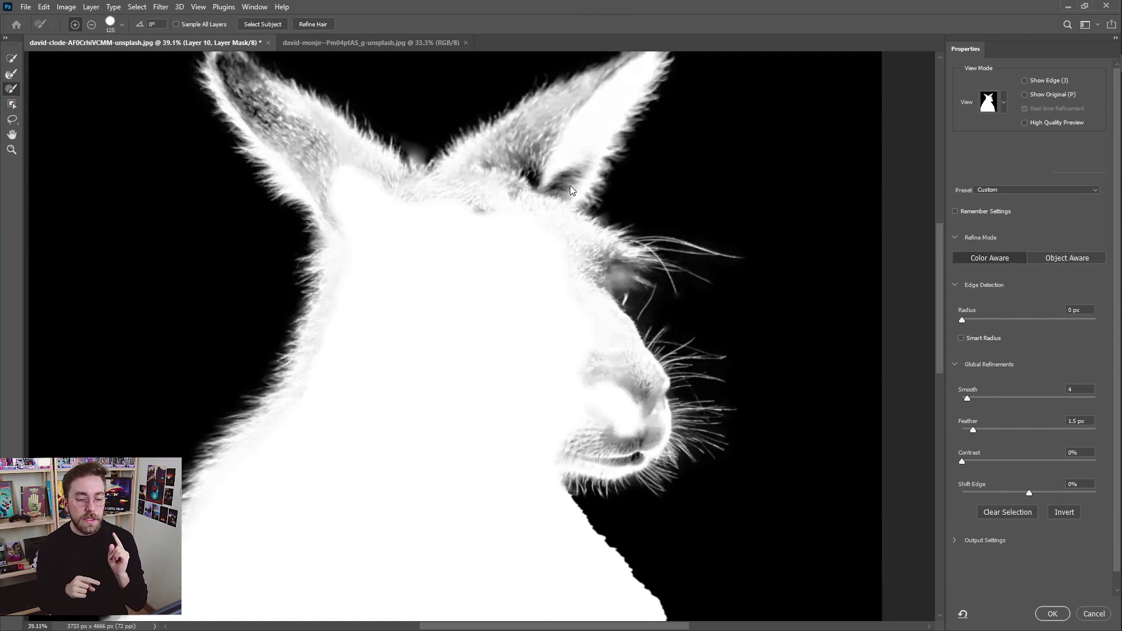
Paint the gray areas inside the right-hand ear, around the eye and on the muzzle solid white in the mask
{"action": "left_click_drag", "start_coordinate": [627, 72], "coordinate": [485, 218]}
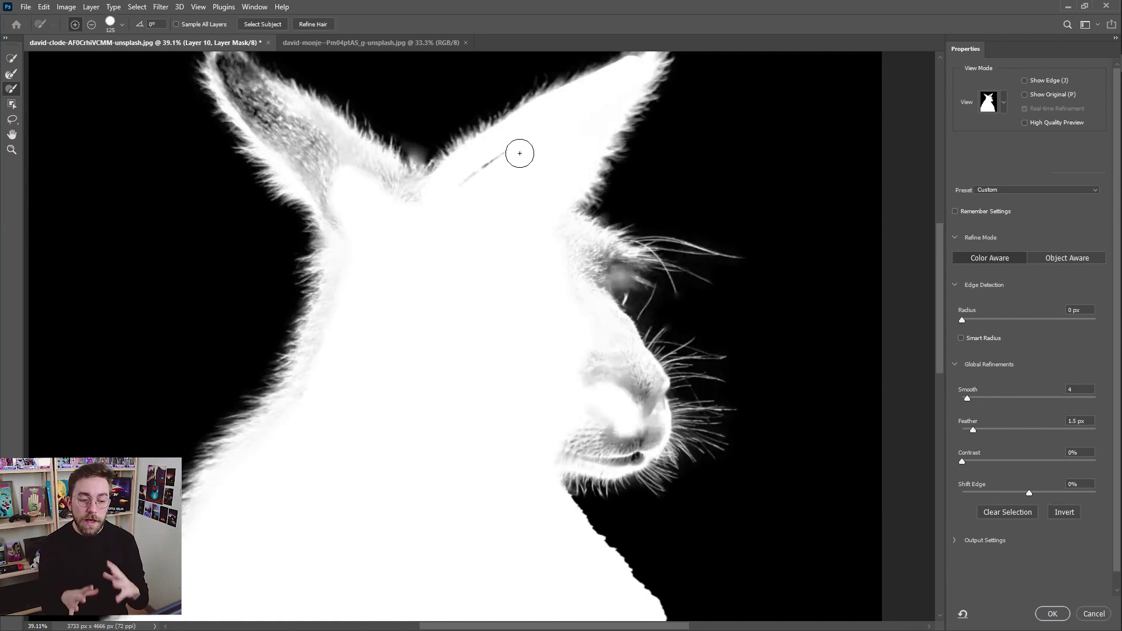
{"action": "left_click_drag", "start_coordinate": [599, 284], "coordinate": [570, 246]}
{"action": "mouse_move", "coordinate": [650, 448]}
{"action": "left_mouse_down"}
{"action": "mouse_move", "coordinate": [652, 414]}
{"action": "mouse_move", "coordinate": [622, 351]}
{"action": "left_mouse_up"}
Fill the left-hand ear, the neck and the area between the ears with solid white in the mask
{"action": "mouse_move", "coordinate": [227, 68]}
{"action": "left_mouse_down"}
{"action": "mouse_move", "coordinate": [370, 336]}
{"action": "mouse_move", "coordinate": [444, 181]}
{"action": "left_mouse_up"}
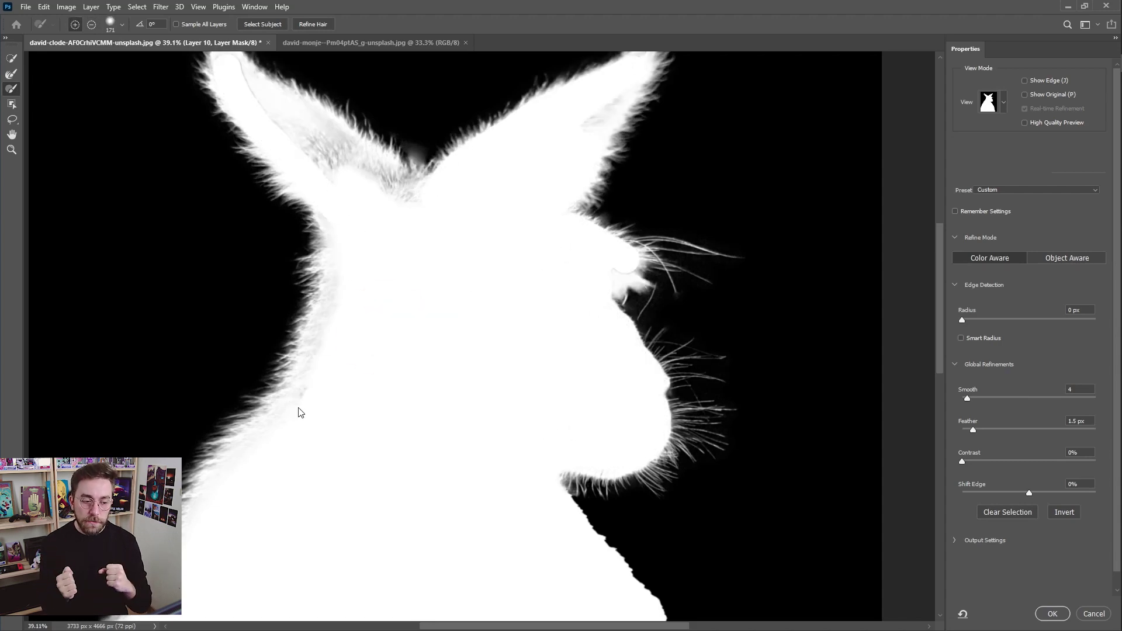
{"action": "left_click_drag", "start_coordinate": [298, 407], "coordinate": [333, 525]}
{"action": "key", "text": "bracketleft"}
{"action": "key", "text": "bracketleft"}
{"action": "left_click_drag", "start_coordinate": [380, 281], "coordinate": [460, 306]}
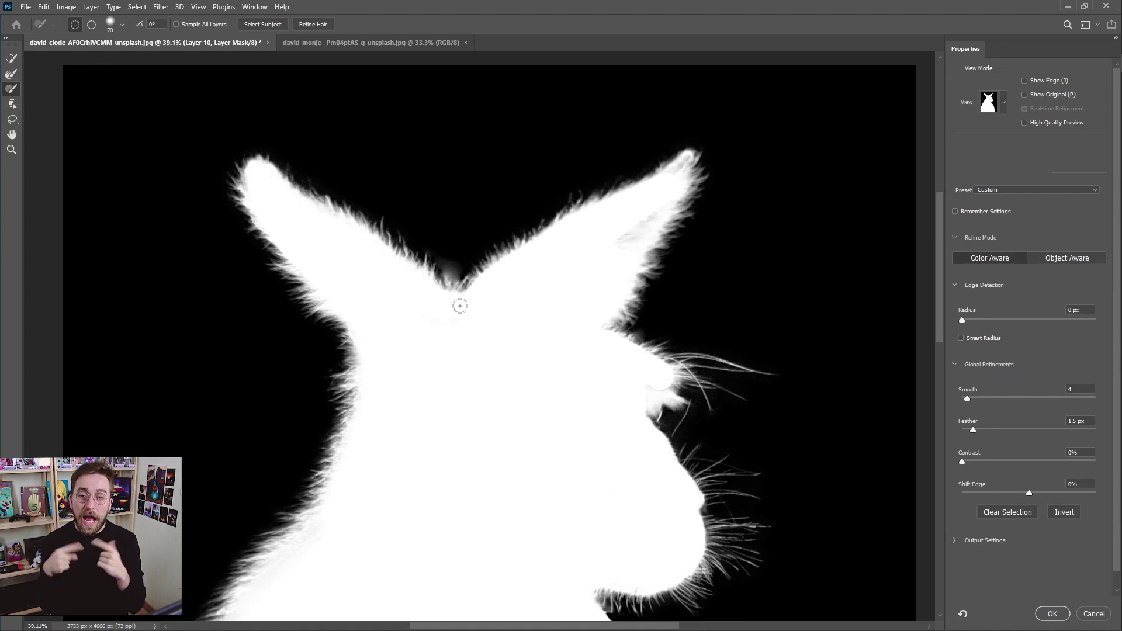
Refine the fur edge from the chin down the right-hand side of the body and apply the mask
{"action": "left_click_drag", "start_coordinate": [648, 547], "coordinate": [590, 211]}
{"action": "mouse_move", "coordinate": [650, 547]}
{"action": "left_mouse_down"}
{"action": "mouse_move", "coordinate": [590, 210]}
{"action": "mouse_move", "coordinate": [492, 376]}
{"action": "left_mouse_up"}
{"action": "left_click", "coordinate": [11, 75]}
{"action": "mouse_move", "coordinate": [398, 110]}
{"action": "left_mouse_down"}
{"action": "mouse_move", "coordinate": [527, 314]}
{"action": "mouse_move", "coordinate": [602, 619]}
{"action": "left_mouse_up"}
{"action": "scroll", "coordinate": [311, 238], "scroll_direction": "down", "scroll_amount": 6}
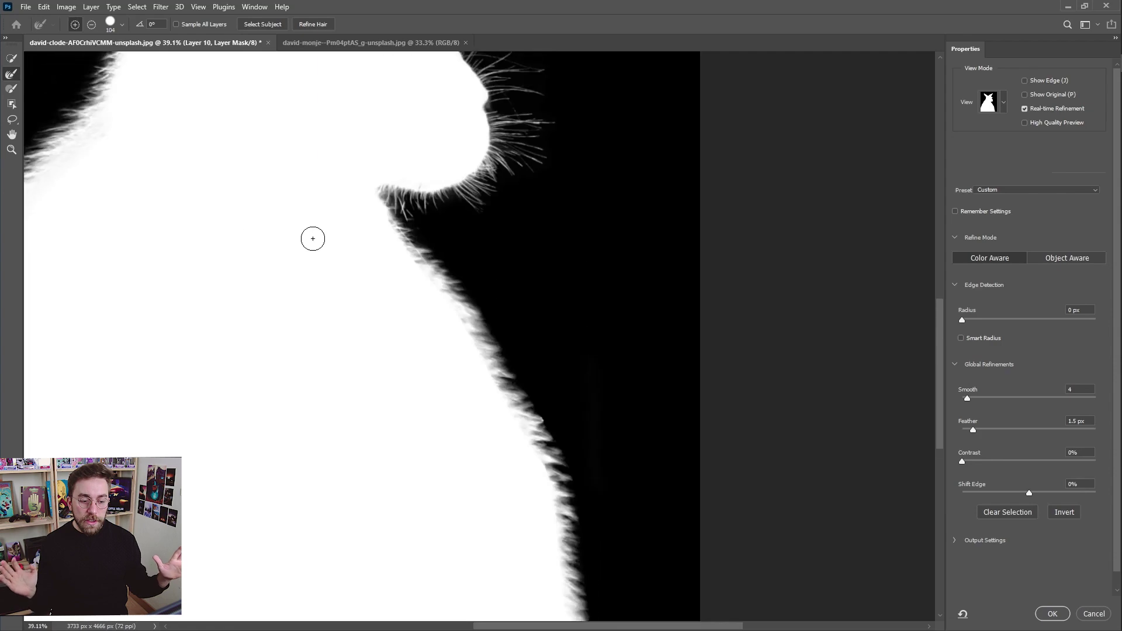
{"action": "key", "text": "Return"}
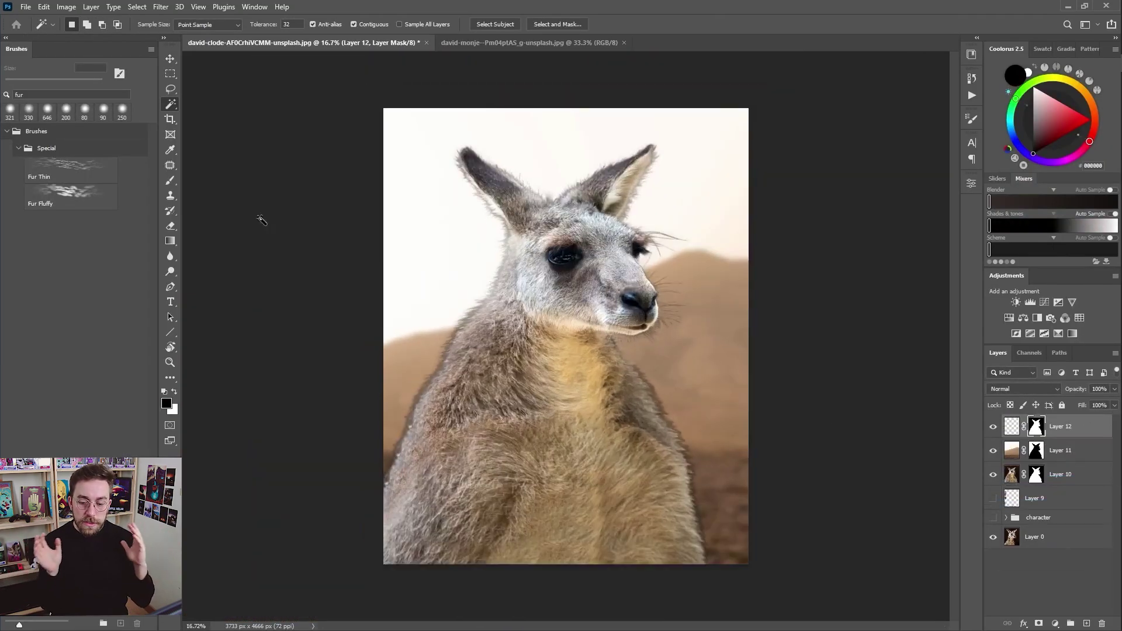
Add a Colorize Hue/Saturation adjustment masked to the kangaroo, with hue 33, saturation 71 and lightness +78
{"action": "left_click", "coordinate": [1009, 318]}
{"action": "left_click", "coordinate": [872, 322]}
{"action": "left_click_drag", "start_coordinate": [803, 261], "coordinate": [881, 261]}
{"action": "left_click", "coordinate": [1072, 438], "text": "alt"}
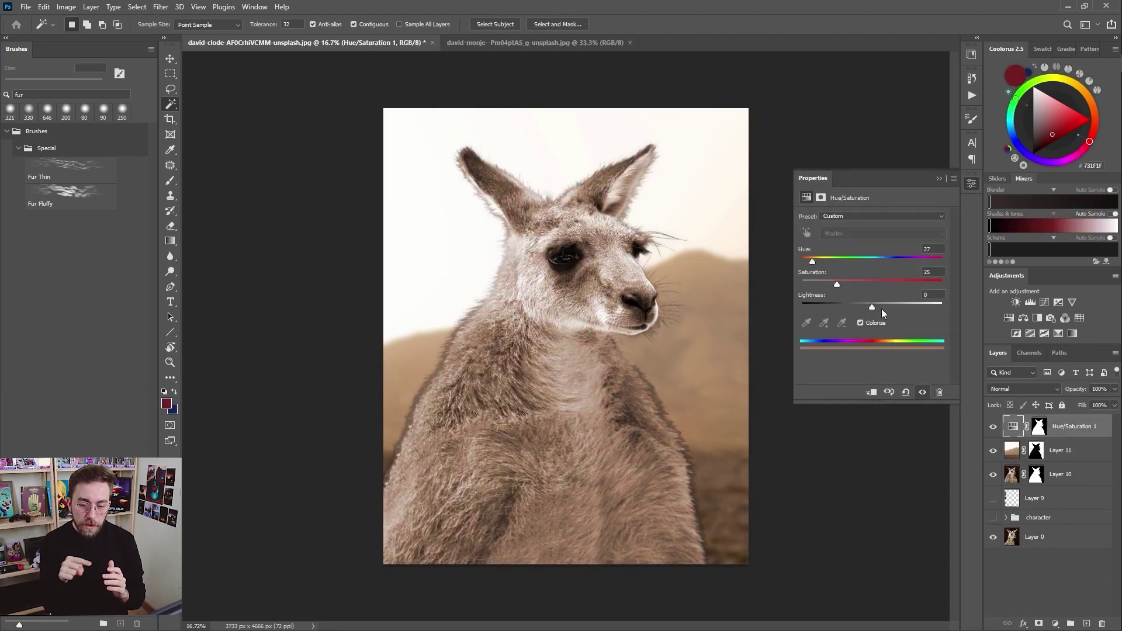
{"action": "left_click_drag", "start_coordinate": [882, 309], "coordinate": [927, 307]}
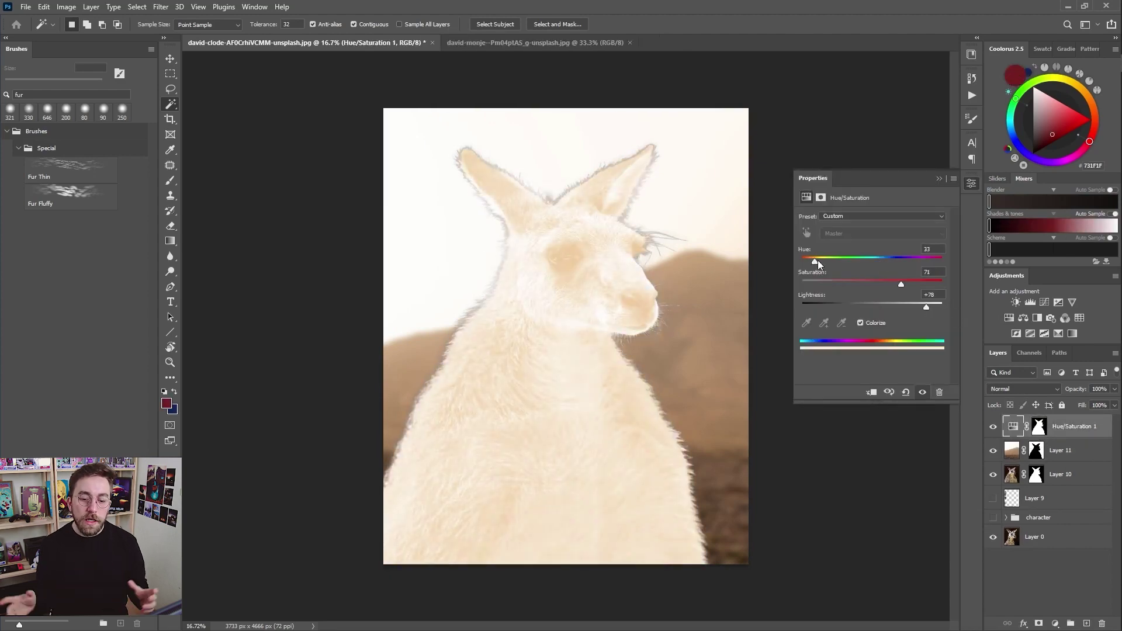
Modify the kangaroo silhouette selection, fill it on the Hue/Saturation mask, and deselect
{"action": "left_click", "coordinate": [820, 198]}
{"action": "left_click", "coordinate": [137, 6]}
{"action": "left_click", "coordinate": [164, 171]}
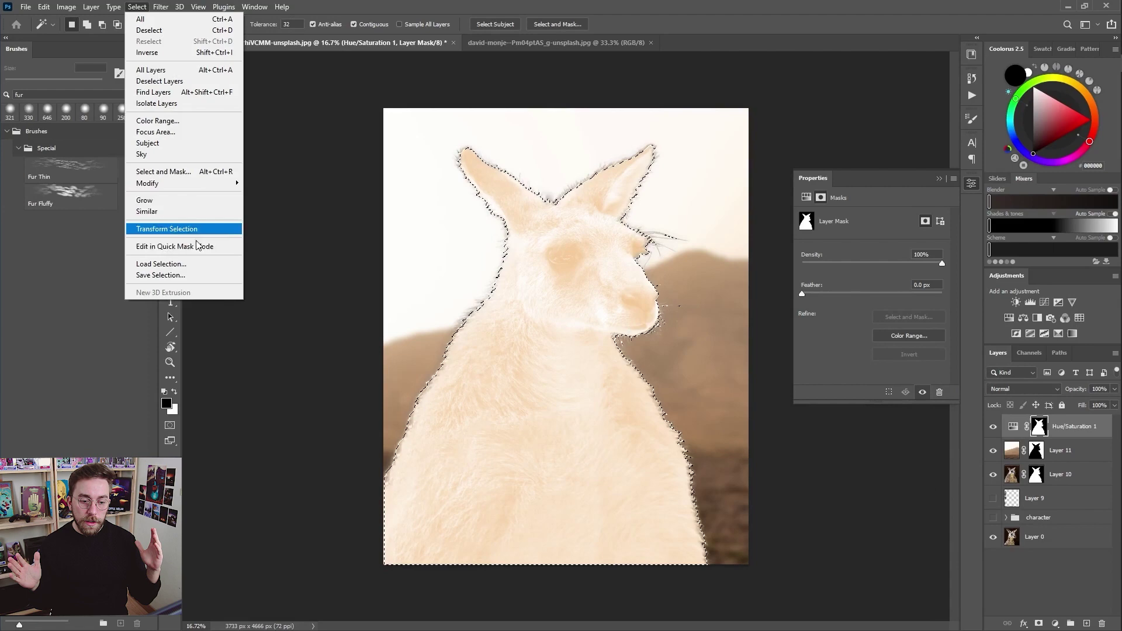
{"action": "mouse_move", "coordinate": [175, 184]}
{"action": "left_click", "coordinate": [258, 206]}
{"action": "key", "text": "Return"}
{"action": "key", "text": "shift+F5"}
{"action": "key", "text": "Return"}
{"action": "key", "text": "ctrl+d"}
Load Layer 10's mask as a selection, feather it, and fill it with black on the Hue/Saturation mask
{"action": "key", "text": "l"}
{"action": "scroll", "coordinate": [561, 263], "scroll_direction": "up", "scroll_amount": 1}
{"action": "left_click", "coordinate": [1038, 475], "text": "ctrl"}
{"action": "left_click", "coordinate": [137, 7]}
{"action": "mouse_move", "coordinate": [175, 183]}
{"action": "left_click", "coordinate": [286, 227]}
{"action": "key", "text": "Return"}
{"action": "key", "text": "alt+BackSpace"}
{"action": "key", "text": "ctrl+d"}
Set the Hue/Saturation adjustment to saturation 93 and lightness +80, and compare the image with and without it
{"action": "scroll", "coordinate": [600, 511], "scroll_direction": "down", "scroll_amount": 6}
{"action": "scroll", "coordinate": [468, 353], "scroll_direction": "up", "scroll_amount": 10}
{"action": "scroll", "coordinate": [468, 353], "scroll_direction": "down", "scroll_amount": 3}
{"action": "left_click", "coordinate": [166, 183]}
{"action": "left_click", "coordinate": [806, 198]}
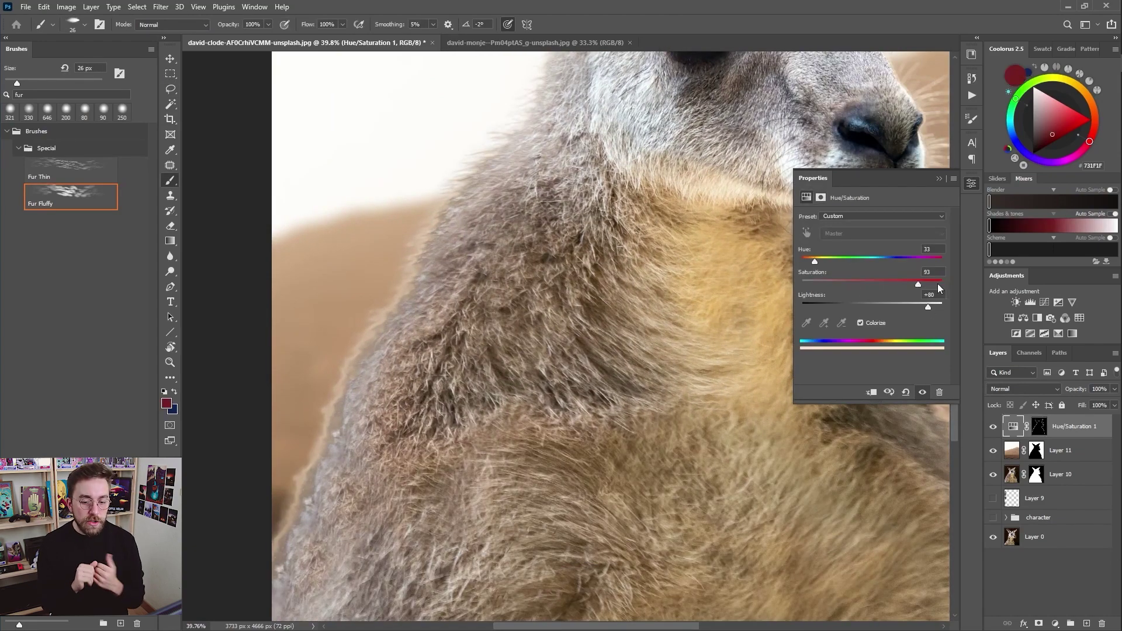
{"action": "left_click", "coordinate": [939, 179]}
{"action": "key", "text": "Return"}
{"action": "scroll", "coordinate": [424, 468], "scroll_direction": "down", "scroll_amount": 7}
{"action": "left_click", "coordinate": [993, 427]}
{"action": "left_click", "coordinate": [993, 428]}
Load Layer 11's mask as a selection and paint white fur on the Hue/Saturation mask along the left-hand ear with Fur Fluffy
{"action": "scroll", "coordinate": [456, 122], "scroll_direction": "up", "scroll_amount": 15}
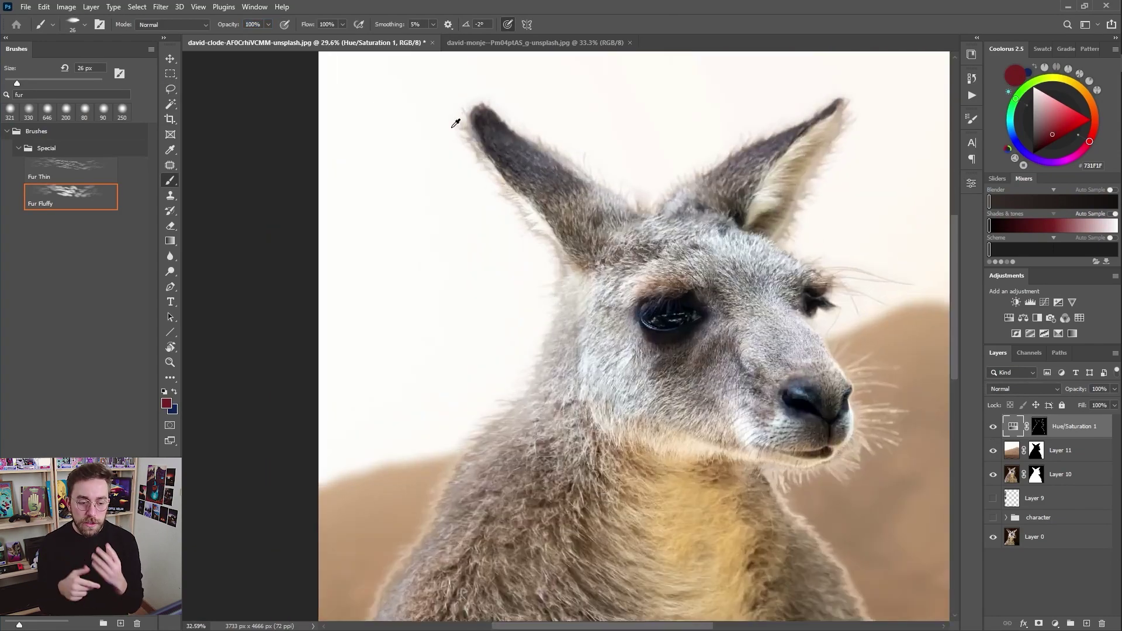
{"action": "left_click", "coordinate": [1039, 453], "text": "ctrl"}
{"action": "left_click", "coordinate": [1039, 427]}
{"action": "key", "text": "x"}
{"action": "left_click_drag", "start_coordinate": [482, 158], "coordinate": [511, 158]}
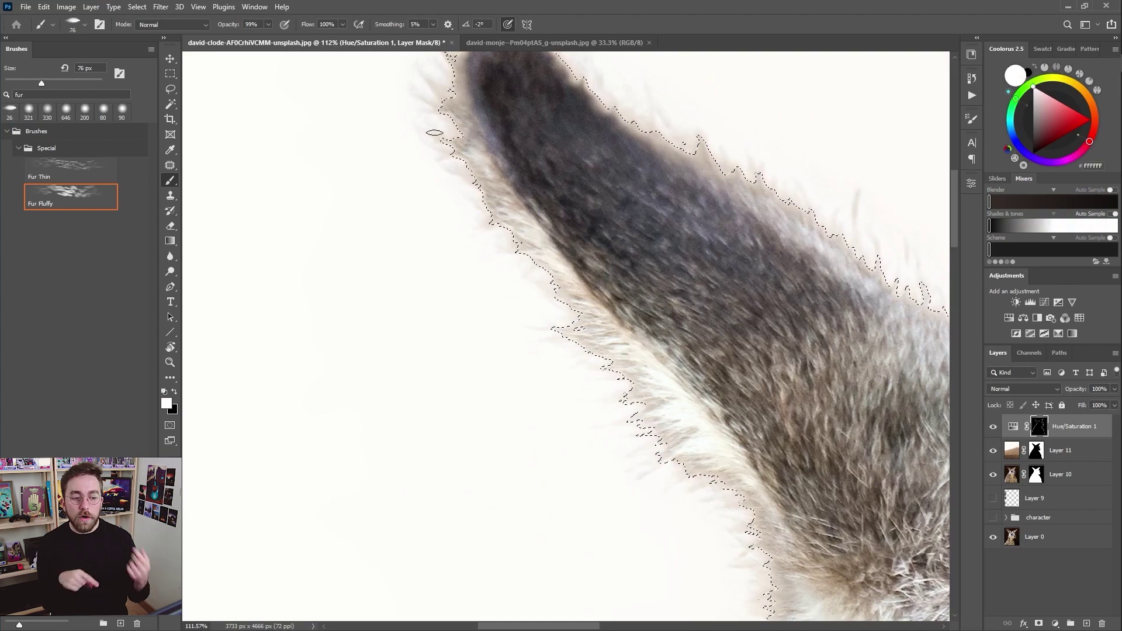
{"action": "left_click_drag", "start_coordinate": [458, 85], "coordinate": [531, 242]}
{"action": "key", "text": "comma"}
{"action": "key", "text": "period"}
{"action": "left_click_drag", "start_coordinate": [594, 330], "coordinate": [605, 329]}
{"action": "right_click", "coordinate": [708, 439]}
{"action": "left_click", "coordinate": [536, 341]}
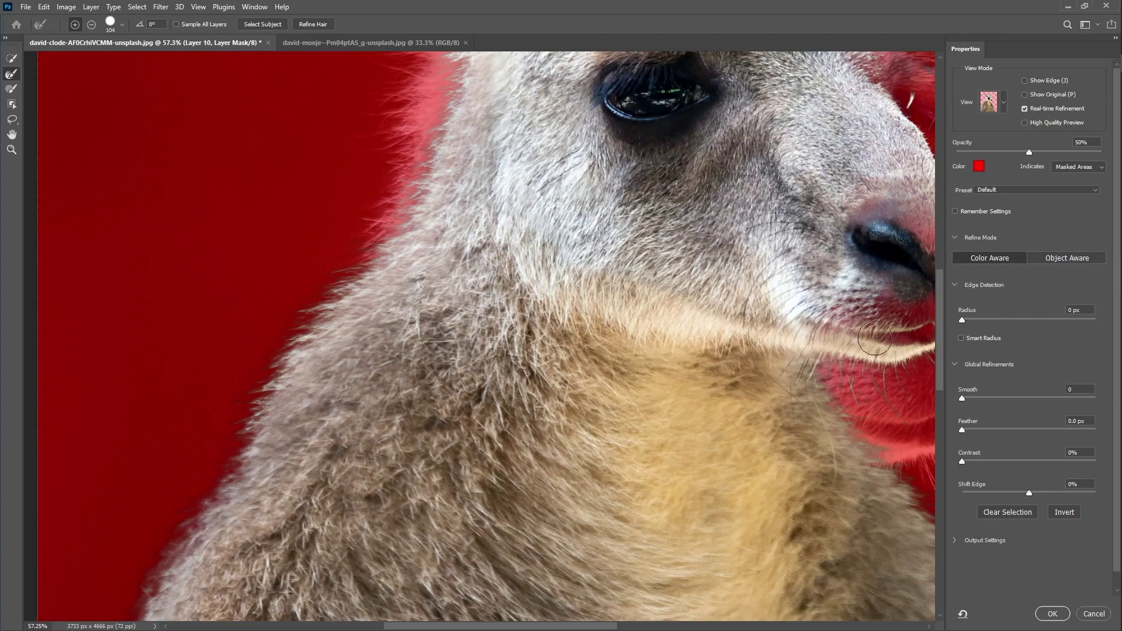
Increase the Smooth refinement of Layer 10's mask in Select and Mask
{"action": "left_click_drag", "start_coordinate": [962, 399], "coordinate": [977, 401]}
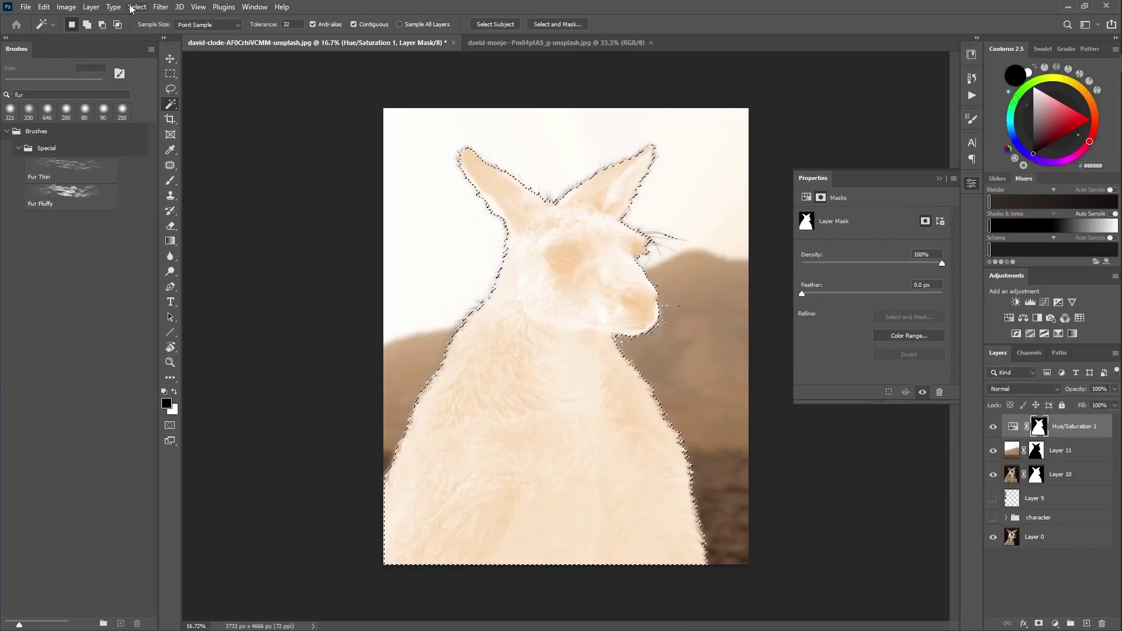
Expand the kangaroo selection by 5 pixels, fill it with black on the Hue/Saturation mask, and check the remaining rim
{"action": "left_click", "coordinate": [137, 7]}
{"action": "mouse_move", "coordinate": [193, 183]}
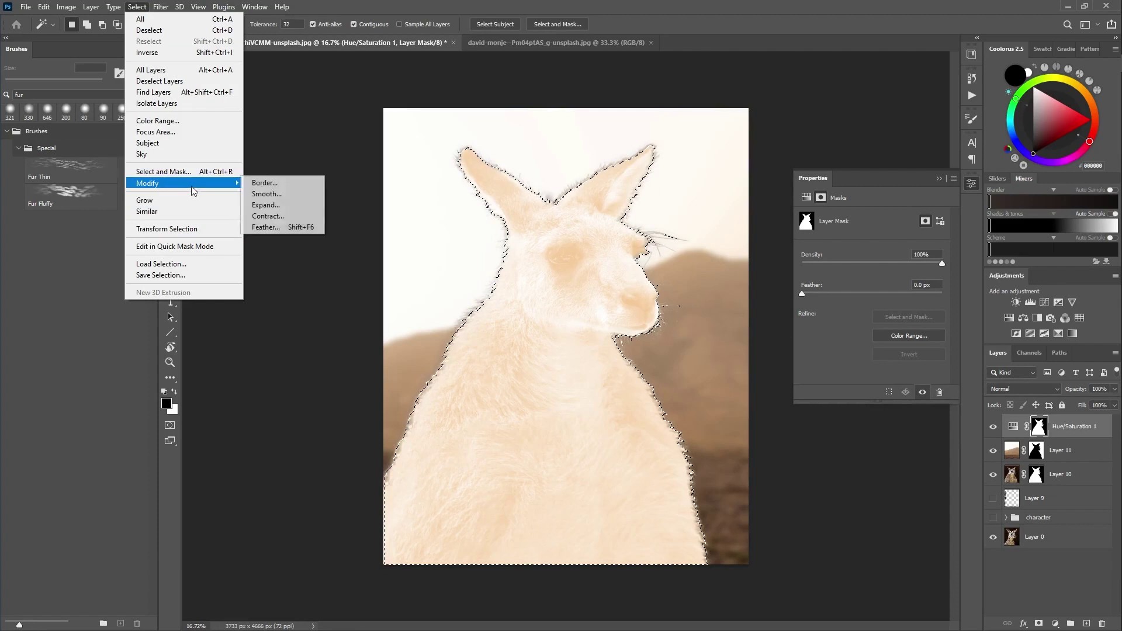
{"action": "left_click", "coordinate": [290, 208]}
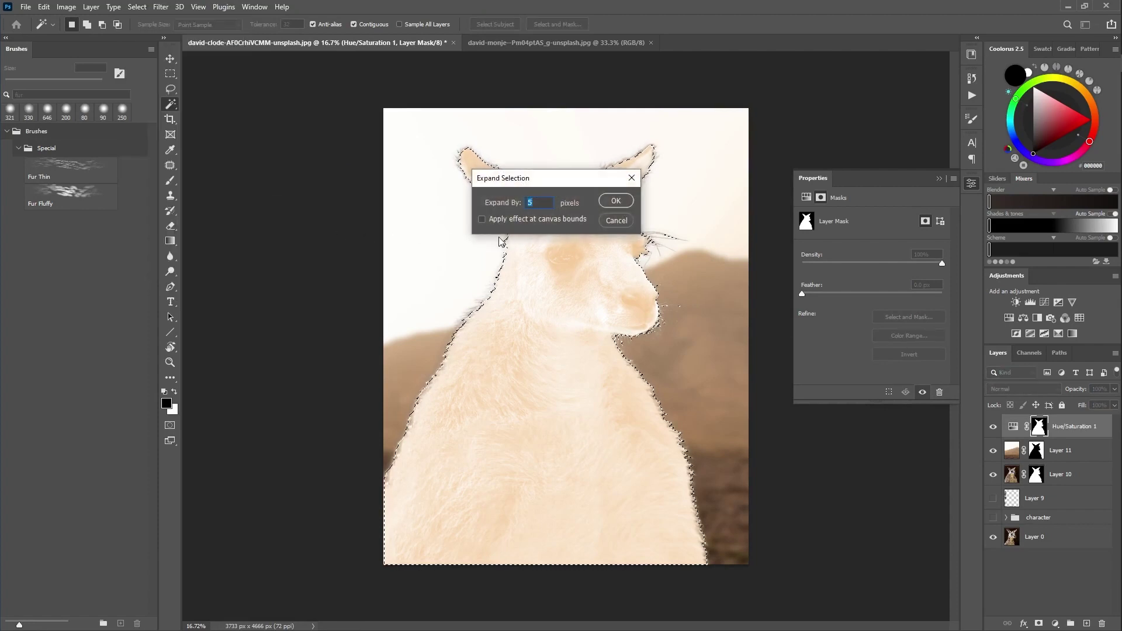
{"action": "key", "text": "Return"}
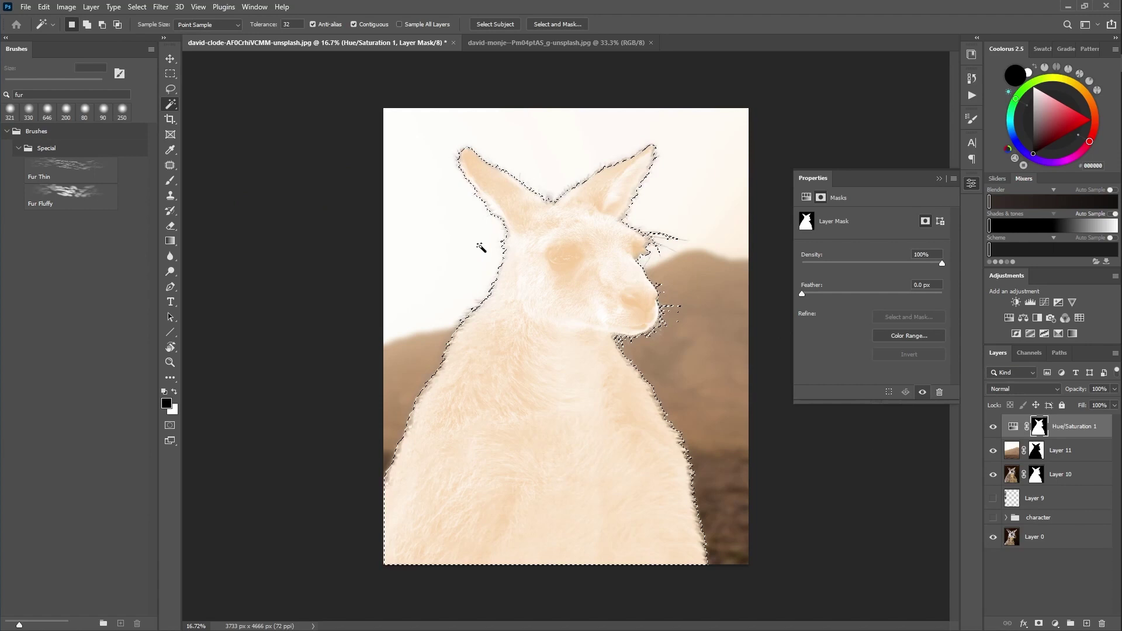
{"action": "scroll", "coordinate": [598, 247], "scroll_direction": "up", "scroll_amount": 1}
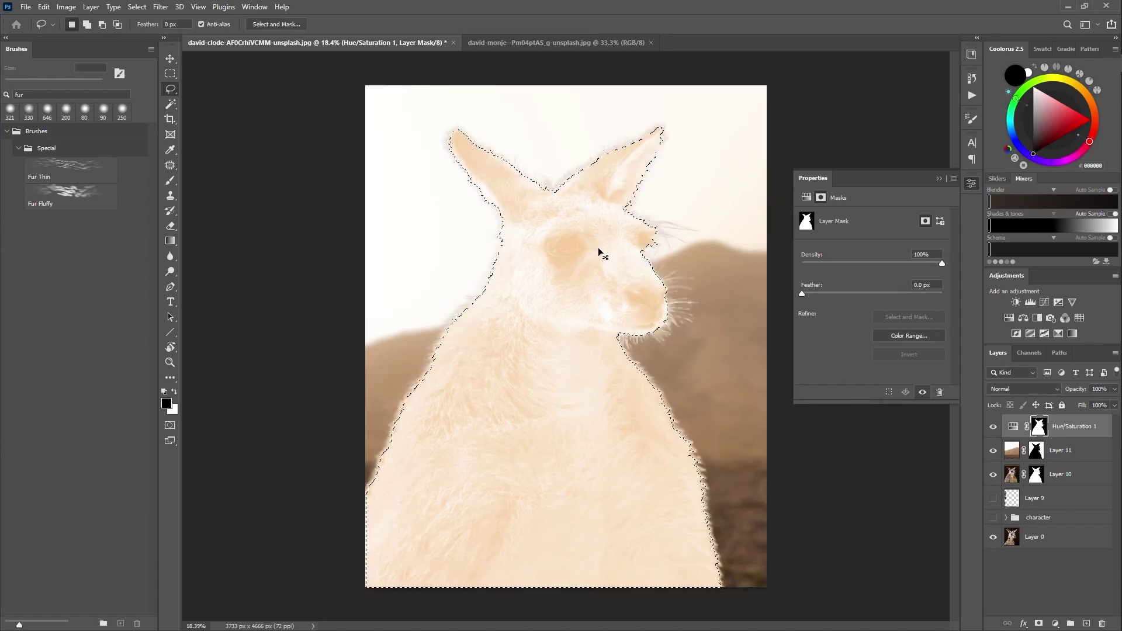
{"action": "key", "text": "alt+BackSpace"}
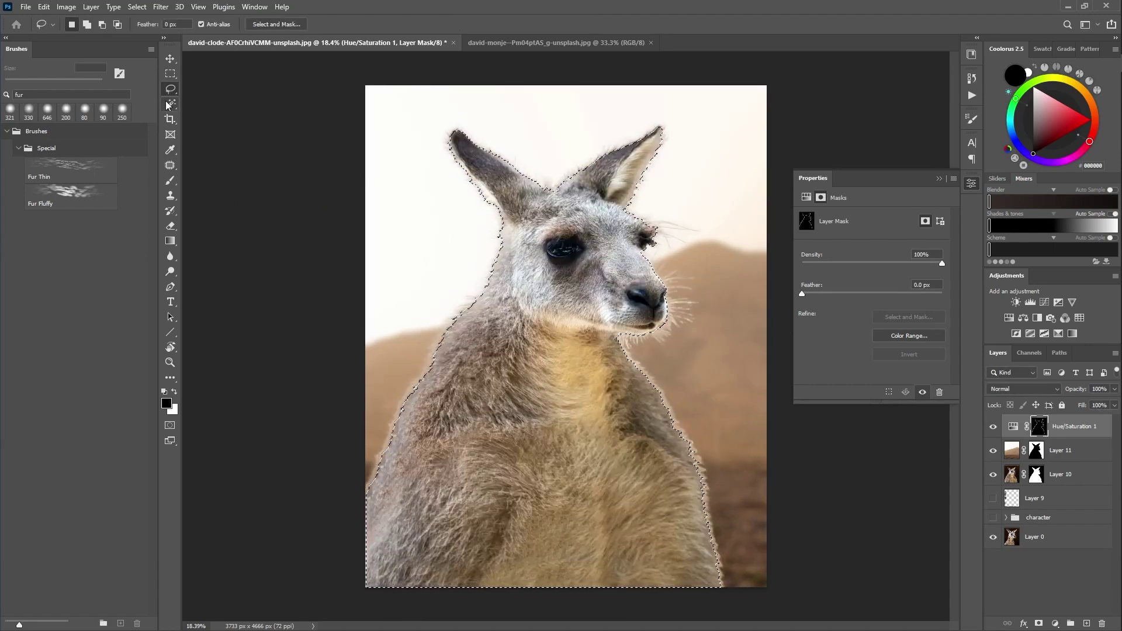
{"action": "scroll", "coordinate": [626, 299], "scroll_direction": "down", "scroll_amount": 8}
{"action": "scroll", "coordinate": [596, 507], "scroll_direction": "down", "scroll_amount": 4}
{"action": "scroll", "coordinate": [608, 501], "scroll_direction": "up", "scroll_amount": 7}
{"action": "scroll", "coordinate": [584, 485], "scroll_direction": "up", "scroll_amount": 3}
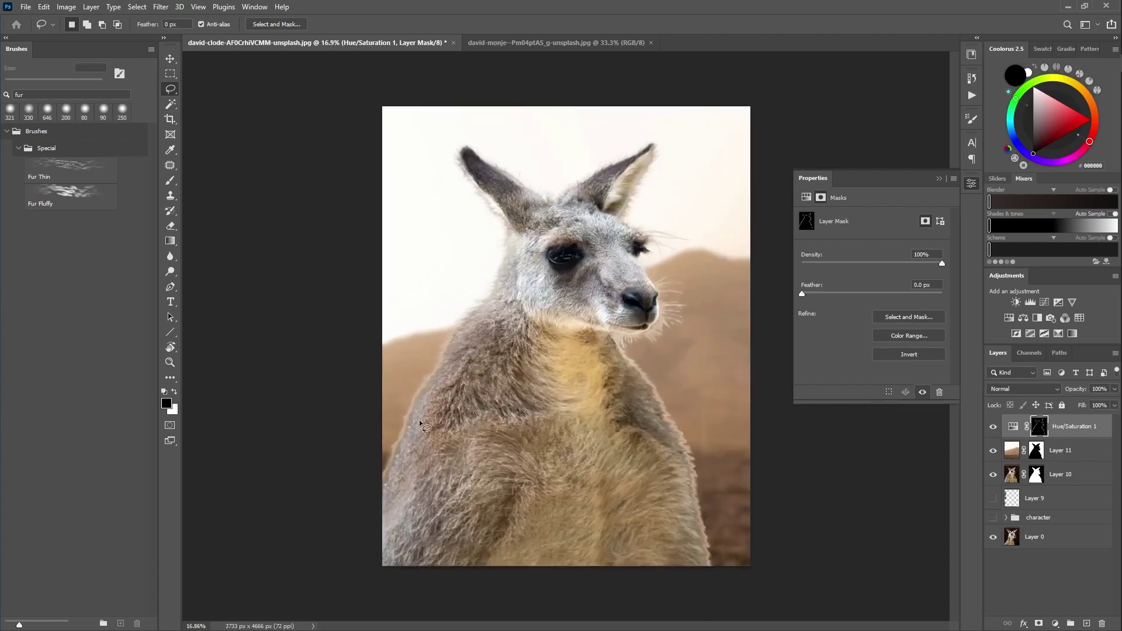
{"action": "scroll", "coordinate": [420, 423], "scroll_direction": "up", "scroll_amount": 2}
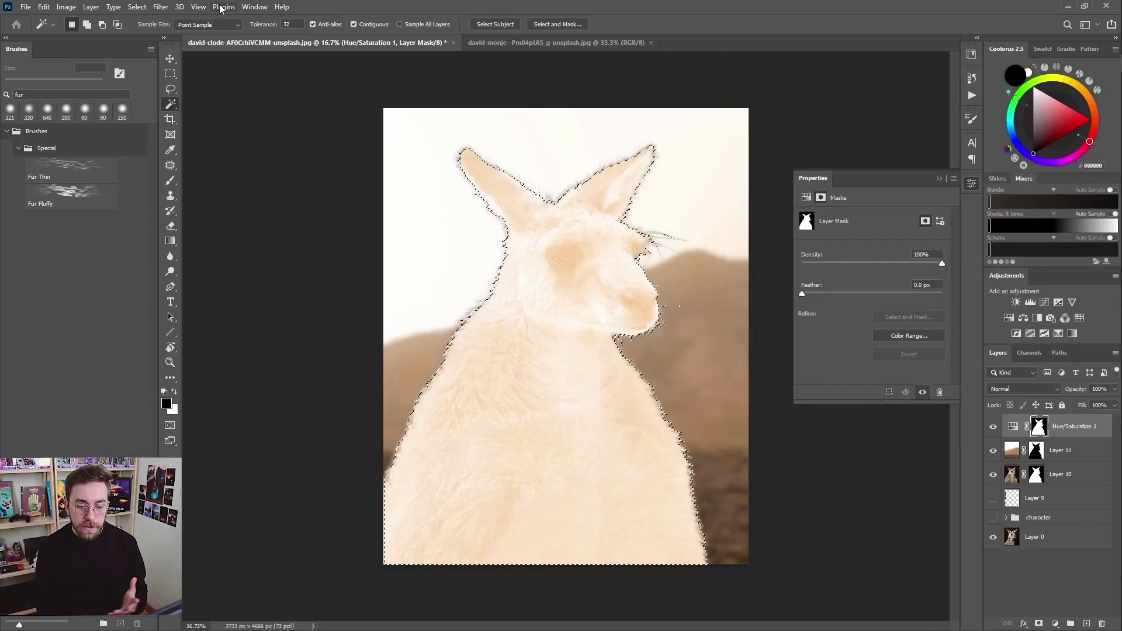
Load the kangaroo-shaped mask as a selection, contract it, and fill it with black on the Hue/Saturation mask
{"action": "left_click", "coordinate": [137, 6]}
{"action": "mouse_move", "coordinate": [175, 183]}
{"action": "left_click", "coordinate": [266, 205]}
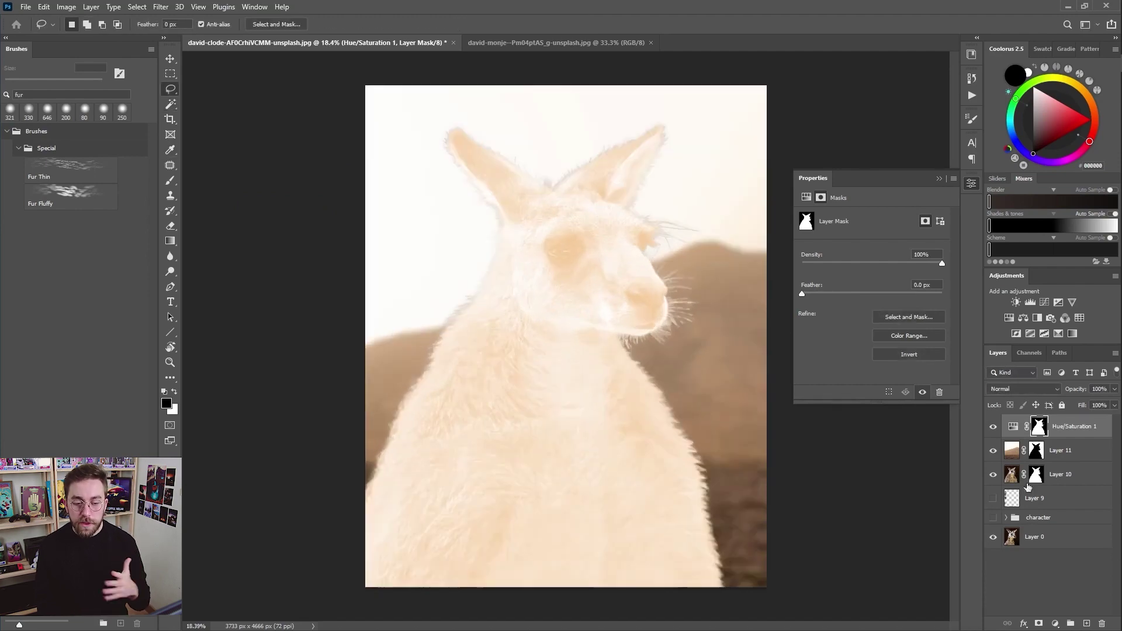
{"action": "left_click", "coordinate": [1038, 433], "text": "ctrl"}
{"action": "left_click", "coordinate": [137, 7]}
{"action": "mouse_move", "coordinate": [170, 183]}
{"action": "left_click", "coordinate": [266, 216]}
{"action": "left_click", "coordinate": [637, 200]}
{"action": "key", "text": "alt+BackSpace"}
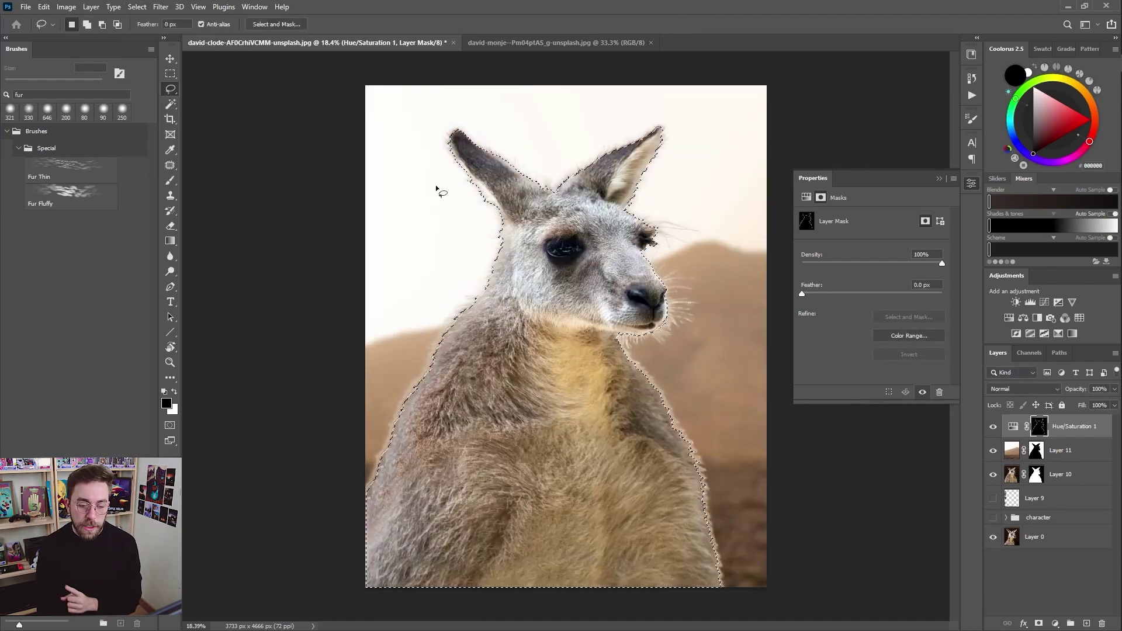
{"action": "key", "text": "ctrl+d"}
Load Layer 10's mask as a selection and make the Hue/Saturation mask active for brush painting
{"action": "scroll", "coordinate": [436, 304], "scroll_direction": "down", "scroll_amount": 4}
{"action": "scroll", "coordinate": [414, 315], "scroll_direction": "up", "scroll_amount": 8}
{"action": "left_click_drag", "start_coordinate": [315, 321], "coordinate": [298, 248]}
{"action": "key", "text": "b"}
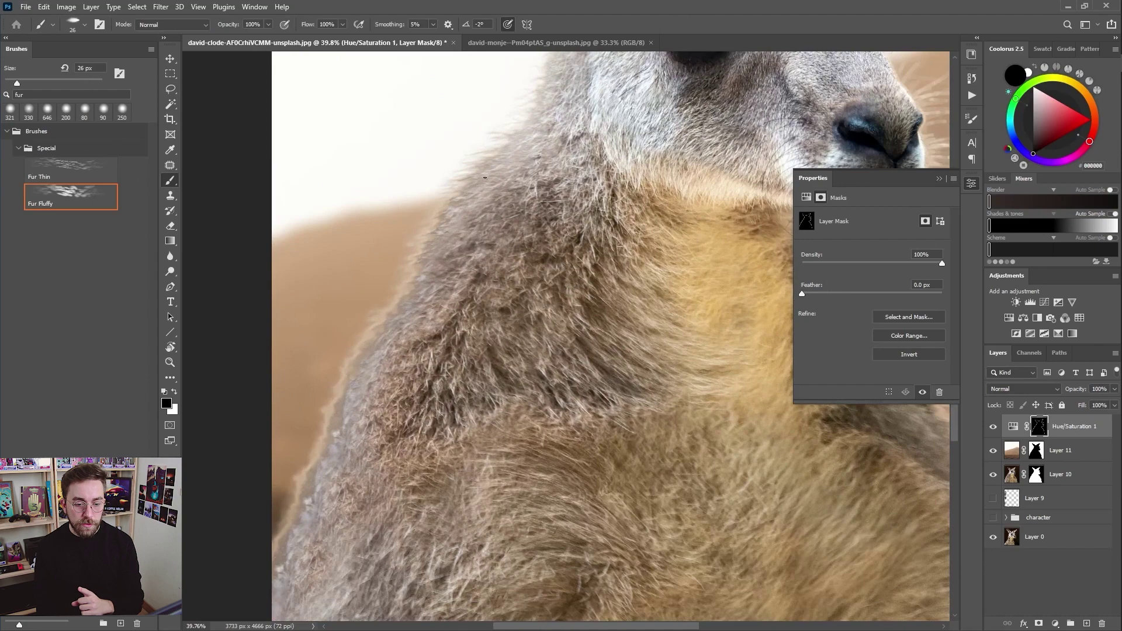
{"action": "left_click", "coordinate": [1013, 428]}
{"action": "left_click_drag", "start_coordinate": [432, 158], "coordinate": [224, 66]}
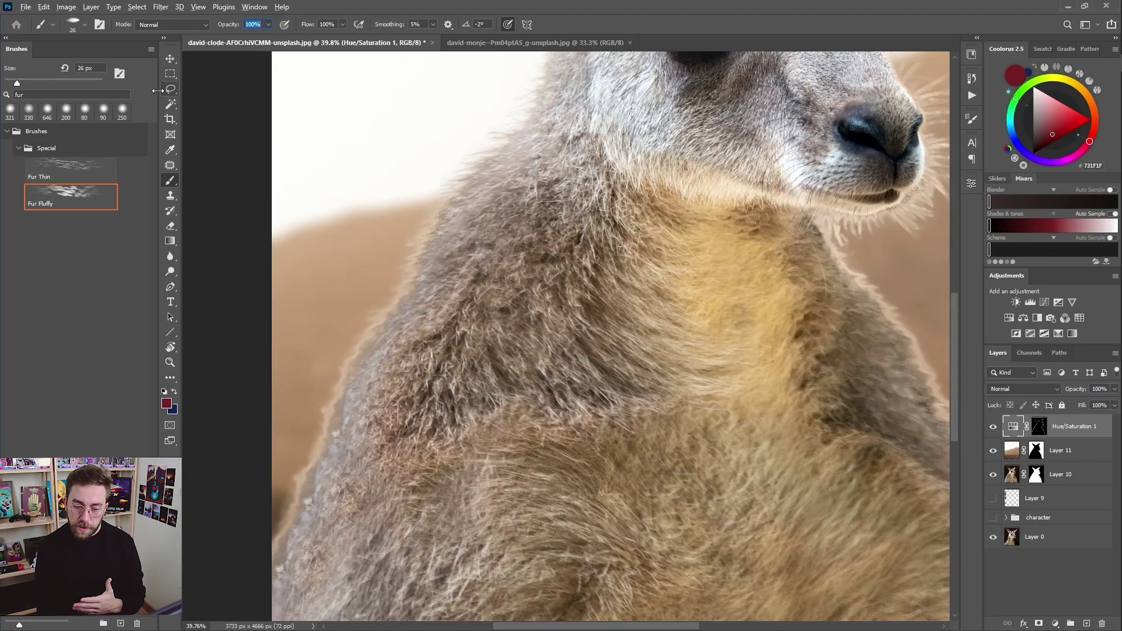
{"action": "left_click_drag", "start_coordinate": [445, 143], "coordinate": [955, 464]}
{"action": "left_click", "coordinate": [1036, 474], "text": "ctrl"}
{"action": "left_click", "coordinate": [1039, 427]}
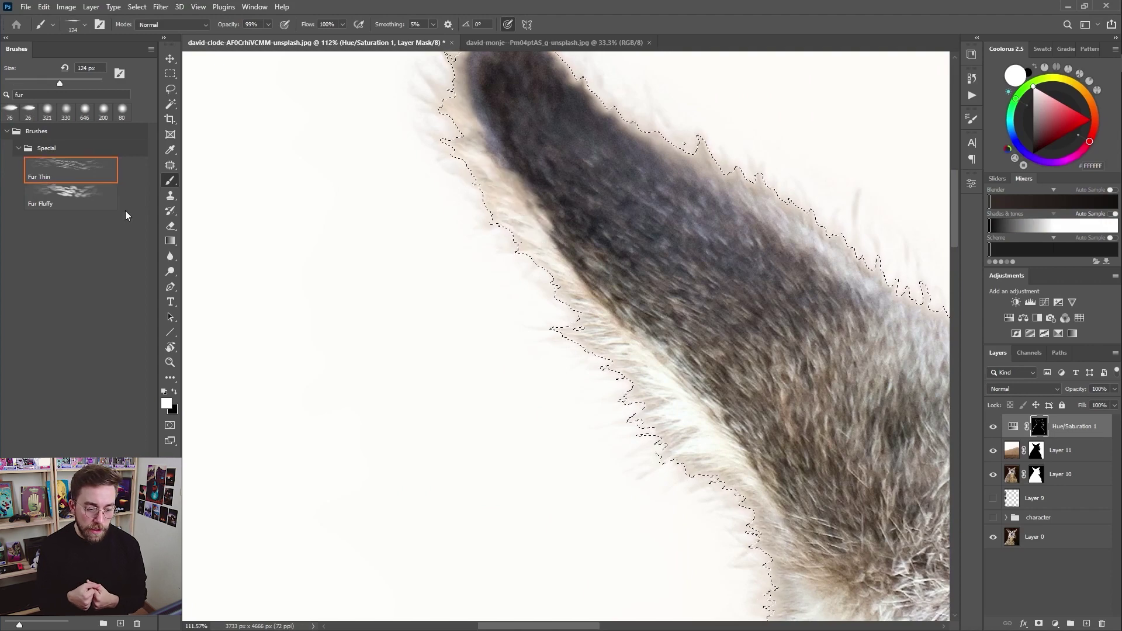
Switch to the Fur Fluffy brush, adjust its angle, and paint fur along the left-hand ear on the Hue/Saturation mask
{"action": "left_click", "coordinate": [88, 196]}
{"action": "right_click", "coordinate": [702, 374]}
{"action": "left_click_drag", "start_coordinate": [750, 396], "coordinate": [750, 401]}
{"action": "left_click", "coordinate": [647, 373]}
{"action": "mouse_move", "coordinate": [591, 116]}
{"action": "left_mouse_down"}
{"action": "mouse_move", "coordinate": [592, 256]}
{"action": "mouse_move", "coordinate": [609, 206]}
{"action": "left_mouse_up"}
{"action": "right_click", "coordinate": [565, 199]}
{"action": "key", "text": "Return"}
{"action": "left_click_drag", "start_coordinate": [637, 365], "coordinate": [705, 394]}
{"action": "key", "text": "ctrl+z"}
{"action": "left_click_drag", "start_coordinate": [748, 351], "coordinate": [672, 319]}
{"action": "key", "text": "ctrl+z"}
{"action": "left_click_drag", "start_coordinate": [804, 374], "coordinate": [739, 330]}
{"action": "key", "text": "ctrl+z"}
Paint white fur from the left-hand ear toward the top of the head with Fur Fluffy at 45 px, angled 35°
{"action": "left_click_drag", "start_coordinate": [935, 444], "coordinate": [689, 286]}
{"action": "right_click", "coordinate": [500, 271]}
{"action": "left_click_drag", "start_coordinate": [543, 278], "coordinate": [548, 282]}
{"action": "mouse_move", "coordinate": [628, 263]}
{"action": "left_mouse_down"}
{"action": "mouse_move", "coordinate": [552, 219]}
{"action": "mouse_move", "coordinate": [605, 232]}
{"action": "mouse_move", "coordinate": [531, 189]}
{"action": "left_mouse_up"}
{"action": "right_click", "coordinate": [556, 223]}
{"action": "key", "text": "Return"}
{"action": "left_click_drag", "start_coordinate": [757, 345], "coordinate": [713, 313]}
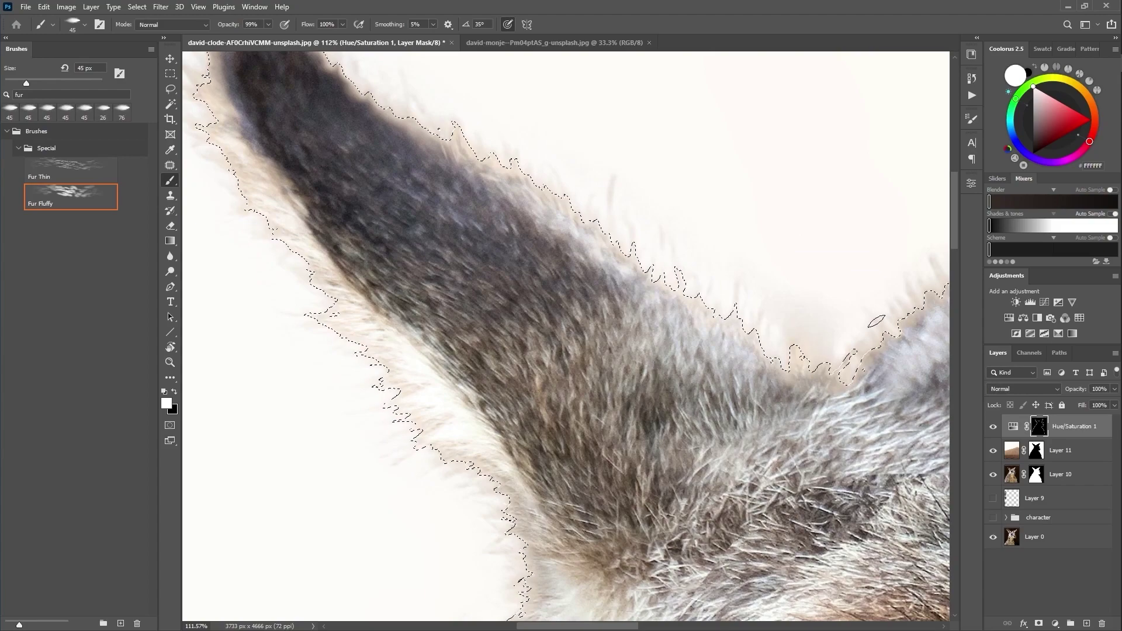
Paint white fur on the Hue/Saturation mask around the right-hand ear with Fur Fluffy at 45 px, angled -29°
{"action": "left_click_drag", "start_coordinate": [877, 321], "coordinate": [542, 299]}
{"action": "left_click_drag", "start_coordinate": [692, 243], "coordinate": [841, 134]}
{"action": "key", "text": "ctrl+z"}
{"action": "left_click_drag", "start_coordinate": [786, 193], "coordinate": [489, 259]}
{"action": "right_click", "coordinate": [770, 305]}
{"action": "left_click_drag", "start_coordinate": [818, 319], "coordinate": [819, 341]}
{"action": "key", "text": "Return"}
{"action": "left_click_drag", "start_coordinate": [863, 87], "coordinate": [649, 529]}
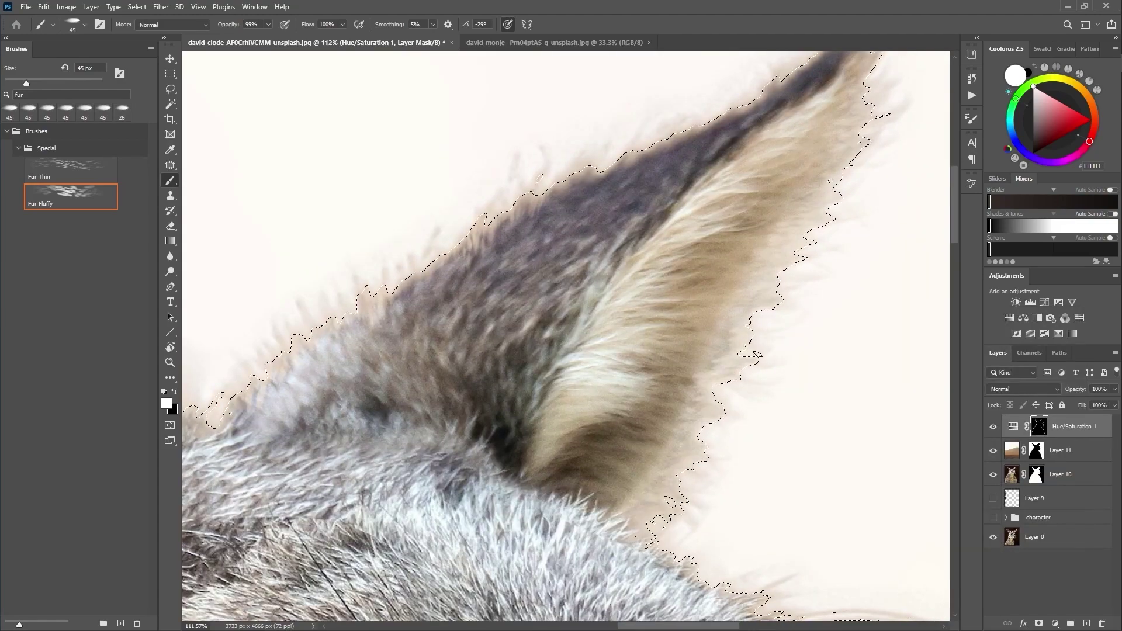
{"action": "left_click_drag", "start_coordinate": [608, 175], "coordinate": [441, 182]}
{"action": "left_click_drag", "start_coordinate": [440, 370], "coordinate": [503, 370]}
Clear the brush search, choose the stupid soft brush at a reduced size, and hide the selection edges
{"action": "double_click", "coordinate": [19, 95]}
{"action": "key", "text": "BackSpace"}
{"action": "left_click", "coordinate": [7, 132]}
{"action": "left_click", "coordinate": [71, 214]}
{"action": "key", "text": "bracketleft"}
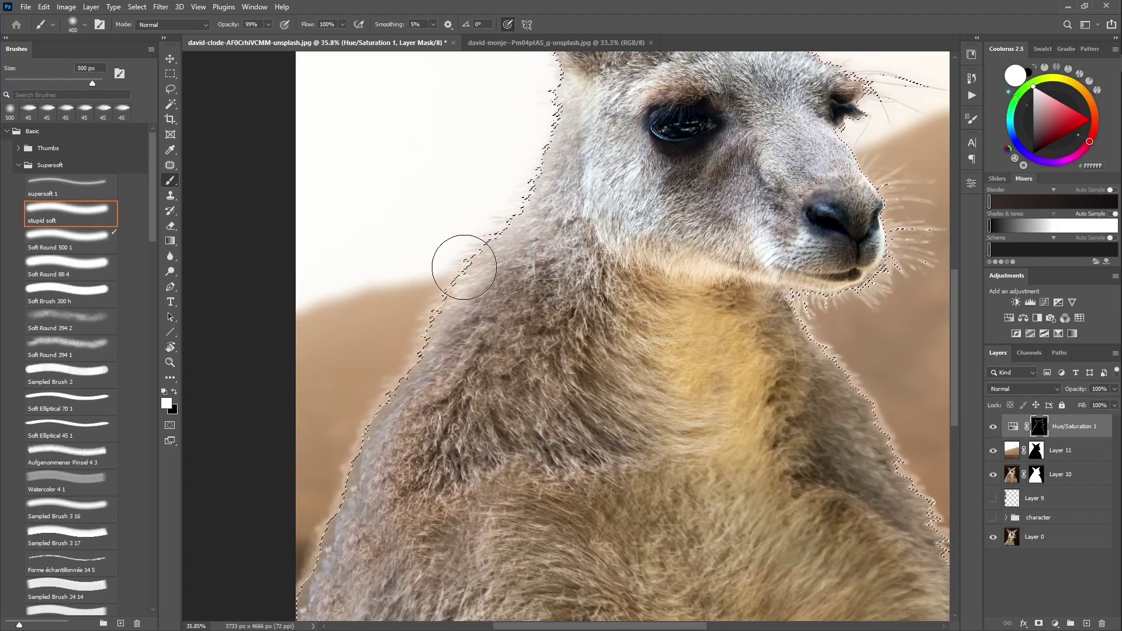
{"action": "key", "text": "ctrl+h"}
{"action": "key", "text": "bracketleft"}
{"action": "key", "text": "bracketleft"}
{"action": "key", "text": "bracketleft"}
{"action": "key", "text": "bracketleft"}
{"action": "key", "text": "bracketleft"}
Paint a soft white rim on the Hue/Saturation mask along the neck and left-hand shoulder, enlarging the brush to 373 px
{"action": "left_click_drag", "start_coordinate": [500, 233], "coordinate": [379, 430]}
{"action": "left_click_drag", "start_coordinate": [380, 462], "coordinate": [488, 254]}
{"action": "left_click_drag", "start_coordinate": [449, 316], "coordinate": [415, 412]}
{"action": "left_click_drag", "start_coordinate": [437, 352], "coordinate": [475, 248]}
{"action": "key", "text": "bracketright"}
{"action": "key", "text": "bracketright"}
{"action": "key", "text": "bracketright"}
{"action": "key", "text": "bracketright"}
{"action": "left_click_drag", "start_coordinate": [558, 122], "coordinate": [432, 346]}
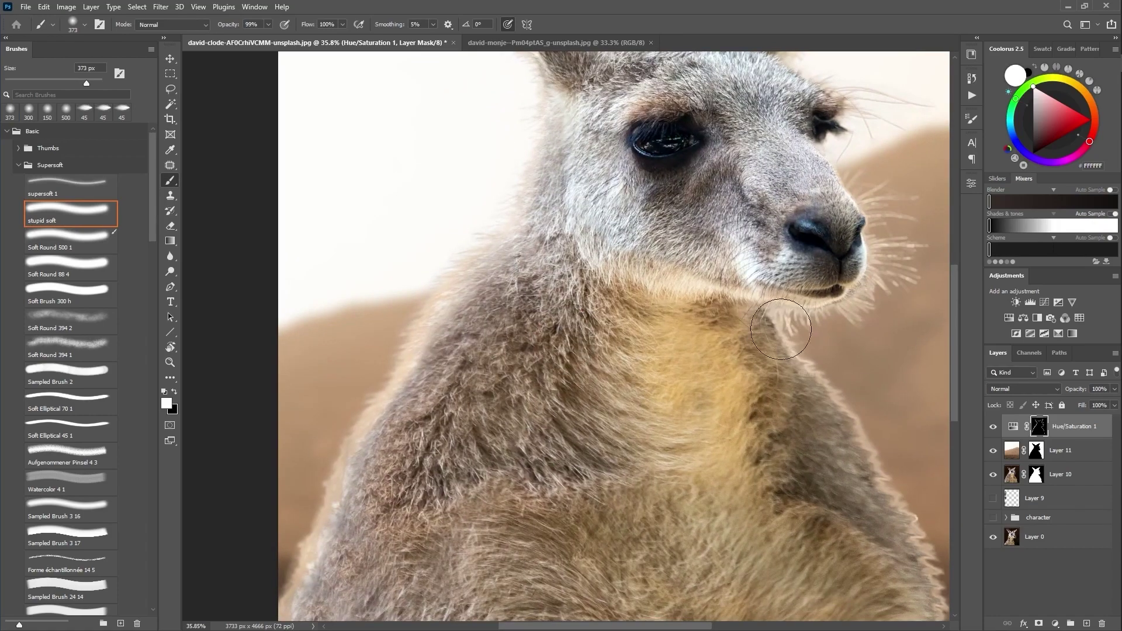
Paint soft light below the chin, and reduce the brush opacity to 20% for the left-hand shoulder
{"action": "left_click_drag", "start_coordinate": [780, 304], "coordinate": [777, 326]}
{"action": "left_click_drag", "start_coordinate": [412, 366], "coordinate": [351, 365]}
{"action": "key", "text": "2"}
{"action": "left_click_drag", "start_coordinate": [458, 307], "coordinate": [400, 412]}
Enlarge the stupid soft brush to 2451 px and add a broad, faint glow over the kangaroo at 20% opacity
{"action": "key", "text": "bracketright"}
{"action": "key", "text": "bracketright"}
{"action": "key", "text": "bracketright"}
{"action": "key", "text": "bracketright"}
{"action": "key", "text": "x"}
{"action": "key", "text": "x"}
{"action": "scroll", "coordinate": [453, 331], "scroll_direction": "down", "scroll_amount": 4}
{"action": "left_click_drag", "start_coordinate": [451, 275], "coordinate": [526, 275]}
{"action": "left_click", "coordinate": [590, 160]}
{"action": "scroll", "coordinate": [717, 409], "scroll_direction": "down", "scroll_amount": 3}
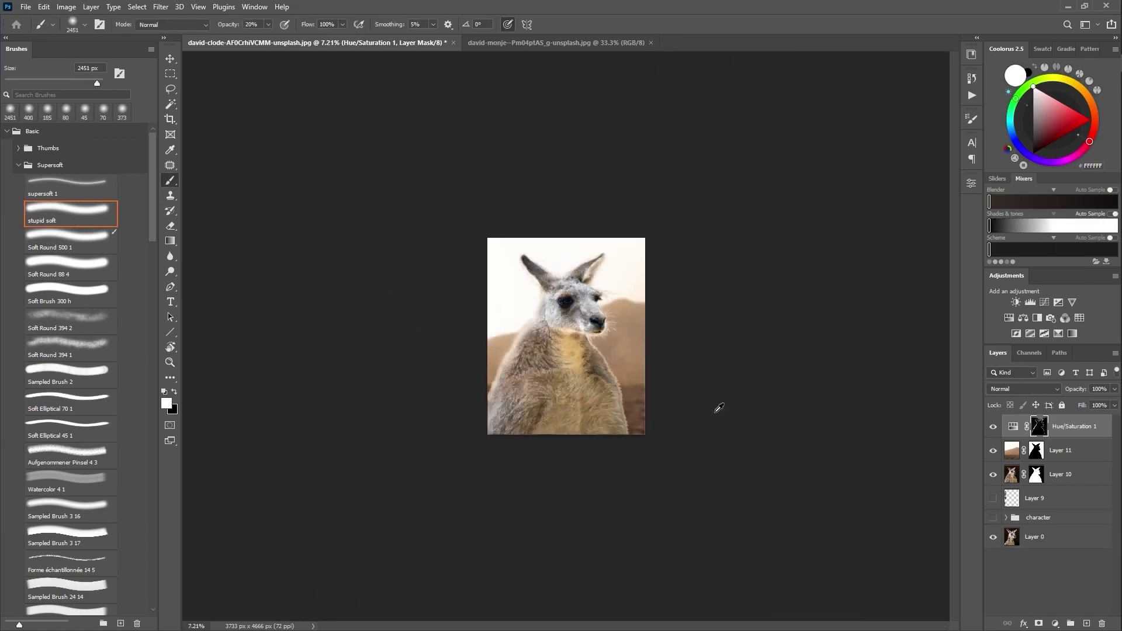
{"action": "scroll", "coordinate": [717, 409], "scroll_direction": "up", "scroll_amount": 5}
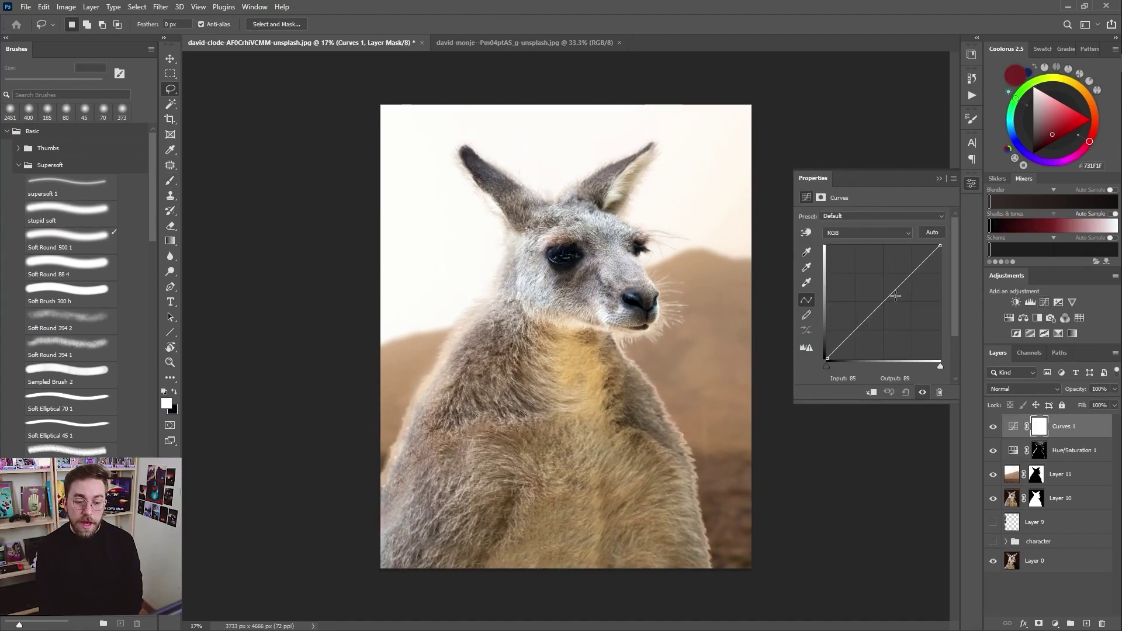
Create a brightening Curves adjustment named light with a black mask, and duplicate it as a darkening Curves adjustment named shadow
{"action": "mouse_move", "coordinate": [875, 304]}
{"action": "left_mouse_down"}
{"action": "mouse_move", "coordinate": [875, 271]}
{"action": "mouse_move", "coordinate": [875, 281]}
{"action": "left_mouse_up"}
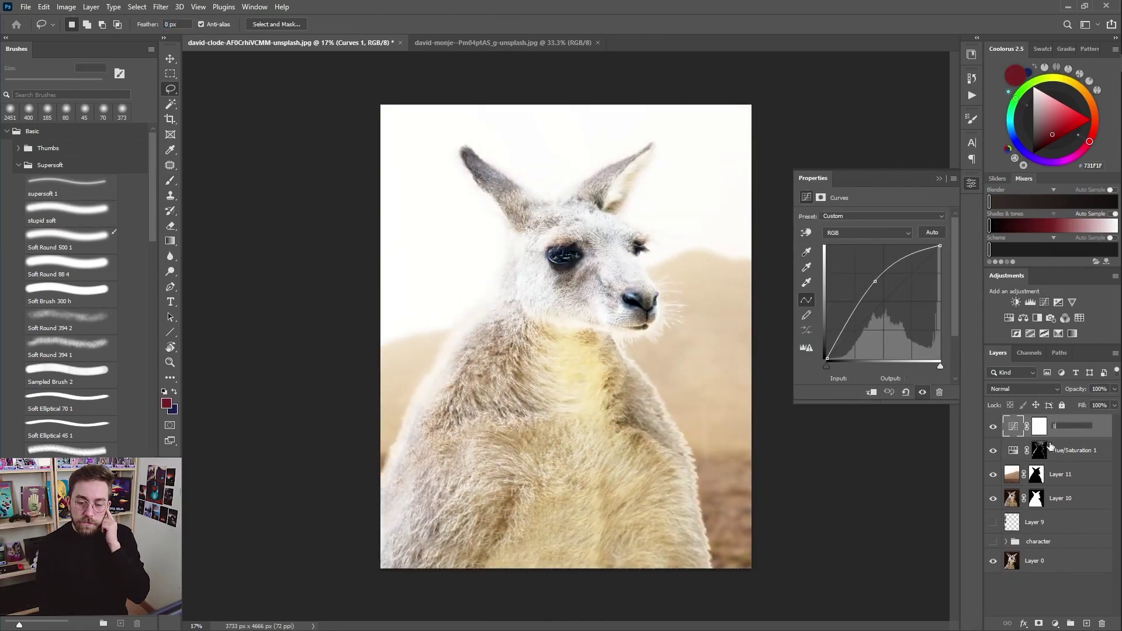
{"action": "key", "text": "d"}
{"action": "key", "text": "ctrl+i"}
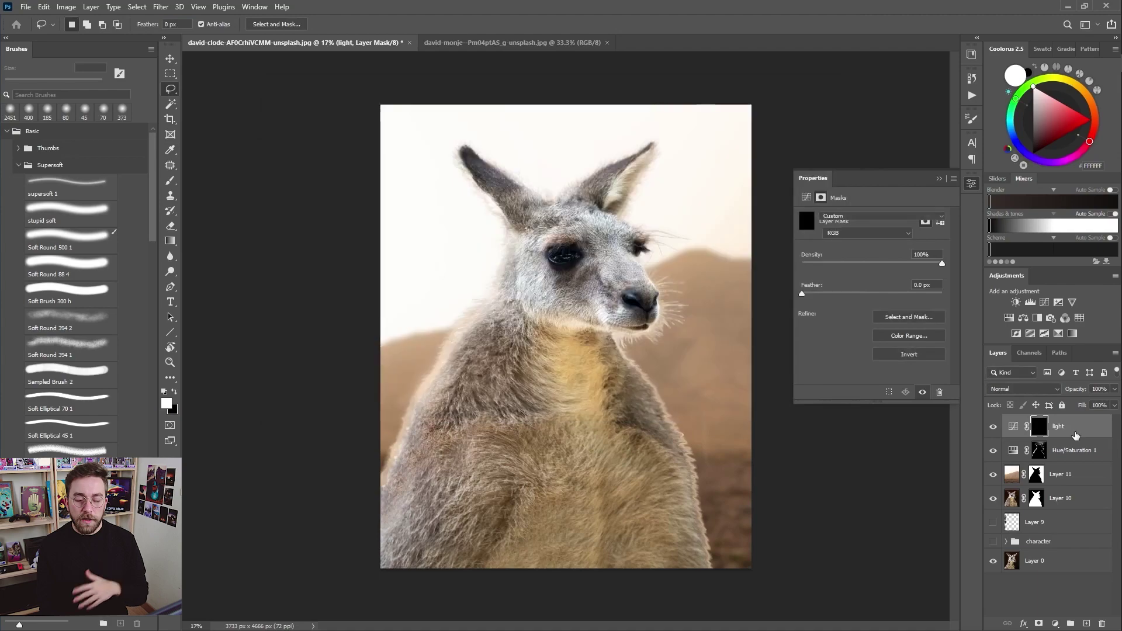
{"action": "key", "text": "ctrl+j"}
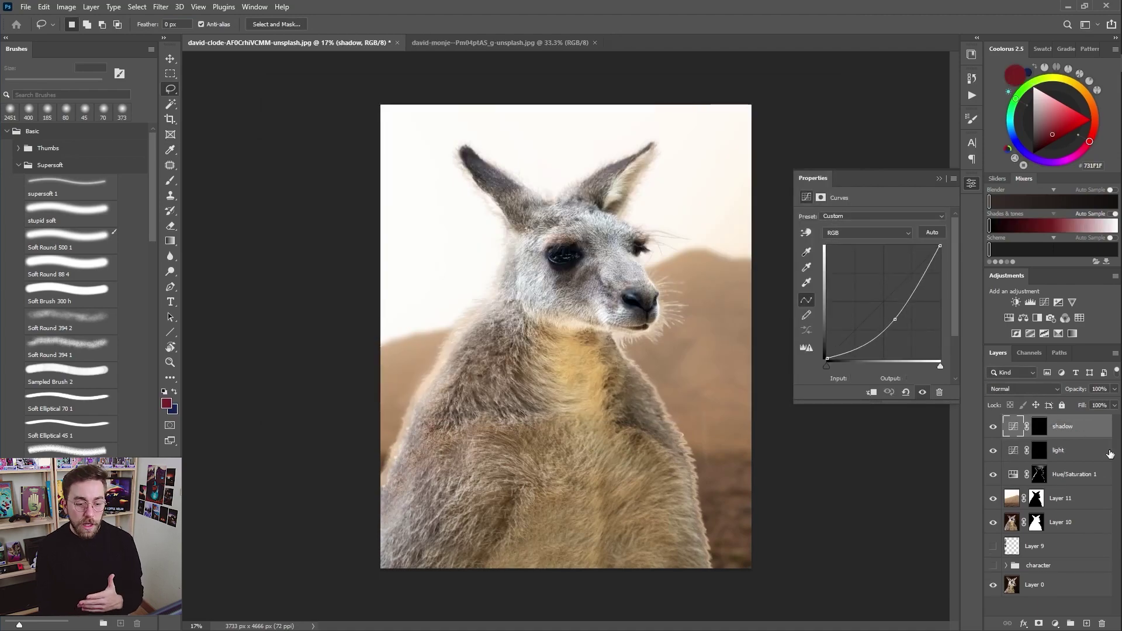
Load the Hue/Saturation mask as a selection and paint the light mask white along the left-hand ear at 52 px and 40% opacity
{"action": "left_click", "coordinate": [1039, 450]}
{"action": "scroll", "coordinate": [468, 201], "scroll_direction": "up", "scroll_amount": 5}
{"action": "left_click", "coordinate": [1040, 475], "text": "ctrl"}
{"action": "key", "text": "b"}
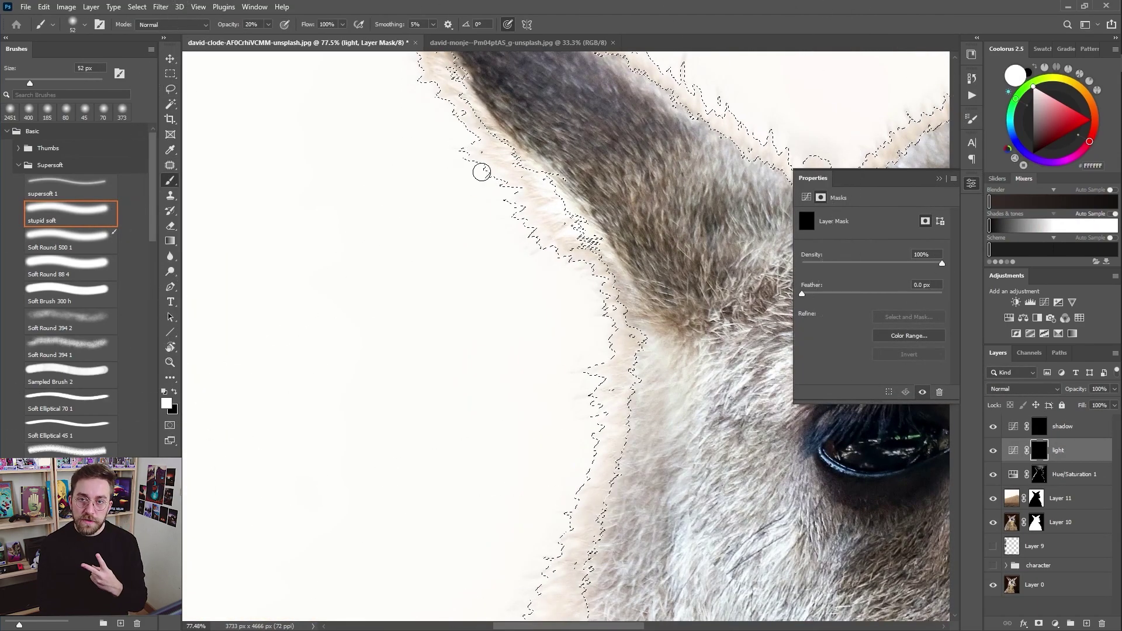
{"action": "left_click_drag", "start_coordinate": [538, 210], "coordinate": [546, 187]}
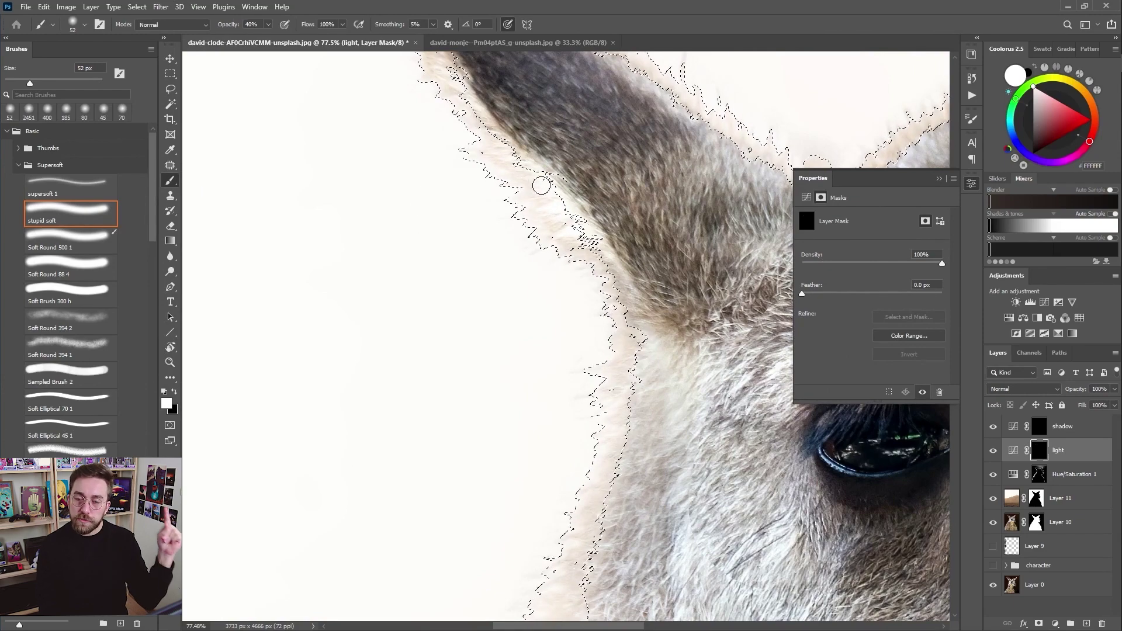
Deselect and paint highlights on the light mask over the right-hand ear, the forehead, and the left-hand side of the head and neck
{"action": "key", "text": "ctrl+d"}
{"action": "key", "text": "l"}
{"action": "key", "text": "b"}
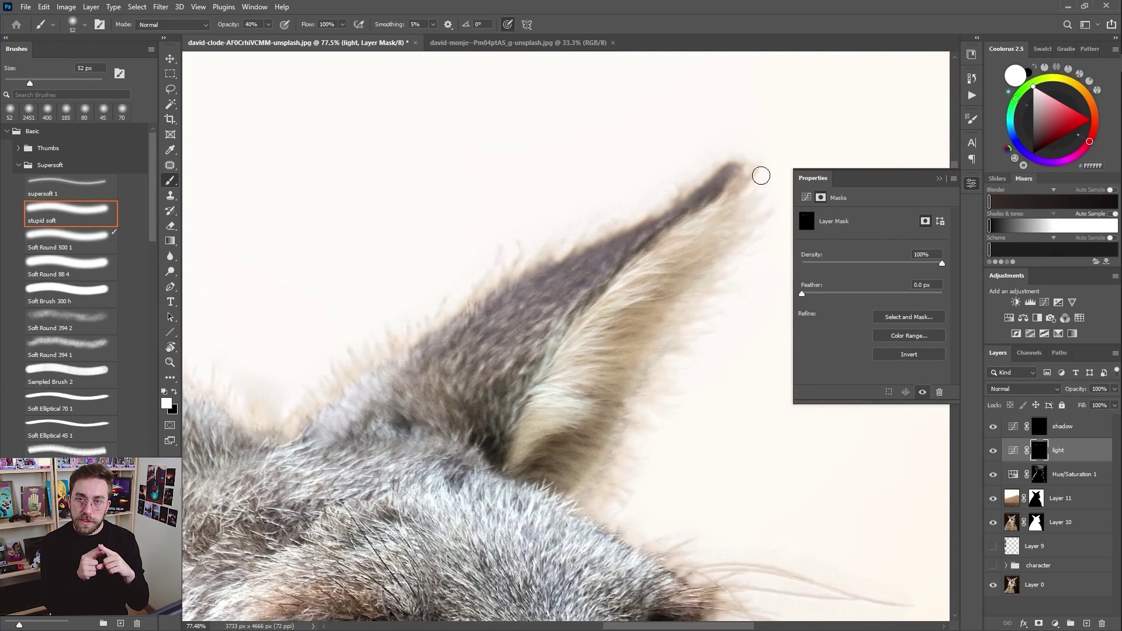
{"action": "left_click_drag", "start_coordinate": [759, 176], "coordinate": [449, 324]}
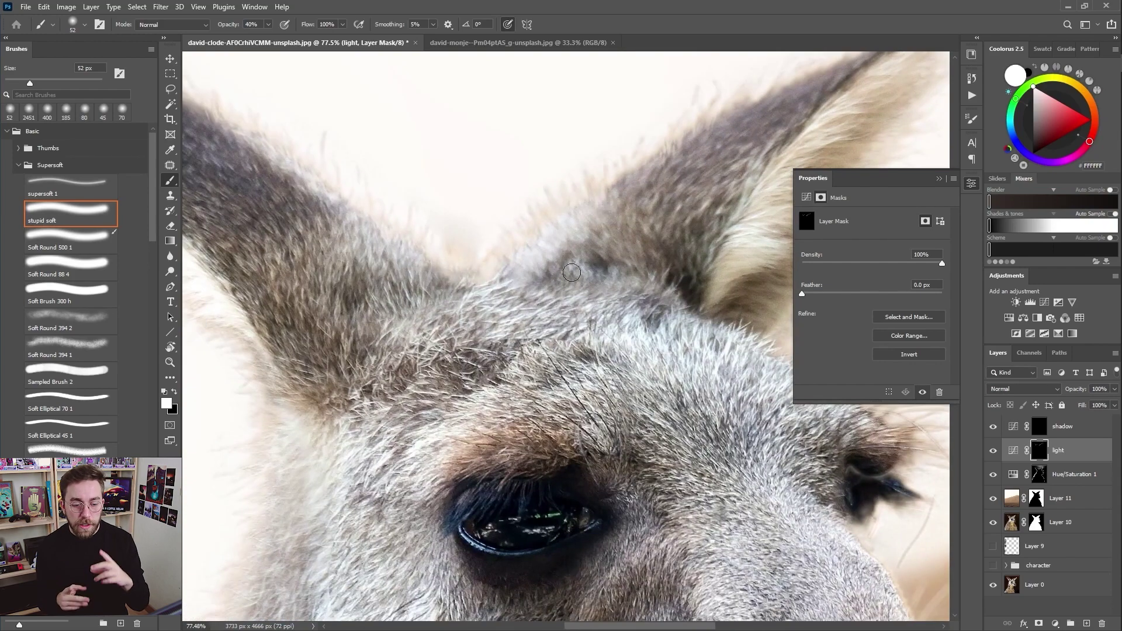
{"action": "left_click_drag", "start_coordinate": [572, 272], "coordinate": [618, 220]}
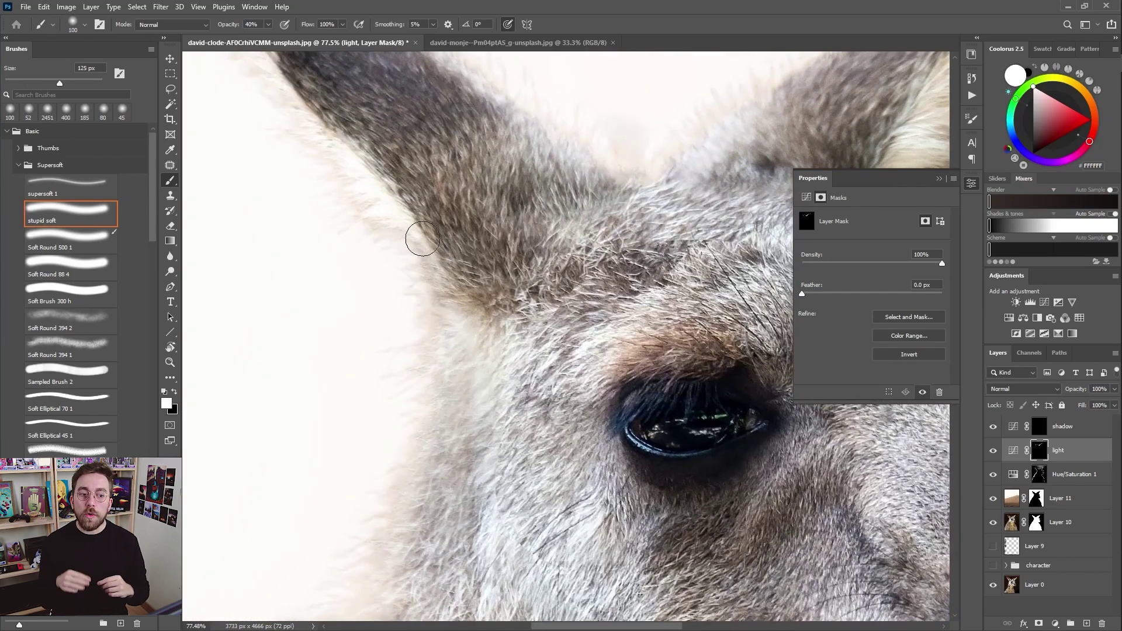
{"action": "left_click_drag", "start_coordinate": [413, 238], "coordinate": [431, 281]}
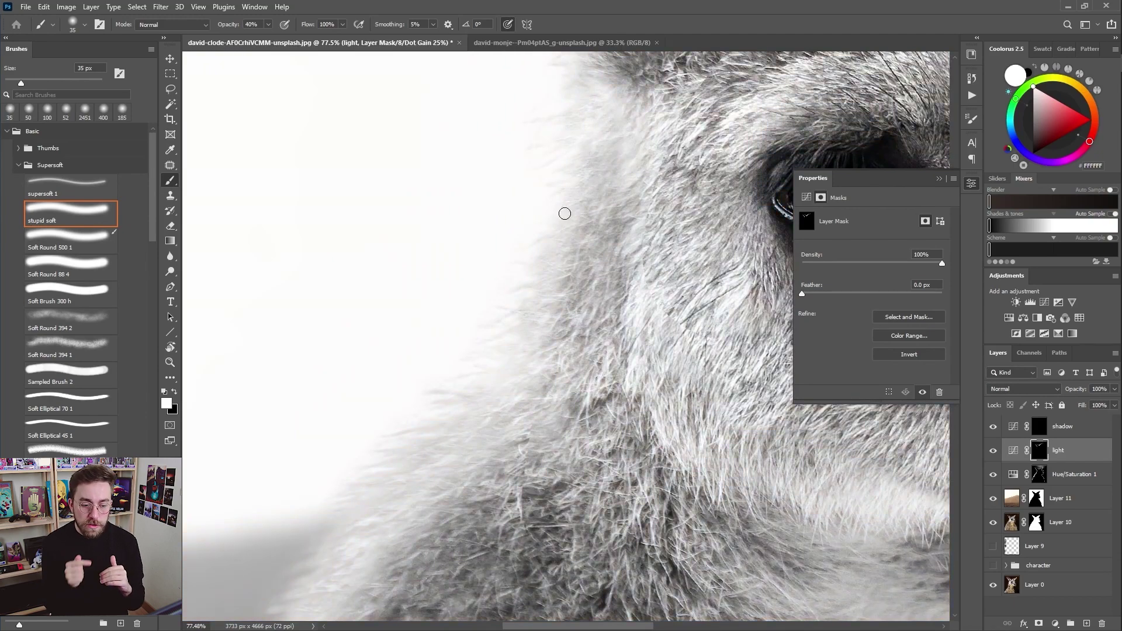
{"action": "mouse_move", "coordinate": [564, 213]}
{"action": "left_mouse_down"}
{"action": "mouse_move", "coordinate": [598, 244]}
{"action": "mouse_move", "coordinate": [512, 371]}
{"action": "left_mouse_up"}
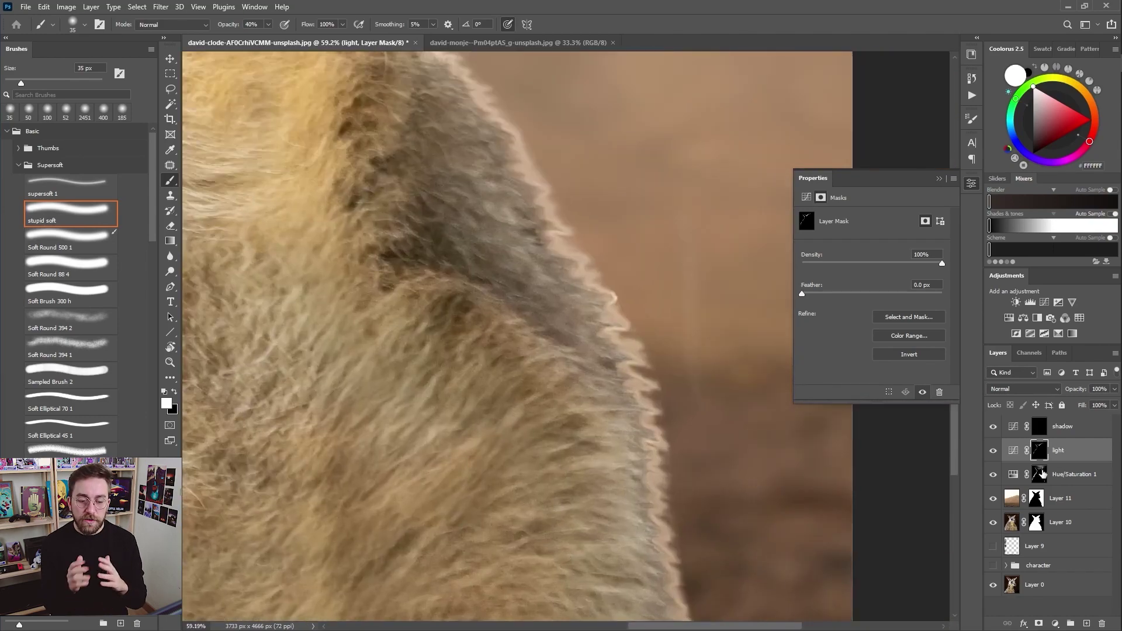
Lasso the stray light streak beside the right-hand shoulder and clear it from the Hue/Saturation mask
{"action": "left_click", "coordinate": [1039, 474]}
{"action": "key", "text": "l"}
{"action": "left_click", "coordinate": [1036, 522], "text": "ctrl"}
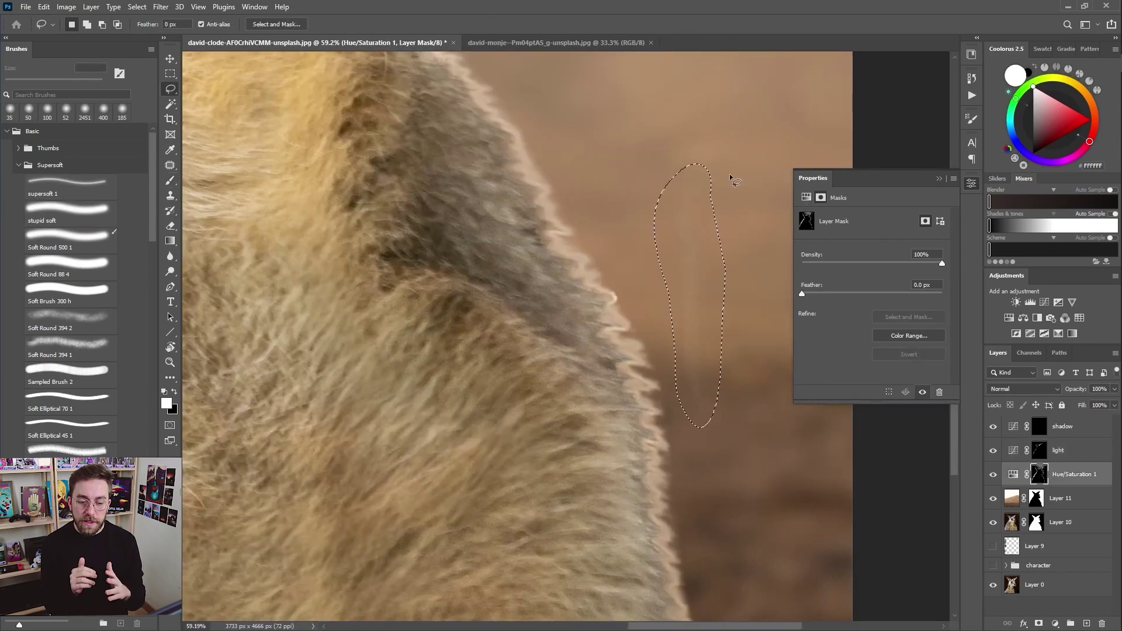
{"action": "left_click", "coordinate": [1036, 522], "text": "alt"}
{"action": "left_click", "coordinate": [1036, 521], "text": "alt"}
Isolate the Hue/Saturation mask and try softening its right-hand rim with a 608 px Blur tool at 100% strength
{"action": "key", "text": "r"}
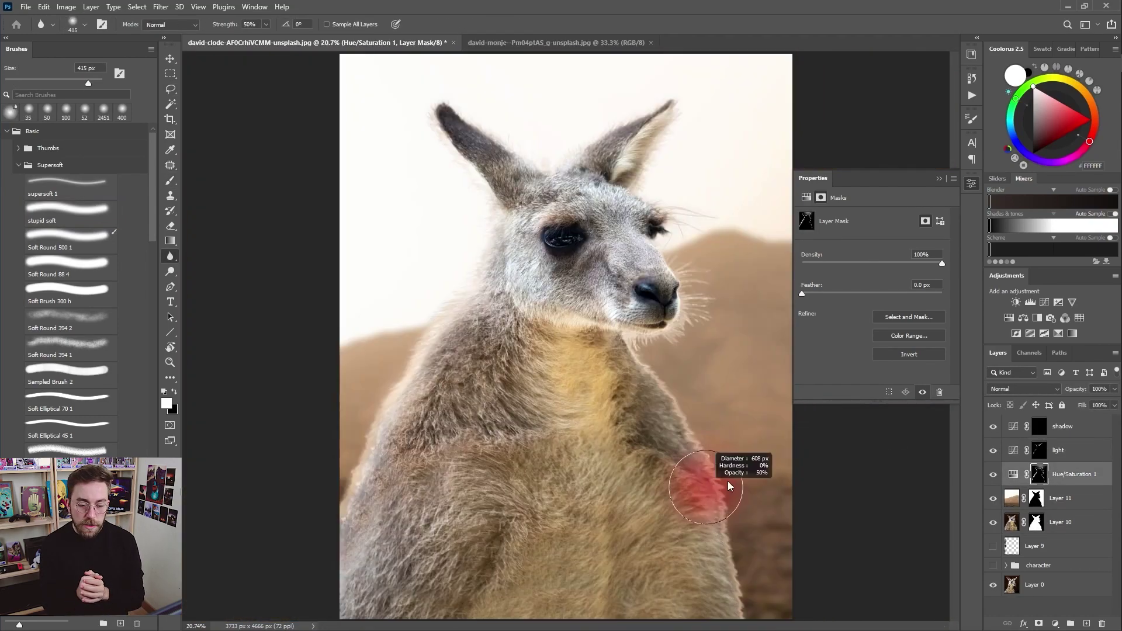
{"action": "left_click", "coordinate": [1039, 474], "text": "alt"}
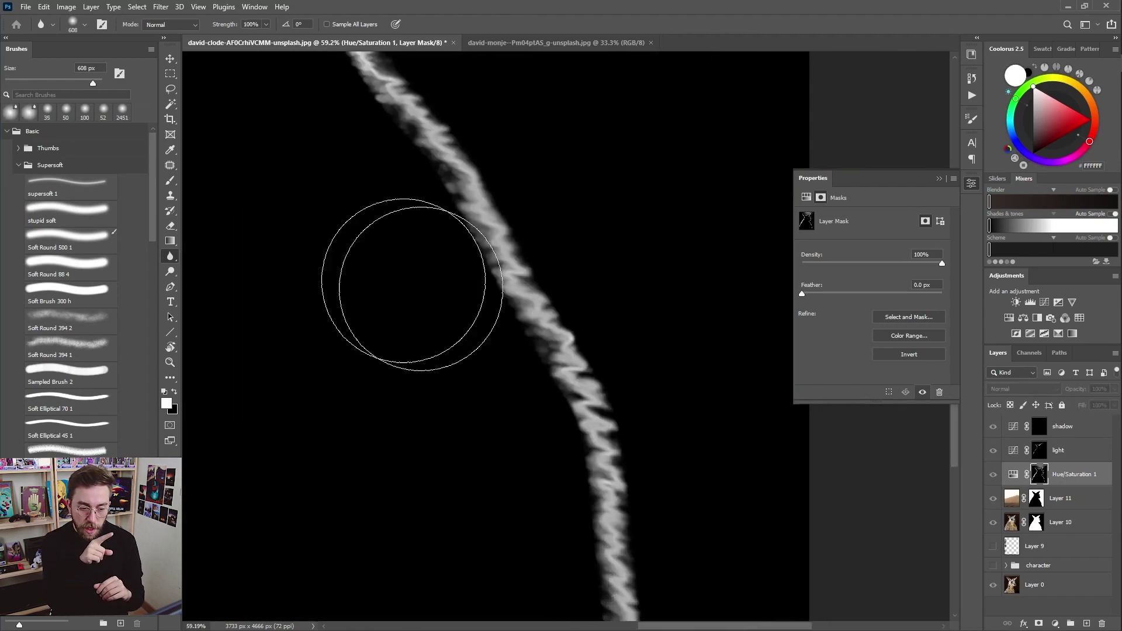
{"action": "key", "text": "period"}
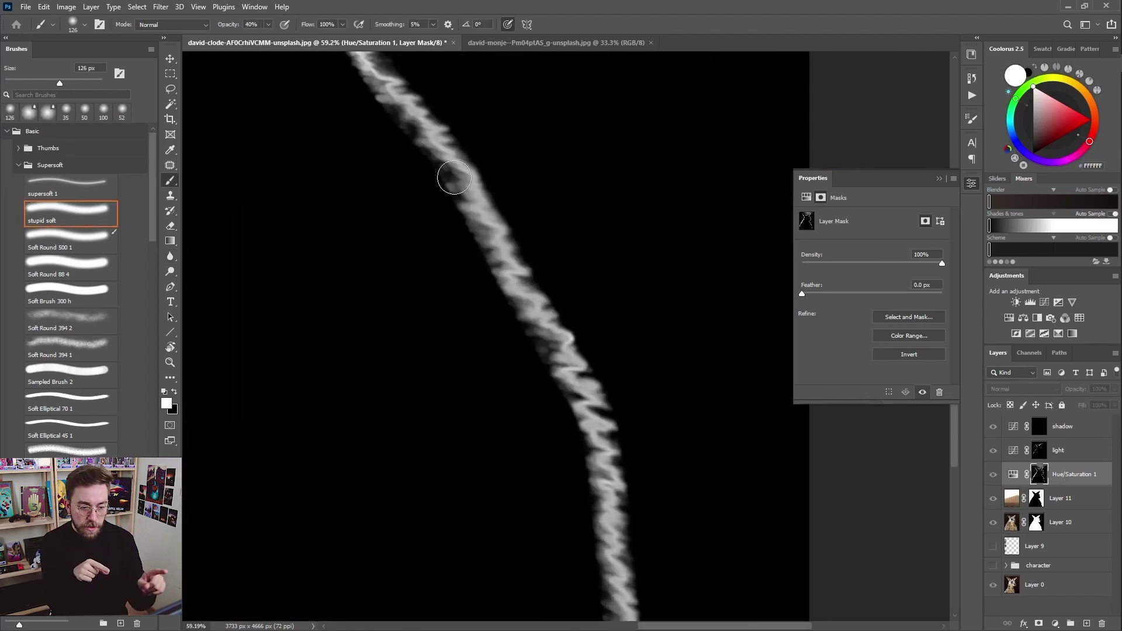
{"action": "key", "text": "ctrl+z"}
Paint a faint glow and fine strokes inside the right-hand shoulder rim on the isolated mask at 100% opacity and 1% flow
{"action": "left_click_drag", "start_coordinate": [450, 203], "coordinate": [582, 440]}
{"action": "left_click_drag", "start_coordinate": [431, 135], "coordinate": [445, 326]}
{"action": "key", "text": "bracketleft"}
{"action": "key", "text": "bracketleft"}
{"action": "key", "text": "bracketleft"}
{"action": "key", "text": "bracketleft"}
{"action": "key", "text": "bracketleft"}
{"action": "key", "text": "bracketleft"}
{"action": "key", "text": "bracketleft"}
{"action": "key", "text": "bracketleft"}
{"action": "key", "text": "bracketleft"}
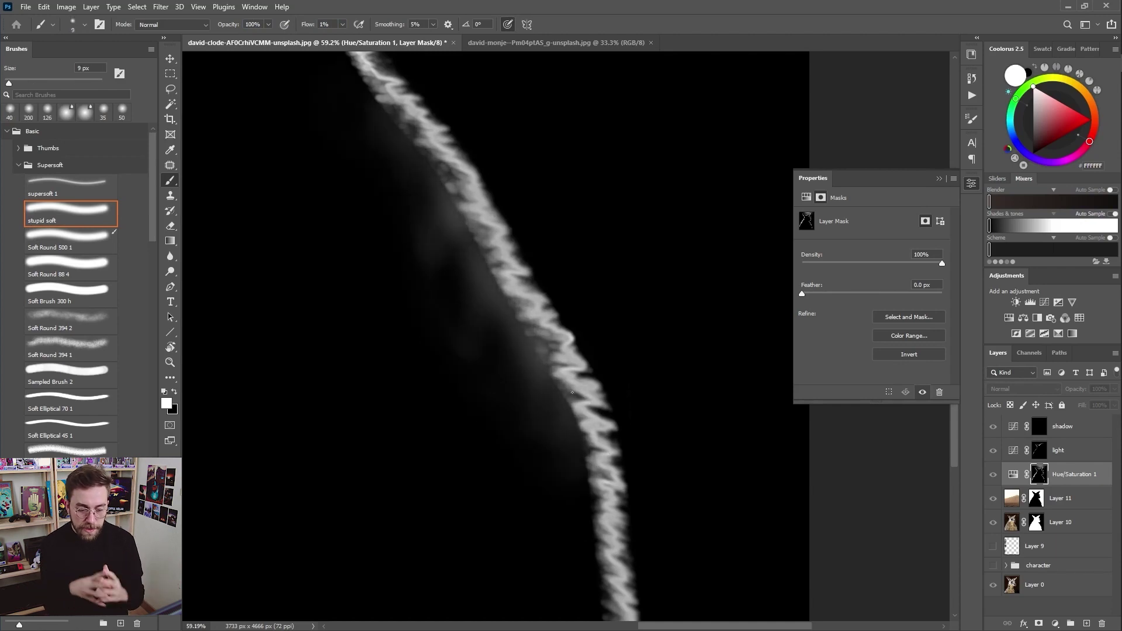
{"action": "key", "text": "bracketright"}
{"action": "left_click_drag", "start_coordinate": [588, 398], "coordinate": [528, 322]}
{"action": "left_click_drag", "start_coordinate": [438, 192], "coordinate": [459, 214]}
Return to the full image view and blend the right-hand shoulder rim with the 30 px soft brush at 3% flow
{"action": "left_click", "coordinate": [1039, 474], "text": "alt"}
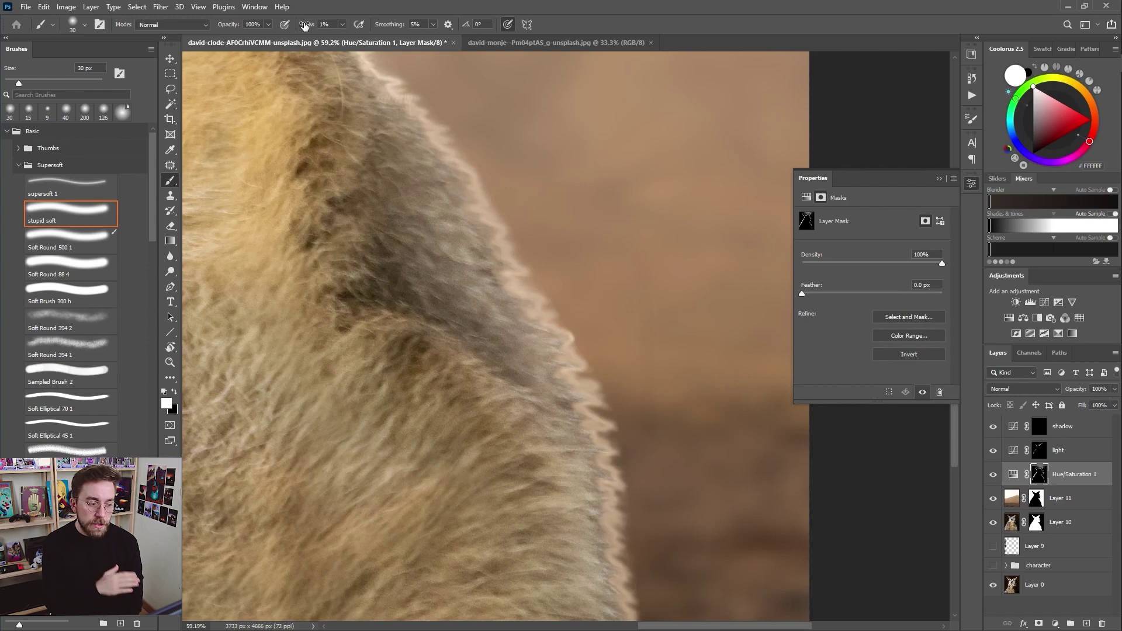
{"action": "left_click_drag", "start_coordinate": [600, 416], "coordinate": [531, 301]}
{"action": "left_click_drag", "start_coordinate": [546, 342], "coordinate": [499, 310]}
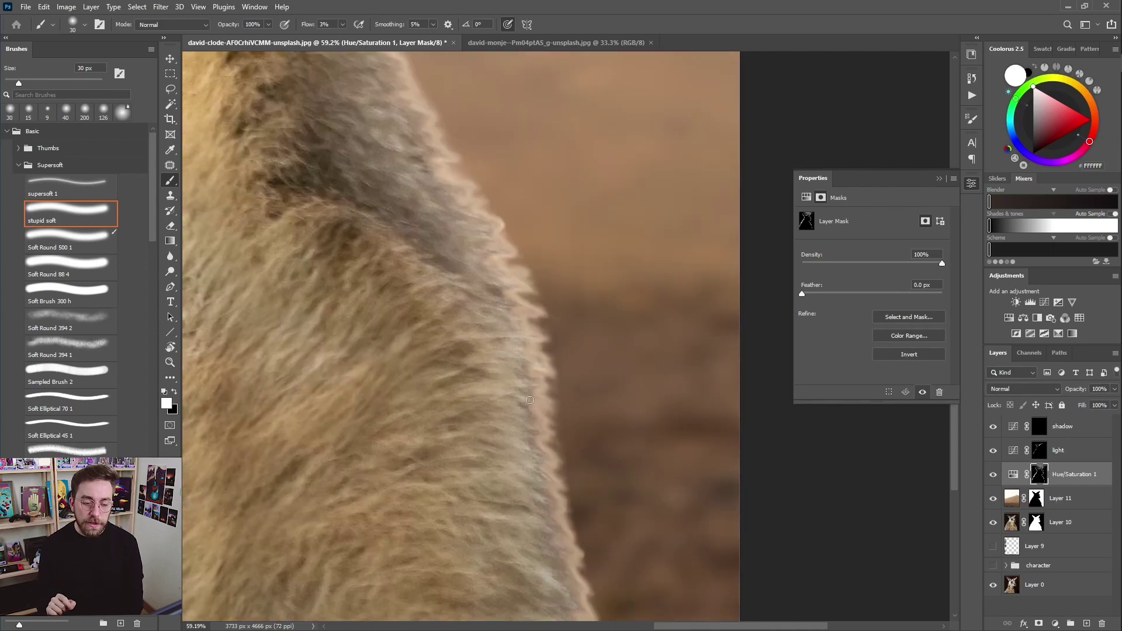
Blend the right-hand shoulder rim on the Hue/Saturation 1 mask with larger soft brush strokes at 3% flow and compare the layer's effect
{"action": "left_click_drag", "start_coordinate": [535, 386], "coordinate": [530, 412]}
{"action": "mouse_move", "coordinate": [570, 614]}
{"action": "left_mouse_down"}
{"action": "mouse_move", "coordinate": [547, 436]}
{"action": "mouse_move", "coordinate": [553, 339]}
{"action": "mouse_move", "coordinate": [420, 77]}
{"action": "left_mouse_up"}
{"action": "key", "text": "bracketright"}
{"action": "key", "text": "bracketright"}
{"action": "key", "text": "bracketright"}
{"action": "key", "text": "bracketright"}
{"action": "left_click_drag", "start_coordinate": [420, 77], "coordinate": [504, 326]}
{"action": "left_click_drag", "start_coordinate": [365, 181], "coordinate": [557, 460]}
{"action": "scroll", "coordinate": [484, 102], "scroll_direction": "down", "scroll_amount": 13}
{"action": "left_click_drag", "start_coordinate": [444, 289], "coordinate": [493, 289]}
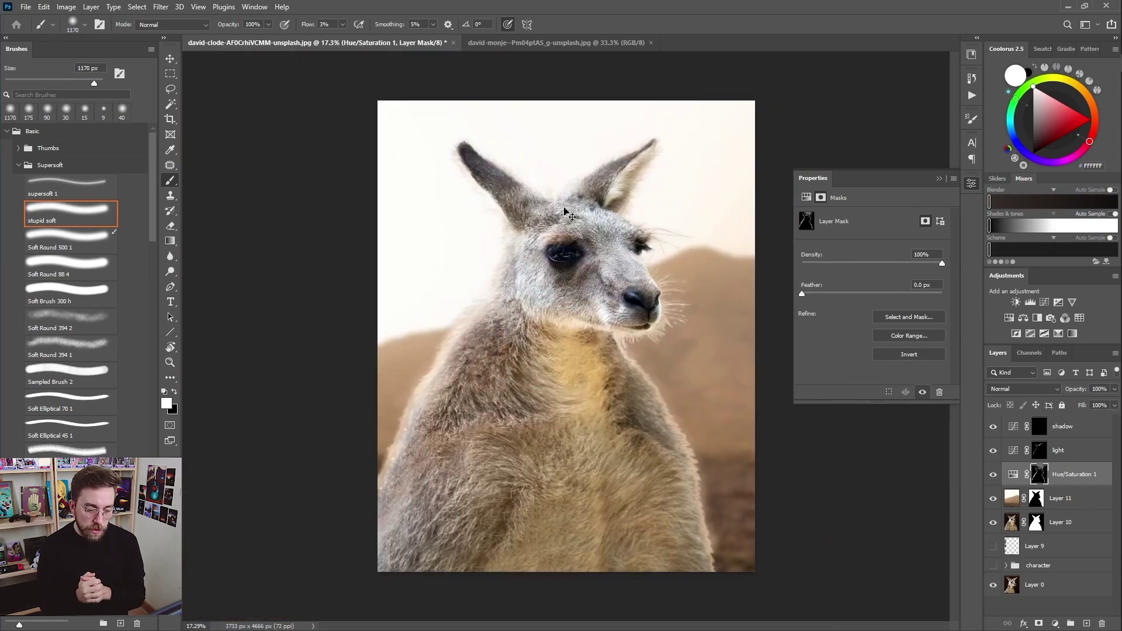
{"action": "left_click", "coordinate": [993, 475]}
{"action": "left_click", "coordinate": [993, 475]}
{"action": "scroll", "coordinate": [627, 488], "scroll_direction": "up", "scroll_amount": 1}
Select the shadow mask, load Layer 10's mask as a selection and paint faint shadow strokes over the kangaroo's body
{"action": "left_click", "coordinate": [1040, 427]}
{"action": "left_click", "coordinate": [1036, 522], "text": "ctrl"}
{"action": "key", "text": "shift+9"}
{"action": "key", "text": "shift+2"}
{"action": "key", "text": "2"}
{"action": "mouse_move", "coordinate": [629, 555]}
{"action": "left_mouse_down"}
{"action": "mouse_move", "coordinate": [732, 565]}
{"action": "mouse_move", "coordinate": [630, 450]}
{"action": "left_mouse_up"}
{"action": "scroll", "coordinate": [630, 541], "scroll_direction": "up", "scroll_amount": 4}
{"action": "left_click_drag", "start_coordinate": [489, 501], "coordinate": [438, 501]}
{"action": "left_click_drag", "start_coordinate": [487, 436], "coordinate": [422, 544]}
{"action": "left_click_drag", "start_coordinate": [567, 209], "coordinate": [578, 276]}
Preview the image in grayscale and set the brush to airbrush-style build-up with 100% opacity and 9% flow
{"action": "key", "text": "ctrl+y"}
{"action": "key", "text": "0"}
{"action": "left_click", "coordinate": [359, 24]}
{"action": "left_click_drag", "start_coordinate": [308, 24], "coordinate": [261, 35]}
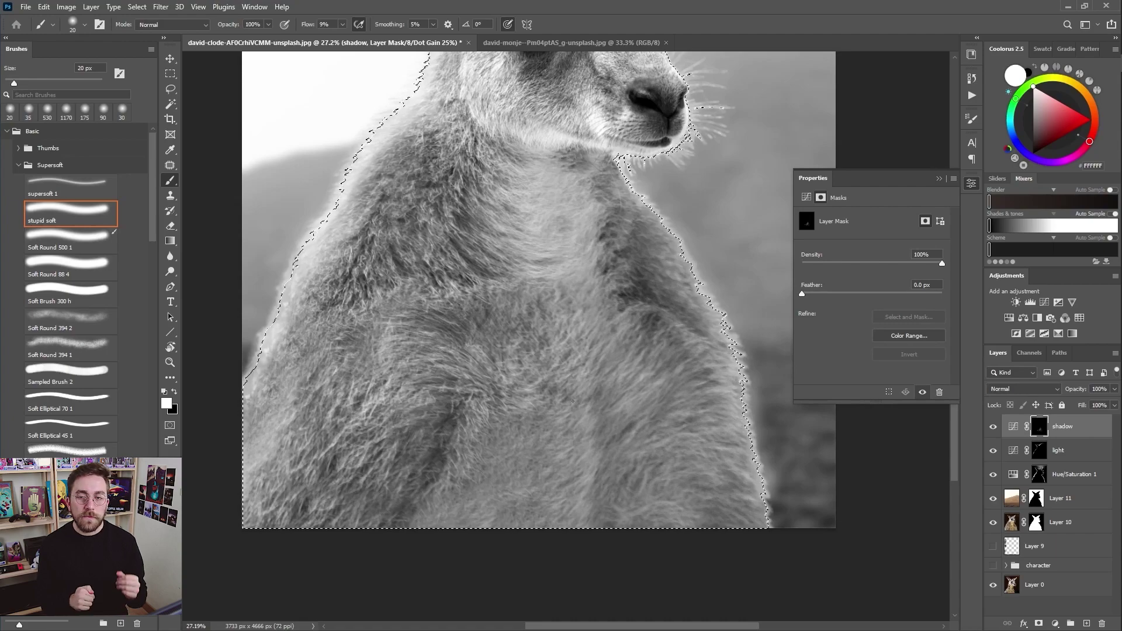
Add a new empty layer above the shadow layer
{"action": "left_click", "coordinate": [1060, 498]}
{"action": "left_click", "coordinate": [1063, 544]}
{"action": "left_click", "coordinate": [1063, 427]}
{"action": "left_click", "coordinate": [1087, 623]}
Compare the individual colour channels, load one channel's tones as a selection and turn it into a layer mask on Layer 12
{"action": "left_click", "coordinate": [1029, 353]}
{"action": "left_click", "coordinate": [1024, 439]}
{"action": "left_click", "coordinate": [991, 418]}
{"action": "left_click", "coordinate": [991, 440]}
{"action": "left_click", "coordinate": [991, 440]}
{"action": "left_click", "coordinate": [992, 418]}
{"action": "left_click", "coordinate": [991, 396]}
{"action": "left_click", "coordinate": [993, 441]}
{"action": "left_click", "coordinate": [1007, 397], "text": "ctrl"}
{"action": "left_click", "coordinate": [998, 353]}
{"action": "left_click", "coordinate": [1039, 624]}
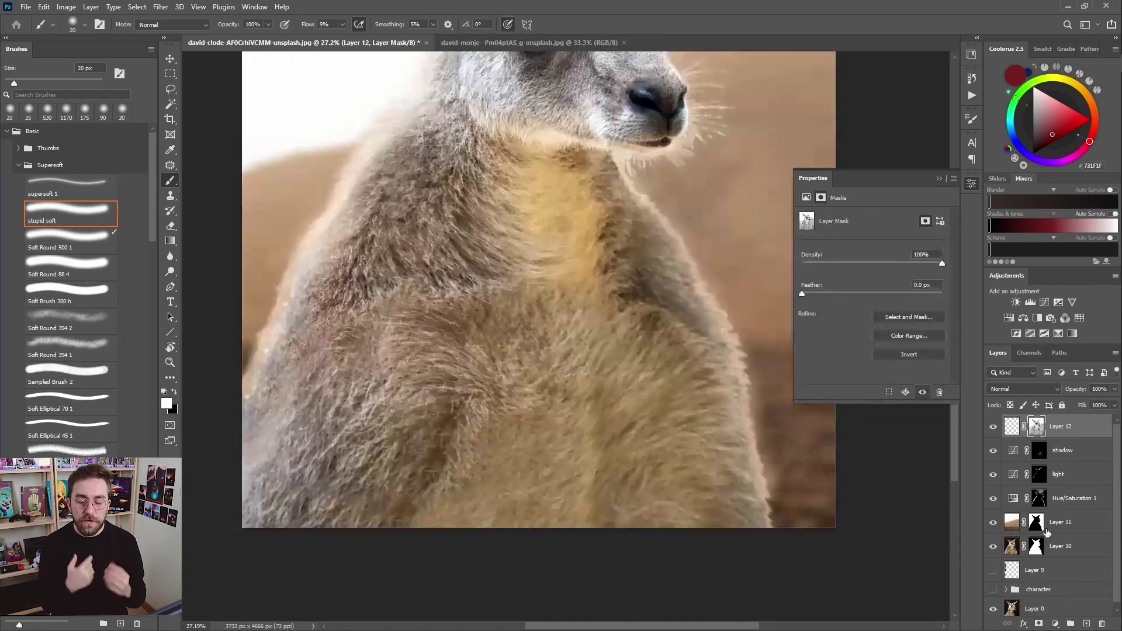
Rework Layer 12's mask to show the kangaroo's inverted tones on a black background and copy that mask onto the shadow layer
{"action": "left_click", "coordinate": [1036, 427], "text": "ctrl"}
{"action": "right_click", "coordinate": [494, 257]}
{"action": "key", "text": "Escape"}
{"action": "key", "text": "l"}
{"action": "right_click", "coordinate": [517, 267]}
{"action": "left_click", "coordinate": [561, 274]}
{"action": "left_click_drag", "start_coordinate": [1035, 435], "coordinate": [1040, 451]}
{"action": "scroll", "coordinate": [561, 362], "scroll_direction": "down", "scroll_amount": 10}
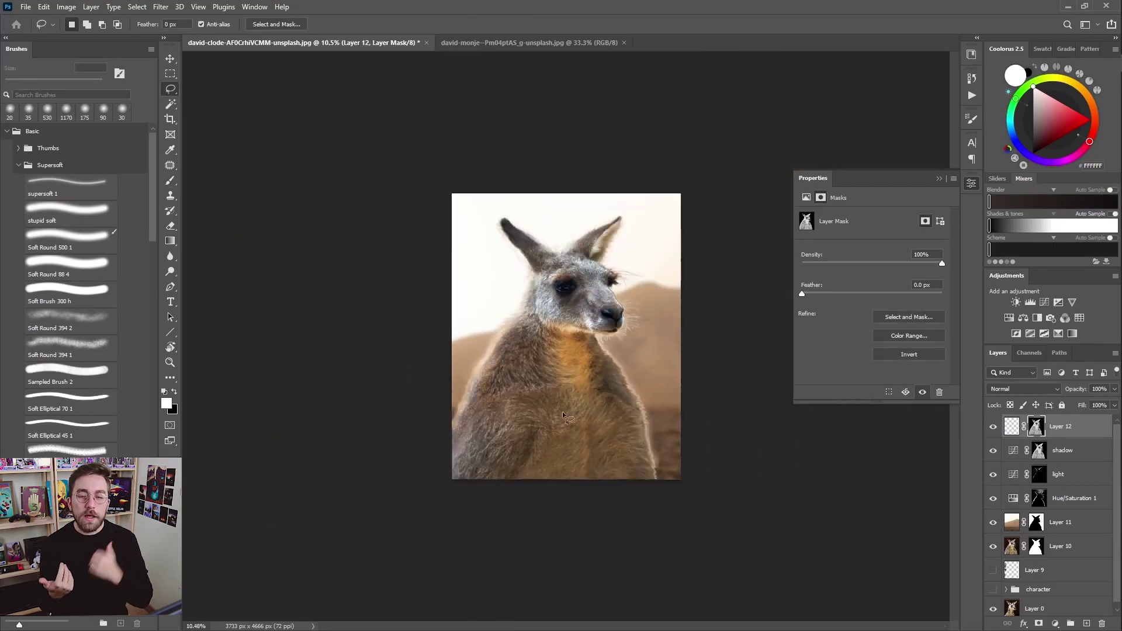
Hide Layer 12, select the shadow mask and test its inverted version before restoring it
{"action": "scroll", "coordinate": [561, 363], "scroll_direction": "up", "scroll_amount": 9}
{"action": "left_click", "coordinate": [993, 426]}
{"action": "left_click", "coordinate": [1054, 457]}
{"action": "key", "text": "ctrl+i"}
{"action": "key", "text": "ctrl+i"}
Paint the kangaroo's head out of the shadow mask in black with a 708 px soft brush at 100% flow
{"action": "left_click_drag", "start_coordinate": [588, 177], "coordinate": [586, 233]}
{"action": "key", "text": "b"}
{"action": "left_click_drag", "start_coordinate": [581, 235], "coordinate": [592, 236]}
{"action": "key", "text": "x"}
{"action": "mouse_move", "coordinate": [725, 303]}
{"action": "left_mouse_down"}
{"action": "mouse_move", "coordinate": [643, 305]}
{"action": "mouse_move", "coordinate": [514, 262]}
{"action": "mouse_move", "coordinate": [593, 310]}
{"action": "left_mouse_up"}
{"action": "key", "text": "x"}
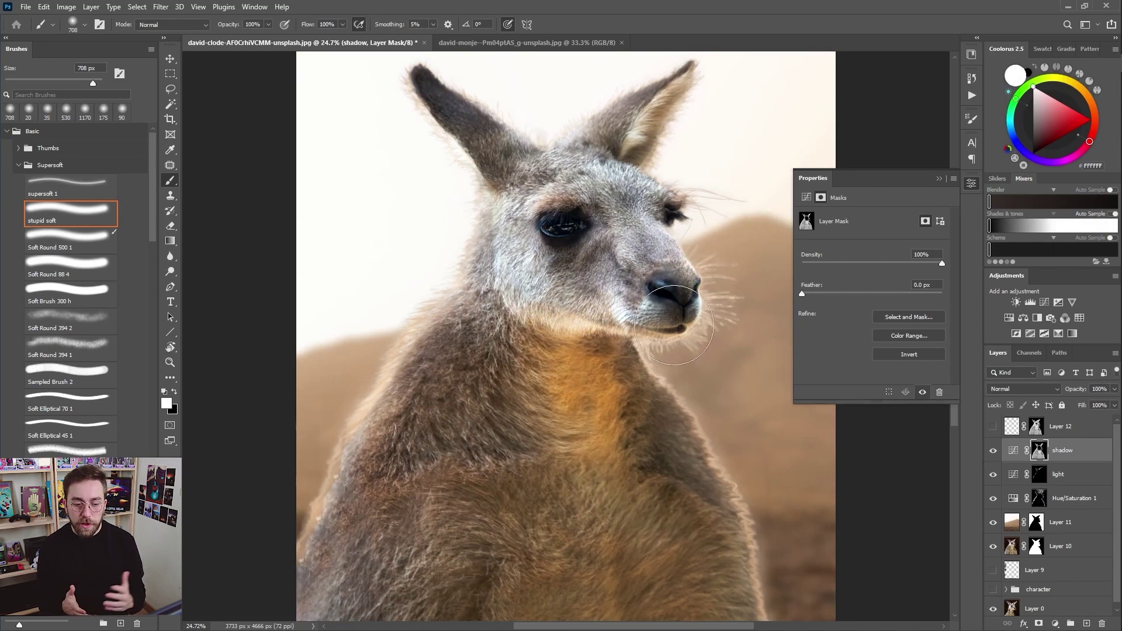
{"action": "key", "text": "x"}
{"action": "left_click_drag", "start_coordinate": [674, 325], "coordinate": [642, 319]}
{"action": "left_click", "coordinate": [1038, 451], "text": "alt"}
{"action": "left_click_drag", "start_coordinate": [644, 235], "coordinate": [609, 96]}
{"action": "left_click", "coordinate": [1038, 451], "text": "alt"}
{"action": "left_click_drag", "start_coordinate": [532, 380], "coordinate": [637, 249]}
{"action": "key", "text": "ctrl+0"}
Shift the shadow curve's black point to input 32 and return to the layer's mask with the Blur tool
{"action": "left_click", "coordinate": [1013, 451]}
{"action": "left_click_drag", "start_coordinate": [826, 359], "coordinate": [863, 361]}
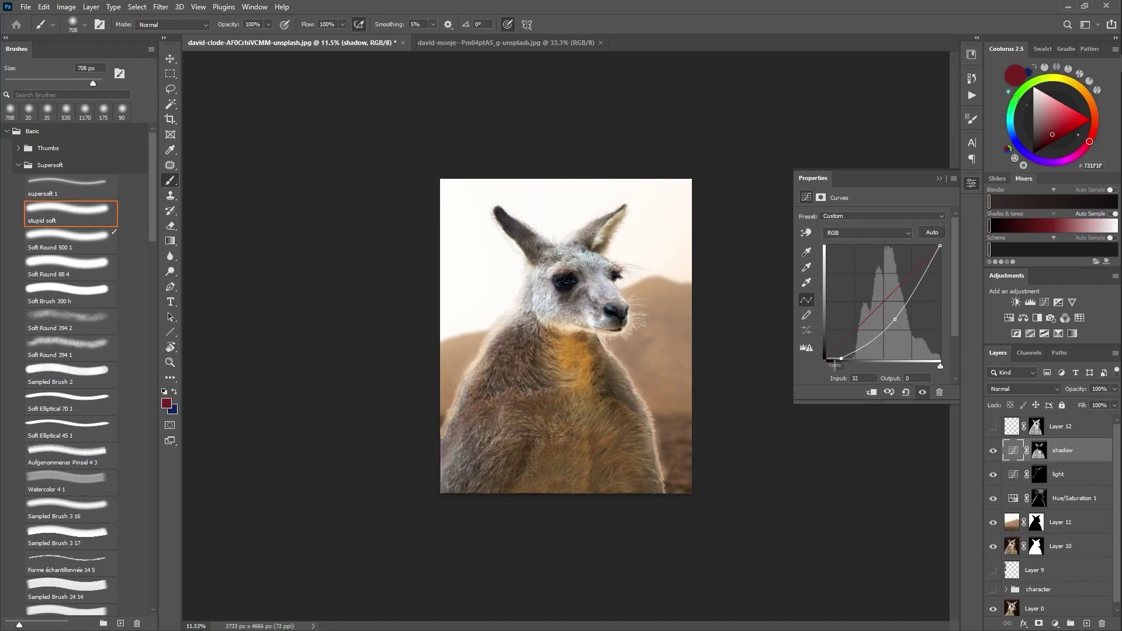
{"action": "left_click", "coordinate": [1038, 451]}
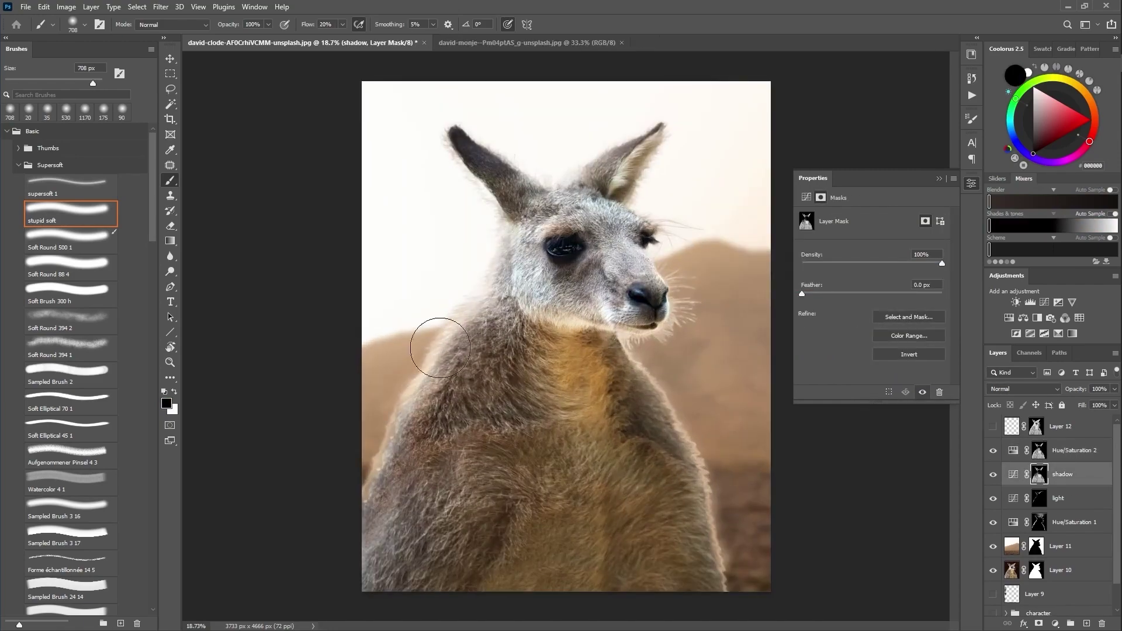
{"action": "key", "text": "r"}
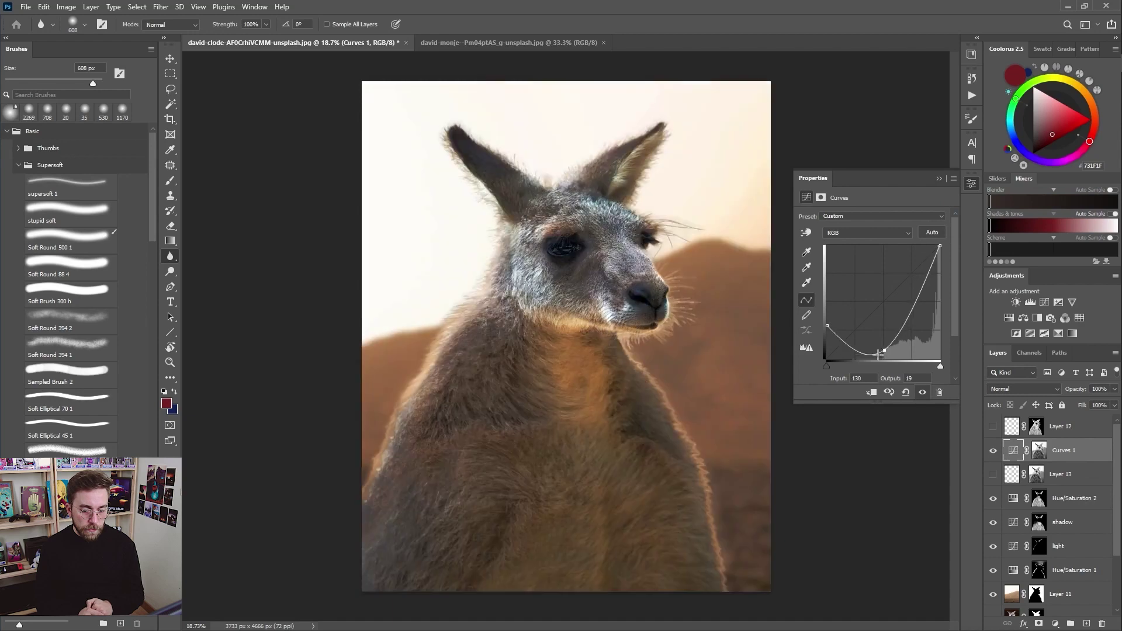
Reshape the Curves 1 curve, easing its darkening by raising the midpoint and black point while keeping the highlight at the top end
{"action": "left_click_drag", "start_coordinate": [826, 345], "coordinate": [818, 339]}
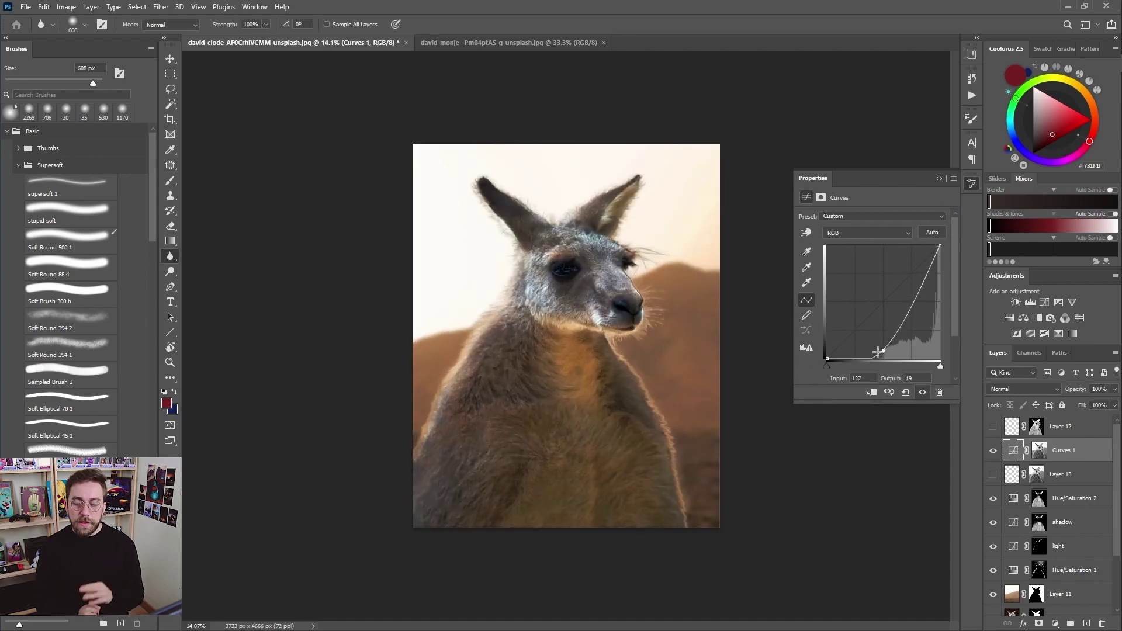
{"action": "left_click_drag", "start_coordinate": [884, 352], "coordinate": [855, 353]}
{"action": "mouse_move", "coordinate": [940, 245]}
{"action": "left_mouse_down"}
{"action": "mouse_move", "coordinate": [943, 318]}
{"action": "mouse_move", "coordinate": [940, 245]}
{"action": "left_mouse_up"}
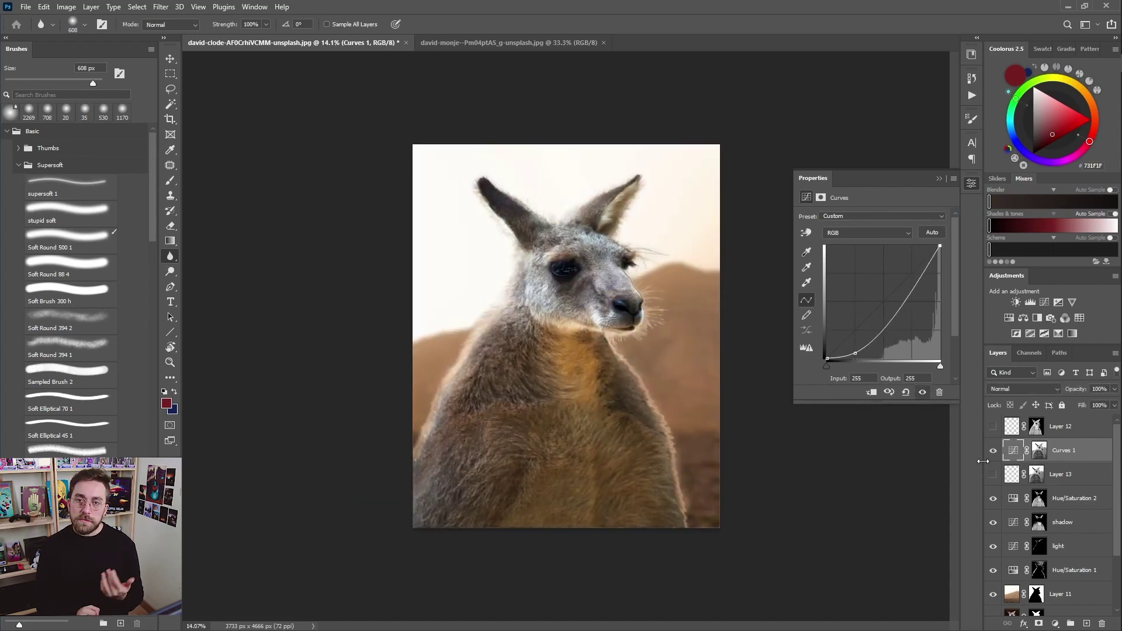
{"action": "left_click_drag", "start_coordinate": [855, 353], "coordinate": [847, 329]}
{"action": "mouse_move", "coordinate": [827, 358]}
{"action": "left_mouse_down"}
{"action": "mouse_move", "coordinate": [817, 334]}
{"action": "mouse_move", "coordinate": [821, 346]}
{"action": "left_mouse_up"}
{"action": "left_click_drag", "start_coordinate": [939, 245], "coordinate": [956, 220]}
Load the Hue/Saturation 1 mask as a selection for the Curves 1 mask, invert it and modify its edge
{"action": "left_click", "coordinate": [1040, 571], "text": "ctrl"}
{"action": "left_click", "coordinate": [1039, 450]}
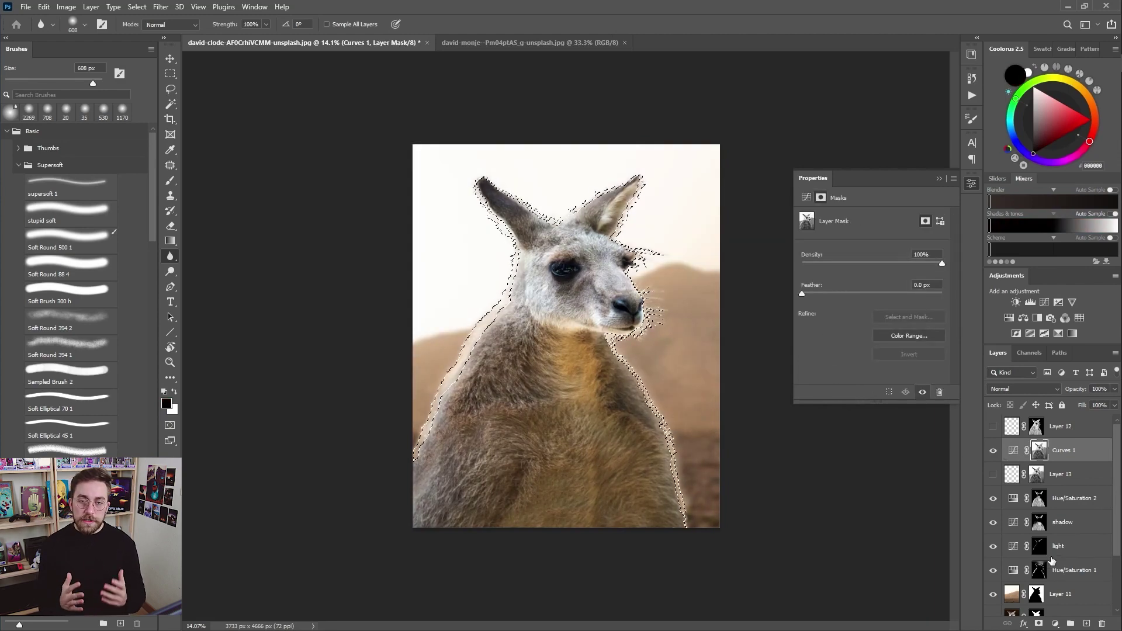
{"action": "key", "text": "l"}
{"action": "right_click", "coordinate": [550, 333]}
{"action": "left_click", "coordinate": [575, 352]}
{"action": "left_click", "coordinate": [137, 7]}
{"action": "mouse_move", "coordinate": [154, 183]}
{"action": "left_click", "coordinate": [279, 215]}
{"action": "key", "text": "Return"}
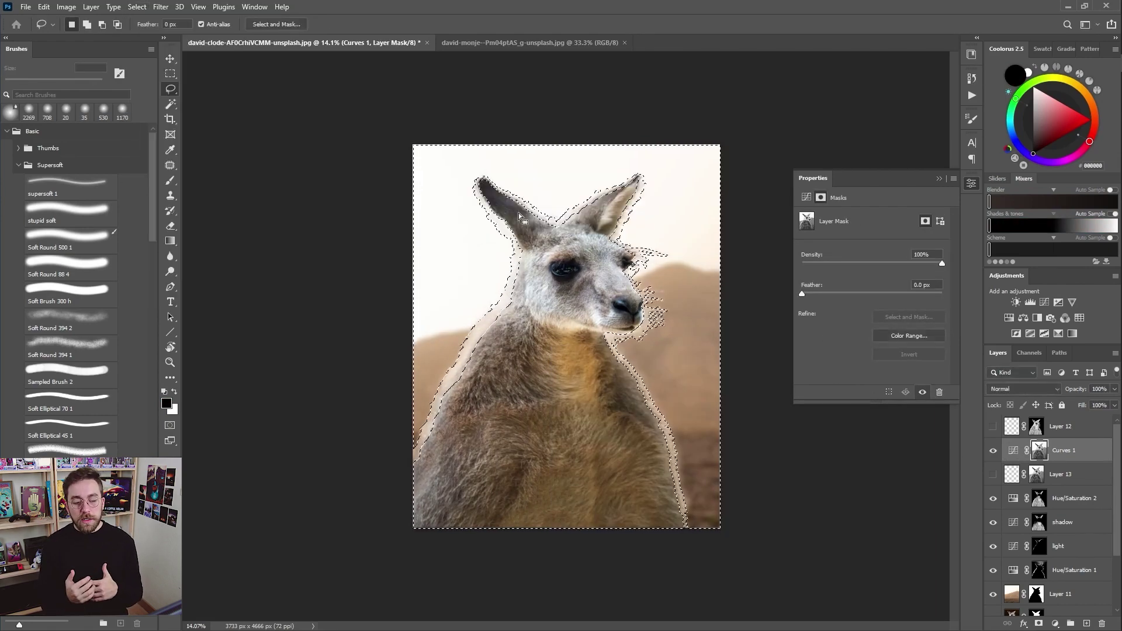
Fill the selected area of the Curves 1 mask with black, deselect, and brighten the curve with a point at input 77, output 144
{"action": "key", "text": "x"}
{"action": "key", "text": "Delete"}
{"action": "key", "text": "ctrl+d"}
{"action": "left_click", "coordinate": [1013, 451]}
{"action": "mouse_move", "coordinate": [847, 328]}
{"action": "left_mouse_down"}
{"action": "mouse_move", "coordinate": [840, 310]}
{"action": "mouse_move", "coordinate": [843, 320]}
{"action": "mouse_move", "coordinate": [802, 339]}
{"action": "mouse_move", "coordinate": [862, 293]}
{"action": "left_mouse_up"}
Flatten and rotate the brush tip and paint along the left-hand shoulder rim on the Curves 1 mask
{"action": "scroll", "coordinate": [439, 418], "scroll_direction": "up", "scroll_amount": 8}
{"action": "key", "text": "b"}
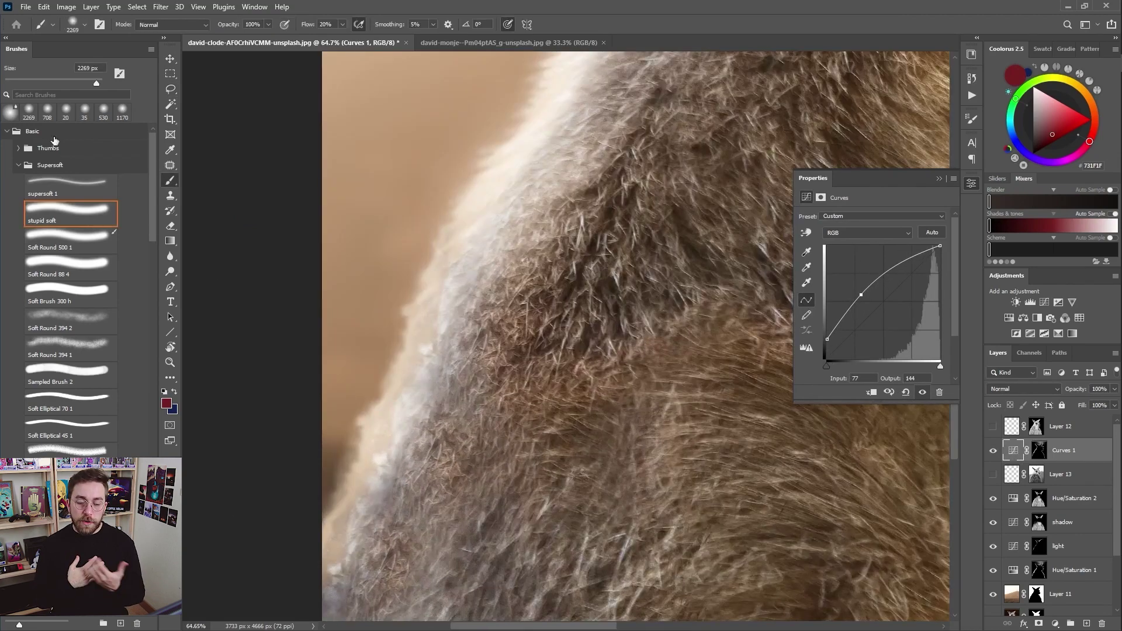
{"action": "left_click", "coordinate": [29, 111]}
{"action": "left_click", "coordinate": [1039, 450]}
{"action": "right_click", "coordinate": [529, 287]}
{"action": "left_click_drag", "start_coordinate": [561, 311], "coordinate": [561, 319]}
{"action": "left_click_drag", "start_coordinate": [571, 321], "coordinate": [567, 312]}
{"action": "mouse_move", "coordinate": [471, 328]}
{"action": "left_mouse_down"}
{"action": "mouse_move", "coordinate": [431, 345]}
{"action": "mouse_move", "coordinate": [403, 391]}
{"action": "mouse_move", "coordinate": [413, 394]}
{"action": "left_mouse_up"}
Enlarge the flattened brush and paint a broader pass up the left-hand shoulder rim
{"action": "key", "text": "bracketright"}
{"action": "key", "text": "bracketright"}
{"action": "key", "text": "bracketright"}
{"action": "key", "text": "bracketright"}
{"action": "key", "text": "bracketright"}
{"action": "mouse_move", "coordinate": [387, 434]}
{"action": "left_mouse_down"}
{"action": "mouse_move", "coordinate": [346, 508]}
{"action": "mouse_move", "coordinate": [472, 329]}
{"action": "left_mouse_up"}
{"action": "mouse_move", "coordinate": [498, 310]}
{"action": "left_mouse_down"}
{"action": "mouse_move", "coordinate": [473, 345]}
{"action": "mouse_move", "coordinate": [492, 337]}
{"action": "left_mouse_up"}
Re-angle the flattened tip to follow the left-hand shoulder, paint more rim light strokes and compare the image with Curves 1 hidden
{"action": "right_click", "coordinate": [517, 275]}
{"action": "left_click_drag", "start_coordinate": [550, 313], "coordinate": [554, 316]}
{"action": "left_click_drag", "start_coordinate": [529, 260], "coordinate": [463, 364]}
{"action": "mouse_move", "coordinate": [526, 260]}
{"action": "left_mouse_down"}
{"action": "mouse_move", "coordinate": [495, 306]}
{"action": "mouse_move", "coordinate": [448, 334]}
{"action": "left_mouse_up"}
{"action": "right_click", "coordinate": [534, 235]}
{"action": "left_click_drag", "start_coordinate": [571, 260], "coordinate": [578, 267]}
{"action": "mouse_move", "coordinate": [469, 366]}
{"action": "left_mouse_down"}
{"action": "mouse_move", "coordinate": [438, 418]}
{"action": "mouse_move", "coordinate": [442, 479]}
{"action": "left_mouse_up"}
{"action": "left_click_drag", "start_coordinate": [517, 313], "coordinate": [446, 439]}
{"action": "scroll", "coordinate": [619, 238], "scroll_direction": "down", "scroll_amount": 6}
{"action": "scroll", "coordinate": [618, 242], "scroll_direction": "down", "scroll_amount": 3}
{"action": "left_click", "coordinate": [993, 451]}
{"action": "left_click", "coordinate": [993, 450]}
Paint rim light down the right-hand shoulder on the Curves 1 mask with a flattened 100 px brush angled at -39°
{"action": "mouse_move", "coordinate": [514, 404]}
{"action": "left_mouse_down"}
{"action": "mouse_move", "coordinate": [536, 407]}
{"action": "mouse_move", "coordinate": [502, 334]}
{"action": "left_mouse_up"}
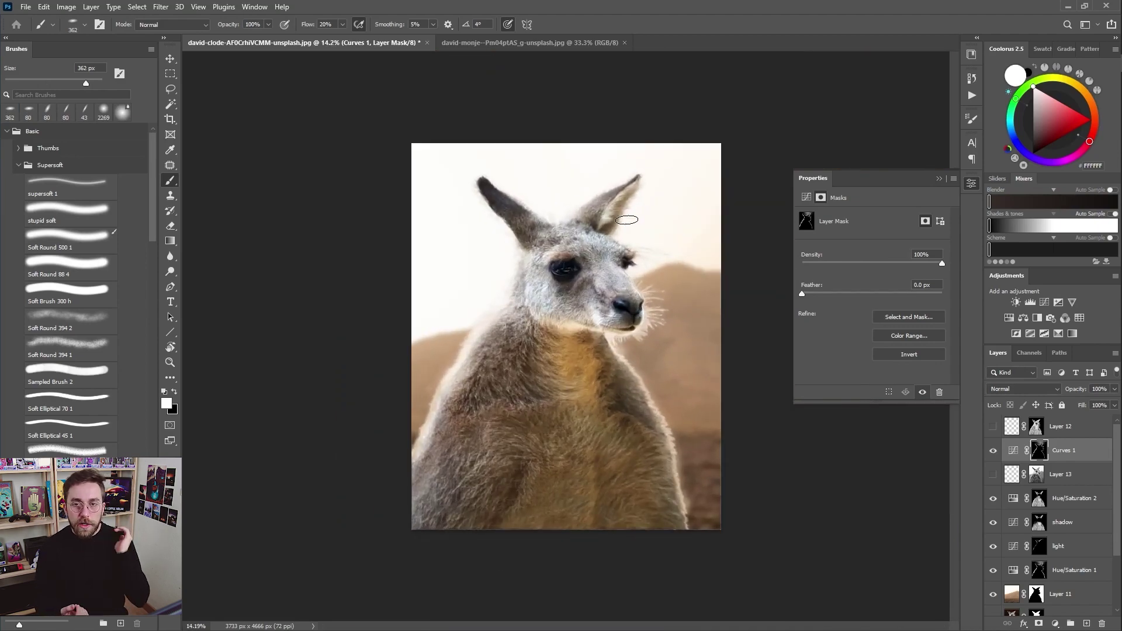
{"action": "scroll", "coordinate": [585, 397], "scroll_direction": "up", "scroll_amount": 6}
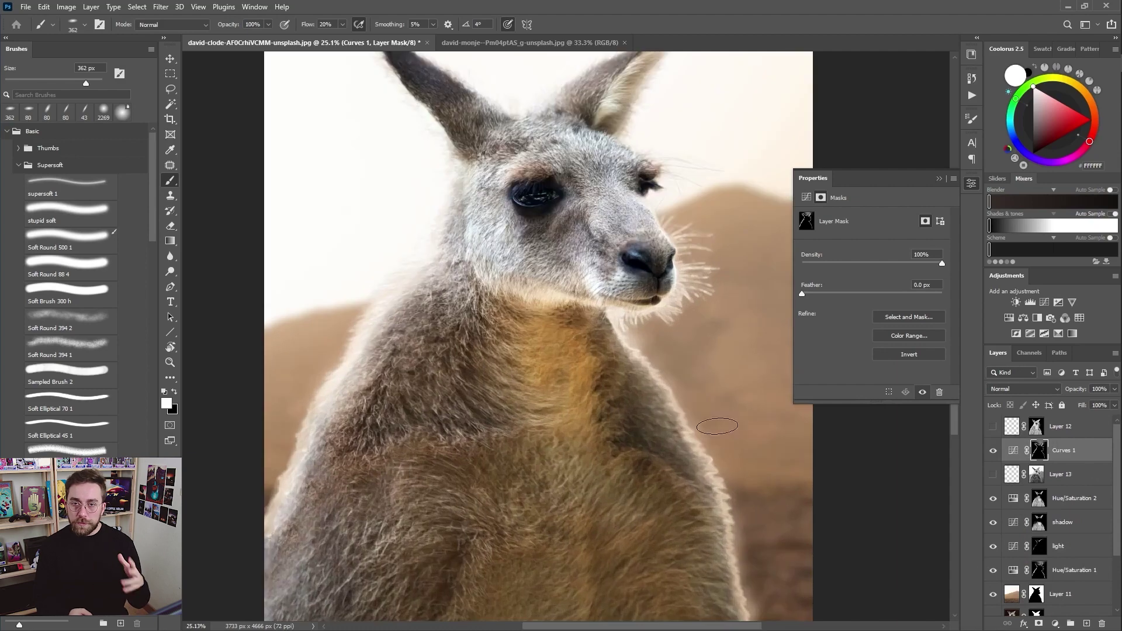
{"action": "right_click", "coordinate": [663, 359]}
{"action": "left_click_drag", "start_coordinate": [681, 394], "coordinate": [686, 398]}
{"action": "left_click_drag", "start_coordinate": [653, 375], "coordinate": [705, 468]}
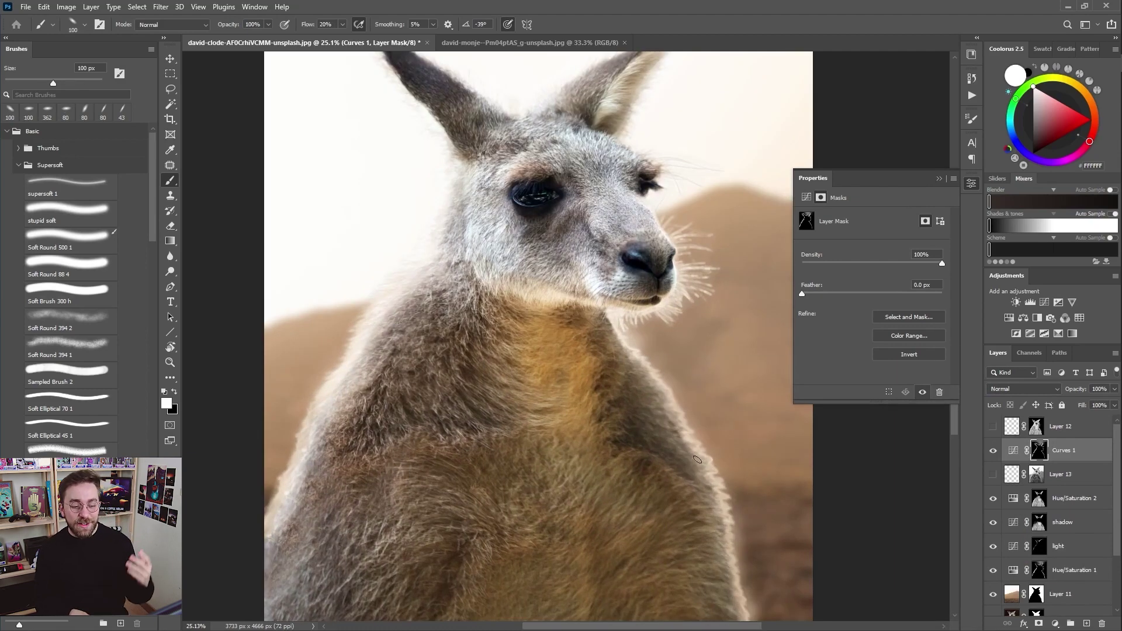
Show Layer 12 and add a Curves adjustment above Curves 1, pulling its midtones to input 130, output 46
{"action": "scroll", "coordinate": [745, 570], "scroll_direction": "down", "scroll_amount": 11}
{"action": "left_click", "coordinate": [993, 427]}
{"action": "left_click", "coordinate": [1013, 451]}
{"action": "left_click", "coordinate": [1044, 302]}
{"action": "left_click_drag", "start_coordinate": [864, 321], "coordinate": [885, 339]}
Replace the Curves 2 mask with a copy of Layer 12's mask, invert it and fill everything outside the kangaroo with black
{"action": "left_click_drag", "start_coordinate": [1036, 427], "coordinate": [1043, 452]}
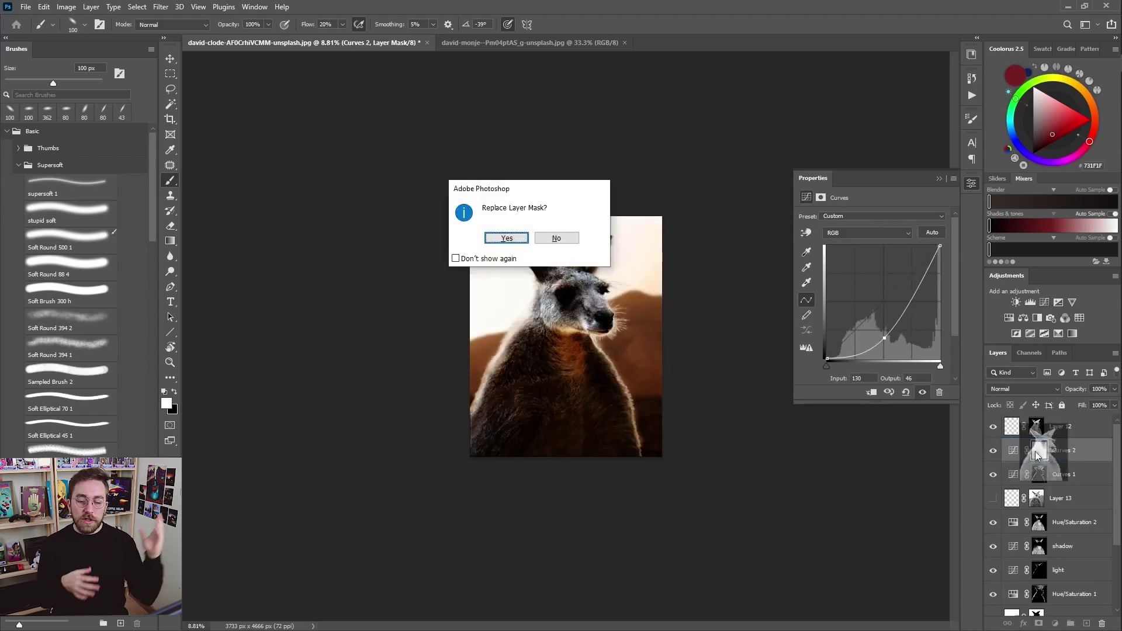
{"action": "key", "text": "Return"}
{"action": "key", "text": "ctrl+i"}
{"action": "left_click", "coordinate": [1039, 546]}
{"action": "left_click", "coordinate": [1039, 546], "text": "ctrl"}
{"action": "left_click", "coordinate": [1040, 450]}
{"action": "key", "text": "ctrl+shift+i"}
{"action": "key", "text": "ctrl+BackSpace"}
{"action": "key", "text": "ctrl+shift+i"}
Lower the output of the Curves 2 white point and set its midpoint to input 88, output 23
{"action": "scroll", "coordinate": [644, 355], "scroll_direction": "up", "scroll_amount": 6}
{"action": "left_click", "coordinate": [1013, 451]}
{"action": "mouse_move", "coordinate": [885, 339]}
{"action": "left_mouse_down"}
{"action": "mouse_move", "coordinate": [876, 331]}
{"action": "mouse_move", "coordinate": [887, 325]}
{"action": "left_mouse_up"}
{"action": "left_click_drag", "start_coordinate": [940, 245], "coordinate": [985, 285]}
{"action": "left_click_drag", "start_coordinate": [888, 325], "coordinate": [878, 343]}
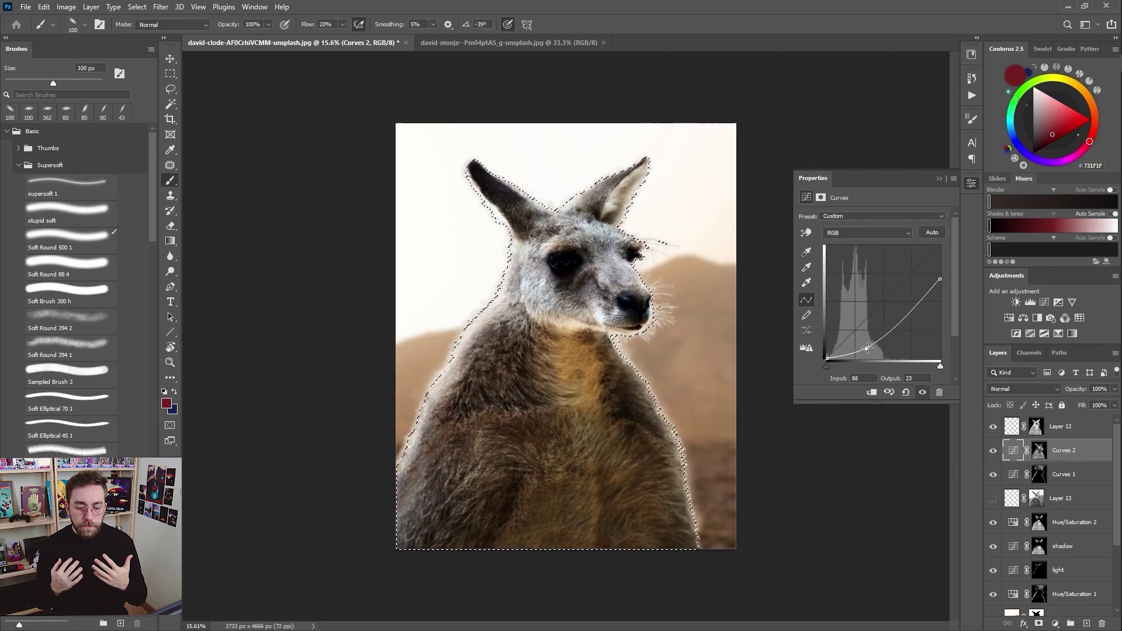
Deselect and erase the head and outer shoulder edges from the Curves 2 mask with a 1538 px soft Eraser at 100% opacity
{"action": "left_click", "coordinate": [170, 89]}
{"action": "left_click", "coordinate": [1040, 451]}
{"action": "left_click", "coordinate": [457, 106]}
{"action": "key", "text": "e"}
{"action": "left_click_drag", "start_coordinate": [583, 333], "coordinate": [601, 188]}
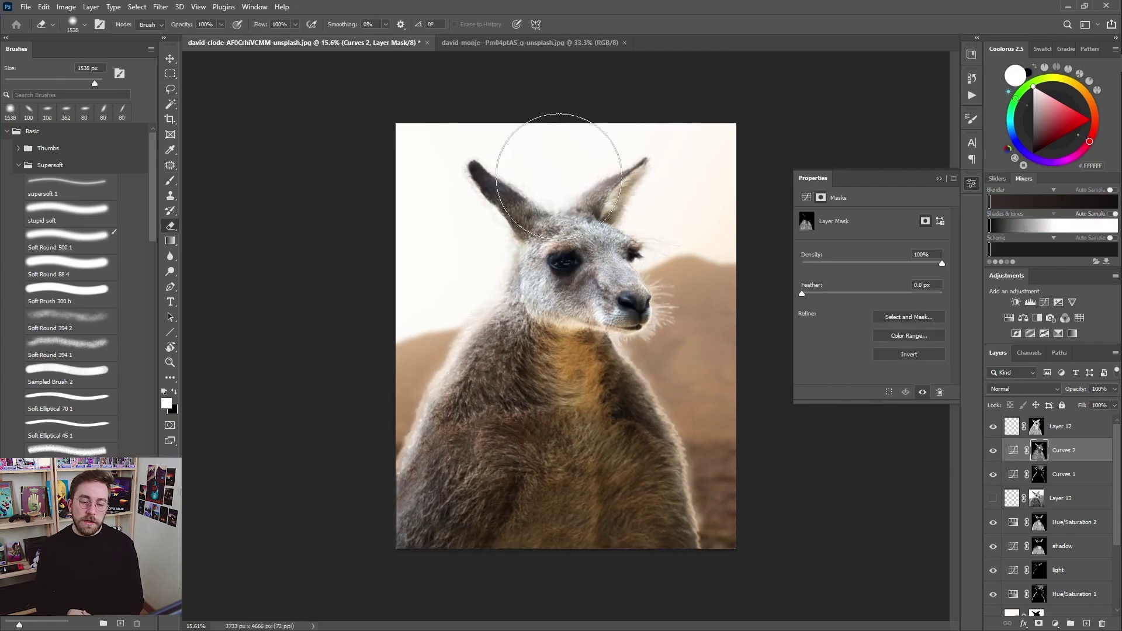
{"action": "left_click_drag", "start_coordinate": [710, 404], "coordinate": [759, 525]}
{"action": "left_click_drag", "start_coordinate": [433, 446], "coordinate": [523, 396]}
Compare the image with Curves 2 hidden and shown, and set the layer's opacity to 50%
{"action": "scroll", "coordinate": [449, 207], "scroll_direction": "down", "scroll_amount": 7}
{"action": "left_click", "coordinate": [994, 451]}
{"action": "left_click", "coordinate": [994, 450]}
{"action": "left_click_drag", "start_coordinate": [1099, 389], "coordinate": [1067, 380]}
{"action": "type", "text": "50"}
{"action": "key", "text": "Return"}
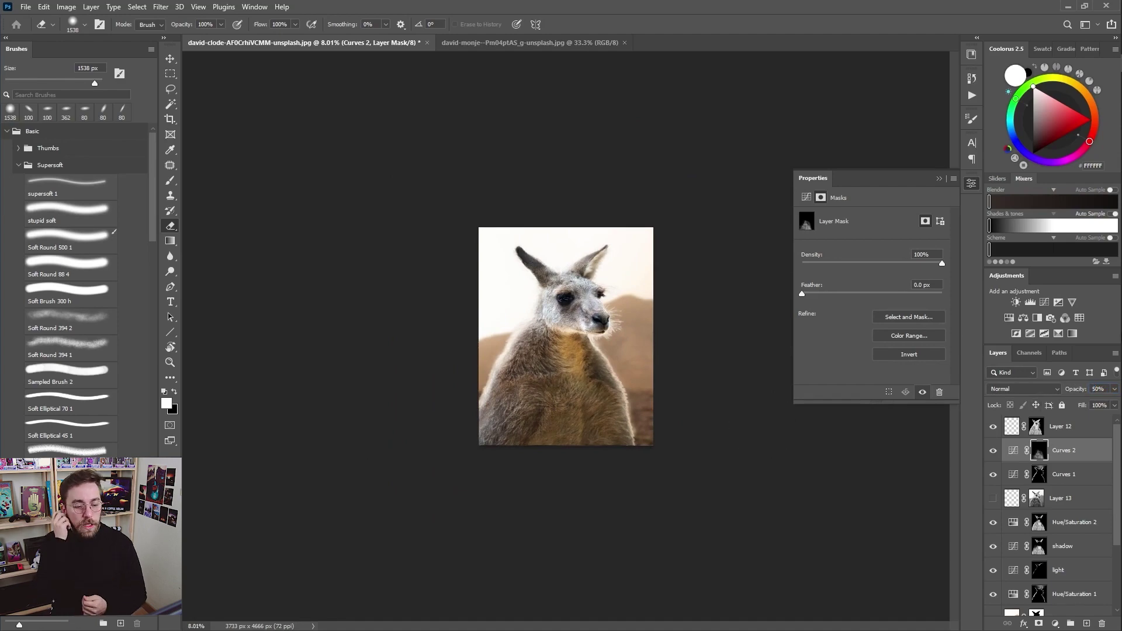
Add a Channel Mixer adjustment layer, raise the green in its red output channel, and hide the layer
{"action": "scroll", "coordinate": [766, 405], "scroll_direction": "up", "scroll_amount": 4}
{"action": "left_click", "coordinate": [1065, 319]}
{"action": "left_click_drag", "start_coordinate": [1077, 450], "coordinate": [1078, 417]}
{"action": "left_click_drag", "start_coordinate": [872, 295], "coordinate": [885, 296]}
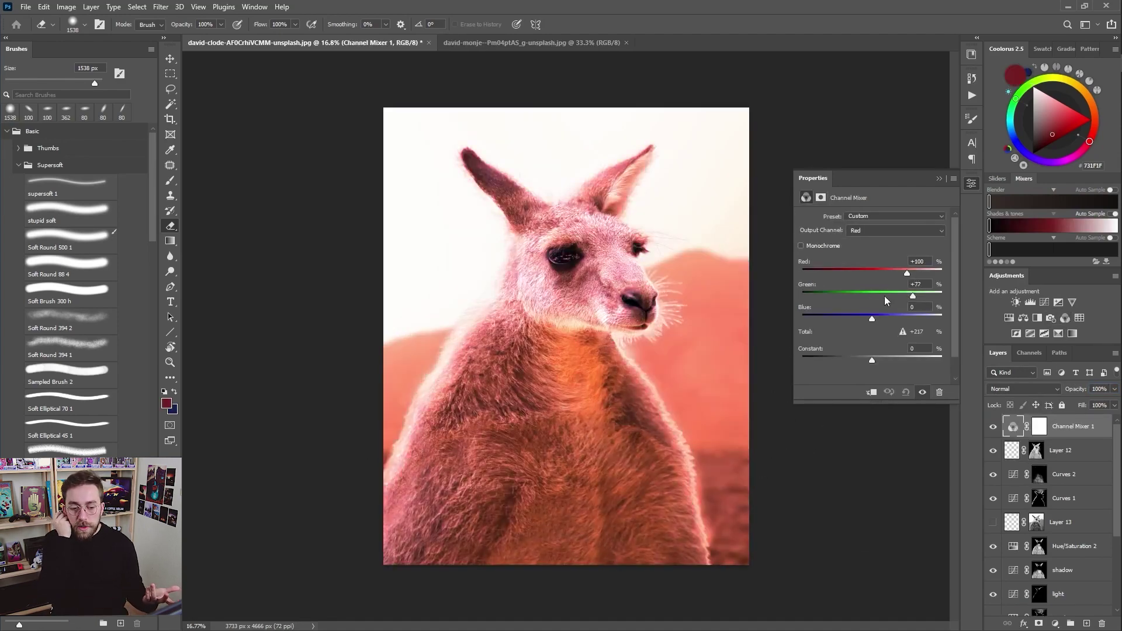
{"action": "left_click", "coordinate": [993, 427]}
With Layer 12 selected, compare the red, green and blue channels and load the blue channel as a selection
{"action": "left_click", "coordinate": [1014, 450]}
{"action": "left_click", "coordinate": [1029, 353]}
{"action": "left_click", "coordinate": [1008, 412]}
{"action": "left_click", "coordinate": [1010, 396]}
{"action": "left_click", "coordinate": [1008, 441]}
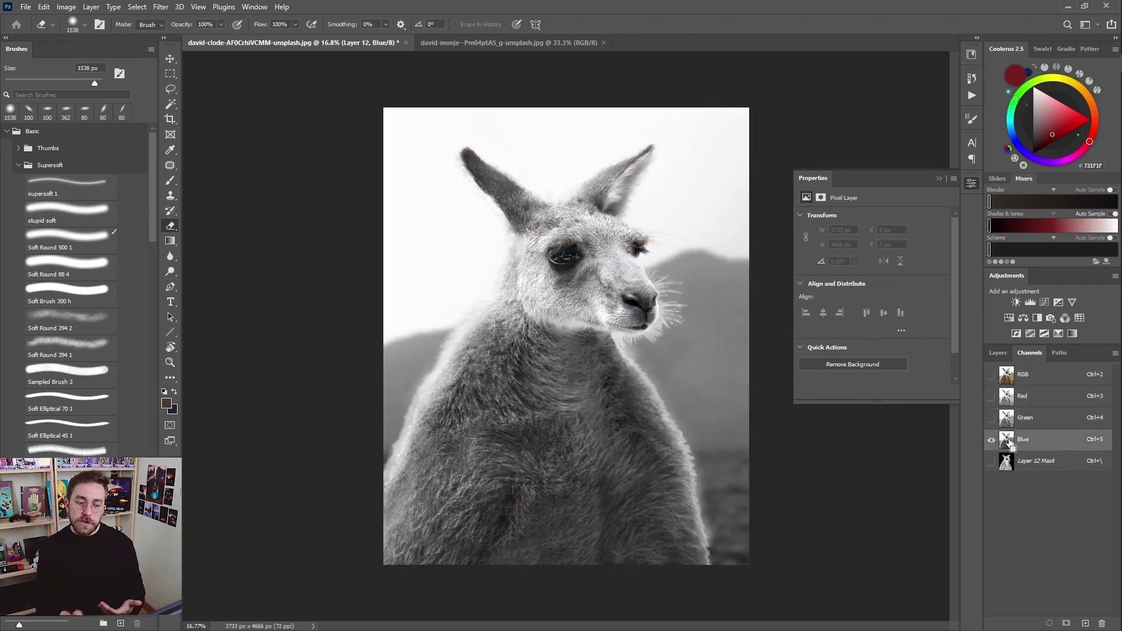
{"action": "left_click", "coordinate": [1008, 442], "text": "ctrl"}
Delete Layer 12's mask and create a new one from the loaded blue channel selection
{"action": "left_click", "coordinate": [999, 353]}
{"action": "right_click", "coordinate": [1039, 451]}
{"action": "left_click", "coordinate": [1046, 474]}
{"action": "left_click", "coordinate": [1038, 623]}
{"action": "scroll", "coordinate": [552, 244], "scroll_direction": "up", "scroll_amount": 7}
{"action": "scroll", "coordinate": [1064, 496], "scroll_direction": "down", "scroll_amount": 5}
Add a Curves adjustment layer directly above Layer 12 and raise its composite curve to brighten the image
{"action": "left_click", "coordinate": [1039, 474]}
{"action": "scroll", "coordinate": [1052, 485], "scroll_direction": "up", "scroll_amount": 5}
{"action": "left_click", "coordinate": [1012, 451]}
{"action": "left_click", "coordinate": [1055, 624]}
{"action": "left_click", "coordinate": [1056, 477]}
{"action": "left_click_drag", "start_coordinate": [883, 302], "coordinate": [886, 263]}
{"action": "left_click_drag", "start_coordinate": [826, 360], "coordinate": [828, 349]}
Raise the red channel curve of Curves 3 with a point at input 52, output 98
{"action": "left_click", "coordinate": [836, 234]}
{"action": "left_click", "coordinate": [838, 245]}
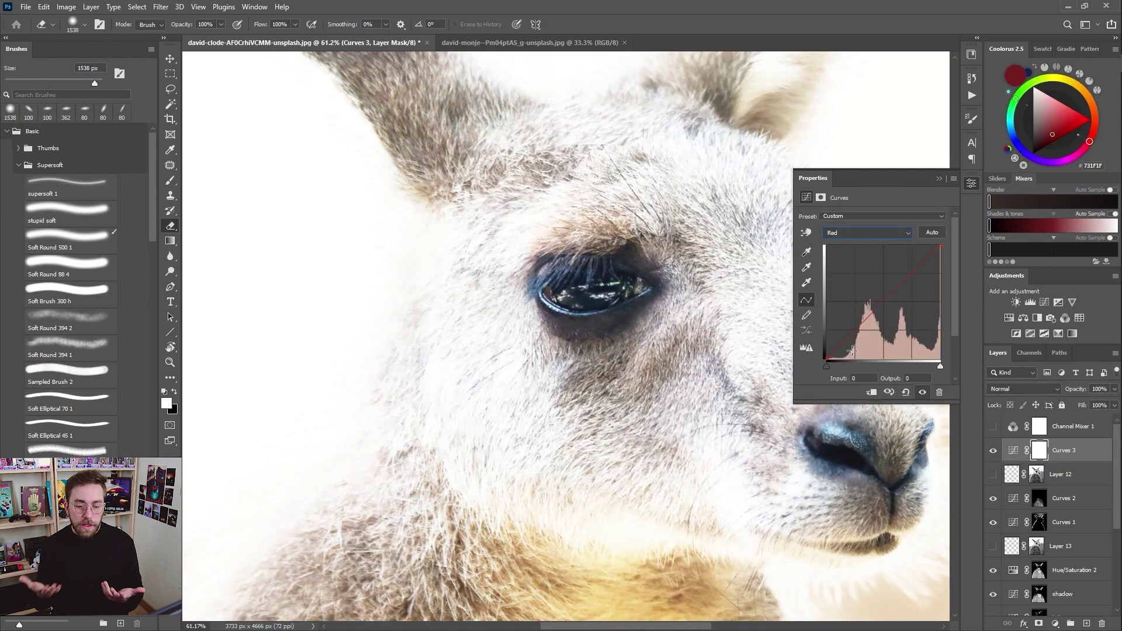
{"action": "left_click_drag", "start_coordinate": [887, 326], "coordinate": [870, 291]}
{"action": "double_click", "coordinate": [1015, 450]}
{"action": "left_click_drag", "start_coordinate": [870, 346], "coordinate": [856, 325]}
{"action": "left_click", "coordinate": [862, 234]}
{"action": "left_click", "coordinate": [863, 244]}
{"action": "left_click", "coordinate": [868, 234]}
{"action": "left_click", "coordinate": [868, 244]}
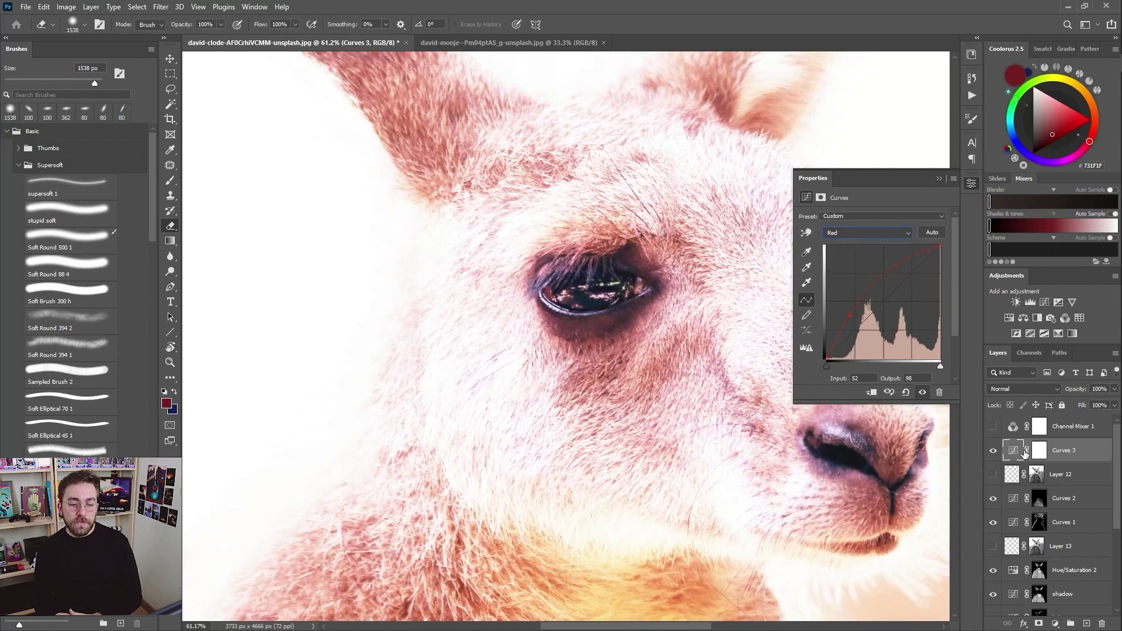
Invert the Curves 3 mask to black and choose a fine 15 px Eraser tip for the kangaroo's near eye
{"action": "left_click", "coordinate": [1040, 450]}
{"action": "key", "text": "ctrl+i"}
{"action": "scroll", "coordinate": [666, 302], "scroll_direction": "up", "scroll_amount": 5}
{"action": "left_click_drag", "start_coordinate": [694, 212], "coordinate": [439, 260]}
{"action": "right_click", "coordinate": [438, 255]}
{"action": "key", "text": "Return"}
{"action": "scroll", "coordinate": [459, 257], "scroll_direction": "up", "scroll_amount": 3}
{"action": "left_click_drag", "start_coordinate": [492, 293], "coordinate": [489, 296]}
{"action": "right_click", "coordinate": [538, 303]}
{"action": "left_click_drag", "start_coordinate": [584, 335], "coordinate": [577, 347]}
{"action": "key", "text": "Return"}
Make white the background colour and erase on the Curves 3 mask over the reflections inside the eye
{"action": "key", "text": "x"}
{"action": "mouse_move", "coordinate": [547, 299]}
{"action": "left_mouse_down"}
{"action": "mouse_move", "coordinate": [570, 309]}
{"action": "mouse_move", "coordinate": [609, 281]}
{"action": "left_mouse_up"}
{"action": "right_click", "coordinate": [559, 242]}
{"action": "key", "text": "Return"}
{"action": "left_click_drag", "start_coordinate": [567, 271], "coordinate": [592, 275]}
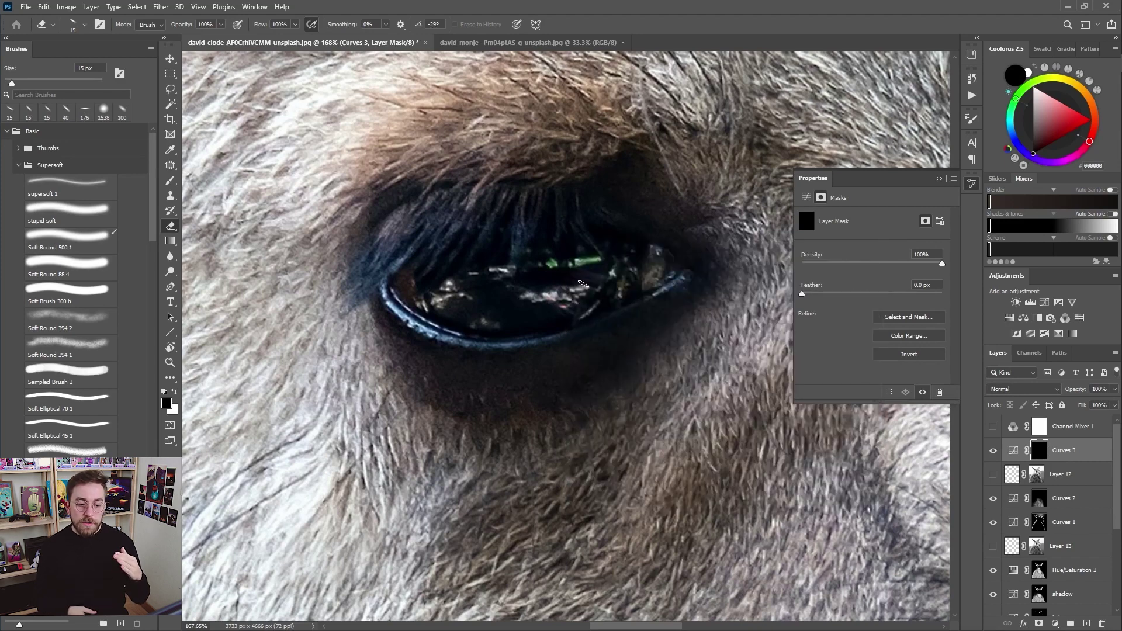
{"action": "right_click", "coordinate": [442, 253]}
{"action": "left_click", "coordinate": [449, 252]}
{"action": "mouse_move", "coordinate": [482, 284]}
{"action": "left_mouse_down"}
{"action": "mouse_move", "coordinate": [487, 275]}
{"action": "mouse_move", "coordinate": [502, 318]}
{"action": "mouse_move", "coordinate": [544, 313]}
{"action": "mouse_move", "coordinate": [446, 268]}
{"action": "mouse_move", "coordinate": [484, 320]}
{"action": "left_mouse_up"}
Reveal more of Curves 3 across the iris with a 35 px eraser, refining the details at 3 px
{"action": "key", "text": "bracketright"}
{"action": "key", "text": "bracketright"}
{"action": "key", "text": "bracketright"}
{"action": "key", "text": "bracketright"}
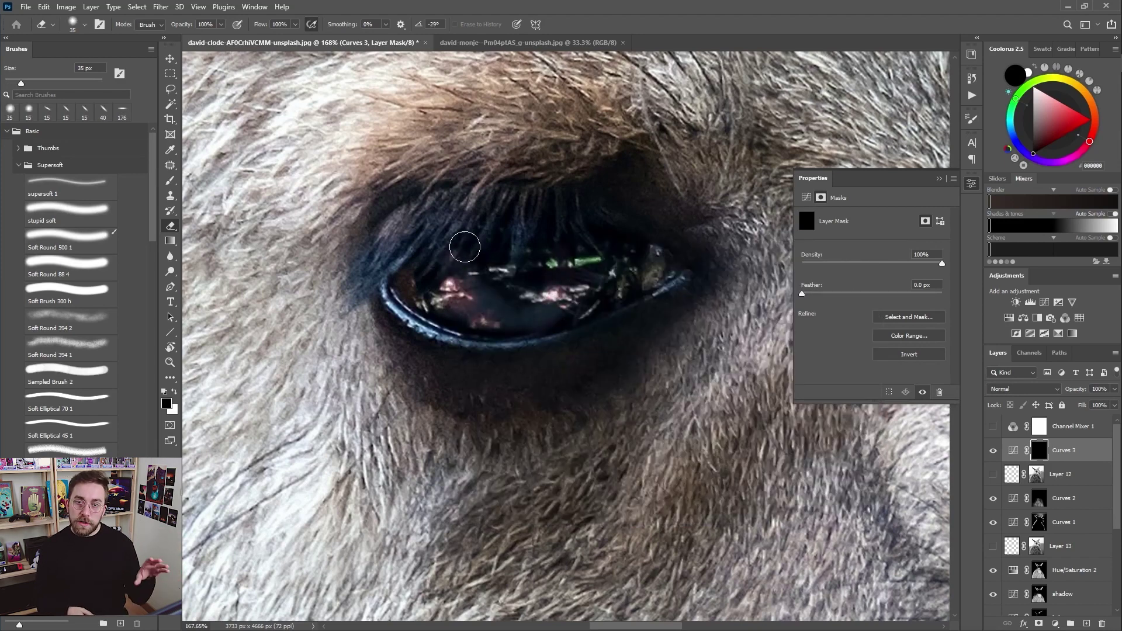
{"action": "scroll", "coordinate": [689, 336], "scroll_direction": "down", "scroll_amount": 3}
{"action": "scroll", "coordinate": [592, 318], "scroll_direction": "up", "scroll_amount": 6}
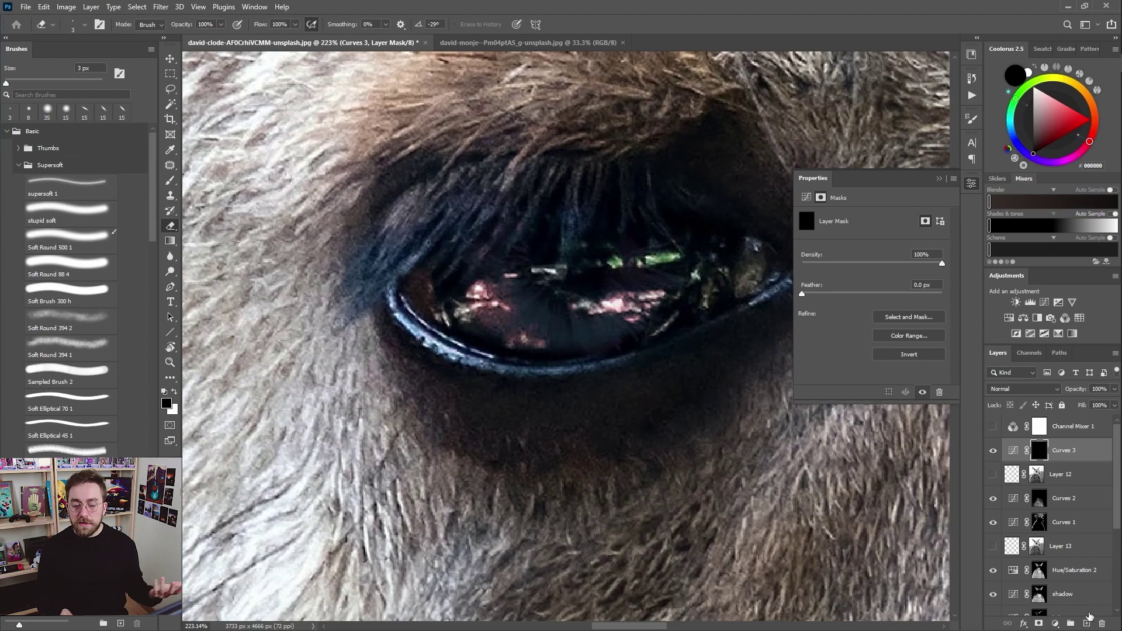
Add a new layer above Curves 3 and paint radiating iris streaks in a sampled pink with a 3 px brush at 20% flow
{"action": "left_click", "coordinate": [1087, 622]}
{"action": "key", "text": "b"}
{"action": "right_click", "coordinate": [621, 297]}
{"action": "left_click", "coordinate": [589, 305], "text": "alt"}
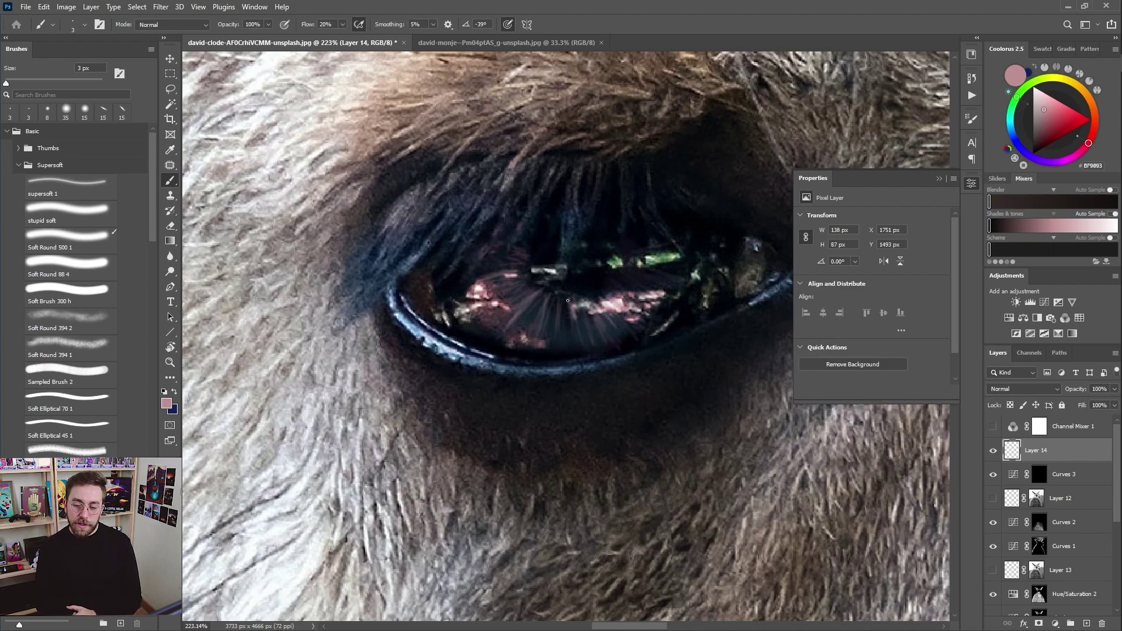
{"action": "scroll", "coordinate": [602, 286], "scroll_direction": "down", "scroll_amount": 7}
{"action": "scroll", "coordinate": [618, 311], "scroll_direction": "up", "scroll_amount": 6}
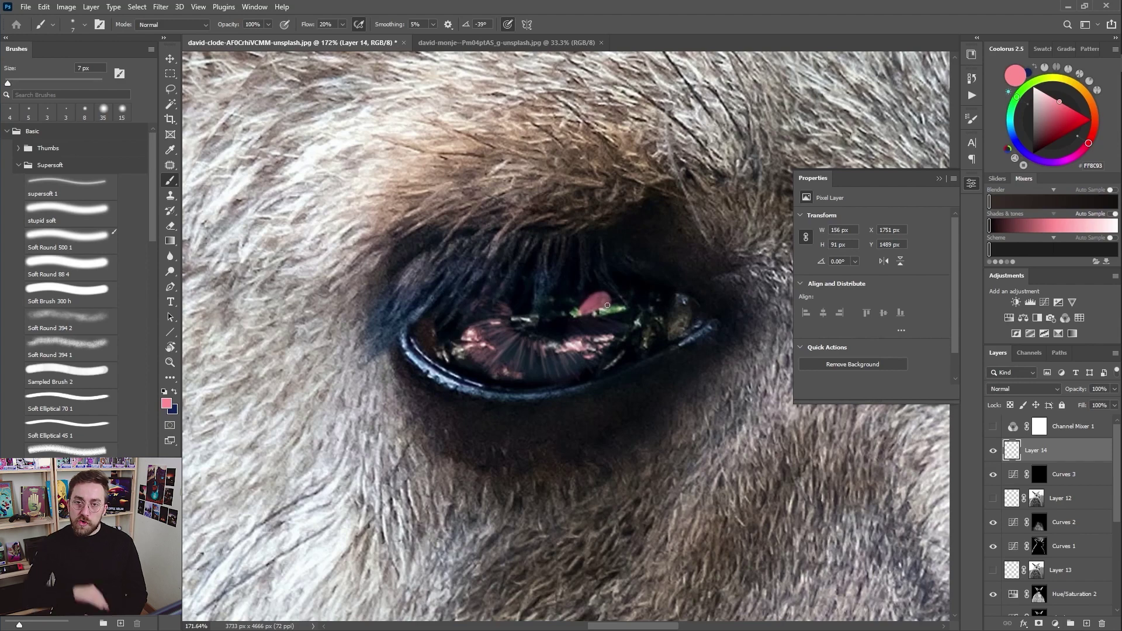
Paint a pale pink reflection beside the pupil and thin strokes along the iris's far edge with a 2 px brush
{"action": "left_click", "coordinate": [607, 305]}
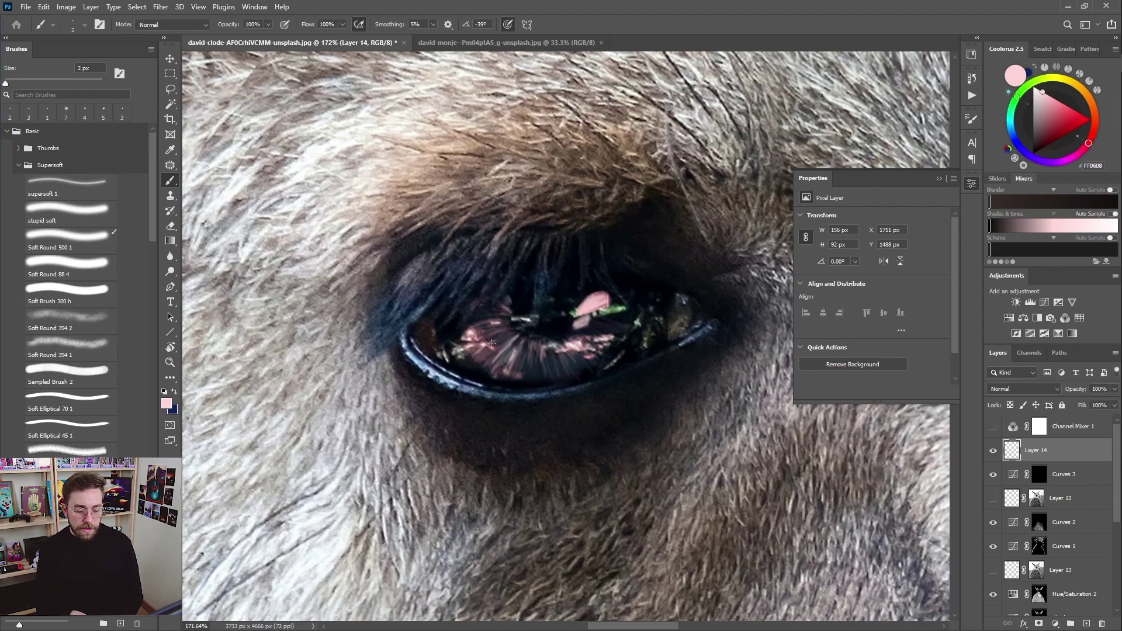
{"action": "left_click_drag", "start_coordinate": [578, 330], "coordinate": [615, 321]}
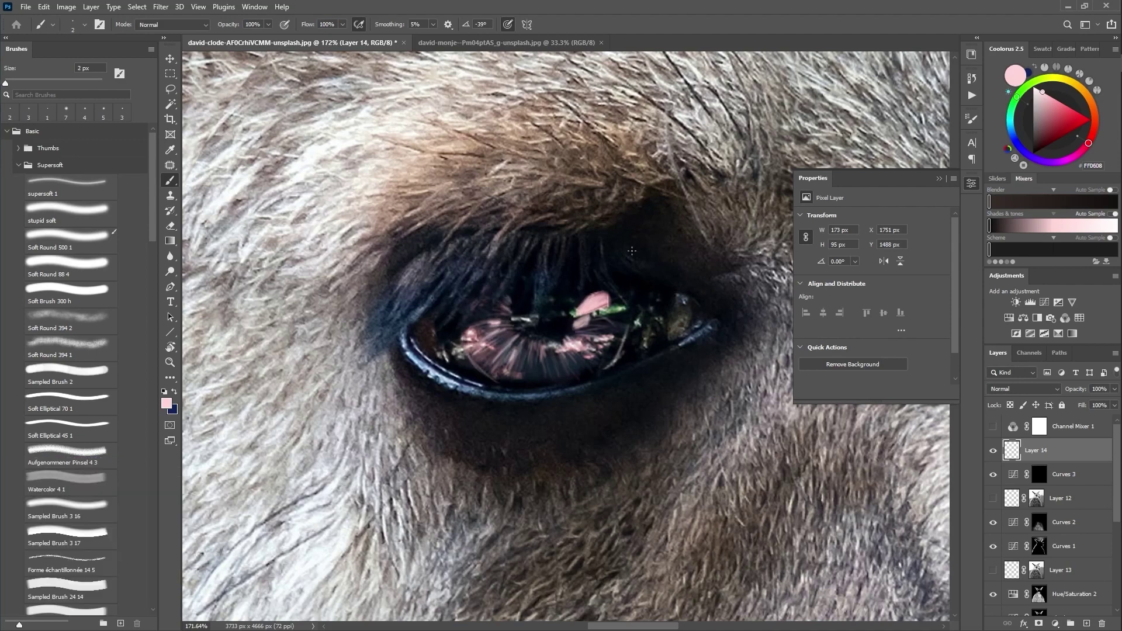
{"action": "scroll", "coordinate": [623, 342], "scroll_direction": "up", "scroll_amount": 3}
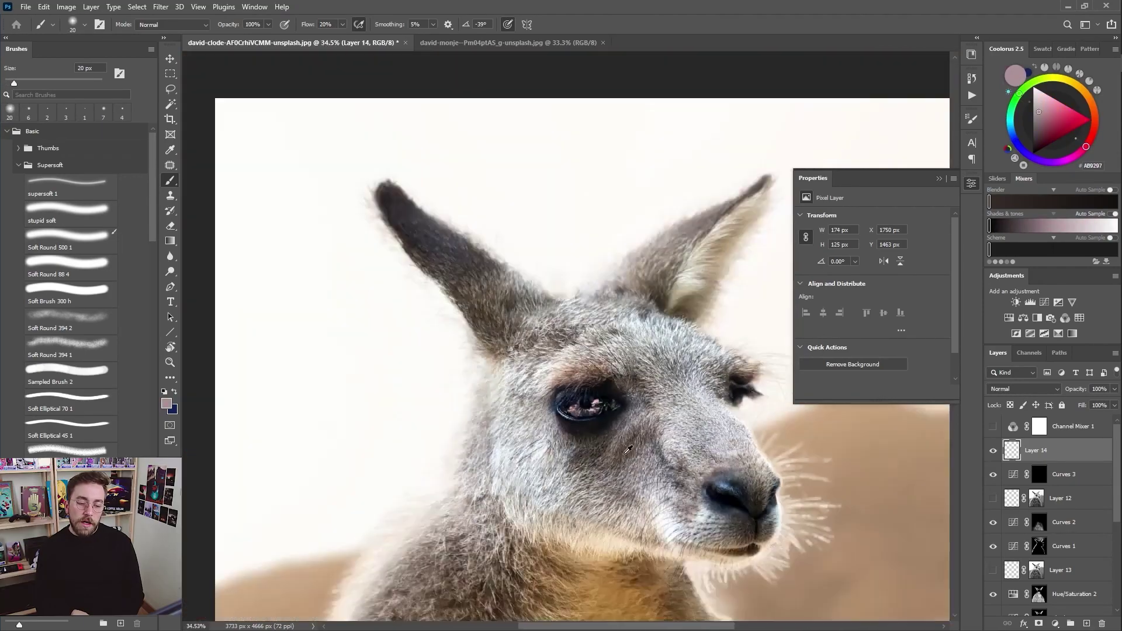
Paint yellow-orange #FFC230 accents on the iris and lower eyelid rim, reducing the brush from 20 to 5 px
{"action": "scroll", "coordinate": [596, 430], "scroll_direction": "up", "scroll_amount": 10}
{"action": "left_click", "coordinate": [1079, 86]}
{"action": "left_click", "coordinate": [1078, 112]}
{"action": "mouse_move", "coordinate": [475, 285]}
{"action": "left_mouse_down"}
{"action": "mouse_move", "coordinate": [445, 310]}
{"action": "mouse_move", "coordinate": [463, 232]}
{"action": "left_mouse_up"}
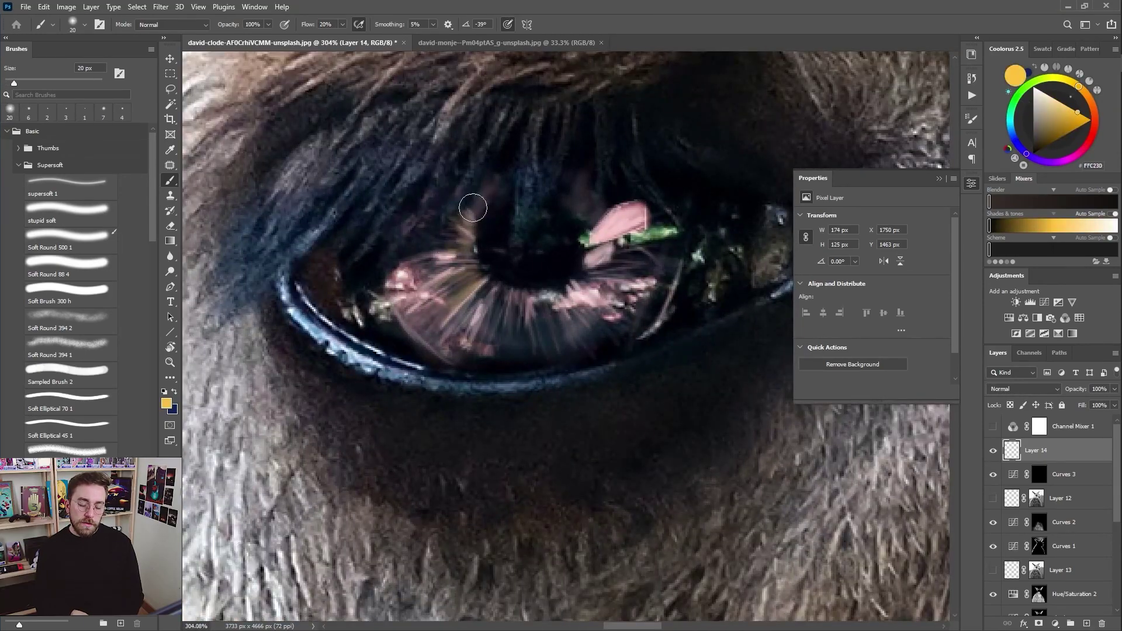
{"action": "left_click_drag", "start_coordinate": [292, 280], "coordinate": [476, 375]}
{"action": "key", "text": "bracketleft"}
{"action": "key", "text": "bracketleft"}
{"action": "key", "text": "bracketleft"}
{"action": "key", "text": "bracketleft"}
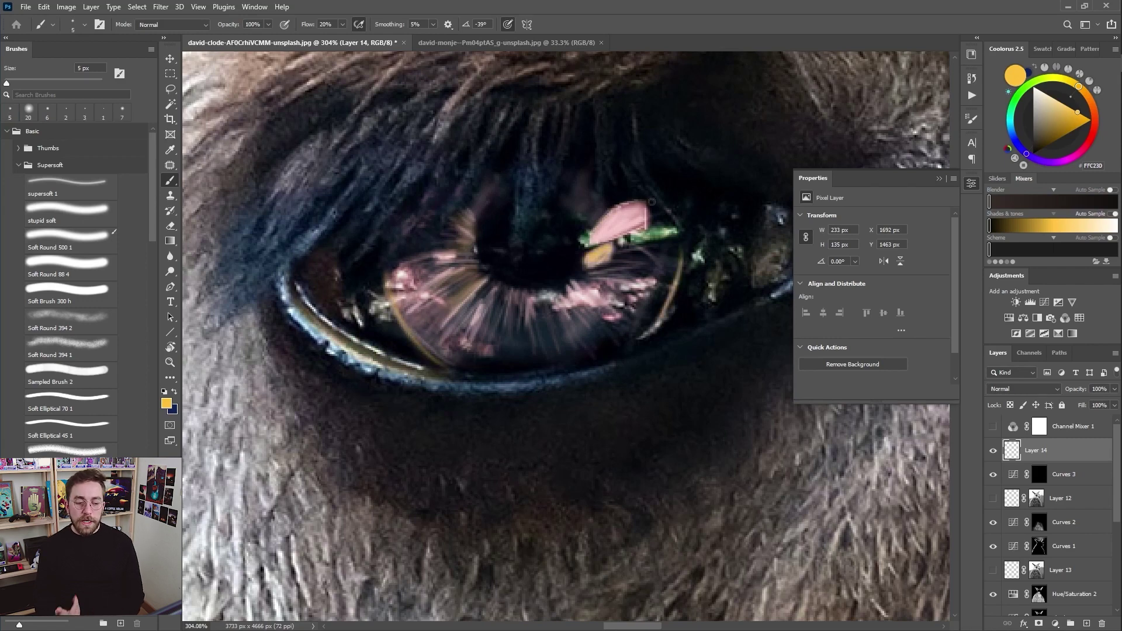
Glaze yellow-orange along the lower edge of the iris with a 15 px brush at 10% flow
{"action": "key", "text": "bracketright"}
{"action": "key", "text": "bracketright"}
{"action": "key", "text": "bracketright"}
{"action": "key", "text": "bracketright"}
{"action": "key", "text": "bracketright"}
{"action": "key", "text": "bracketright"}
{"action": "key", "text": "1"}
{"action": "mouse_move", "coordinate": [432, 358]}
{"action": "left_mouse_down"}
{"action": "mouse_move", "coordinate": [565, 368]}
{"action": "mouse_move", "coordinate": [632, 352]}
{"action": "mouse_move", "coordinate": [523, 371]}
{"action": "mouse_move", "coordinate": [646, 327]}
{"action": "left_mouse_up"}
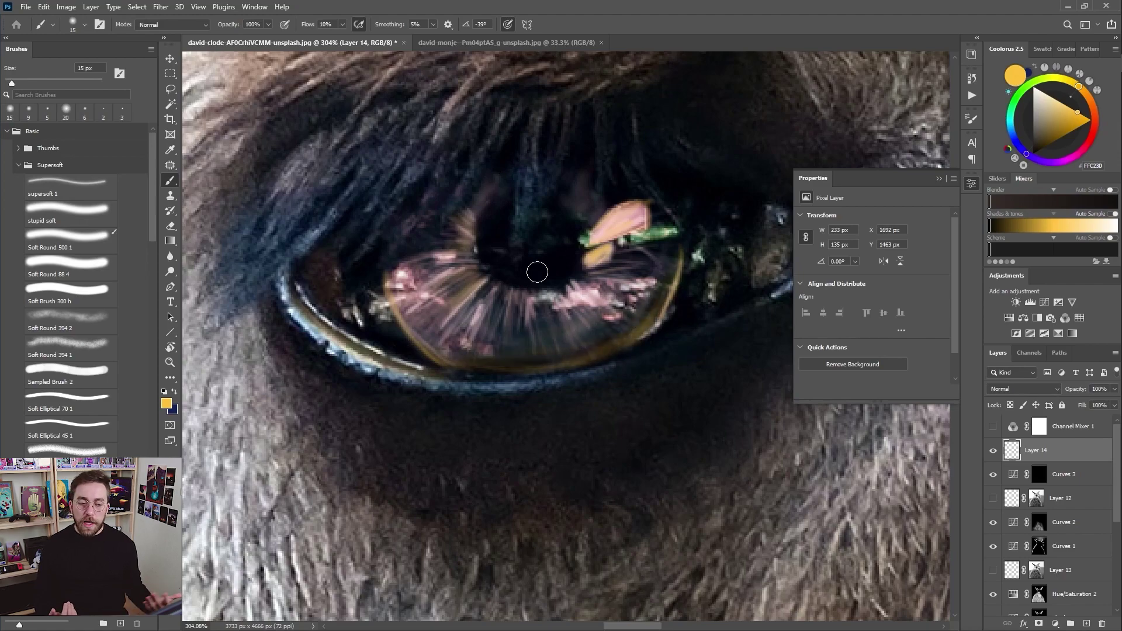
{"action": "key", "text": "ctrl+z"}
{"action": "left_click_drag", "start_coordinate": [396, 292], "coordinate": [446, 357]}
Add thin yellow-orange strokes along both ends of the lower eyelid rim with a smaller brush
{"action": "key", "text": "bracketleft"}
{"action": "key", "text": "bracketleft"}
{"action": "key", "text": "bracketleft"}
{"action": "key", "text": "bracketleft"}
{"action": "left_click_drag", "start_coordinate": [292, 276], "coordinate": [380, 346]}
{"action": "left_click_drag", "start_coordinate": [537, 377], "coordinate": [706, 335]}
Sample cream #FFF7E5 from the bright background, paint over the reflection beside the pupil, and undo the last stroke
{"action": "scroll", "coordinate": [636, 145], "scroll_direction": "down", "scroll_amount": 10}
{"action": "left_click", "coordinate": [639, 140], "text": "alt"}
{"action": "scroll", "coordinate": [560, 241], "scroll_direction": "up", "scroll_amount": 10}
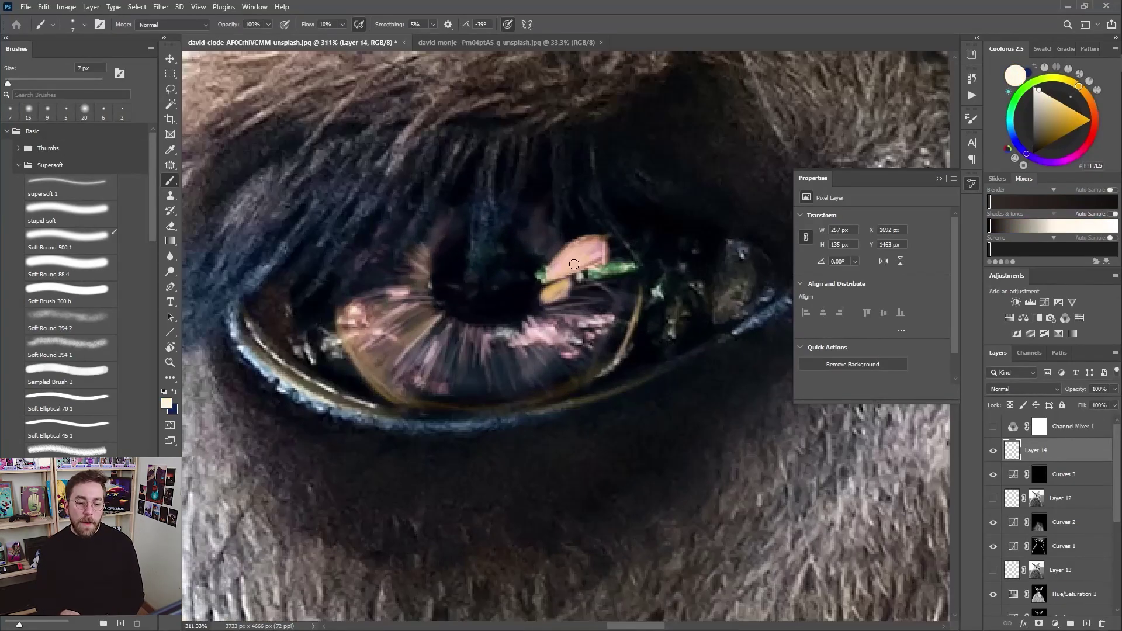
{"action": "left_click_drag", "start_coordinate": [570, 258], "coordinate": [574, 268]}
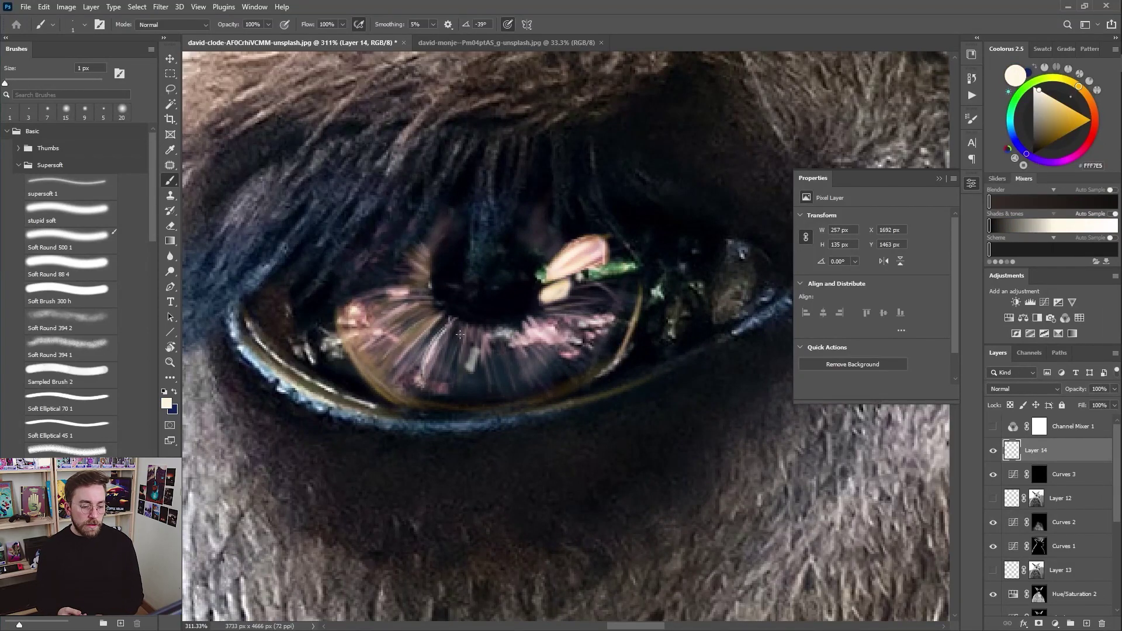
{"action": "key", "text": "ctrl+z"}
Paint a thin curved cream stroke along the upper outer edge of the iris with a 5 px brush
{"action": "key", "text": "bracketright"}
{"action": "key", "text": "bracketright"}
{"action": "key", "text": "bracketright"}
{"action": "key", "text": "bracketright"}
{"action": "left_click_drag", "start_coordinate": [449, 179], "coordinate": [358, 296]}
{"action": "key", "text": "ctrl+z"}
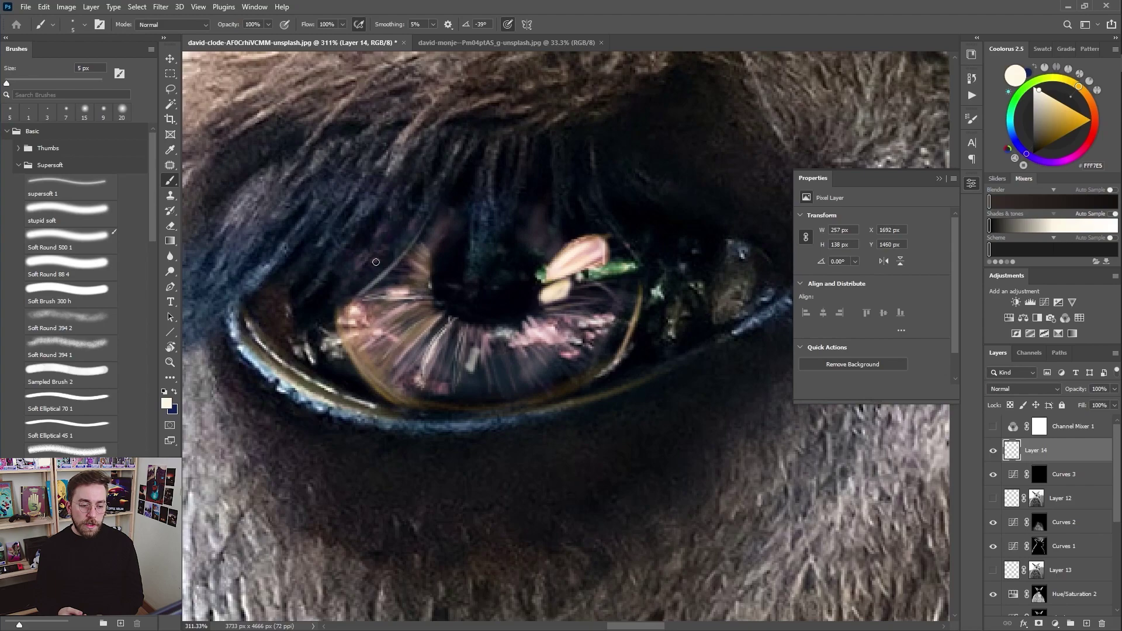
{"action": "key", "text": "ctrl+0"}
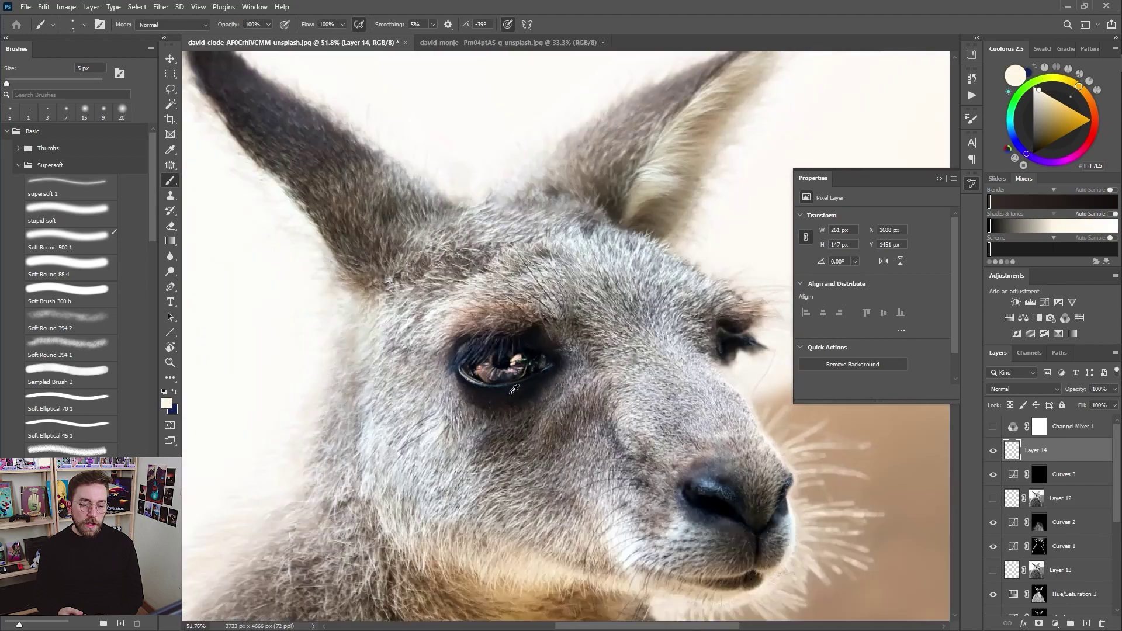
Undo the overly strong cream stroke and glaze a soft glow over the iris with a 76 px brush at 20% flow
{"action": "left_click", "coordinate": [993, 453]}
{"action": "mouse_move", "coordinate": [402, 304]}
{"action": "left_mouse_down"}
{"action": "mouse_move", "coordinate": [523, 352]}
{"action": "mouse_move", "coordinate": [510, 343]}
{"action": "mouse_move", "coordinate": [642, 314]}
{"action": "left_mouse_up"}
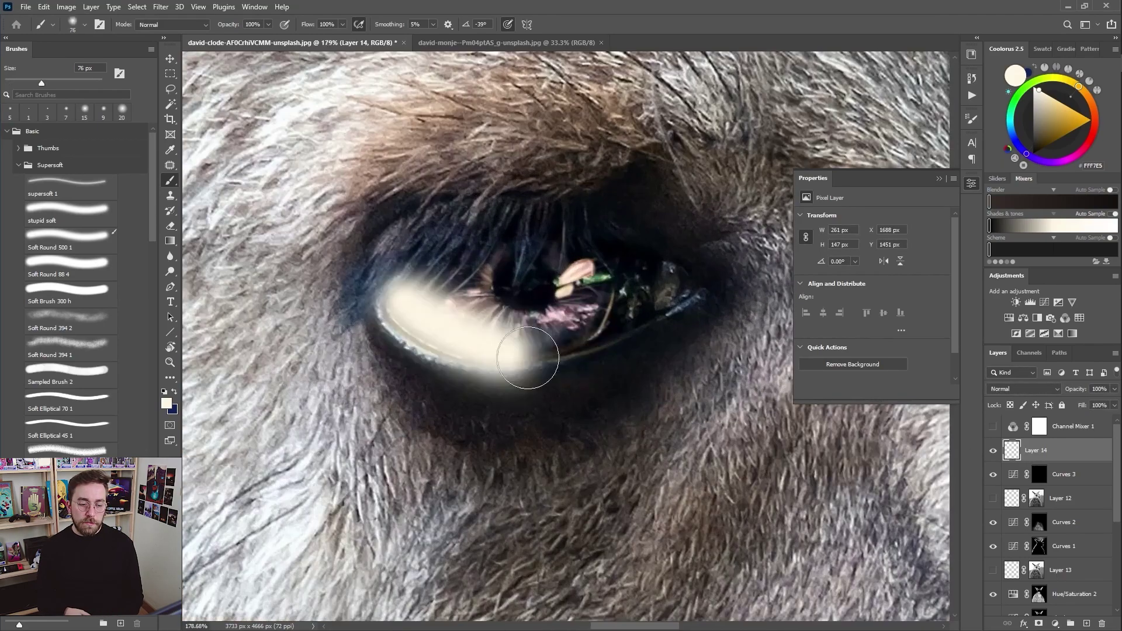
{"action": "key", "text": "ctrl+z"}
{"action": "key", "text": "ctrl+z"}
{"action": "scroll", "coordinate": [646, 401], "scroll_direction": "down", "scroll_amount": 5}
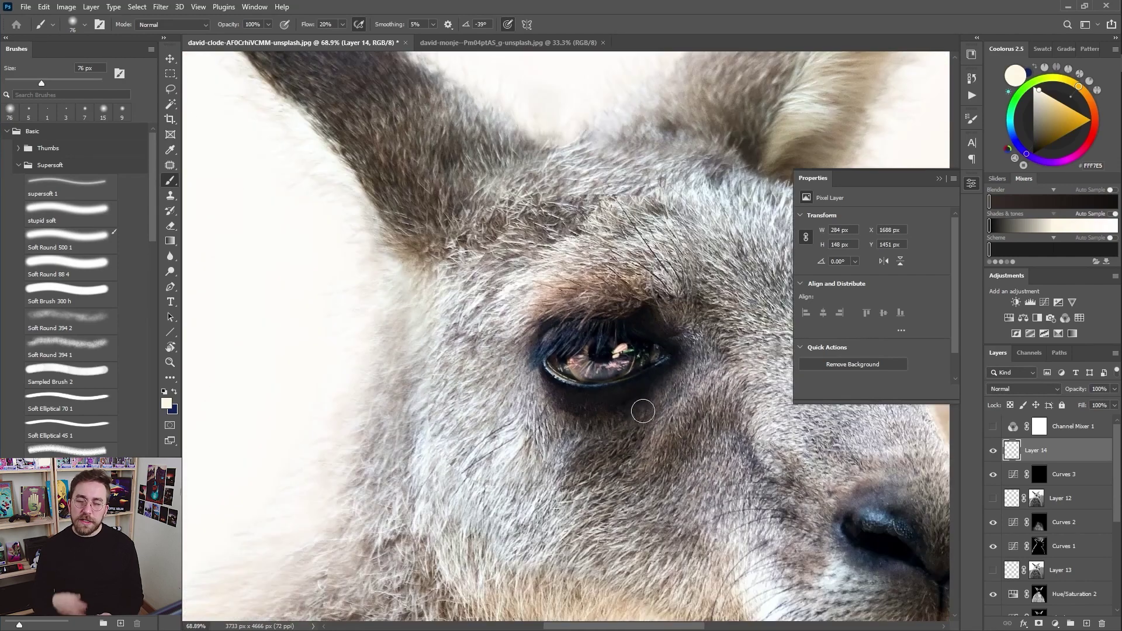
Compare the image with Layer 14 hidden and shown, and keep Layer 14 selected
{"action": "scroll", "coordinate": [625, 374], "scroll_direction": "down", "scroll_amount": 9}
{"action": "left_click", "coordinate": [994, 451]}
{"action": "left_click", "coordinate": [994, 451]}
{"action": "scroll", "coordinate": [1073, 526], "scroll_direction": "down", "scroll_amount": 10}
{"action": "left_click", "coordinate": [1076, 569]}
{"action": "scroll", "coordinate": [1077, 515], "scroll_direction": "up", "scroll_amount": 10}
{"action": "left_click", "coordinate": [1079, 453], "text": "shift"}
{"action": "left_click", "coordinate": [1079, 453]}
{"action": "scroll", "coordinate": [568, 293], "scroll_direction": "up", "scroll_amount": 9}
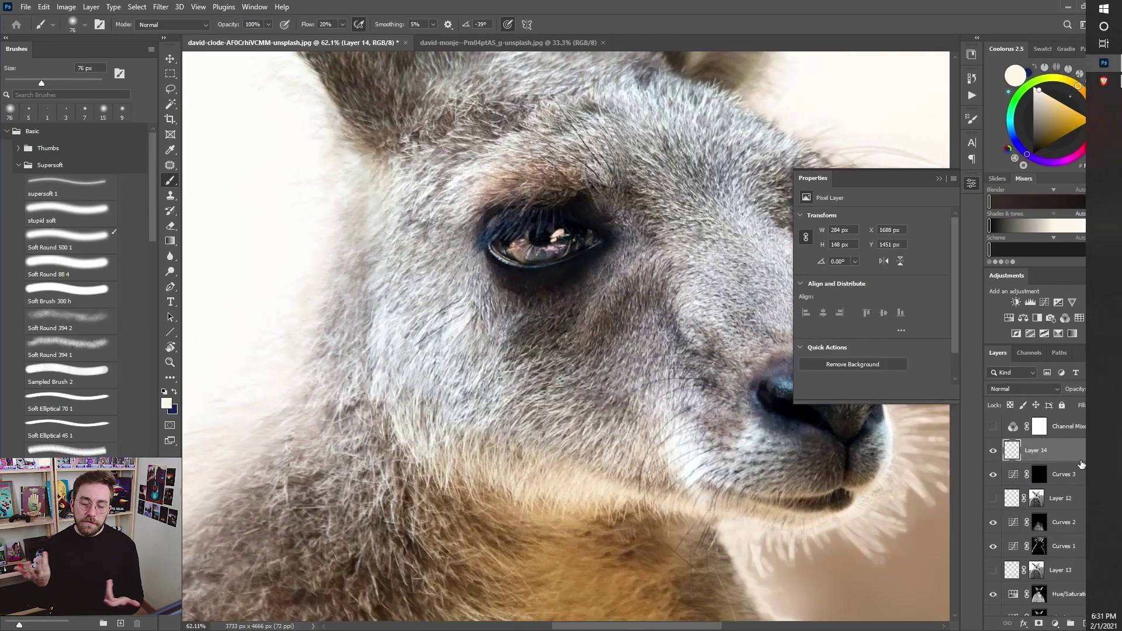
Adjust the Hue/Saturation of Layer 14 to hue -26, saturation +100 and lightness -8
{"action": "key", "text": "i"}
{"action": "key", "text": "ctrl+u"}
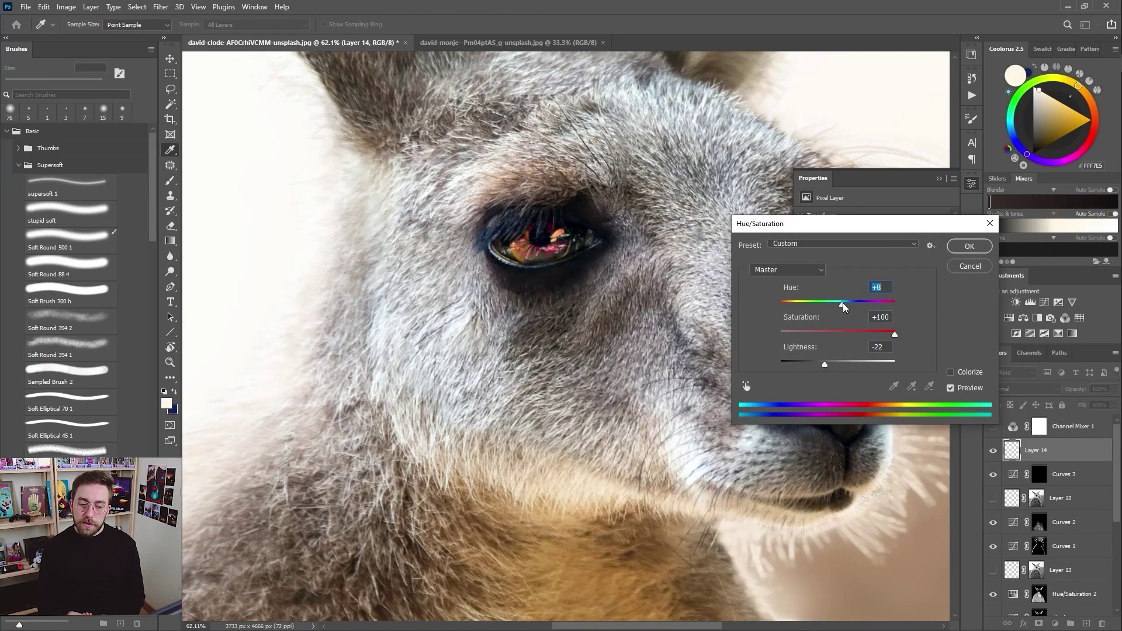
{"action": "left_click_drag", "start_coordinate": [856, 303], "coordinate": [807, 305]}
{"action": "left_click_drag", "start_coordinate": [840, 365], "coordinate": [834, 364]}
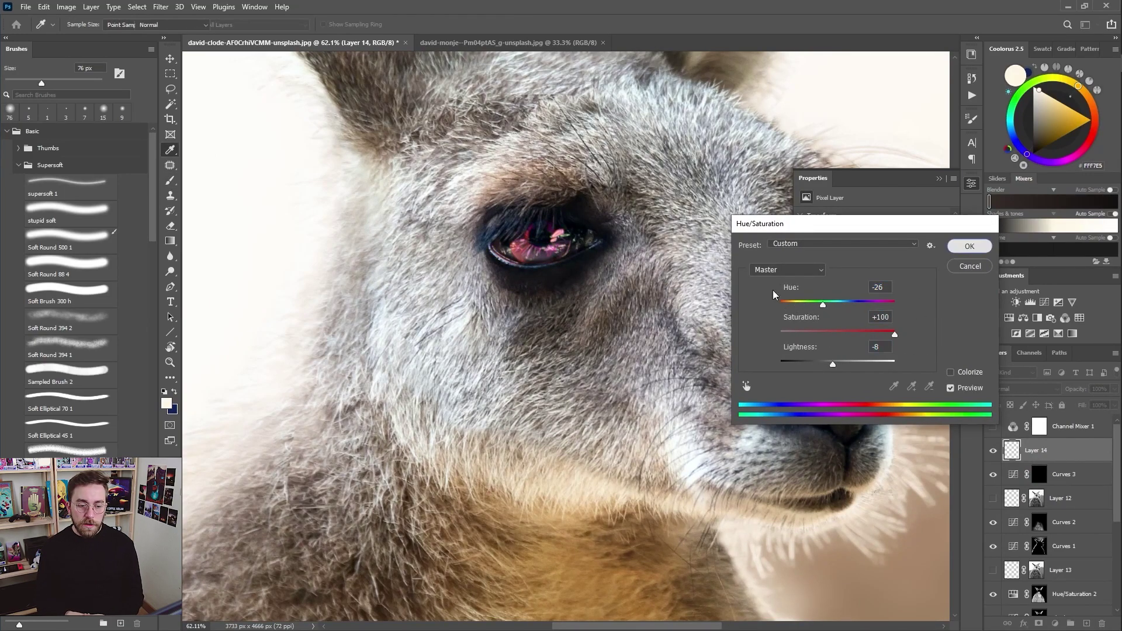
{"action": "left_click", "coordinate": [969, 246]}
{"action": "scroll", "coordinate": [643, 251], "scroll_direction": "down", "scroll_amount": 6}
{"action": "scroll", "coordinate": [641, 241], "scroll_direction": "up", "scroll_amount": 7}
Duplicate Layer 14 and tint the copy using Hue/Saturation with Colorize enabled and reduced lightness
{"action": "key", "text": "ctrl+j"}
{"action": "scroll", "coordinate": [432, 355], "scroll_direction": "down", "scroll_amount": 4}
{"action": "scroll", "coordinate": [432, 356], "scroll_direction": "up", "scroll_amount": 5}
{"action": "key", "text": "ctrl+u"}
{"action": "left_click_drag", "start_coordinate": [837, 364], "coordinate": [822, 364]}
{"action": "left_click_drag", "start_coordinate": [838, 304], "coordinate": [863, 304]}
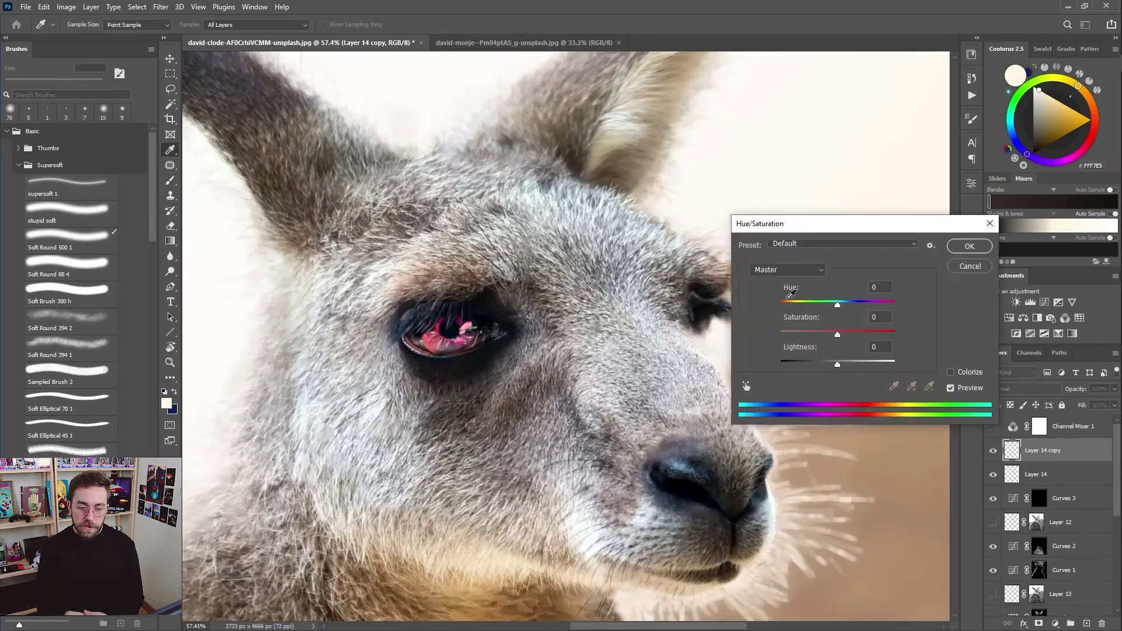
{"action": "left_click", "coordinate": [951, 372]}
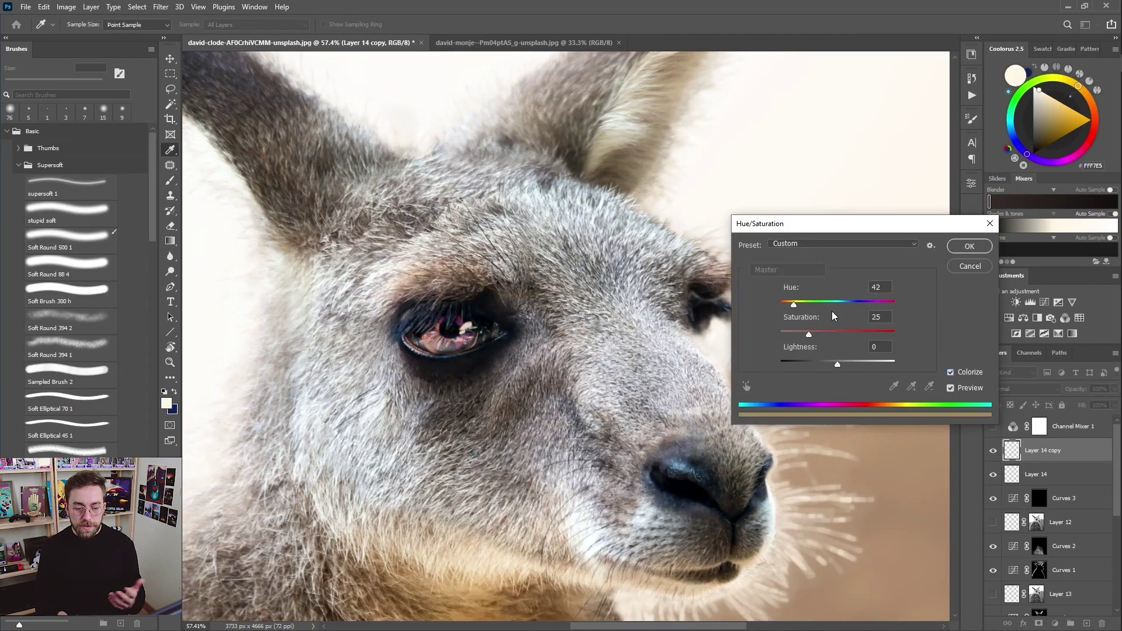
{"action": "left_click_drag", "start_coordinate": [836, 361], "coordinate": [817, 364]}
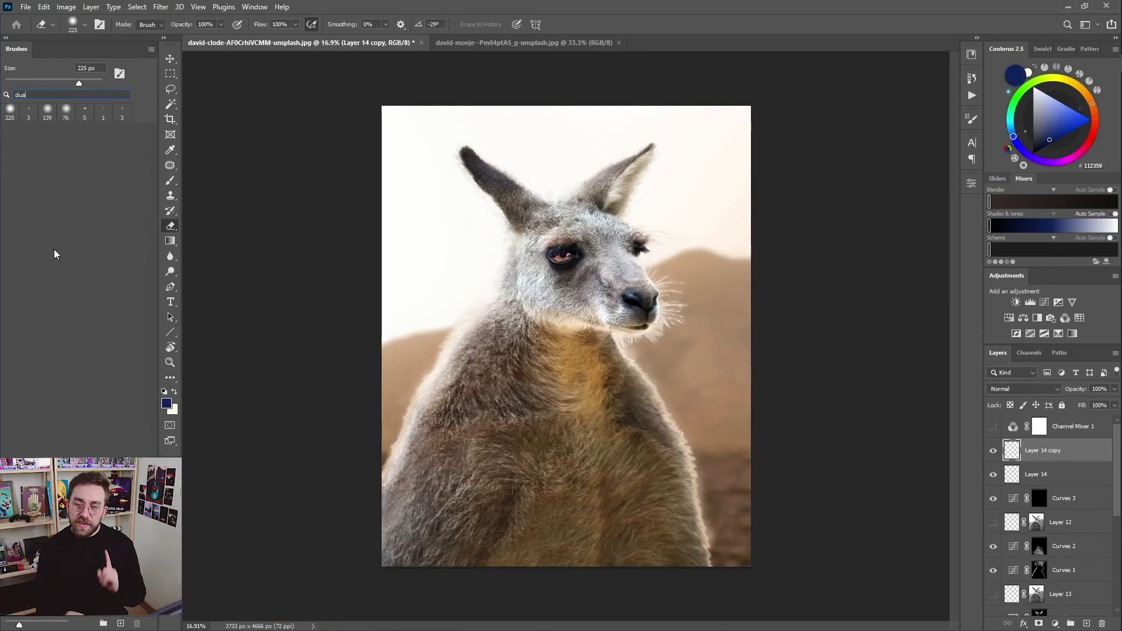
Search the brushes for "dust", choose Ground Dust, and add a new layer to paint on with the Brush tool
{"action": "key", "text": "BackSpace"}
{"action": "type", "text": "st"}
{"action": "left_click", "coordinate": [70, 170]}
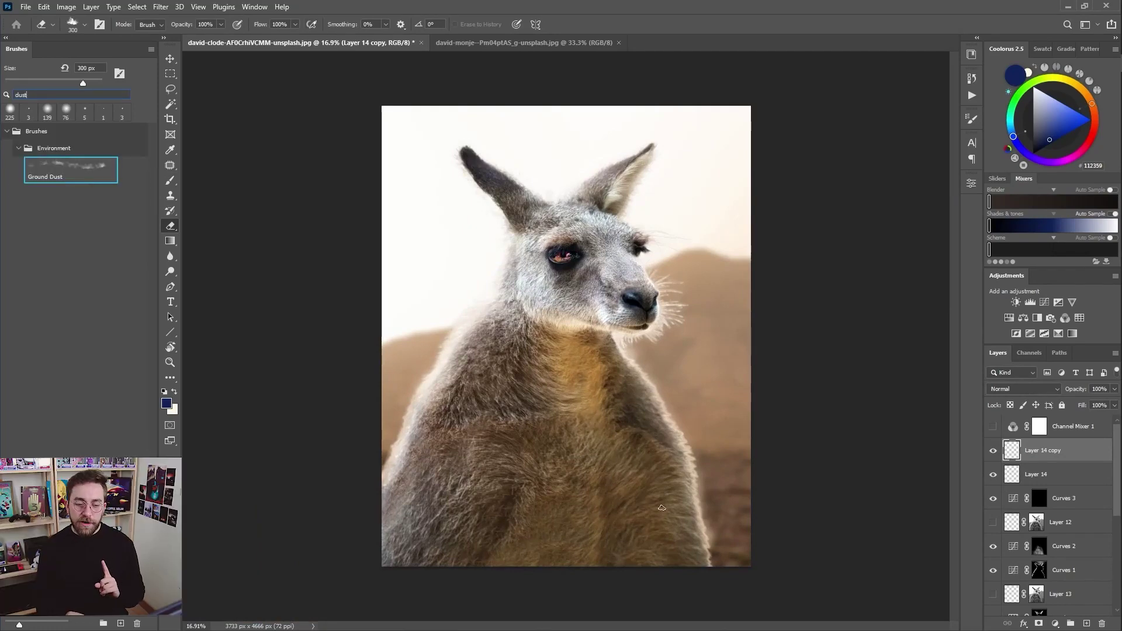
{"action": "left_click", "coordinate": [1086, 624]}
{"action": "left_click", "coordinate": [170, 181]}
Paint Ground Dust strokes in light tones sampled from the background around the kangaroo's lower body on Layer 15
{"action": "left_click", "coordinate": [698, 503], "text": "alt"}
{"action": "scroll", "coordinate": [716, 549], "scroll_direction": "down", "scroll_amount": 3}
{"action": "left_click_drag", "start_coordinate": [783, 454], "coordinate": [593, 511]}
{"action": "left_click", "coordinate": [628, 433], "text": "alt"}
{"action": "scroll", "coordinate": [616, 362], "scroll_direction": "up", "scroll_amount": 5}
{"action": "left_click", "coordinate": [626, 360], "text": "alt"}
{"action": "mouse_move", "coordinate": [766, 491]}
{"action": "left_mouse_down"}
{"action": "mouse_move", "coordinate": [729, 470]}
{"action": "mouse_move", "coordinate": [785, 469]}
{"action": "left_mouse_up"}
{"action": "left_click_drag", "start_coordinate": [356, 471], "coordinate": [386, 465]}
{"action": "scroll", "coordinate": [597, 480], "scroll_direction": "down", "scroll_amount": 3}
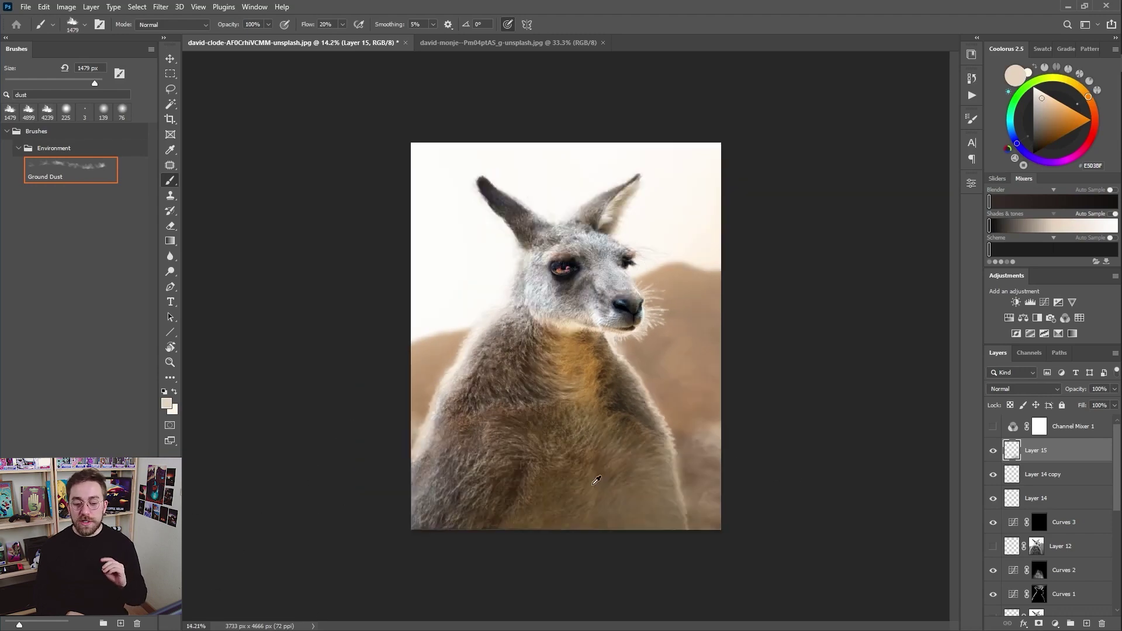
Add broad dust along the image's lower edge with a 5000 px brush in sampled brown tones, undoing the unwanted stroke
{"action": "left_click", "coordinate": [588, 468], "text": "alt"}
{"action": "left_click", "coordinate": [518, 471], "text": "alt"}
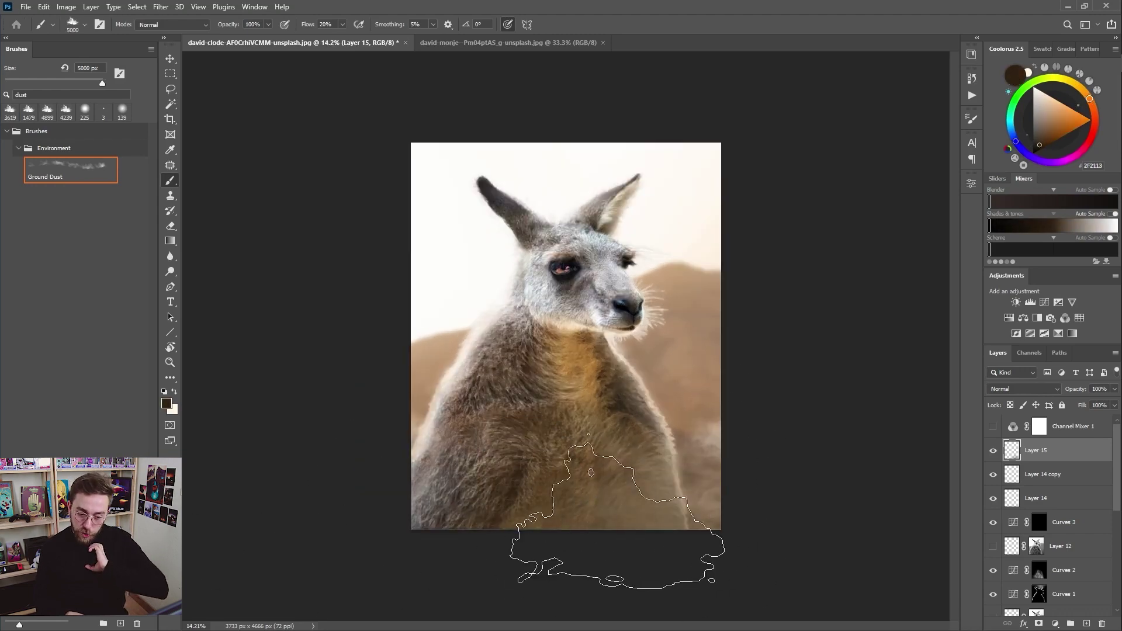
{"action": "key", "text": "shift+0"}
{"action": "left_click", "coordinate": [713, 431], "text": "alt"}
{"action": "left_click_drag", "start_coordinate": [690, 485], "coordinate": [727, 476]}
{"action": "key", "text": "ctrl+z"}
{"action": "left_click", "coordinate": [770, 552]}
{"action": "left_click", "coordinate": [393, 526]}
{"action": "scroll", "coordinate": [608, 535], "scroll_direction": "down", "scroll_amount": 1}
Soften the Layer 15 dust with the Eraser and brush more dust in a sampled brown on a new layer
{"action": "left_click", "coordinate": [994, 450]}
{"action": "left_click", "coordinate": [994, 451]}
{"action": "key", "text": "e"}
{"action": "right_click", "coordinate": [531, 411]}
{"action": "left_click", "coordinate": [532, 413]}
{"action": "key", "text": "Return"}
{"action": "left_click_drag", "start_coordinate": [635, 460], "coordinate": [687, 467]}
{"action": "right_click", "coordinate": [546, 388], "text": "alt"}
{"action": "left_click_drag", "start_coordinate": [474, 496], "coordinate": [601, 495]}
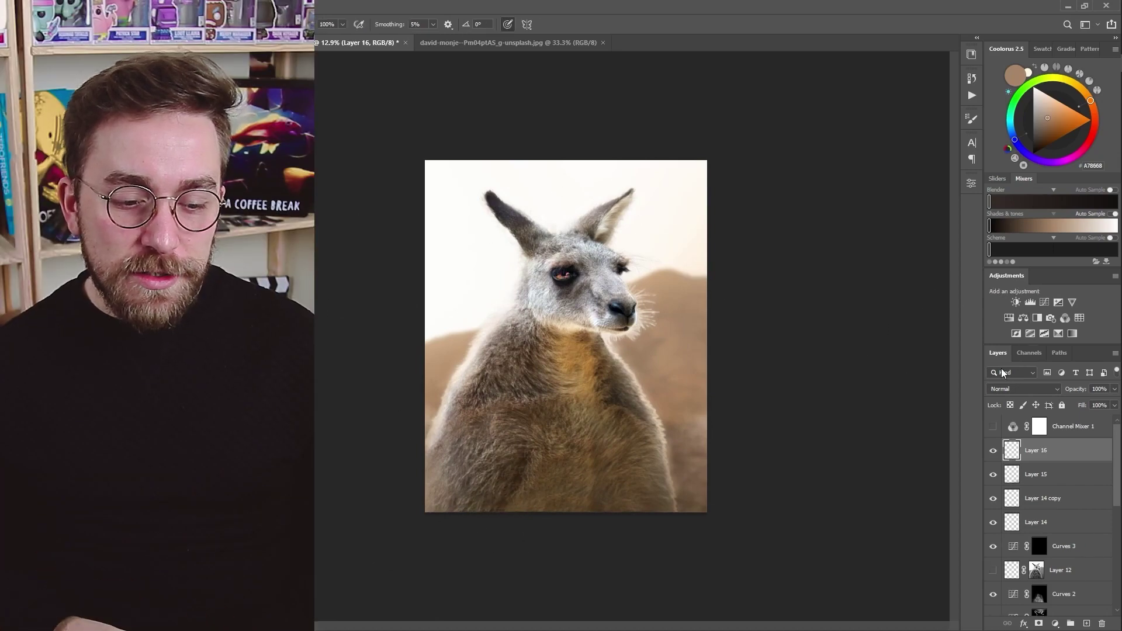
Load the Blue channel as a selection and add a masked Curves adjustment darkened at input 140, output 19
{"action": "left_click", "coordinate": [1029, 353]}
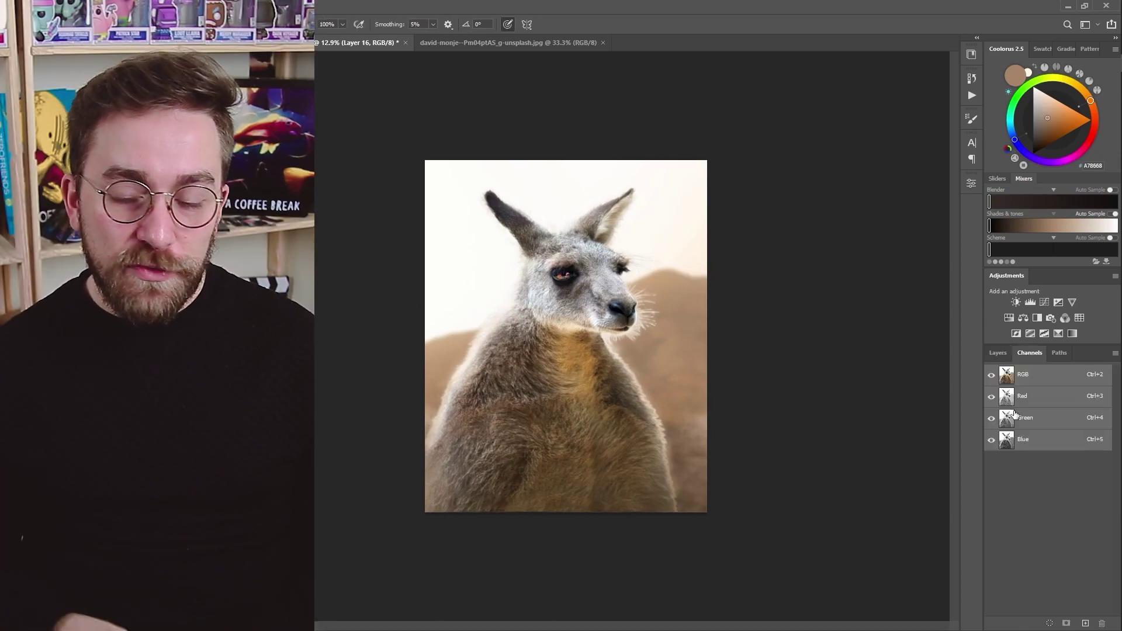
{"action": "left_click", "coordinate": [1020, 419]}
{"action": "left_click", "coordinate": [1014, 442]}
{"action": "left_click", "coordinate": [1010, 442], "text": "ctrl"}
{"action": "left_click", "coordinate": [998, 353]}
{"action": "left_click", "coordinate": [1055, 624]}
{"action": "left_click", "coordinate": [1053, 474]}
{"action": "left_click_drag", "start_coordinate": [884, 302], "coordinate": [889, 350]}
{"action": "key", "text": "e"}
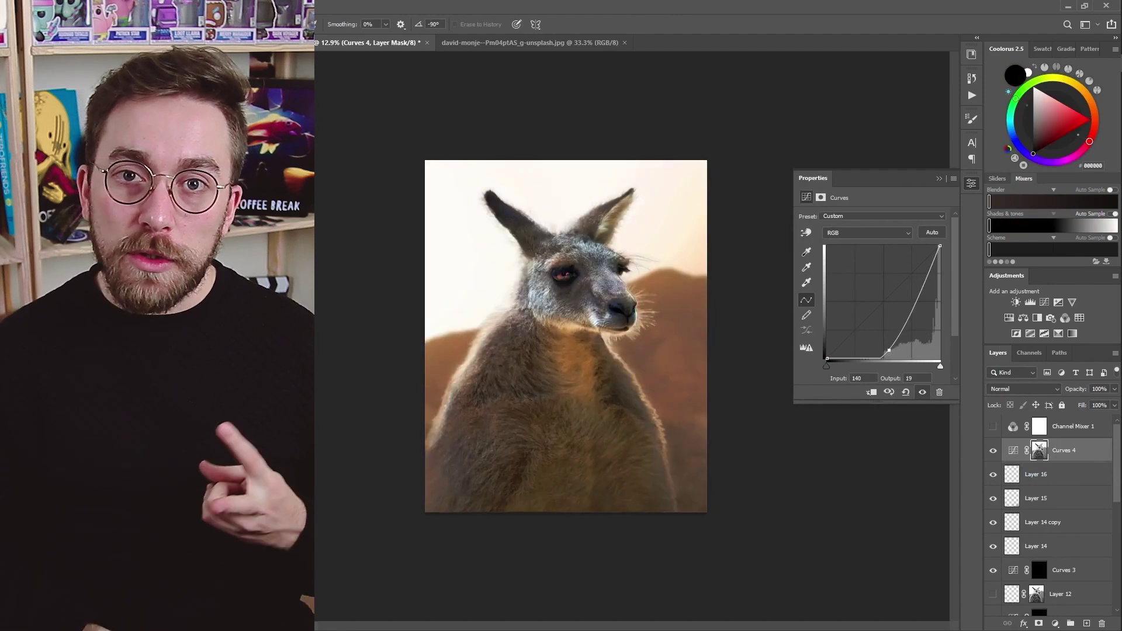
Paint black over the kangaroo's body in the Curves 4 mask, undoing the last misplaced stroke
{"action": "right_click", "coordinate": [519, 435], "text": "alt"}
{"action": "left_click_drag", "start_coordinate": [519, 435], "coordinate": [480, 461]}
{"action": "key", "text": "x"}
{"action": "mouse_move", "coordinate": [480, 462]}
{"action": "left_mouse_down"}
{"action": "mouse_move", "coordinate": [528, 398]}
{"action": "mouse_move", "coordinate": [479, 444]}
{"action": "mouse_move", "coordinate": [509, 324]}
{"action": "mouse_move", "coordinate": [514, 234]}
{"action": "mouse_move", "coordinate": [619, 337]}
{"action": "mouse_move", "coordinate": [514, 626]}
{"action": "mouse_move", "coordinate": [425, 467]}
{"action": "left_mouse_up"}
{"action": "key", "text": "l"}
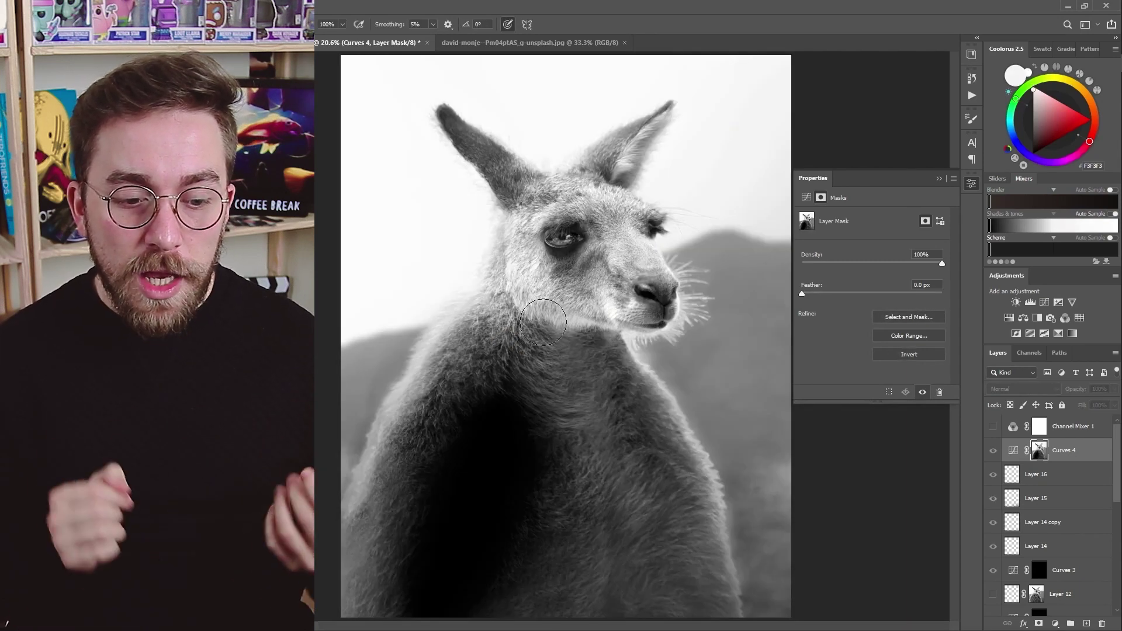
{"action": "scroll", "coordinate": [544, 322], "scroll_direction": "up", "scroll_amount": 1}
{"action": "mouse_move", "coordinate": [492, 396]}
{"action": "left_mouse_down"}
{"action": "mouse_move", "coordinate": [564, 313]}
{"action": "mouse_move", "coordinate": [531, 258]}
{"action": "mouse_move", "coordinate": [398, 514]}
{"action": "mouse_move", "coordinate": [514, 516]}
{"action": "mouse_move", "coordinate": [499, 299]}
{"action": "left_mouse_up"}
{"action": "key", "text": "x"}
{"action": "left_click_drag", "start_coordinate": [550, 368], "coordinate": [321, 401]}
{"action": "mouse_move", "coordinate": [549, 157]}
{"action": "left_mouse_down"}
{"action": "mouse_move", "coordinate": [647, 374]}
{"action": "mouse_move", "coordinate": [609, 419]}
{"action": "mouse_move", "coordinate": [651, 493]}
{"action": "mouse_move", "coordinate": [656, 193]}
{"action": "mouse_move", "coordinate": [648, 418]}
{"action": "left_mouse_up"}
{"action": "key", "text": "ctrl+z"}
Black out the kangaroo's head and remaining body in the Curves 4 mask, using a larger and then a smaller brush
{"action": "key", "text": "]"}
{"action": "key", "text": "]"}
{"action": "key", "text": "]"}
{"action": "left_click_drag", "start_coordinate": [625, 211], "coordinate": [543, 493]}
{"action": "left_click_drag", "start_coordinate": [549, 169], "coordinate": [505, 419]}
{"action": "left_click_drag", "start_coordinate": [514, 313], "coordinate": [542, 244]}
{"action": "key", "text": "["}
{"action": "key", "text": "["}
{"action": "key", "text": "["}
{"action": "key", "text": "["}
{"action": "key", "text": "["}
{"action": "key", "text": "["}
{"action": "key", "text": "["}
{"action": "key", "text": "["}
{"action": "key", "text": "["}
{"action": "mouse_move", "coordinate": [472, 251]}
{"action": "left_mouse_down"}
{"action": "mouse_move", "coordinate": [477, 278]}
{"action": "mouse_move", "coordinate": [526, 199]}
{"action": "mouse_move", "coordinate": [584, 327]}
{"action": "mouse_move", "coordinate": [508, 253]}
{"action": "mouse_move", "coordinate": [547, 246]}
{"action": "mouse_move", "coordinate": [489, 238]}
{"action": "mouse_move", "coordinate": [566, 231]}
{"action": "left_mouse_up"}
Leave the mask view and compare the image with Curves 4 hidden and shown
{"action": "left_click", "coordinate": [1039, 451], "text": "alt"}
{"action": "key", "text": "ctrl+minus"}
{"action": "key", "text": "ctrl+minus"}
{"action": "left_click", "coordinate": [991, 454]}
{"action": "left_click", "coordinate": [991, 453]}
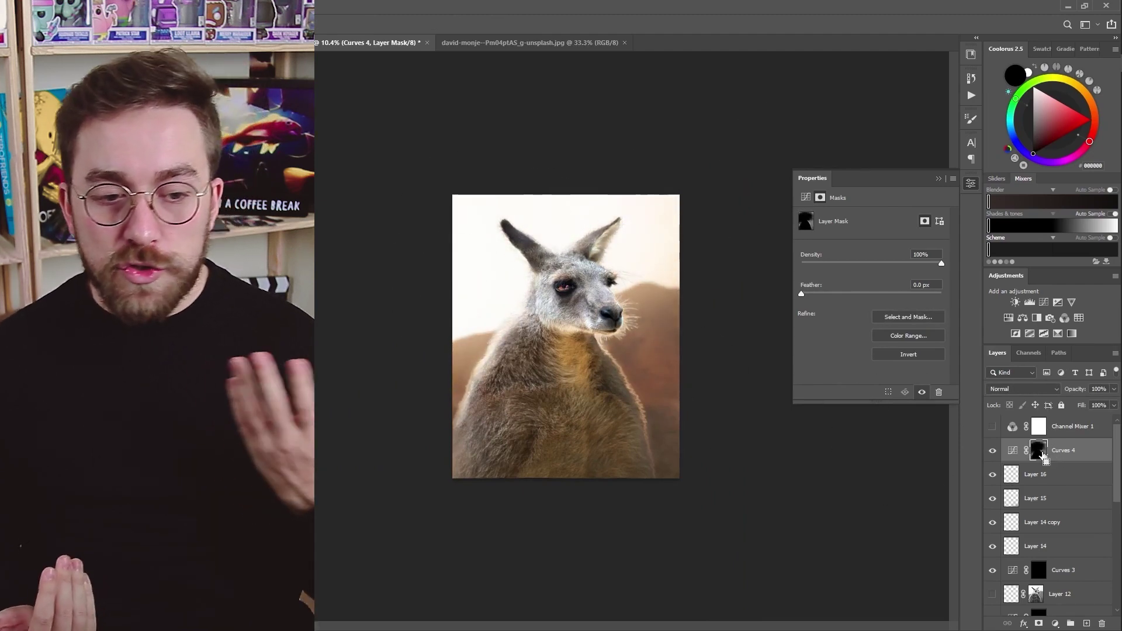
Refine the Curves 4 mask along the kangaroo's shoulders and around its head and ears with a soft brush
{"action": "left_click_drag", "start_coordinate": [678, 309], "coordinate": [619, 310]}
{"action": "left_click_drag", "start_coordinate": [456, 345], "coordinate": [491, 342]}
{"action": "key", "text": "b"}
{"action": "left_click_drag", "start_coordinate": [503, 252], "coordinate": [502, 315]}
{"action": "mouse_move", "coordinate": [556, 195]}
{"action": "left_mouse_down"}
{"action": "mouse_move", "coordinate": [568, 233]}
{"action": "mouse_move", "coordinate": [624, 220]}
{"action": "mouse_move", "coordinate": [600, 222]}
{"action": "left_mouse_up"}
{"action": "key", "text": "bracketleft"}
{"action": "key", "text": "bracketleft"}
{"action": "key", "text": "bracketleft"}
{"action": "key", "text": "bracketleft"}
{"action": "key", "text": "bracketleft"}
{"action": "key", "text": "bracketleft"}
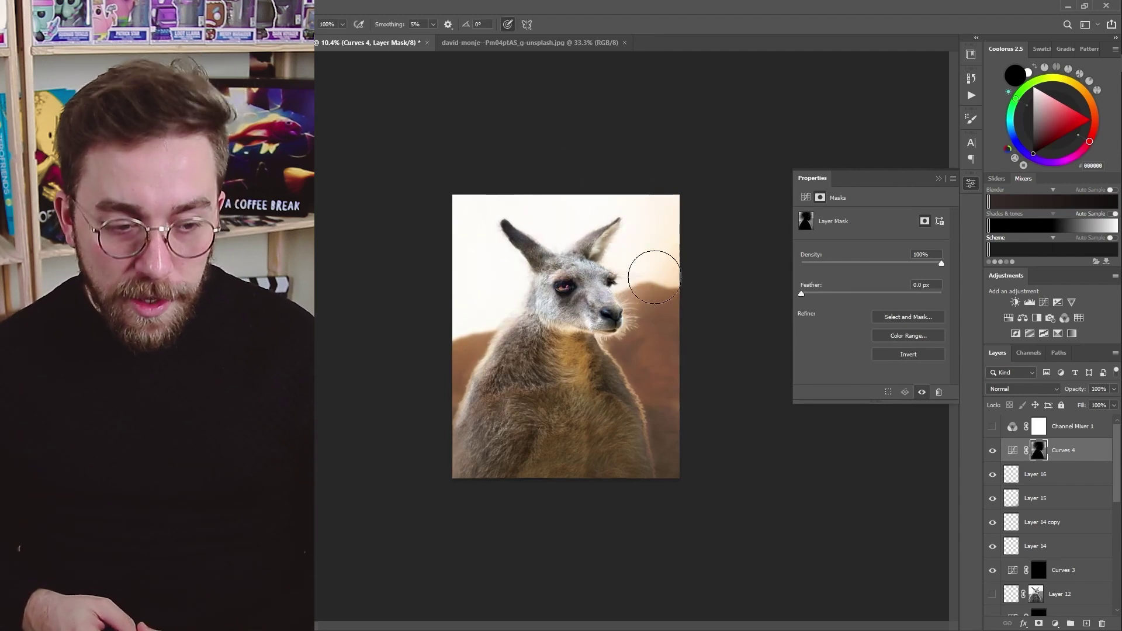
Check the effect of Curves 4, move it beneath Layer 15, and compare the image with the dust layer hidden and shown
{"action": "left_click", "coordinate": [993, 451]}
{"action": "left_click", "coordinate": [993, 450]}
{"action": "left_click_drag", "start_coordinate": [1045, 458], "coordinate": [1048, 512]}
{"action": "left_click", "coordinate": [1026, 498]}
{"action": "left_click", "coordinate": [993, 476]}
{"action": "left_click", "coordinate": [994, 477]}
Select Layer 15 and set up the Eraser with adjusted brush settings over the dust at the kangaroo's lower body
{"action": "left_click", "coordinate": [1031, 476]}
{"action": "key", "text": "x"}
{"action": "key", "text": "e"}
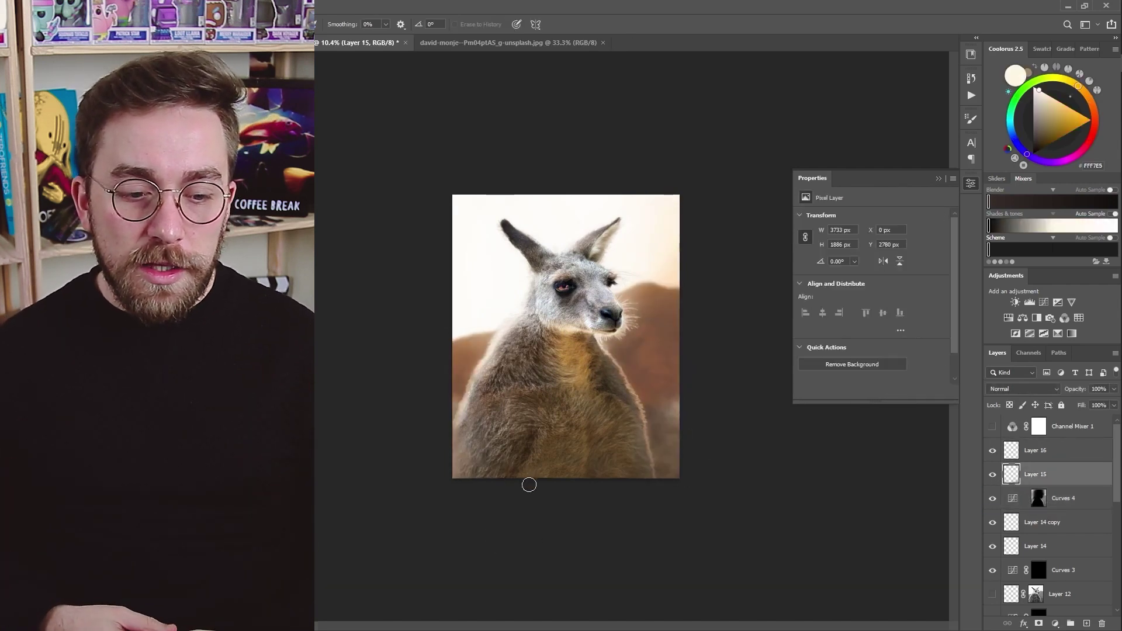
{"action": "right_click", "coordinate": [549, 450]}
{"action": "left_click_drag", "start_coordinate": [660, 390], "coordinate": [681, 388]}
{"action": "key", "text": "Return"}
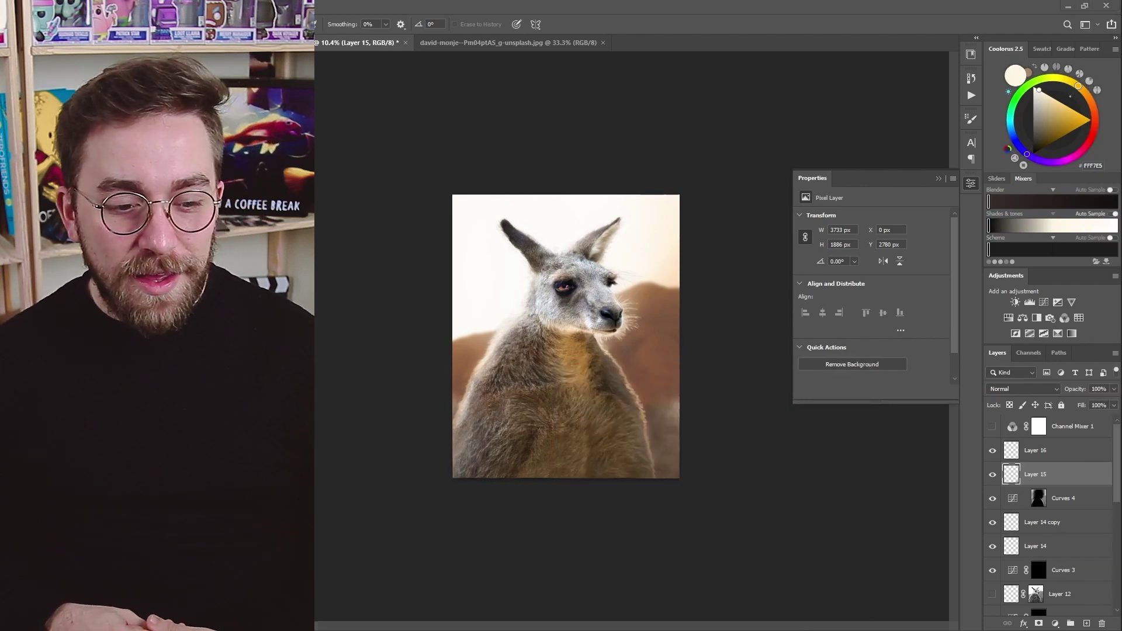
Add a Curves adjustment that brightens the image and invert its mask to black
{"action": "left_click", "coordinate": [1043, 303]}
{"action": "left_click_drag", "start_coordinate": [882, 299], "coordinate": [872, 332]}
{"action": "left_click", "coordinate": [1040, 454]}
{"action": "key", "text": "ctrl+i"}
Add a second Curves adjustment with darkened midtones and the white point at output 207, and invert its mask
{"action": "left_click", "coordinate": [1044, 303]}
{"action": "left_click_drag", "start_coordinate": [940, 245], "coordinate": [940, 268]}
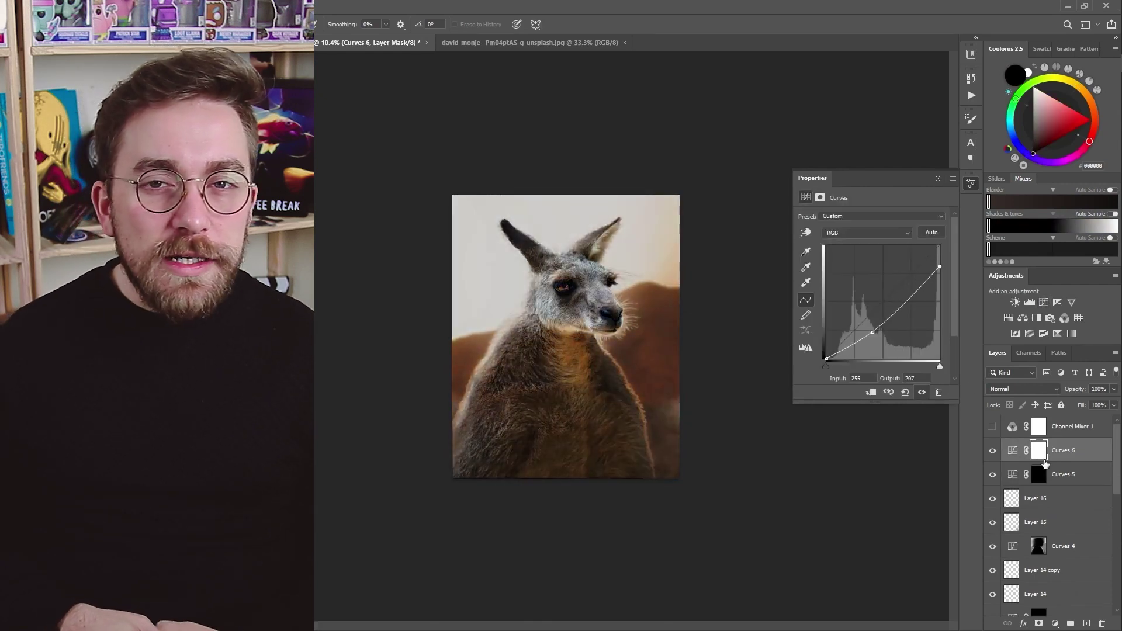
{"action": "left_click", "coordinate": [1039, 450]}
{"action": "key", "text": "ctrl+i"}
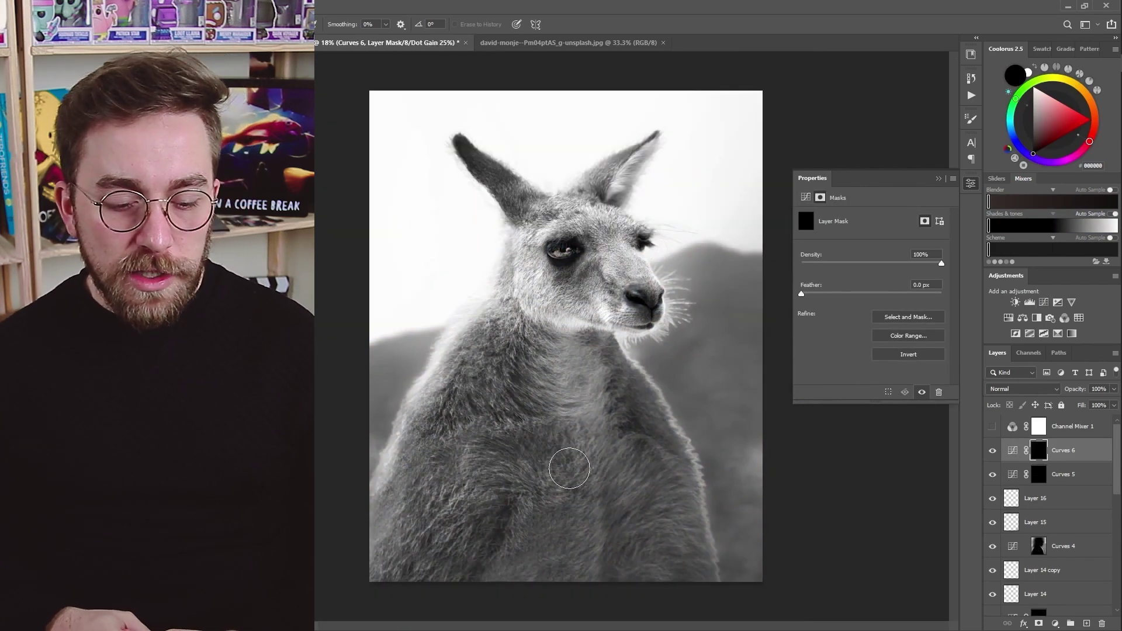
Examine the kangaroo's eye up close and the Layer 2 copy and Layer 3 copy layers in the character group
{"action": "left_click", "coordinate": [1040, 475]}
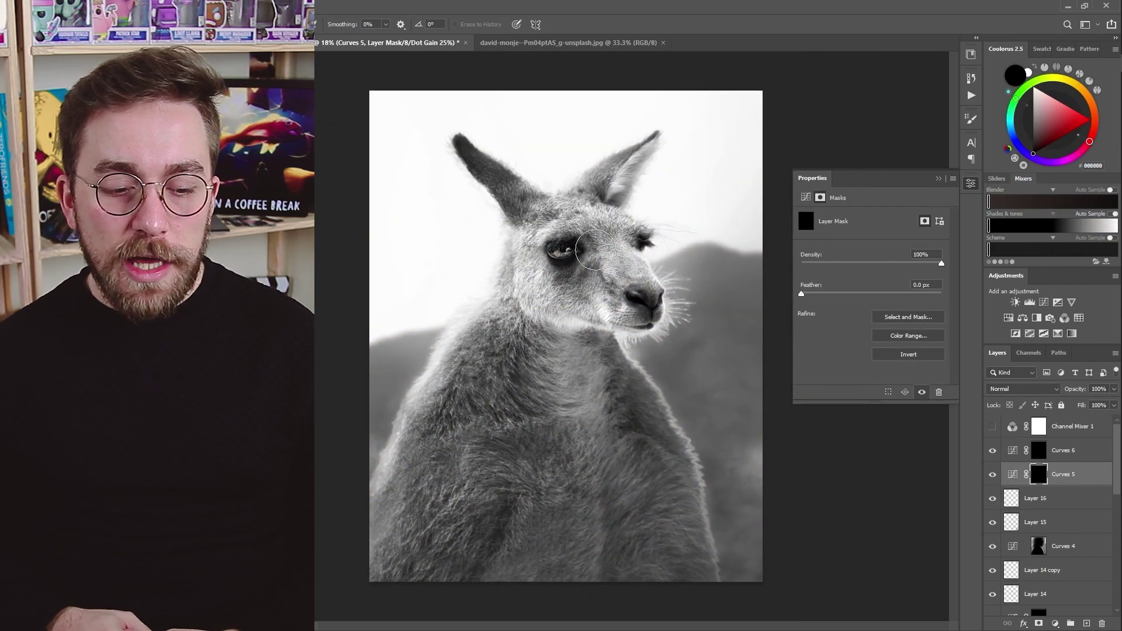
{"action": "scroll", "coordinate": [569, 237], "scroll_direction": "up", "scroll_amount": 5}
{"action": "key", "text": "x"}
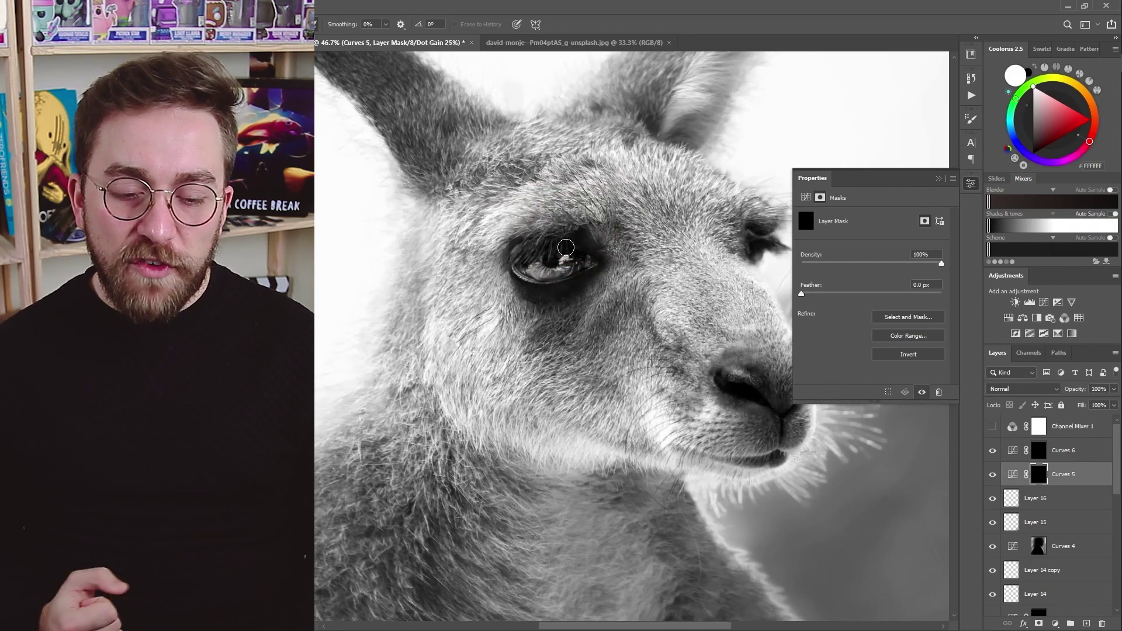
{"action": "scroll", "coordinate": [1052, 591], "scroll_direction": "down", "scroll_amount": 5}
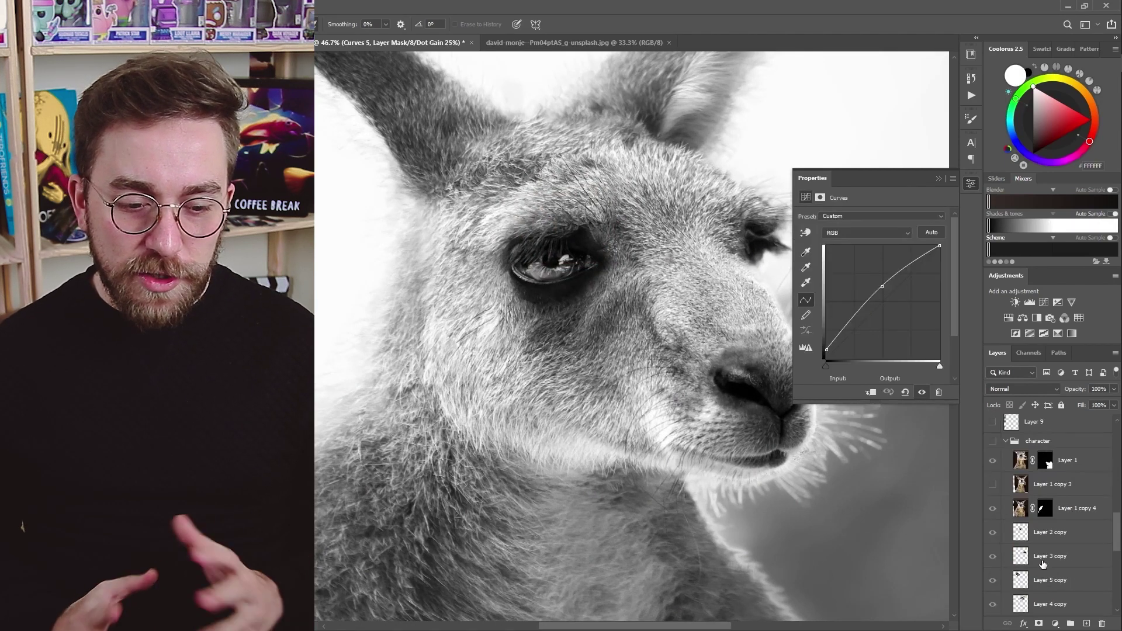
{"action": "left_click", "coordinate": [1055, 536]}
{"action": "left_click", "coordinate": [1075, 553], "text": "shift"}
{"action": "scroll", "coordinate": [1080, 549], "scroll_direction": "up", "scroll_amount": 5}
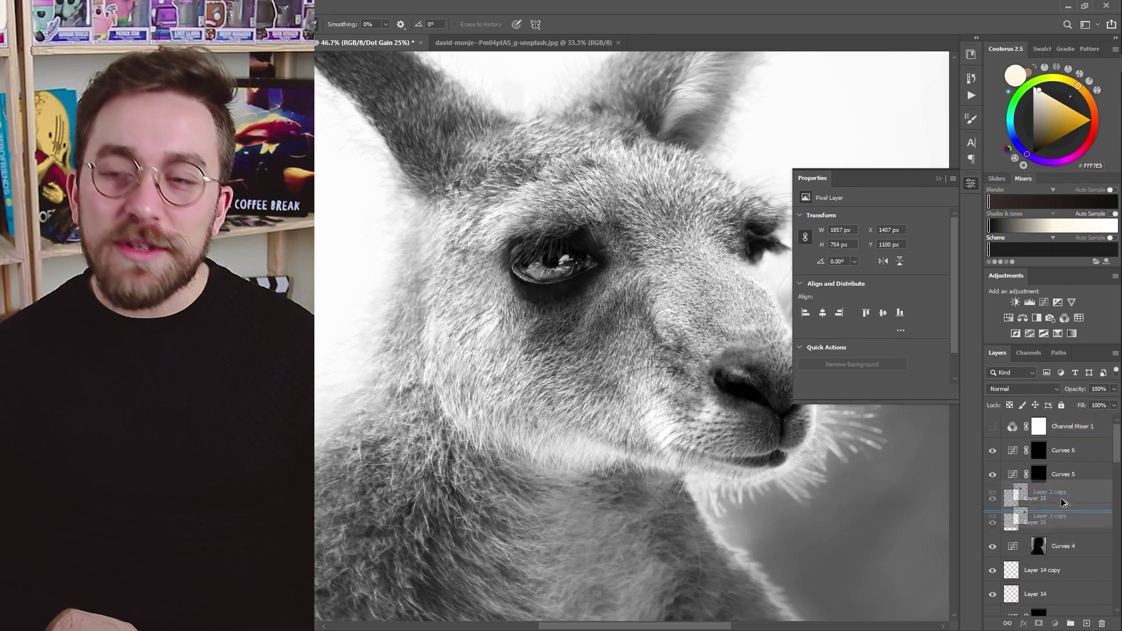
{"action": "left_click", "coordinate": [1006, 561]}
{"action": "scroll", "coordinate": [1036, 469], "scroll_direction": "up", "scroll_amount": 6}
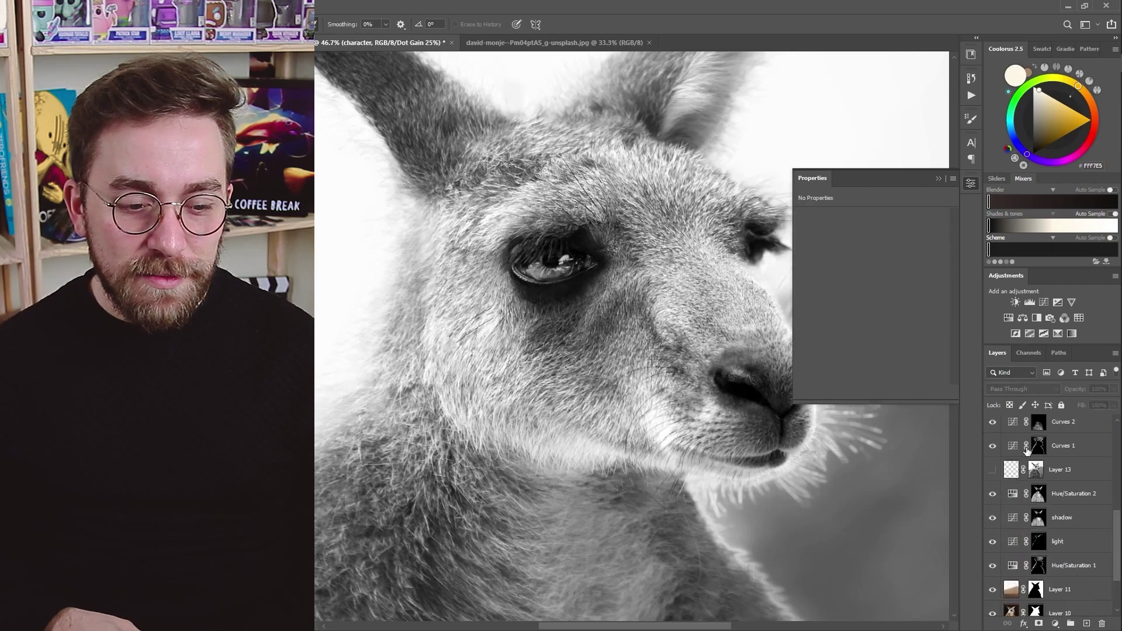
Paint highlights on the kangaroo's eye, nose and muzzle through the Curves 5 mask
{"action": "left_click", "coordinate": [1038, 474]}
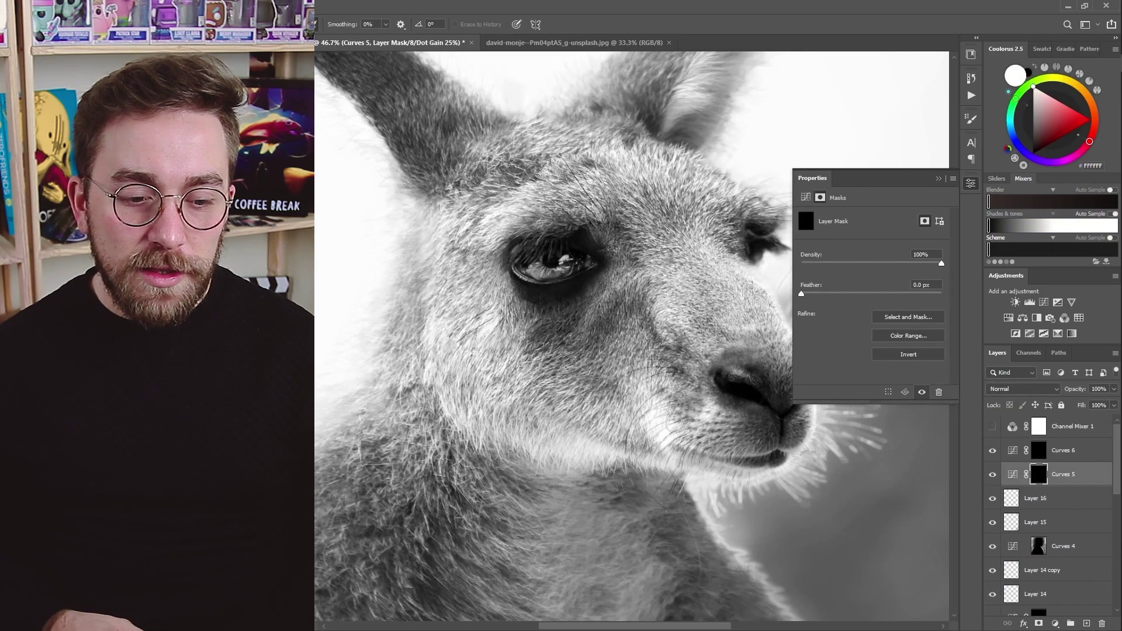
{"action": "key", "text": "x"}
{"action": "scroll", "coordinate": [569, 280], "scroll_direction": "up", "scroll_amount": 6}
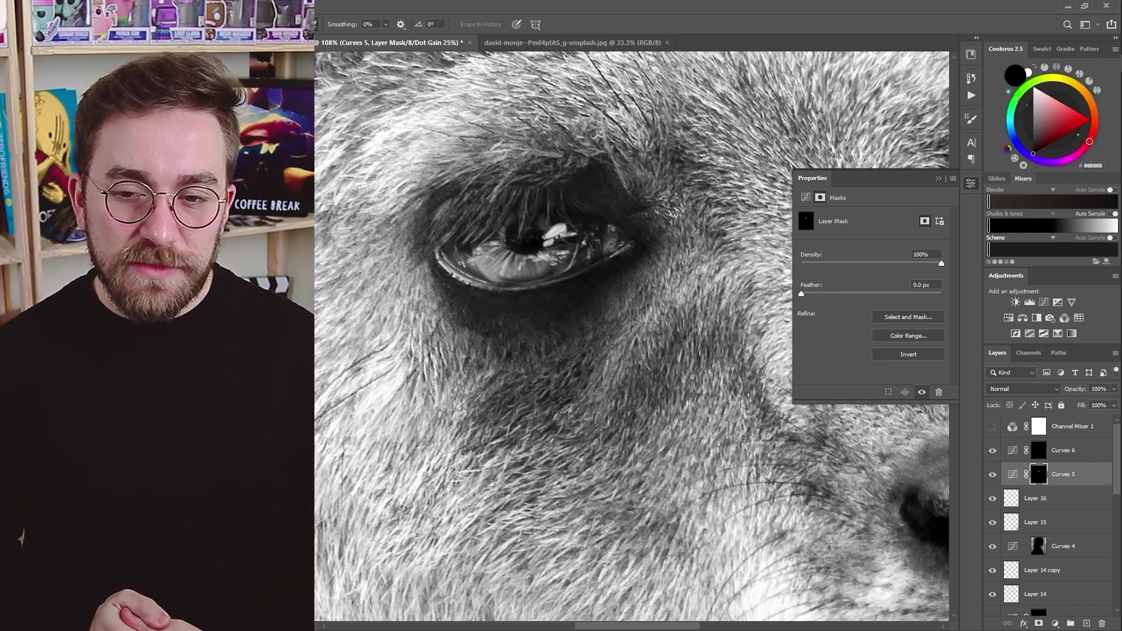
{"action": "scroll", "coordinate": [655, 280], "scroll_direction": "down", "scroll_amount": 8}
{"action": "mouse_move", "coordinate": [731, 263]}
{"action": "left_mouse_down"}
{"action": "mouse_move", "coordinate": [553, 280]}
{"action": "mouse_move", "coordinate": [630, 298]}
{"action": "left_mouse_up"}
{"action": "scroll", "coordinate": [596, 263], "scroll_direction": "up", "scroll_amount": 7}
{"action": "left_click_drag", "start_coordinate": [689, 491], "coordinate": [602, 280]}
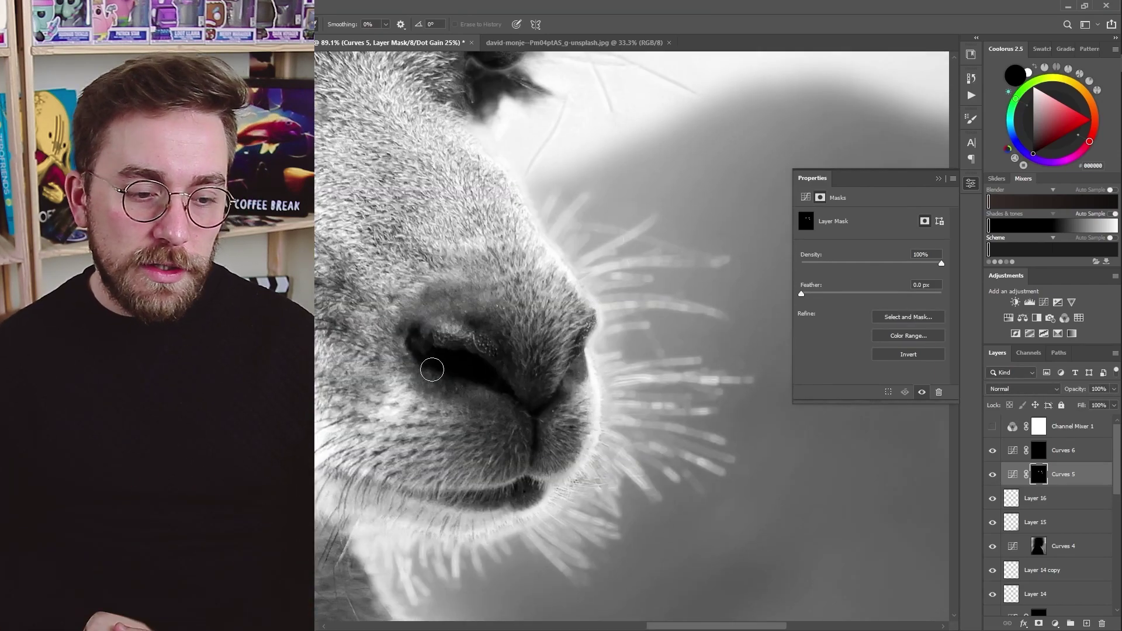
{"action": "left_click_drag", "start_coordinate": [432, 369], "coordinate": [479, 342]}
{"action": "mouse_move", "coordinate": [503, 523]}
{"action": "left_mouse_down"}
{"action": "mouse_move", "coordinate": [561, 456]}
{"action": "mouse_move", "coordinate": [543, 430]}
{"action": "left_mouse_up"}
Paint highlights from the kangaroo's mouth across its head and neck on the Curves 5 mask, using a larger brush
{"action": "scroll", "coordinate": [487, 339], "scroll_direction": "down", "scroll_amount": 8}
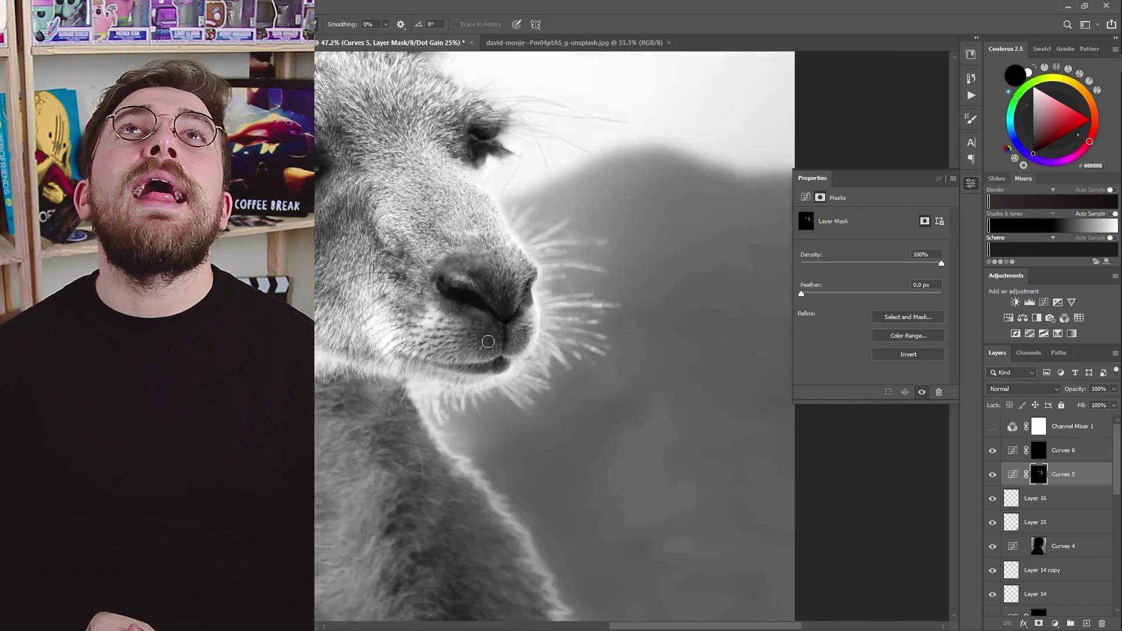
{"action": "left_click_drag", "start_coordinate": [488, 342], "coordinate": [693, 298]}
{"action": "key", "text": "bracketright"}
{"action": "key", "text": "bracketright"}
{"action": "key", "text": "bracketright"}
{"action": "key", "text": "bracketright"}
{"action": "key", "text": "bracketright"}
{"action": "key", "text": "bracketright"}
{"action": "key", "text": "bracketright"}
{"action": "left_click_drag", "start_coordinate": [363, 308], "coordinate": [409, 287]}
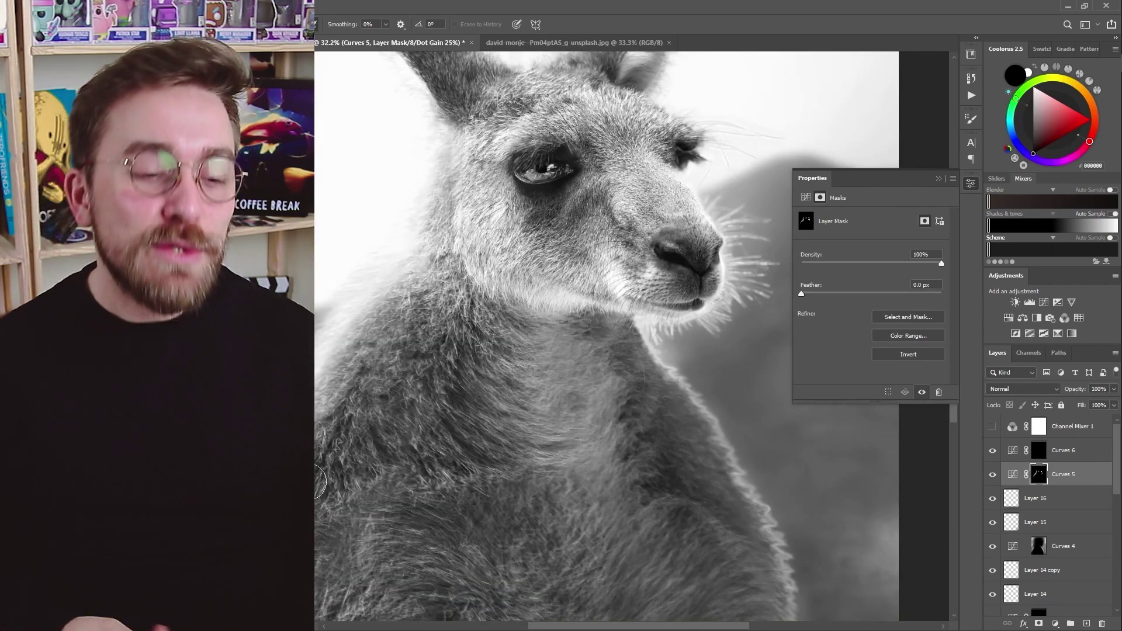
{"action": "left_click_drag", "start_coordinate": [615, 158], "coordinate": [493, 351]}
Paint shadows on the ears and face through the Curves 6 mask, switching between it and the Curves 5 mask
{"action": "key", "text": "alt+bracketright"}
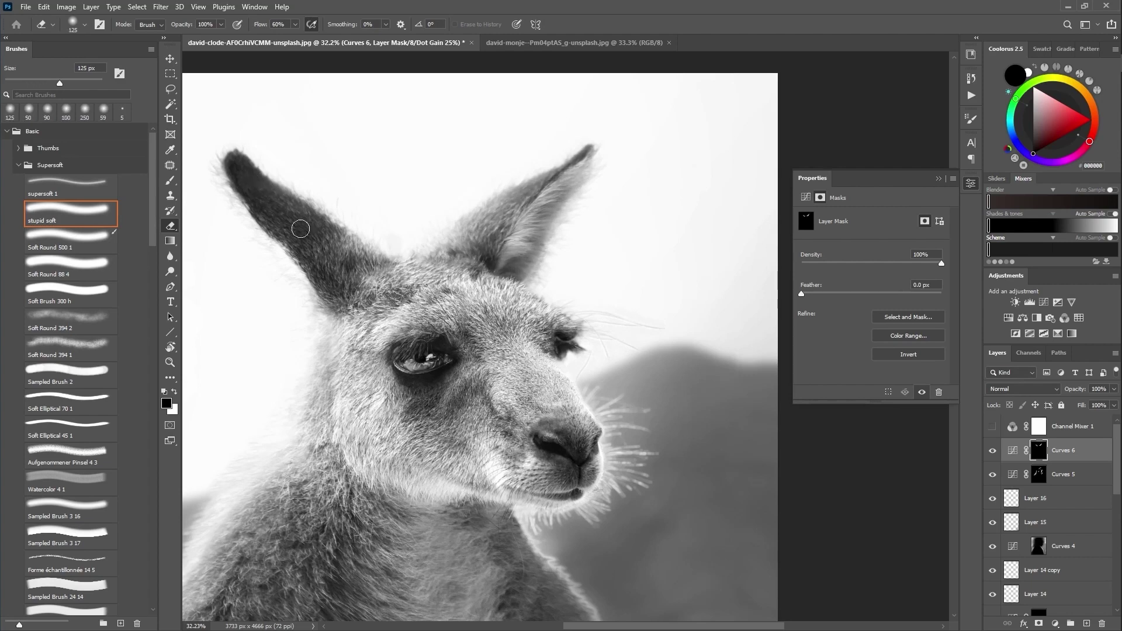
{"action": "mouse_move", "coordinate": [368, 320]}
{"action": "left_mouse_down"}
{"action": "mouse_move", "coordinate": [349, 408]}
{"action": "mouse_move", "coordinate": [377, 463]}
{"action": "left_mouse_up"}
{"action": "left_click_drag", "start_coordinate": [368, 413], "coordinate": [422, 491]}
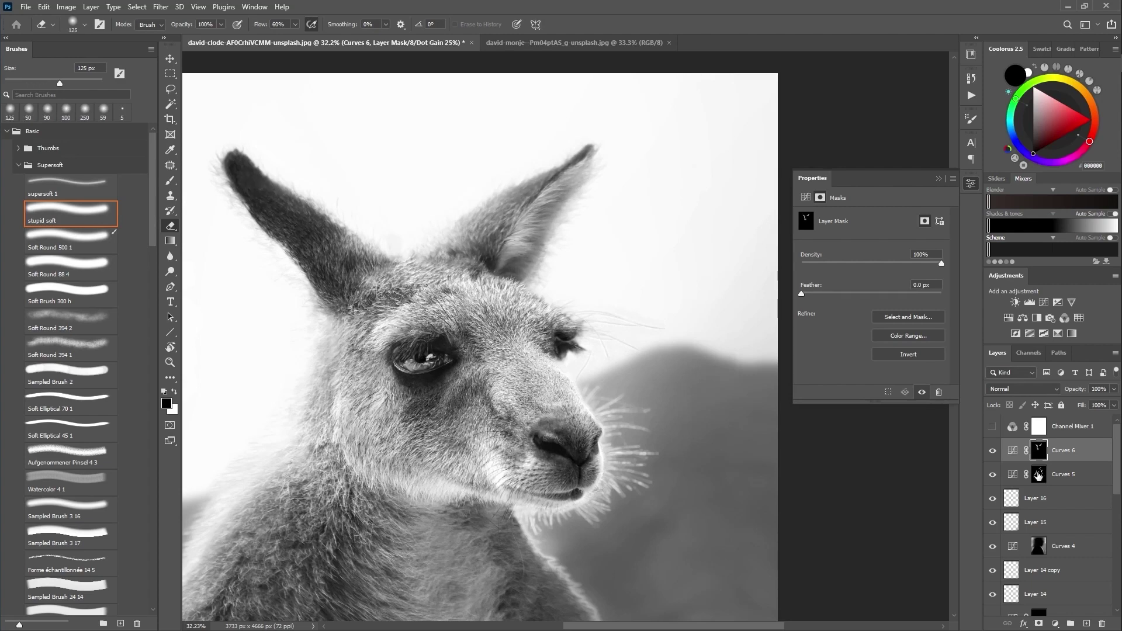
{"action": "left_click", "coordinate": [1043, 474]}
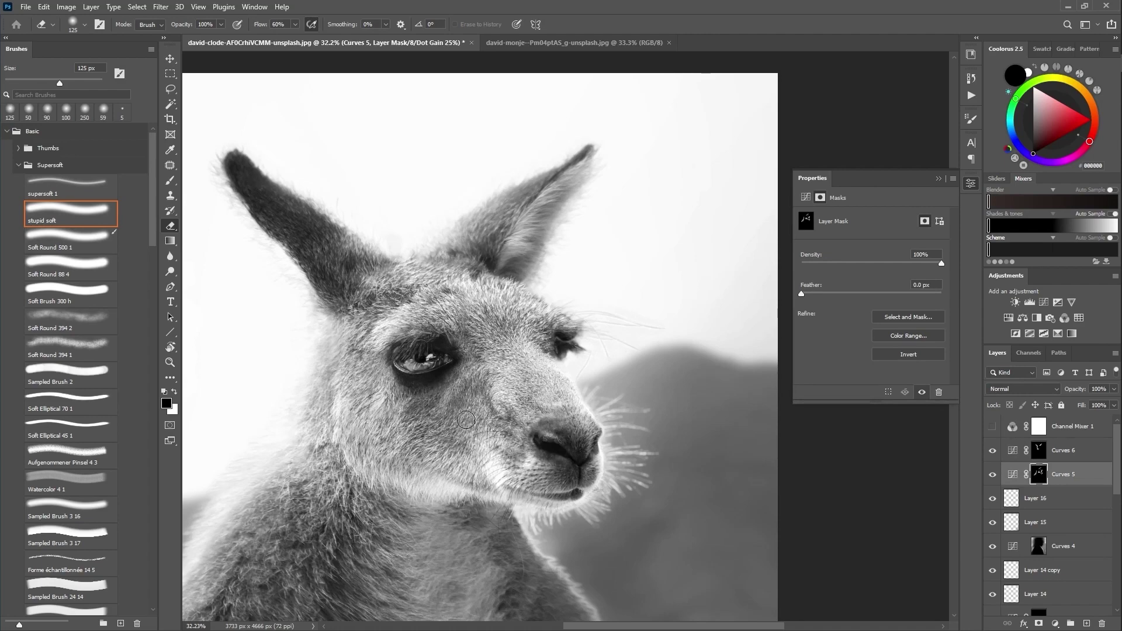
{"action": "key", "text": "alt+bracketright"}
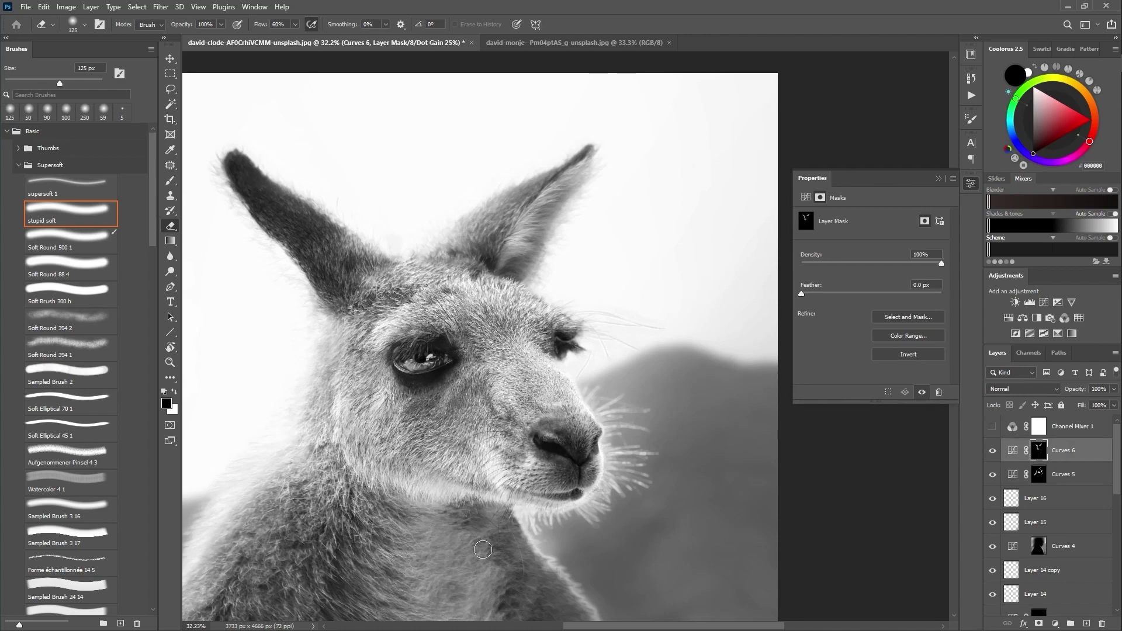
Paint shadows over the kangaroo's neck, shoulders and chest on the Curves 6 mask, enlarging the brush to 250 px
{"action": "left_click_drag", "start_coordinate": [528, 558], "coordinate": [544, 241]}
{"action": "left_click_drag", "start_coordinate": [423, 350], "coordinate": [487, 399]}
{"action": "left_click_drag", "start_coordinate": [221, 521], "coordinate": [361, 354]}
{"action": "left_click_drag", "start_coordinate": [293, 366], "coordinate": [301, 413]}
{"action": "left_click_drag", "start_coordinate": [563, 386], "coordinate": [650, 438]}
{"action": "mouse_move", "coordinate": [591, 342]}
{"action": "left_mouse_down"}
{"action": "mouse_move", "coordinate": [434, 485]}
{"action": "mouse_move", "coordinate": [319, 528]}
{"action": "left_mouse_up"}
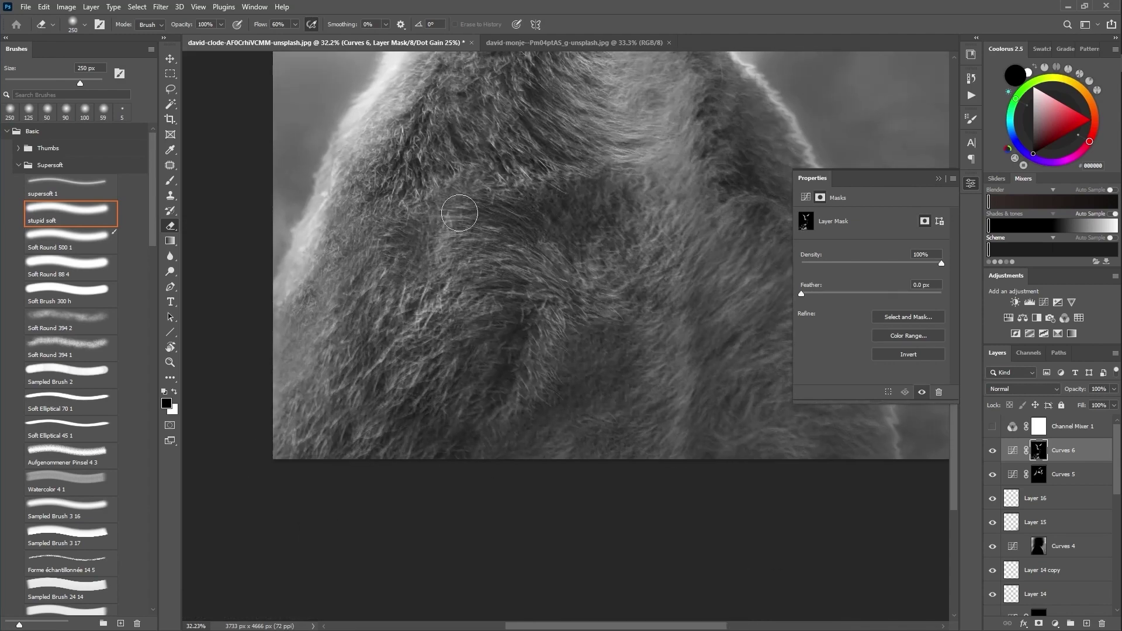
{"action": "left_click_drag", "start_coordinate": [599, 382], "coordinate": [112, 158]}
{"action": "left_click_drag", "start_coordinate": [245, 257], "coordinate": [812, 375]}
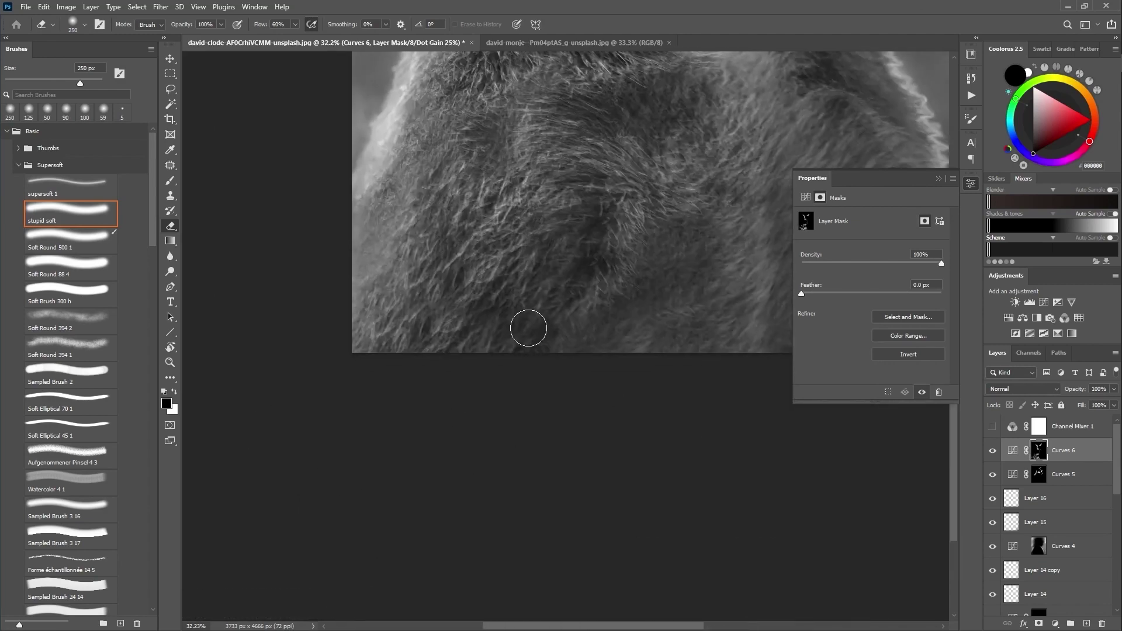
Compare Curves 6 hidden and shown, and brush a broad 1549 px highlight over the chest and shoulder on the Curves 5 mask
{"action": "key", "text": "x"}
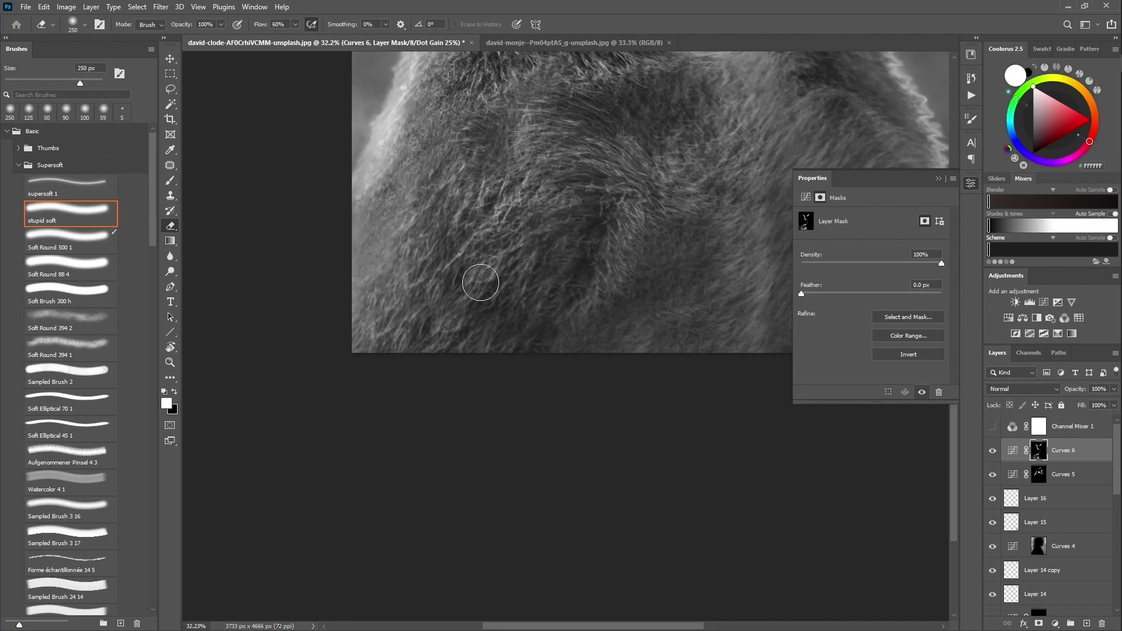
{"action": "left_click", "coordinate": [1038, 474]}
{"action": "left_click", "coordinate": [993, 456]}
{"action": "left_click", "coordinate": [992, 456]}
{"action": "left_click_drag", "start_coordinate": [643, 375], "coordinate": [561, 374]}
{"action": "mouse_move", "coordinate": [508, 578]}
{"action": "left_mouse_down"}
{"action": "mouse_move", "coordinate": [573, 581]}
{"action": "mouse_move", "coordinate": [582, 519]}
{"action": "left_mouse_up"}
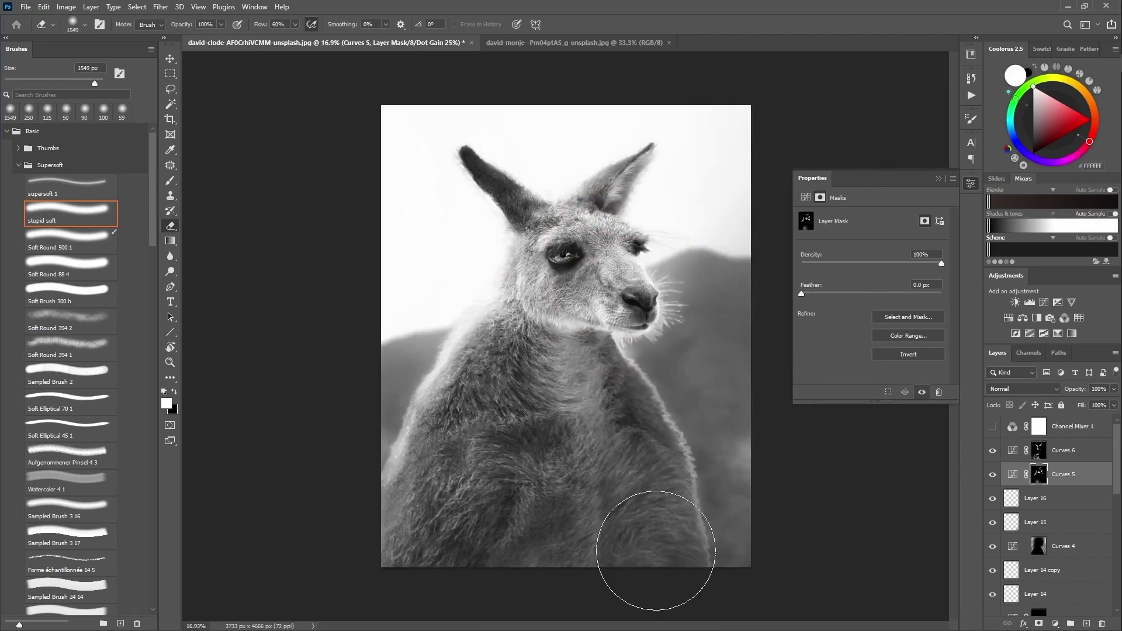
{"action": "key", "text": "x"}
{"action": "left_click_drag", "start_coordinate": [672, 410], "coordinate": [725, 397]}
Brush broad shadows over the lower body on the Curves 6 mask, turn off the grayscale proof, and compare Curves 6
{"action": "left_click", "coordinate": [1038, 450]}
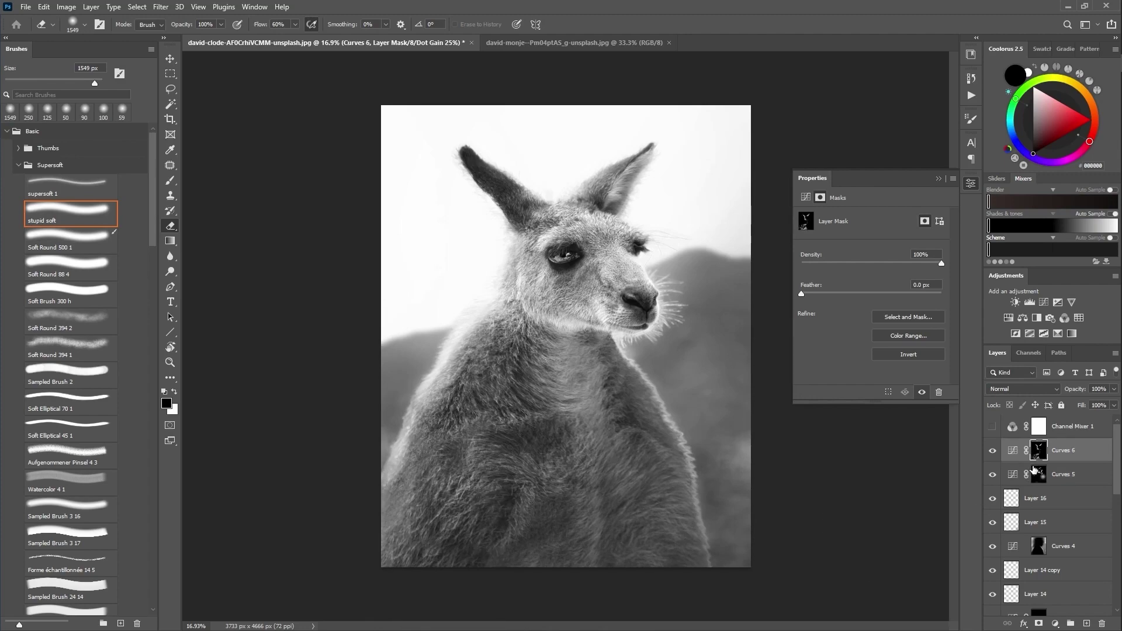
{"action": "left_click_drag", "start_coordinate": [664, 590], "coordinate": [620, 414]}
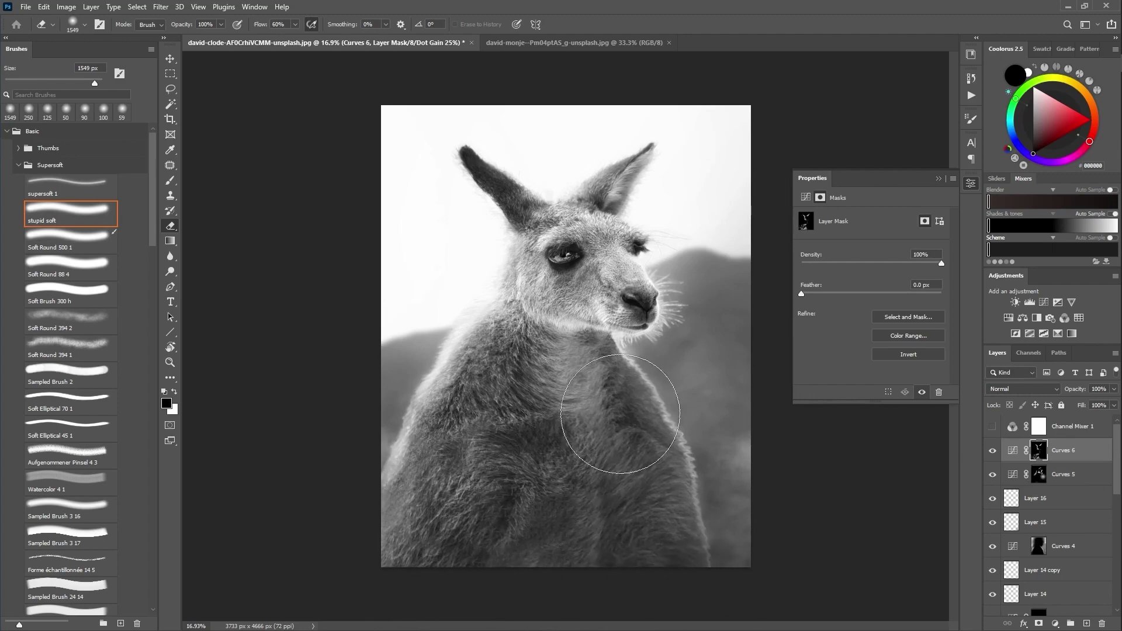
{"action": "key", "text": "ctrl+y"}
{"action": "scroll", "coordinate": [646, 441], "scroll_direction": "down", "scroll_amount": 5}
{"action": "left_click", "coordinate": [993, 453]}
{"action": "left_click", "coordinate": [992, 453]}
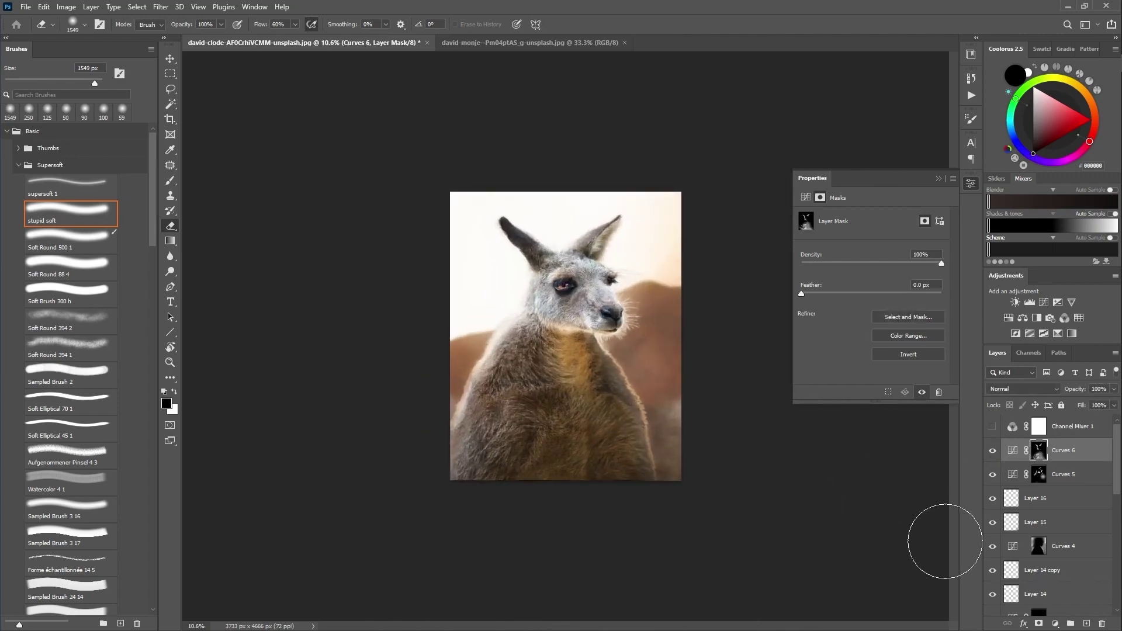
{"action": "scroll", "coordinate": [581, 233], "scroll_direction": "up", "scroll_amount": 11}
{"action": "scroll", "coordinate": [561, 193], "scroll_direction": "up", "scroll_amount": 2}
{"action": "key", "text": "x"}
{"action": "scroll", "coordinate": [620, 128], "scroll_direction": "up", "scroll_amount": 1}
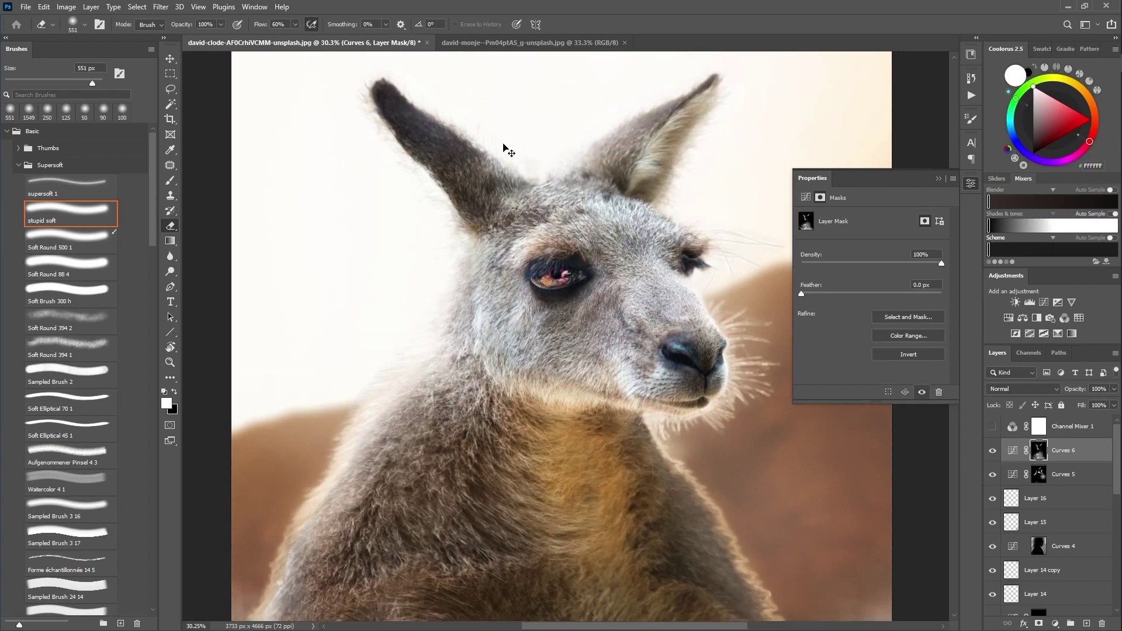
{"action": "scroll", "coordinate": [683, 385], "scroll_direction": "down", "scroll_amount": 5}
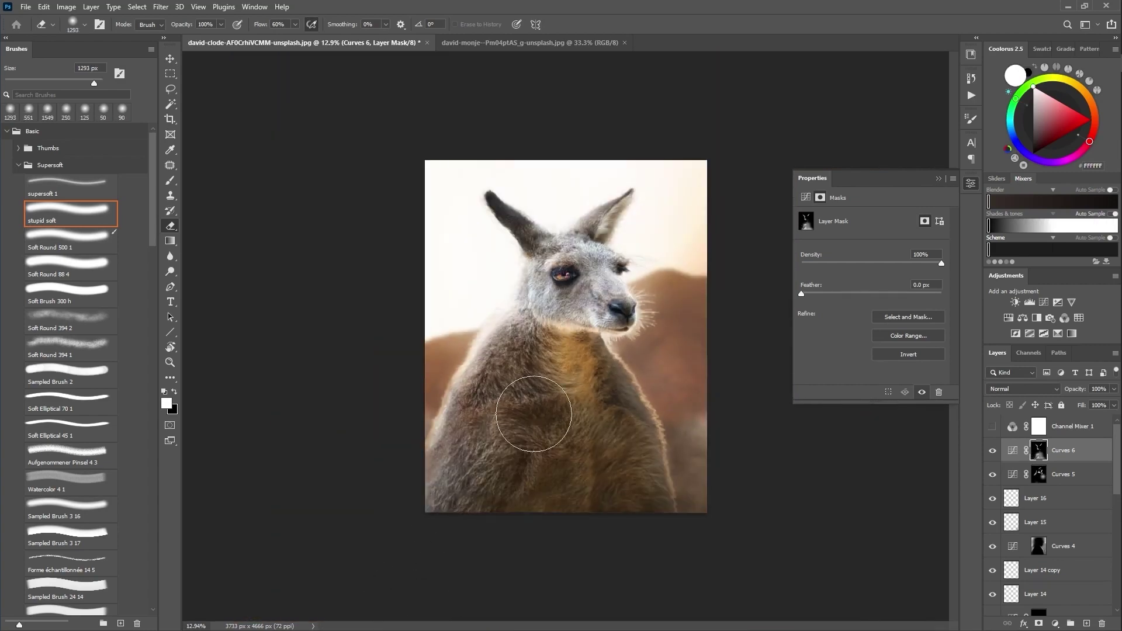
{"action": "scroll", "coordinate": [533, 414], "scroll_direction": "up", "scroll_amount": 1}
Stamp all visible layers into a new layer and open it in the Camera Raw Filter
{"action": "key", "text": "ctrl+alt+shift+e"}
{"action": "left_click", "coordinate": [161, 7]}
{"action": "left_click", "coordinate": [191, 92]}
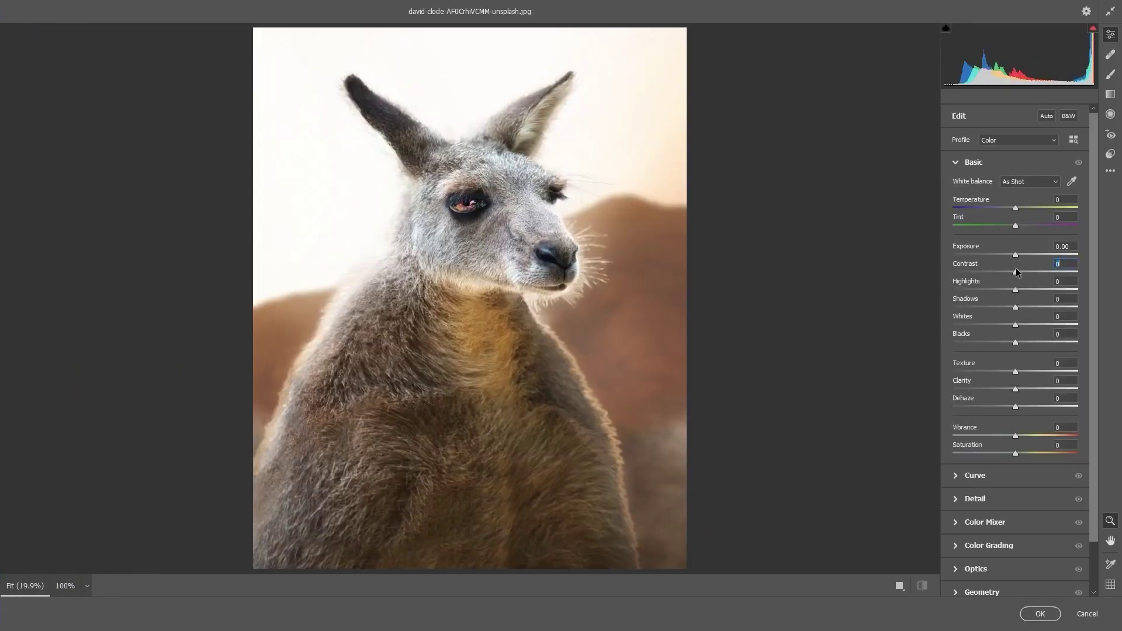
Calibrate the primaries: red hue -12, green hue -24 and saturation +13, blue hue -6 and saturation +57
{"action": "scroll", "coordinate": [1009, 338], "scroll_direction": "down", "scroll_amount": 3}
{"action": "left_click", "coordinate": [1046, 578]}
{"action": "left_click_drag", "start_coordinate": [1015, 551], "coordinate": [965, 551]}
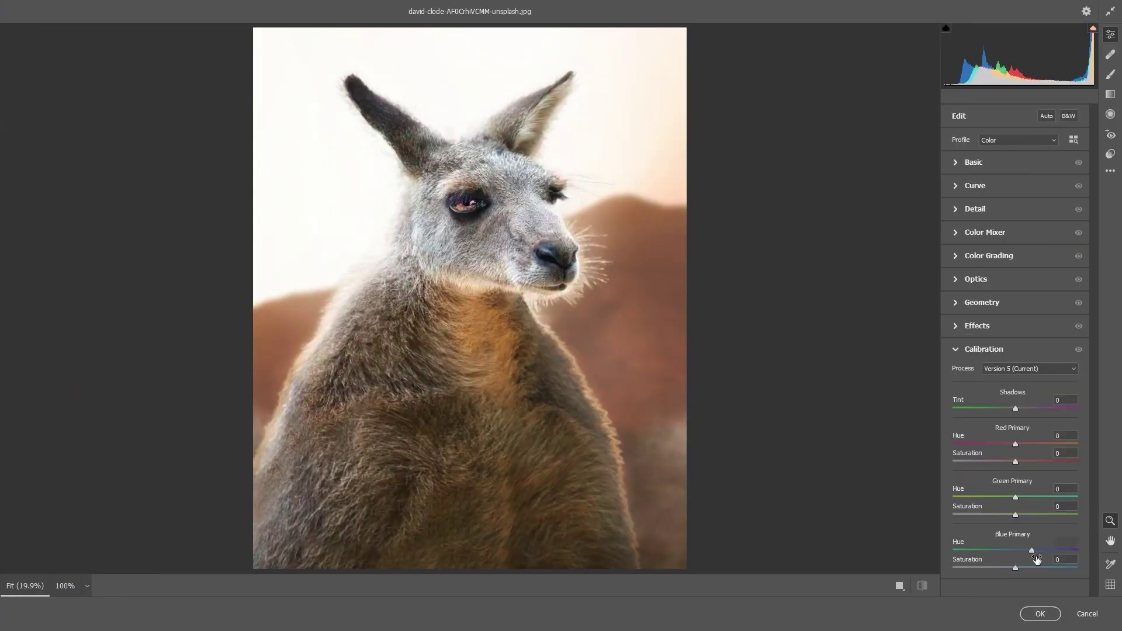
{"action": "left_click_drag", "start_coordinate": [1024, 524], "coordinate": [1021, 525]}
{"action": "mouse_move", "coordinate": [1015, 444]}
{"action": "left_mouse_down"}
{"action": "mouse_move", "coordinate": [860, 429]}
{"action": "mouse_move", "coordinate": [1008, 443]}
{"action": "left_mouse_up"}
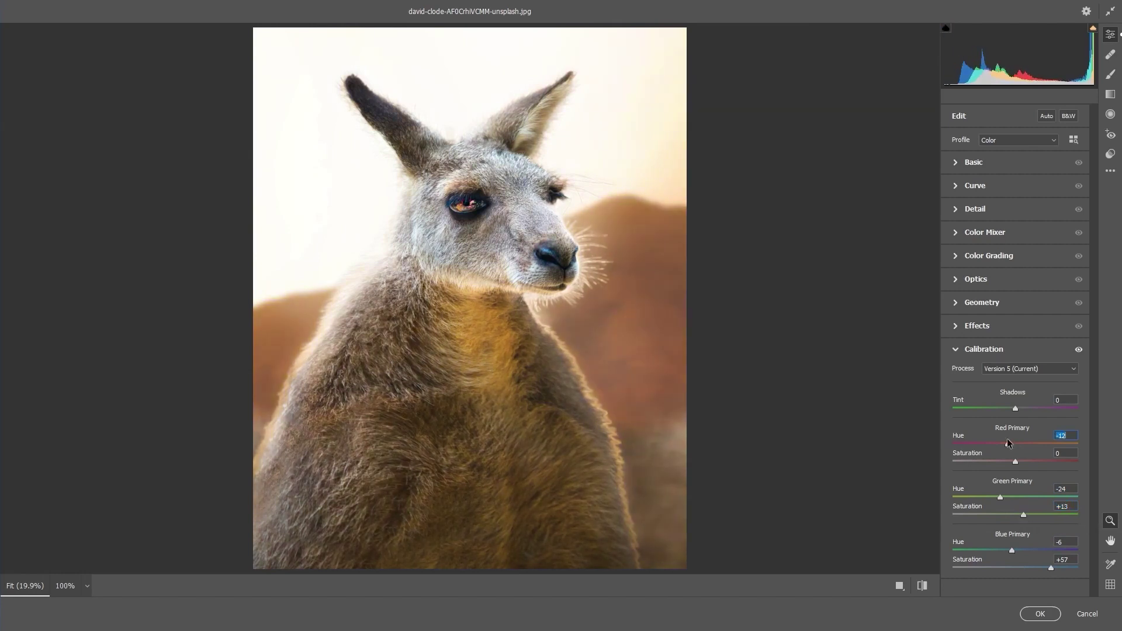
In the Color Mixer, set saturation to Oranges +32, Yellows -48, Greens +100, and luminance to Reds -24, Aquas -50, Purples -28, Magentas +100
{"action": "left_click", "coordinate": [958, 232]}
{"action": "mouse_move", "coordinate": [1016, 317]}
{"action": "left_mouse_down"}
{"action": "mouse_move", "coordinate": [1025, 318]}
{"action": "mouse_move", "coordinate": [1008, 335]}
{"action": "left_mouse_up"}
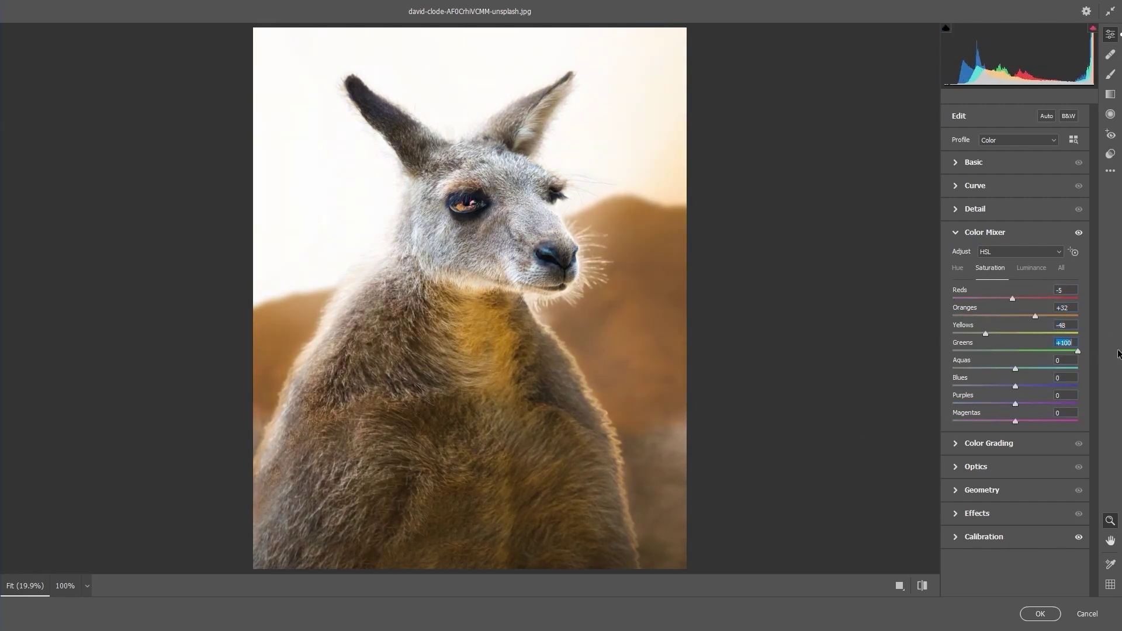
{"action": "left_click", "coordinate": [1036, 270]}
{"action": "left_click_drag", "start_coordinate": [1016, 299], "coordinate": [1008, 339]}
{"action": "left_click_drag", "start_coordinate": [1016, 387], "coordinate": [1065, 405]}
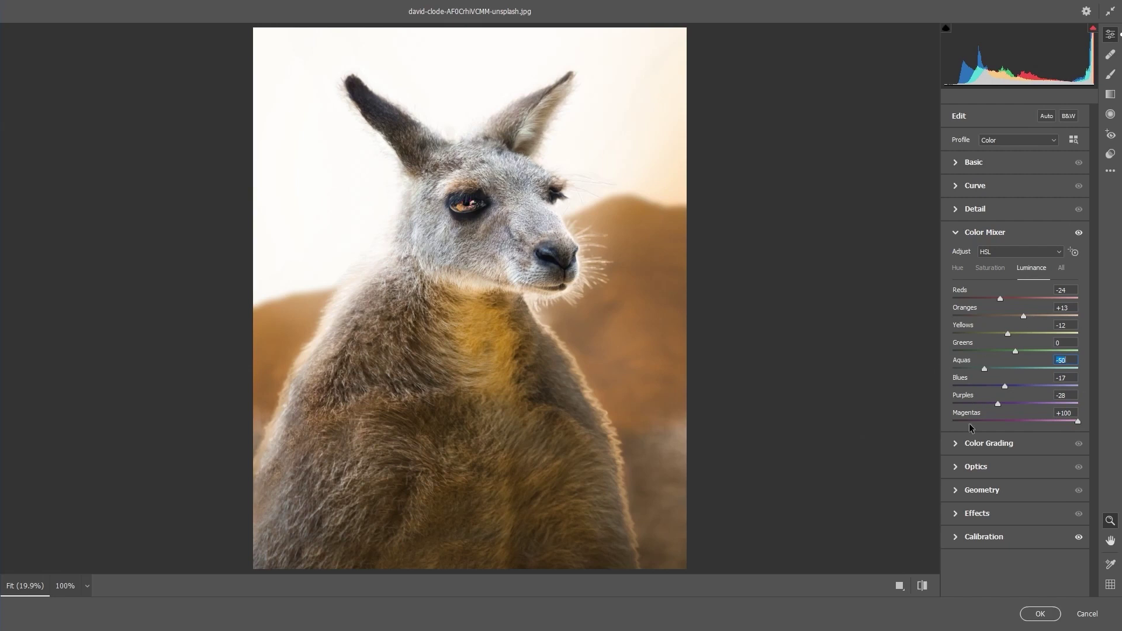
Grade the shadows with hue 0, saturation 13 and luminance -22 in Color Grading
{"action": "left_click", "coordinate": [971, 443]}
{"action": "left_click", "coordinate": [1011, 273]}
{"action": "left_click_drag", "start_coordinate": [954, 453], "coordinate": [987, 435]}
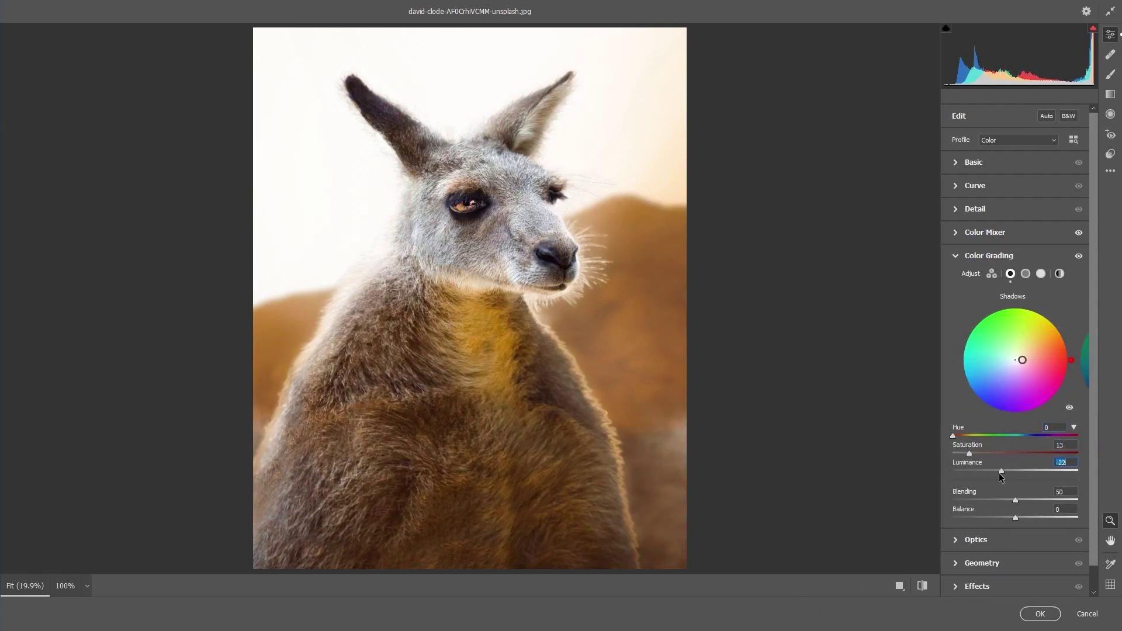
{"action": "left_click_drag", "start_coordinate": [1014, 470], "coordinate": [992, 472]}
Grade the highlights with hue 44, saturation 7, luminance -15, and the global tone with hue 214, saturation 6, luminance +16
{"action": "left_click", "coordinate": [1041, 274]}
{"action": "left_click_drag", "start_coordinate": [954, 436], "coordinate": [1031, 436]}
{"action": "left_click_drag", "start_coordinate": [953, 453], "coordinate": [1005, 471]}
{"action": "left_click_drag", "start_coordinate": [1030, 436], "coordinate": [969, 437]}
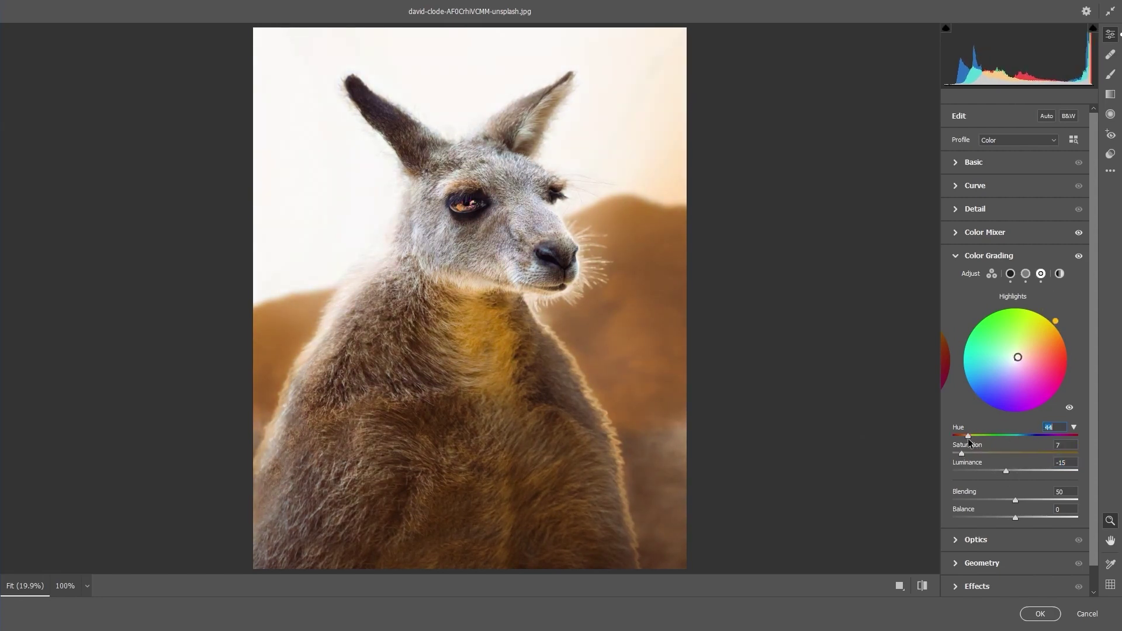
{"action": "left_click_drag", "start_coordinate": [1033, 439], "coordinate": [1019, 472]}
{"action": "left_click", "coordinate": [1060, 274]}
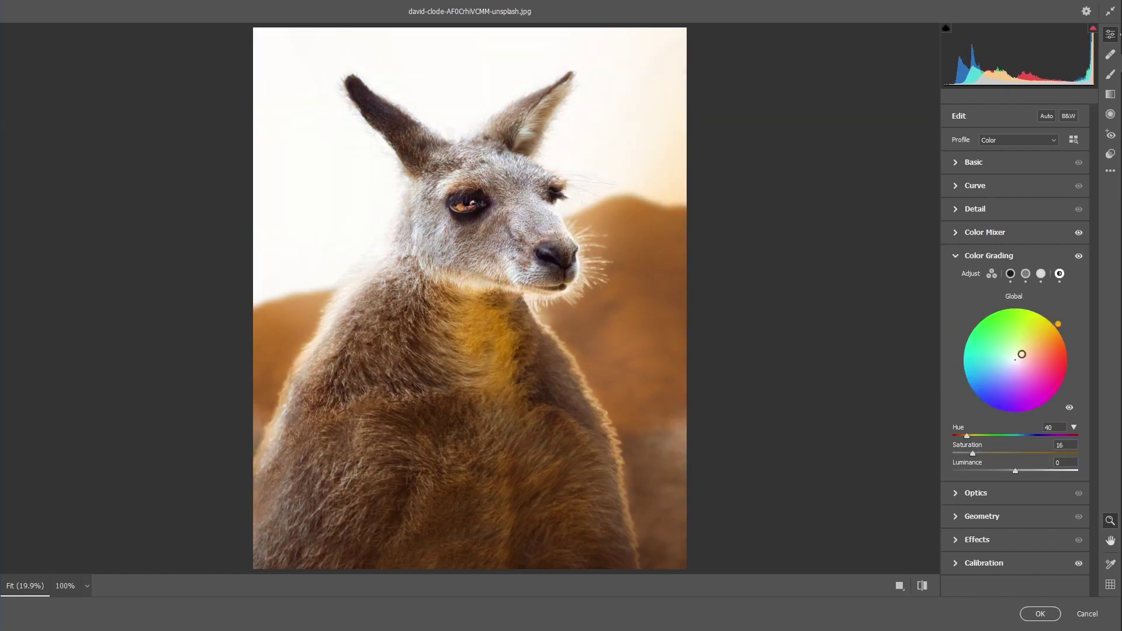
{"action": "left_click_drag", "start_coordinate": [1015, 471], "coordinate": [1025, 471]}
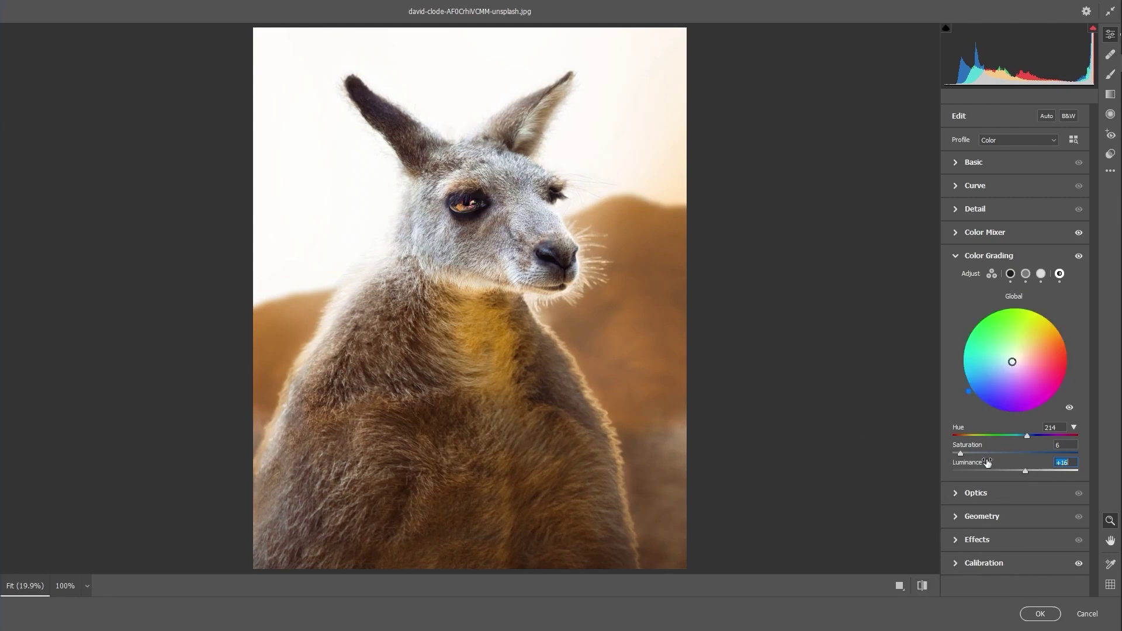
Set Temperature +5, Tint +6, Contrast -6, Highlights -17, Shadows -28, Whites -50, Blacks +21, Vibrance +6 and Saturation -17 in the Basic adjustments
{"action": "left_click", "coordinate": [957, 163]}
{"action": "mouse_move", "coordinate": [1015, 209]}
{"action": "left_mouse_down"}
{"action": "mouse_move", "coordinate": [1049, 207]}
{"action": "mouse_move", "coordinate": [1017, 208]}
{"action": "left_mouse_up"}
{"action": "mouse_move", "coordinate": [1015, 226]}
{"action": "left_mouse_down"}
{"action": "mouse_move", "coordinate": [1061, 228]}
{"action": "mouse_move", "coordinate": [1015, 226]}
{"action": "left_mouse_up"}
{"action": "left_click_drag", "start_coordinate": [1014, 208], "coordinate": [1016, 210]}
{"action": "left_click", "coordinate": [1015, 255]}
{"action": "mouse_move", "coordinate": [1017, 306]}
{"action": "left_mouse_down"}
{"action": "mouse_move", "coordinate": [1079, 291]}
{"action": "mouse_move", "coordinate": [1005, 289]}
{"action": "mouse_move", "coordinate": [998, 308]}
{"action": "left_mouse_up"}
{"action": "left_click_drag", "start_coordinate": [1015, 343], "coordinate": [1034, 343]}
{"action": "left_click_drag", "start_coordinate": [1016, 325], "coordinate": [978, 326]}
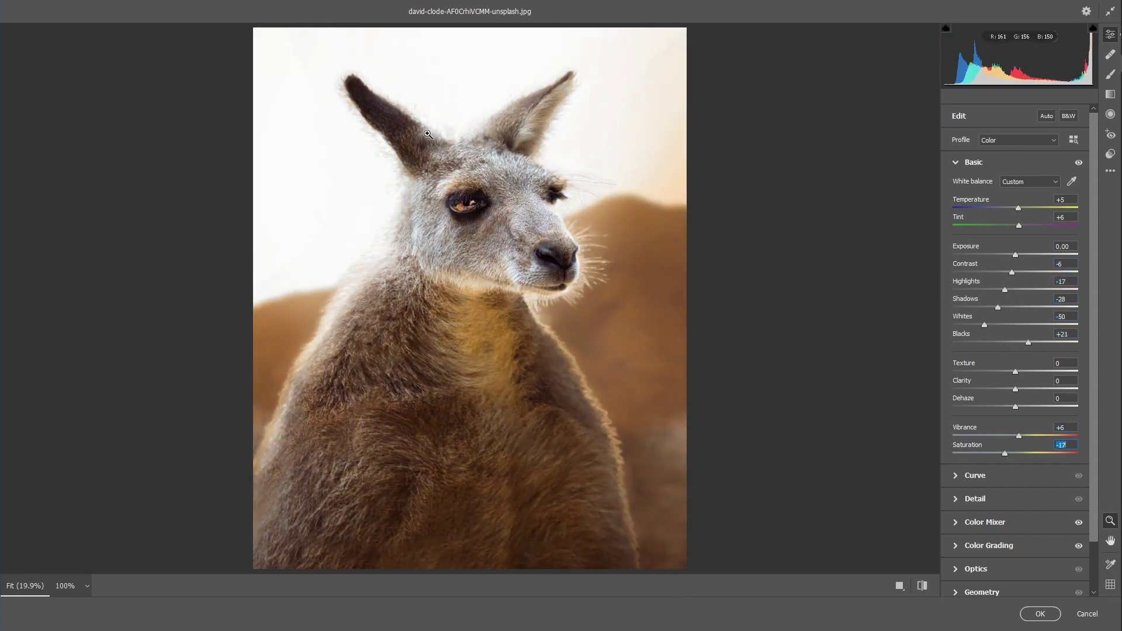
Add a large radial filter around the kangaroo's head with Temperature +61, Tint +34, Highlights +11, Shadows +36, Whites +12 and Blacks +10
{"action": "left_click", "coordinate": [1111, 94]}
{"action": "left_click", "coordinate": [1110, 114]}
{"action": "mouse_move", "coordinate": [392, 215]}
{"action": "left_mouse_down"}
{"action": "mouse_move", "coordinate": [679, 456]}
{"action": "mouse_move", "coordinate": [449, 228]}
{"action": "left_mouse_up"}
{"action": "left_click_drag", "start_coordinate": [1007, 255], "coordinate": [1121, 277]}
Show the radial filter's mask and erase it from the kangaroo's face, neck and chest with feather 100 and flow 78
{"action": "left_click", "coordinate": [1023, 203]}
{"action": "left_click", "coordinate": [998, 135]}
{"action": "left_click", "coordinate": [966, 211]}
{"action": "left_click_drag", "start_coordinate": [447, 248], "coordinate": [463, 204]}
{"action": "left_click_drag", "start_coordinate": [1003, 197], "coordinate": [1055, 197]}
{"action": "mouse_move", "coordinate": [447, 238]}
{"action": "left_mouse_down"}
{"action": "mouse_move", "coordinate": [547, 97]}
{"action": "mouse_move", "coordinate": [491, 380]}
{"action": "mouse_move", "coordinate": [445, 322]}
{"action": "left_mouse_up"}
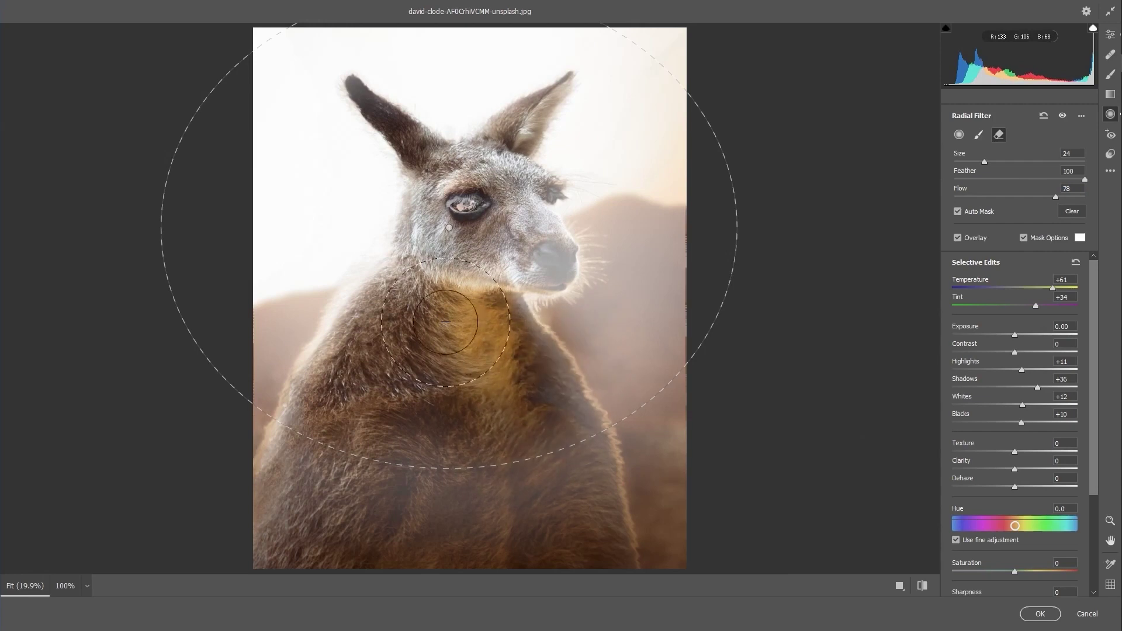
{"action": "mouse_move", "coordinate": [537, 390]}
{"action": "left_mouse_down"}
{"action": "mouse_move", "coordinate": [420, 502]}
{"action": "mouse_move", "coordinate": [529, 307]}
{"action": "mouse_move", "coordinate": [540, 252]}
{"action": "left_mouse_up"}
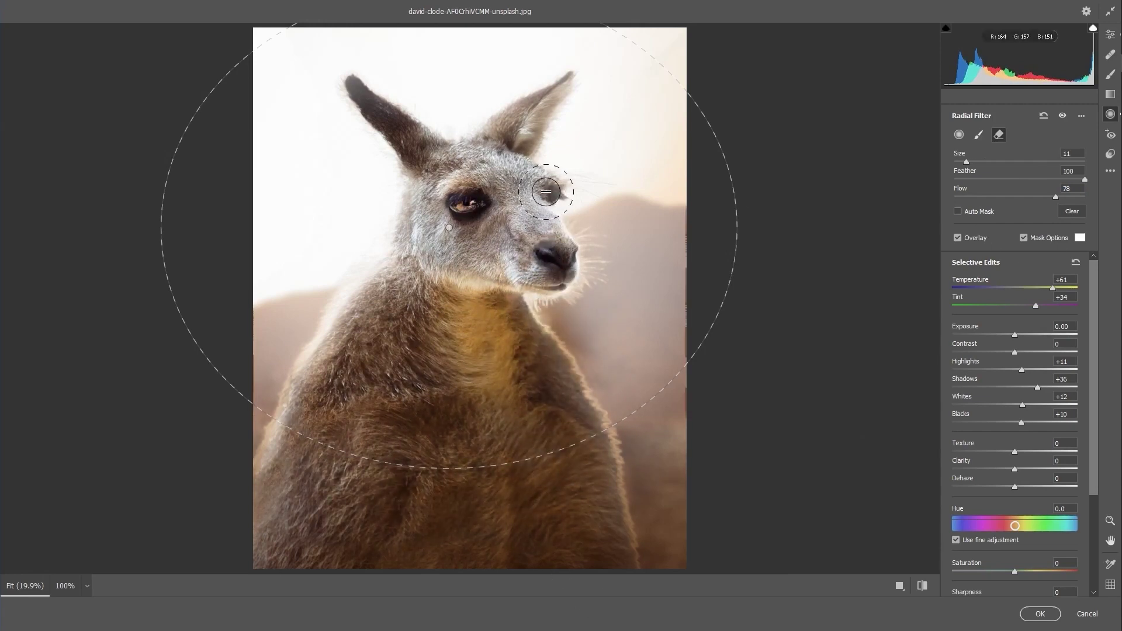
Try brushing the radial filter over the background beside the chest, undo the stroke, and lower the brush flow to 5
{"action": "left_click", "coordinate": [979, 135]}
{"action": "mouse_move", "coordinate": [576, 313]}
{"action": "left_mouse_down"}
{"action": "mouse_move", "coordinate": [574, 325]}
{"action": "mouse_move", "coordinate": [643, 415]}
{"action": "left_mouse_up"}
{"action": "key", "text": "ctrl+z"}
{"action": "left_click_drag", "start_coordinate": [1002, 197], "coordinate": [958, 196]}
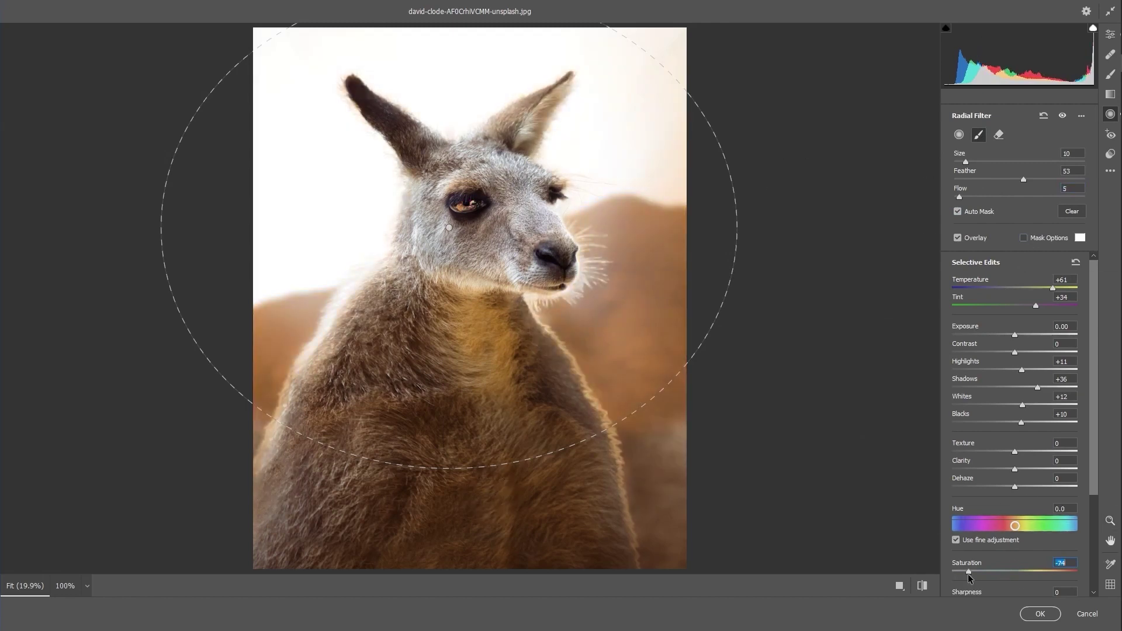
Add a graduated filter from the shoulder down over the lower body with Exposure -0.95, Highlights -50, Shadows +3 and Blacks -7
{"action": "left_click", "coordinate": [1111, 94]}
{"action": "left_click_drag", "start_coordinate": [362, 252], "coordinate": [455, 602]}
{"action": "left_click_drag", "start_coordinate": [1053, 213], "coordinate": [1005, 214]}
{"action": "left_click_drag", "start_coordinate": [1022, 252], "coordinate": [1003, 262]}
{"action": "left_click_drag", "start_coordinate": [1015, 312], "coordinate": [984, 294]}
{"action": "left_click_drag", "start_coordinate": [1015, 347], "coordinate": [1011, 348]}
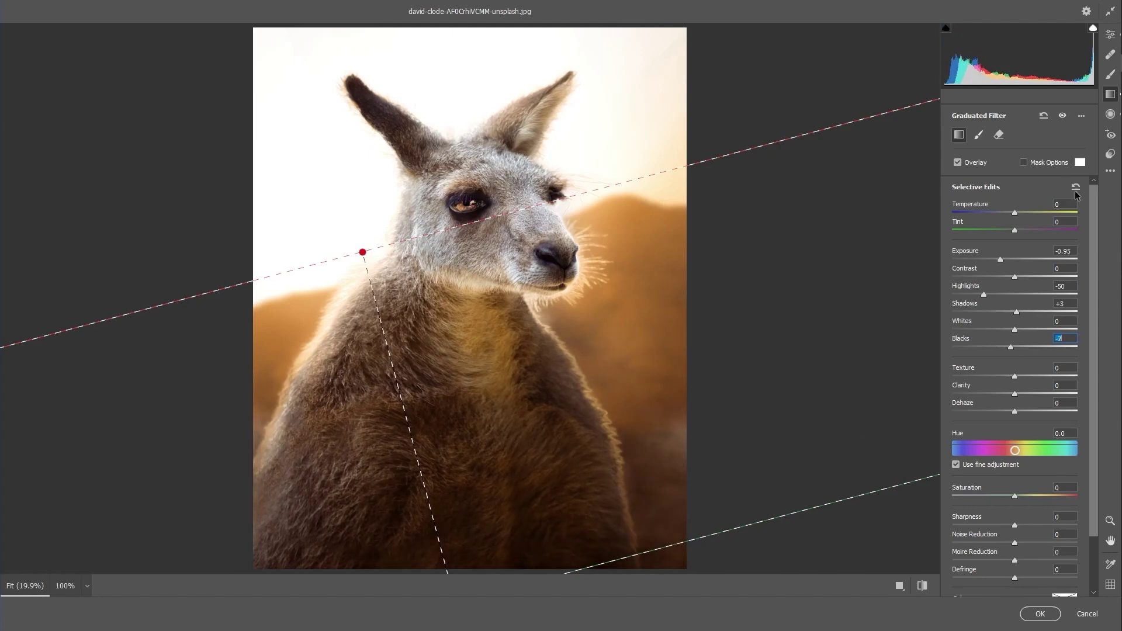
Show the graduated filter's mask, erase it from the background beside the kangaroo with a size 32 brush, and turn off Auto Mask
{"action": "left_click", "coordinate": [1024, 163]}
{"action": "left_click", "coordinate": [999, 135]}
{"action": "key", "text": "bracketright"}
{"action": "key", "text": "bracketright"}
{"action": "key", "text": "bracketright"}
{"action": "key", "text": "bracketright"}
{"action": "key", "text": "bracketright"}
{"action": "mouse_move", "coordinate": [610, 335]}
{"action": "left_mouse_down"}
{"action": "mouse_move", "coordinate": [681, 276]}
{"action": "mouse_move", "coordinate": [753, 424]}
{"action": "left_mouse_up"}
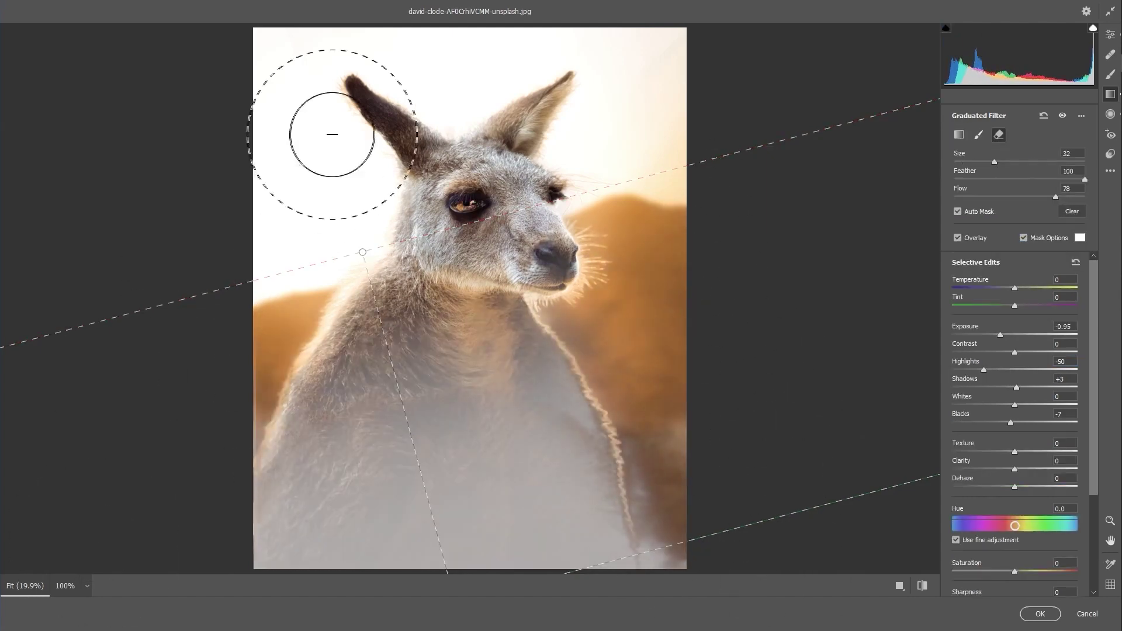
{"action": "key", "text": "m"}
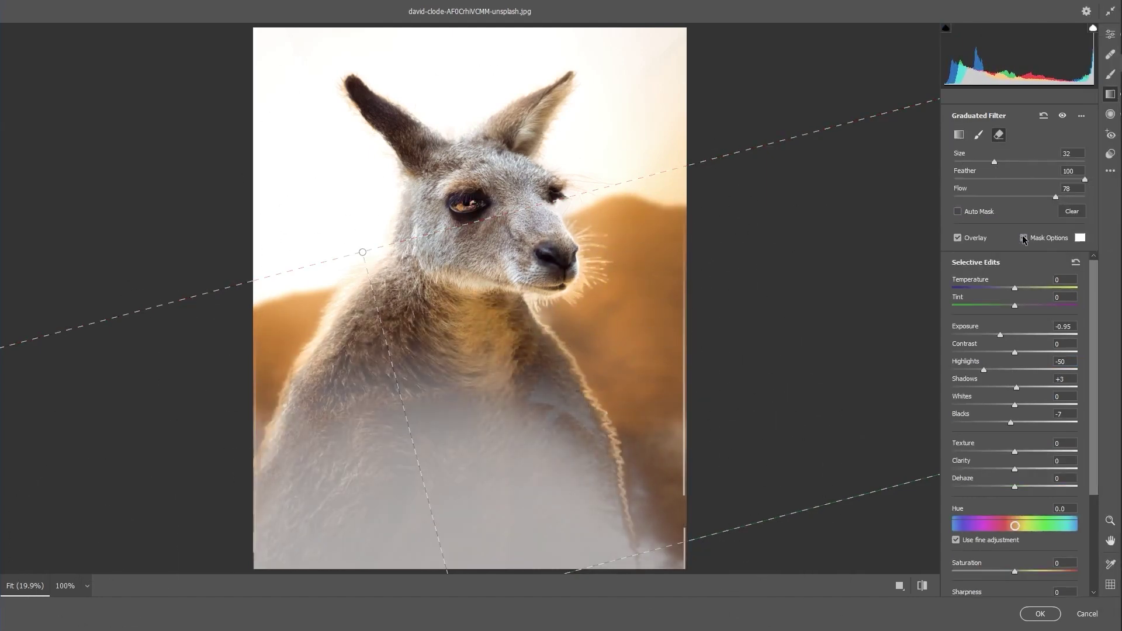
Toggle the graduated filter's mask overlay and check the darkened body without it
{"action": "key", "text": "y"}
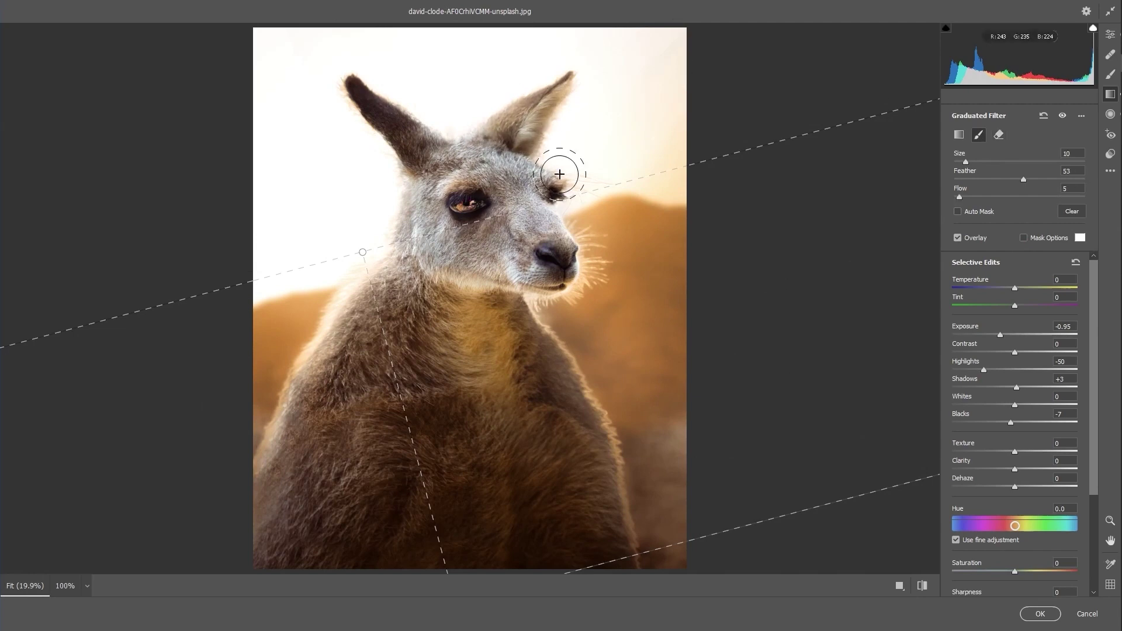
{"action": "key", "text": "y"}
{"action": "key", "text": "y"}
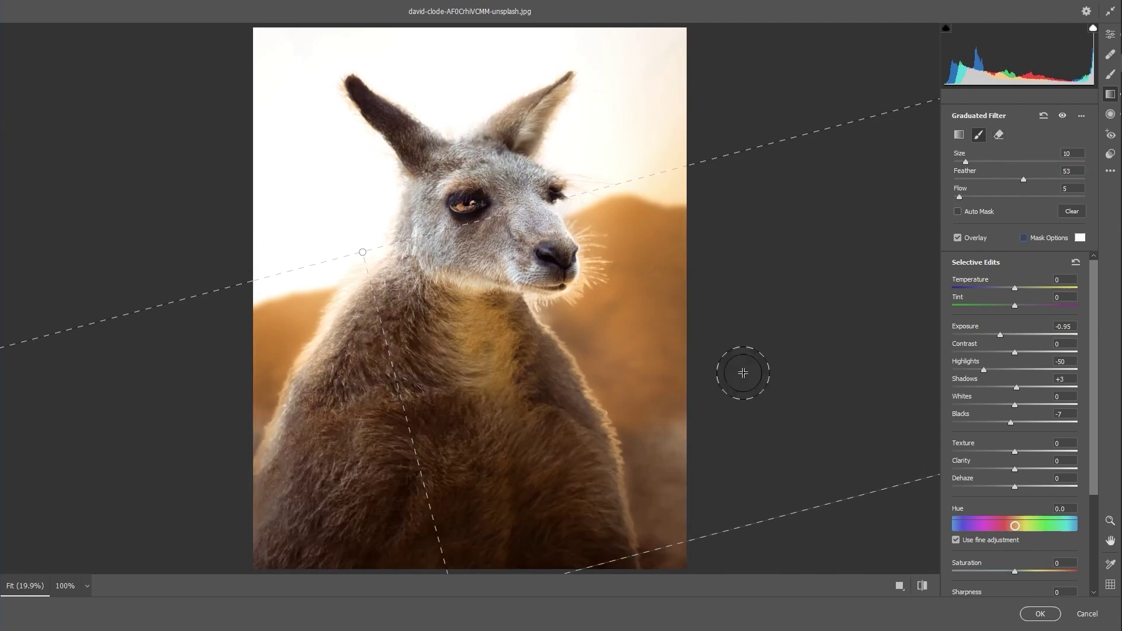